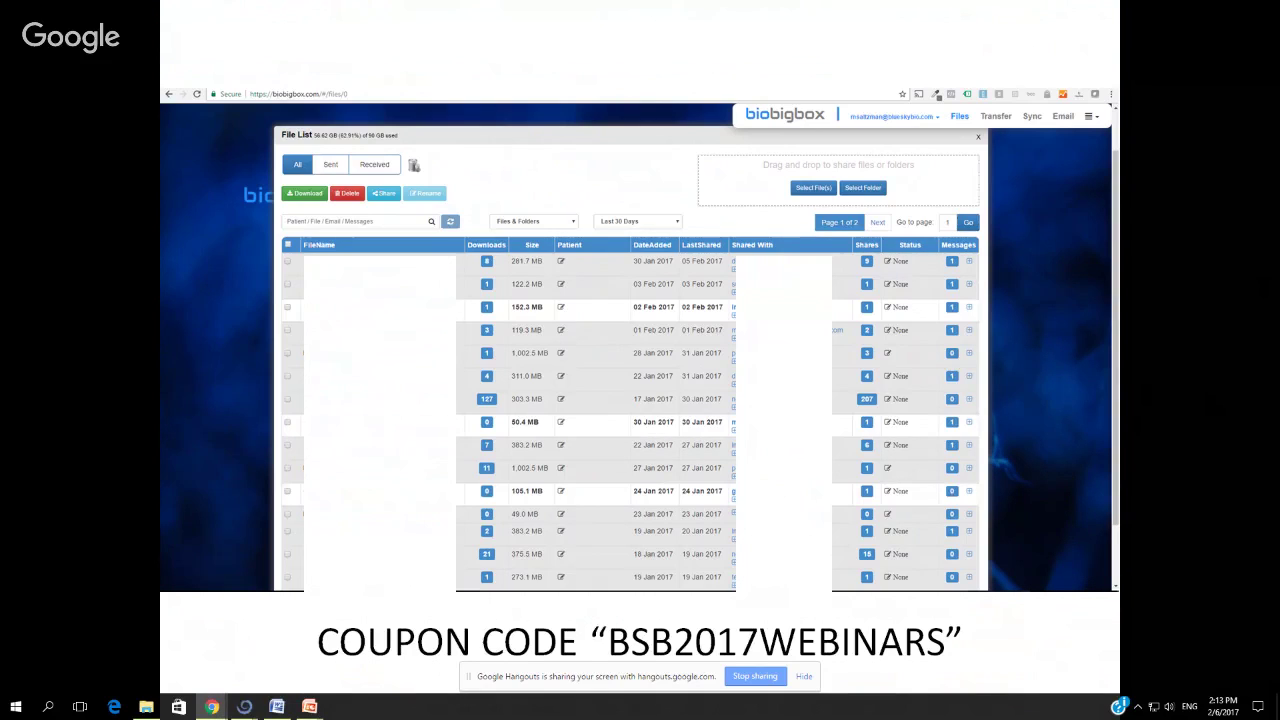
Leave the webinar slide and switch to the empty Blue Sky Plan project window
left_click(1084, 537)
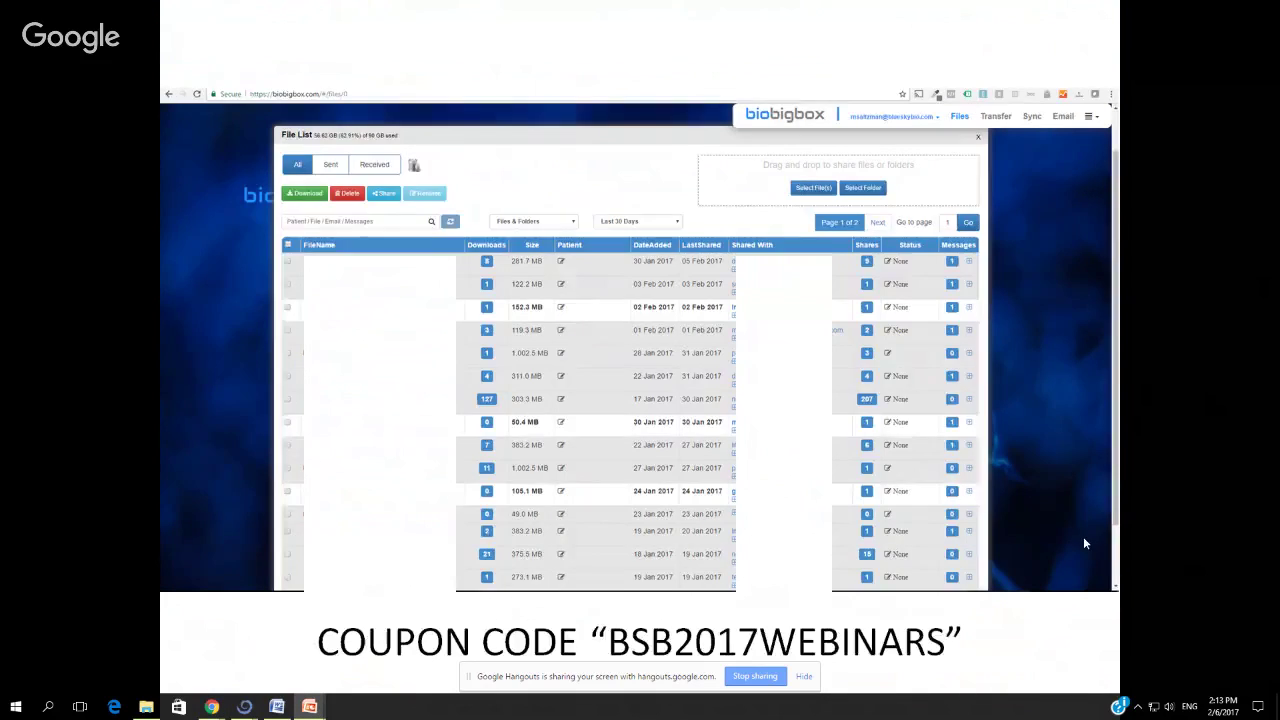
left_click(1083, 536)
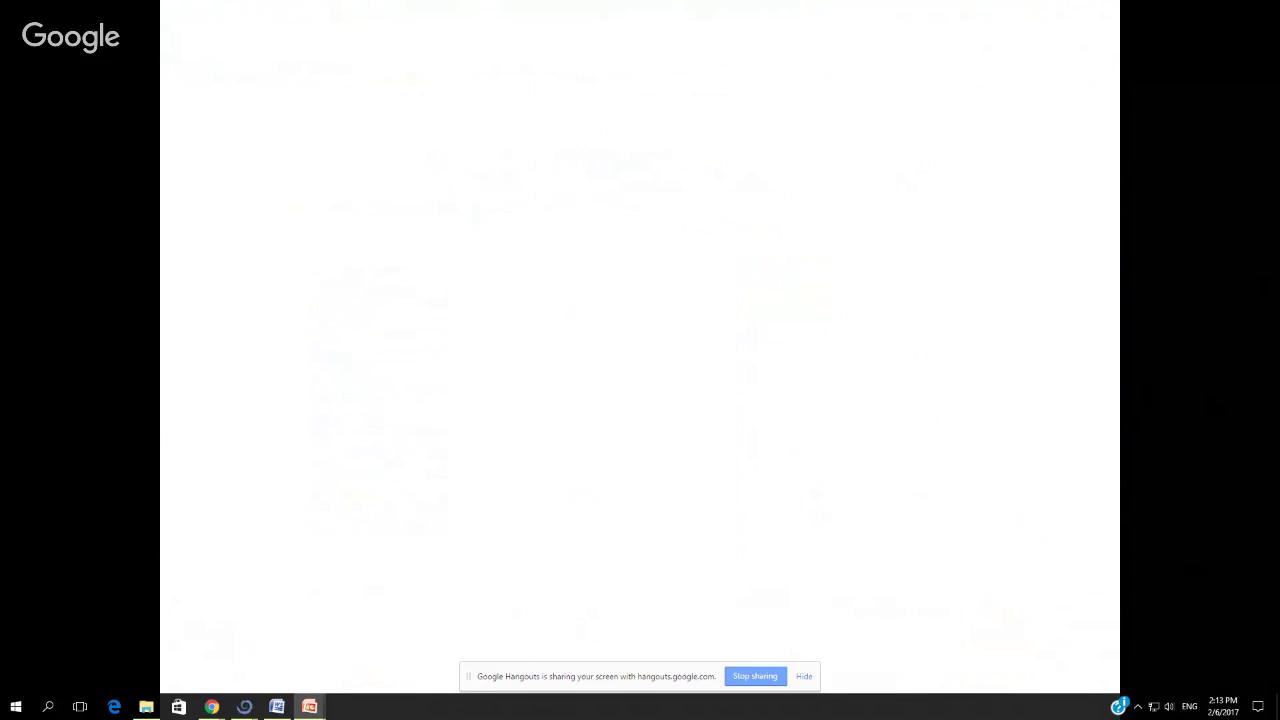
mouse_move(248, 708)
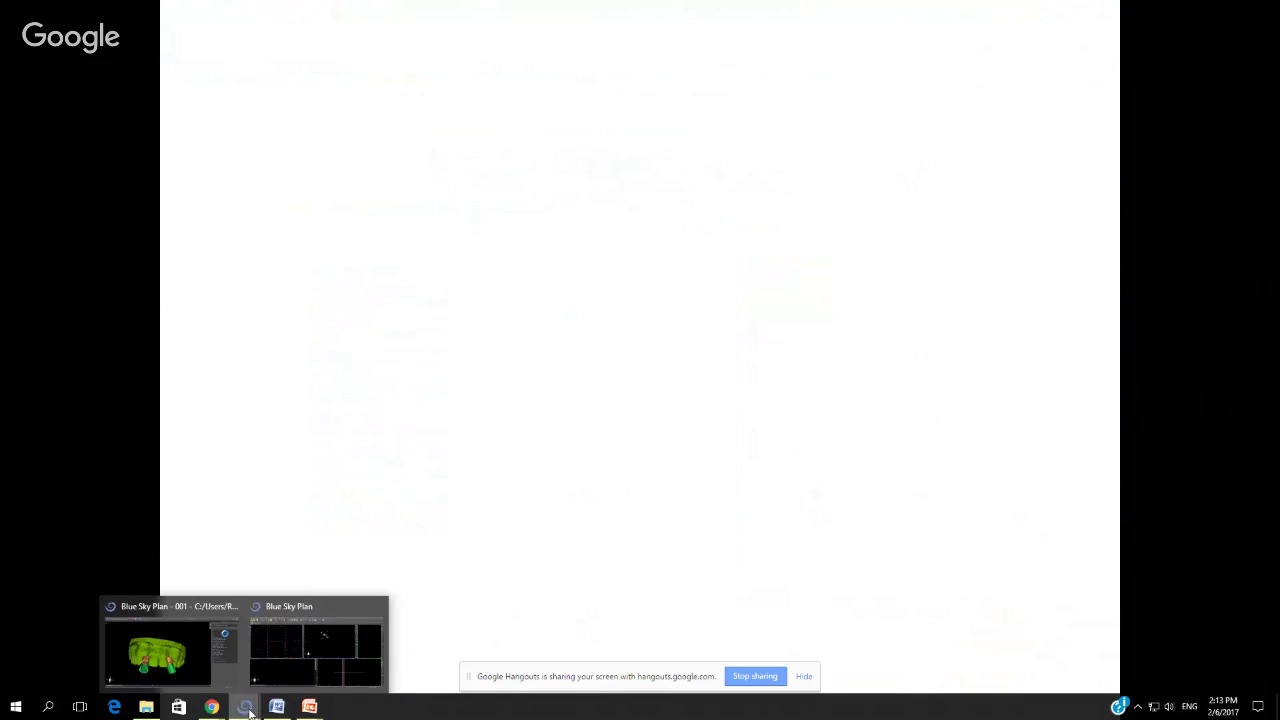
left_click(282, 679)
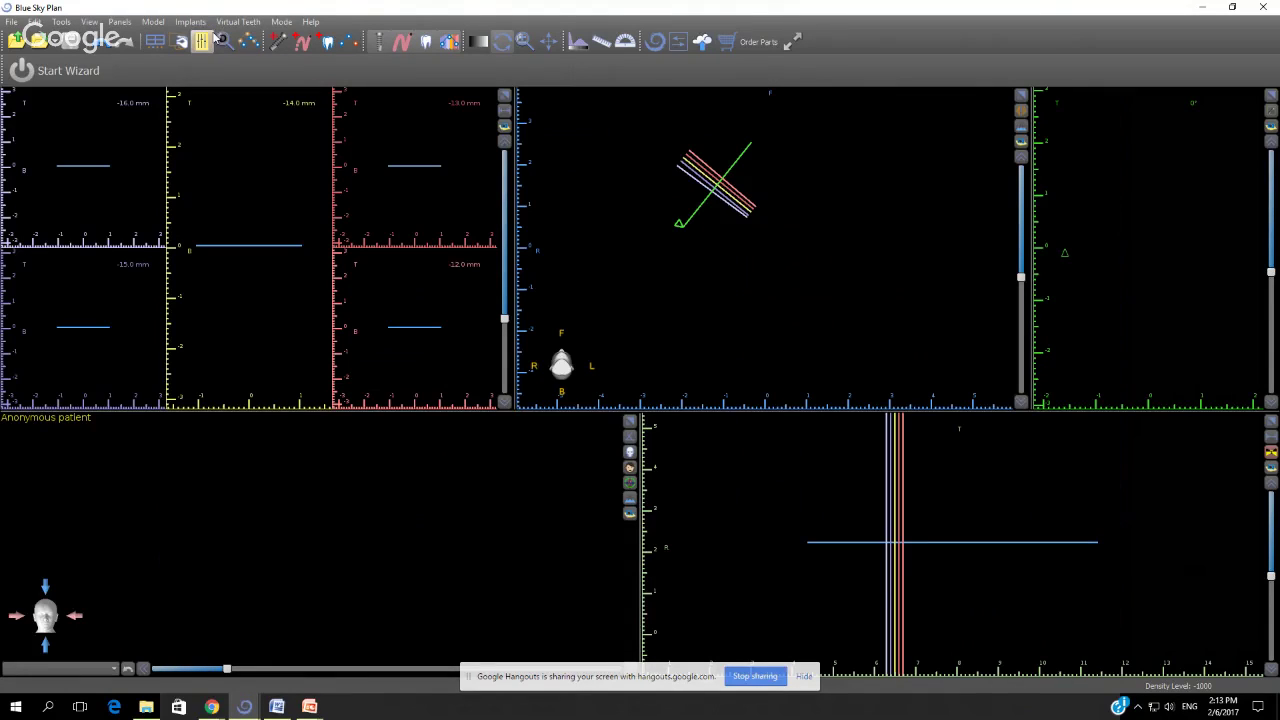
Start the surgical guide wizard and choose Model STL as the import type
left_click(281, 21)
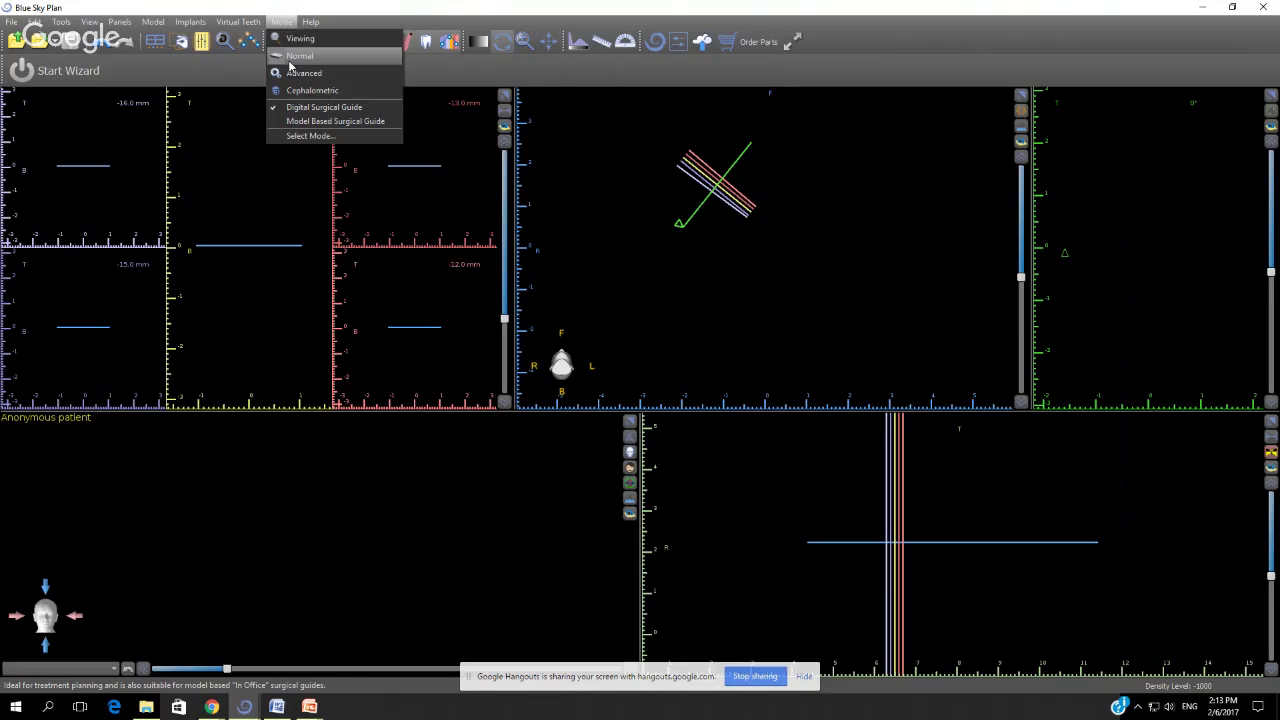
left_click(281, 22)
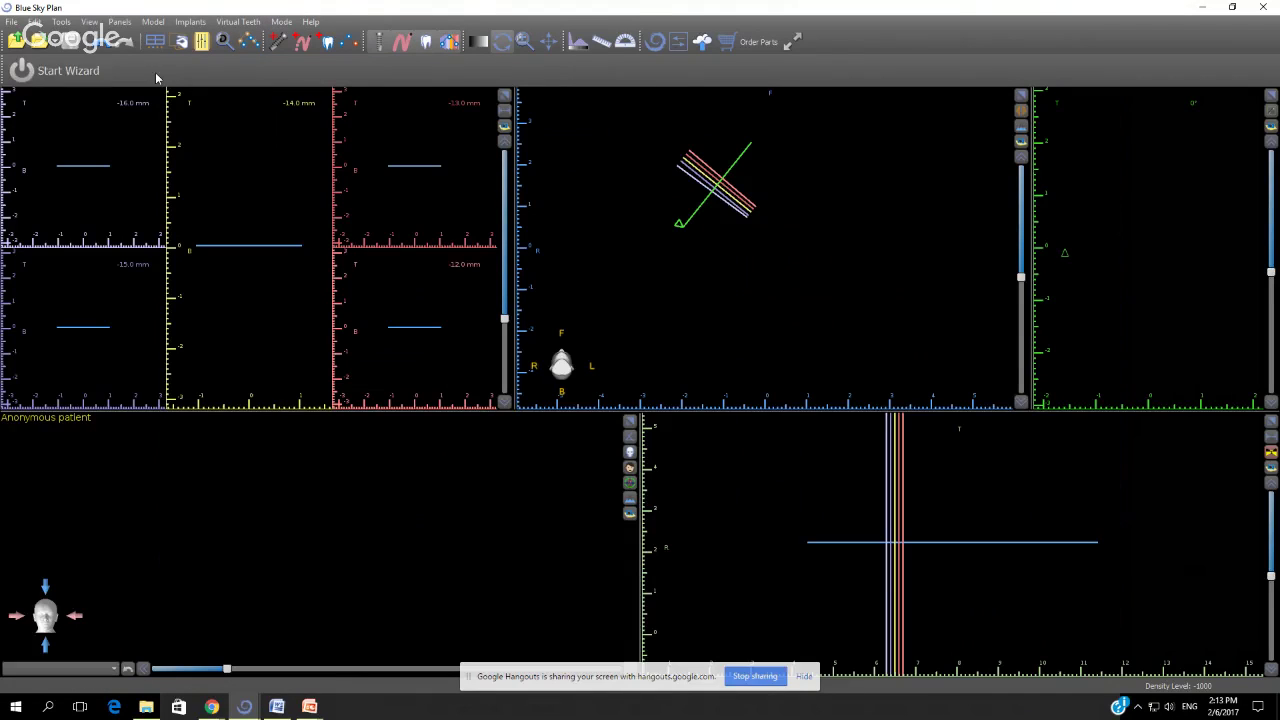
left_click(75, 78)
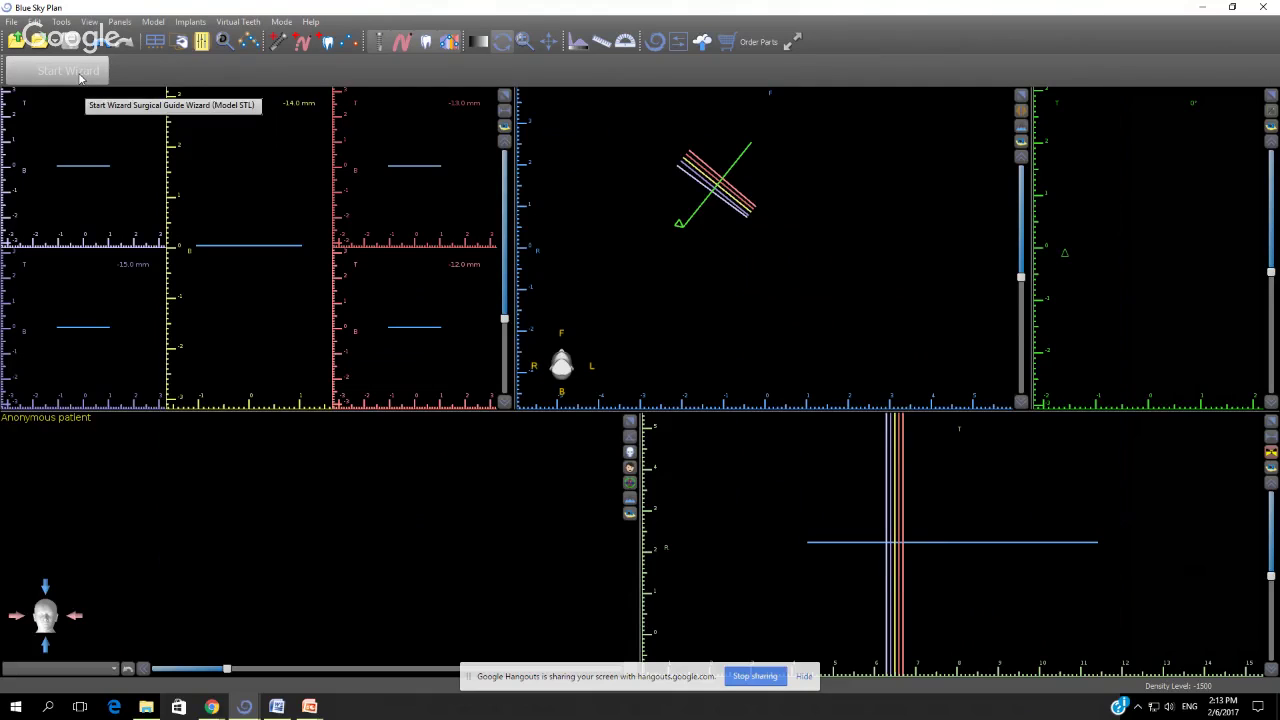
left_click(80, 78)
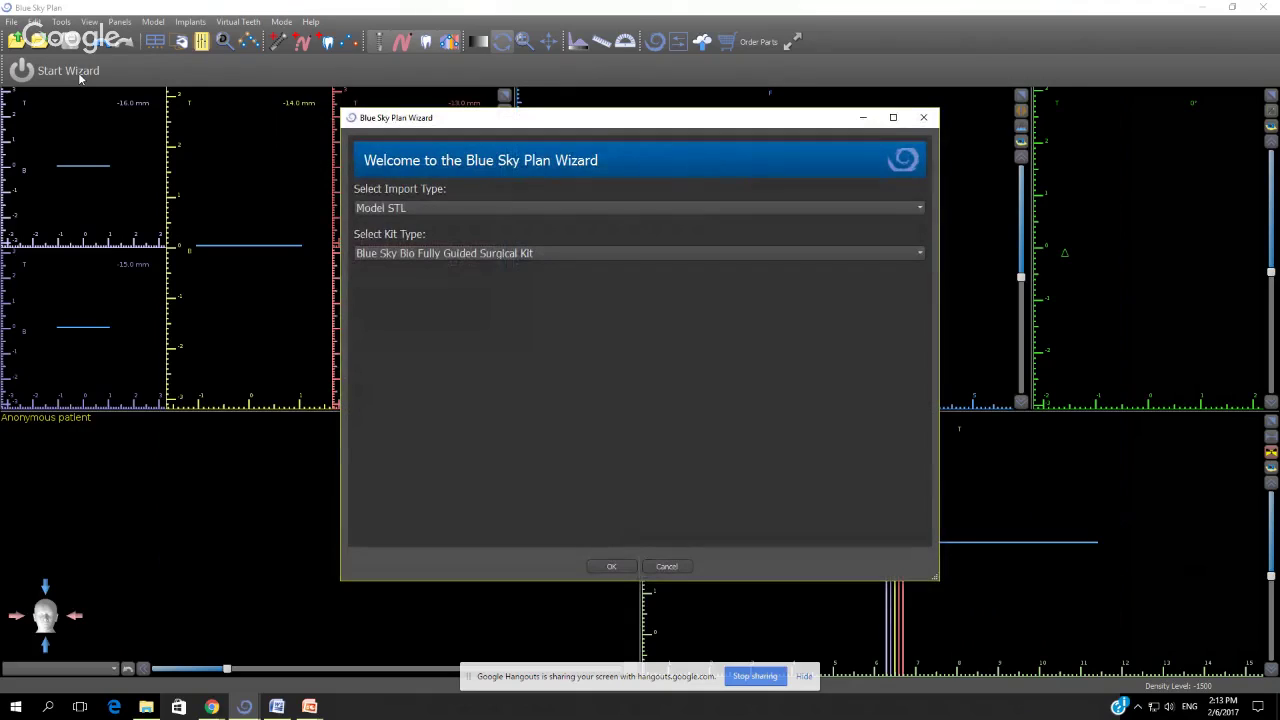
left_click(375, 208)
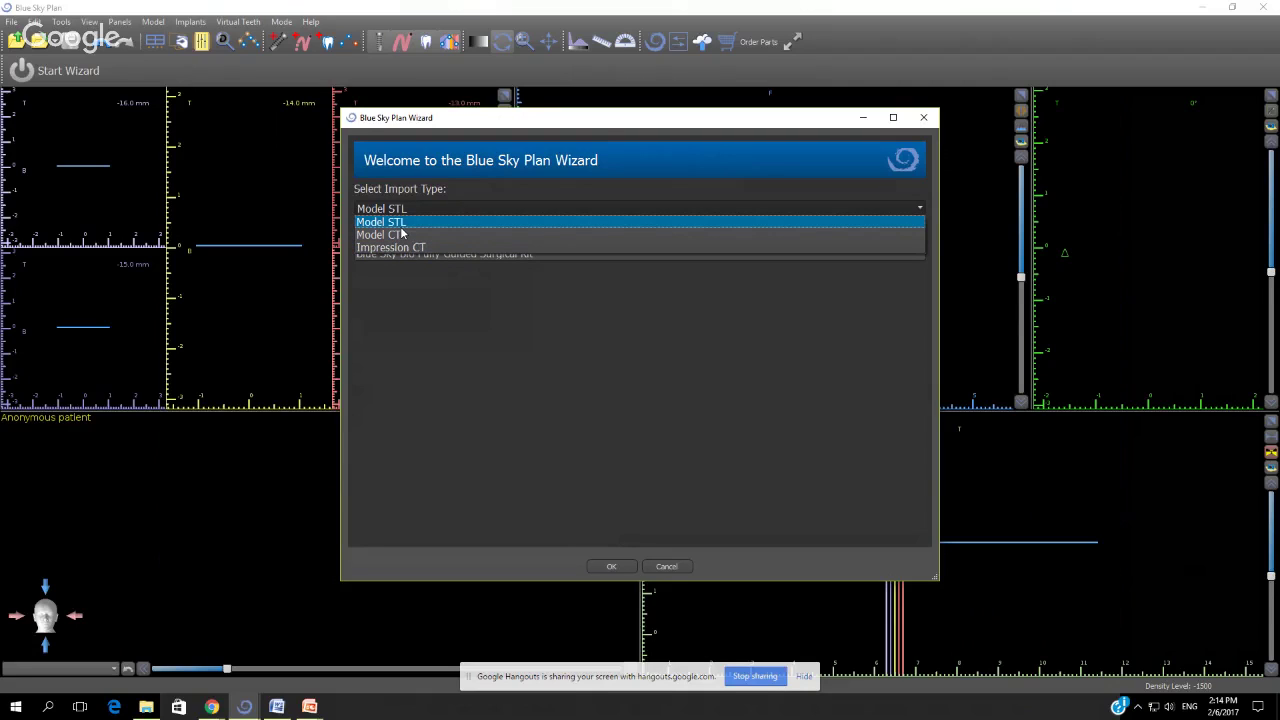
left_click(404, 226)
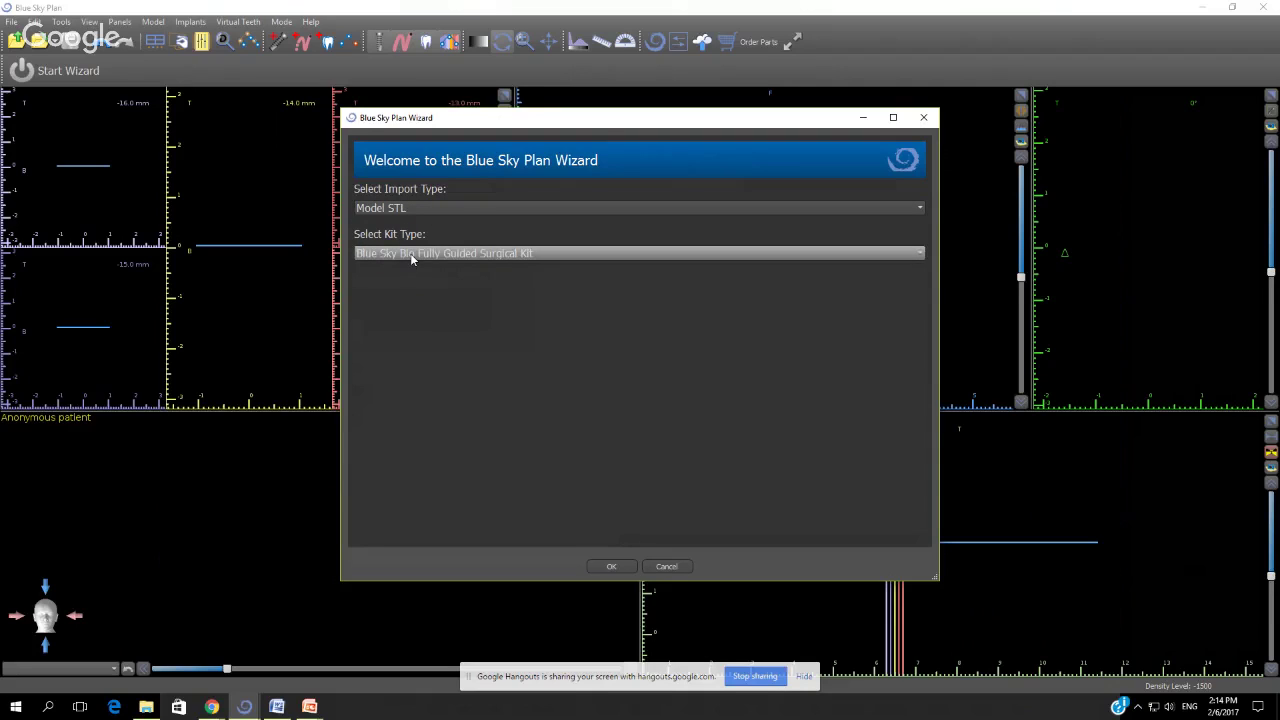
Try the Blue Sky Bio Direct Cut Drills kit and review its available handpiece types
left_click(411, 256)
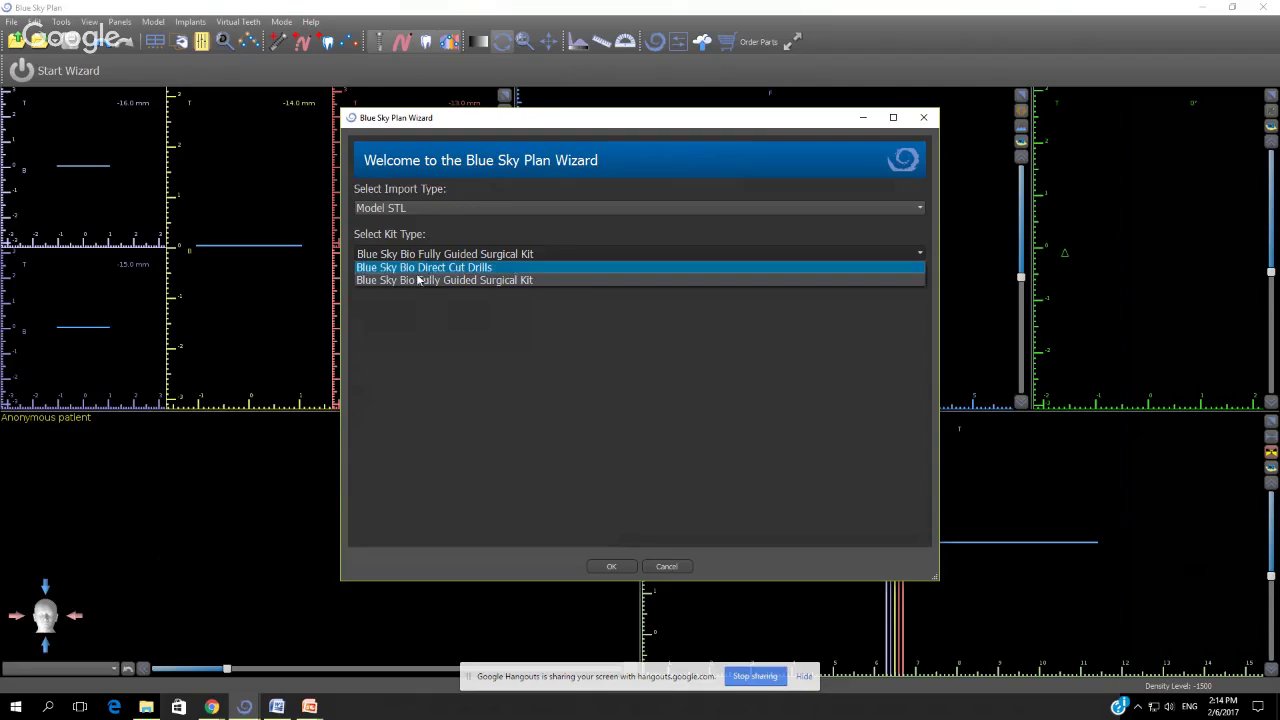
left_click(424, 209)
left_click(425, 216)
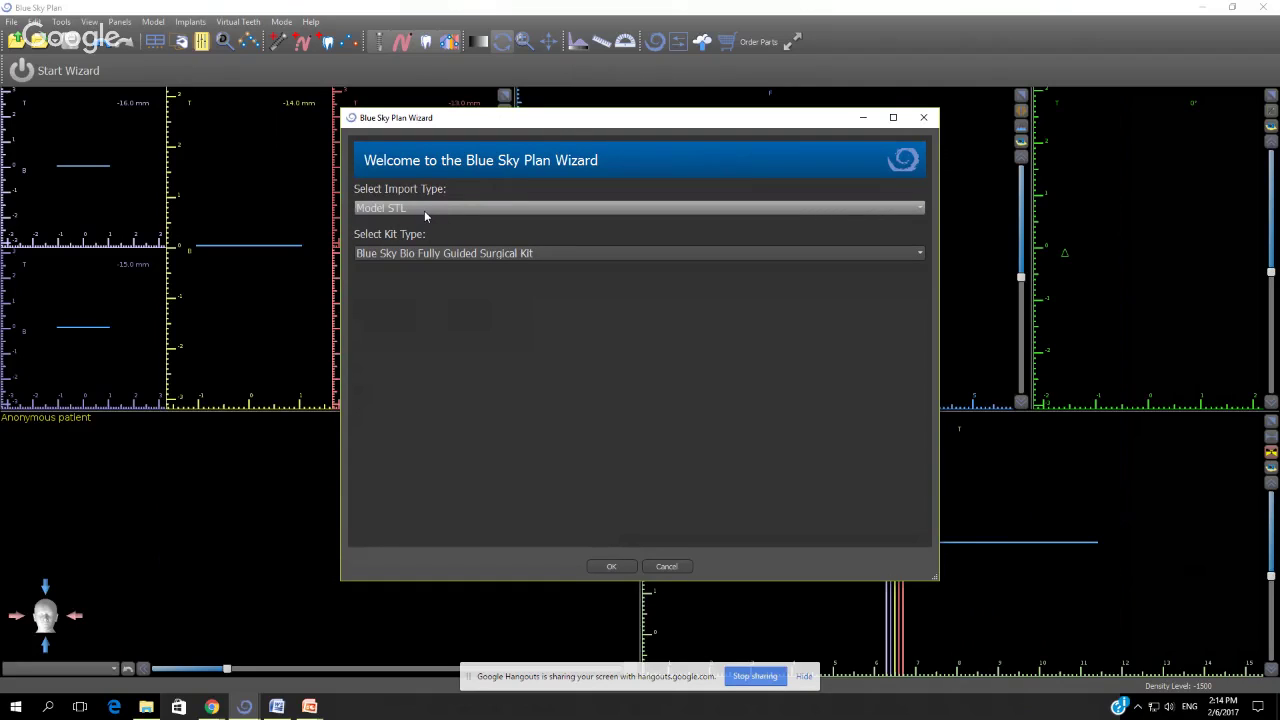
left_click(496, 255)
left_click(493, 264)
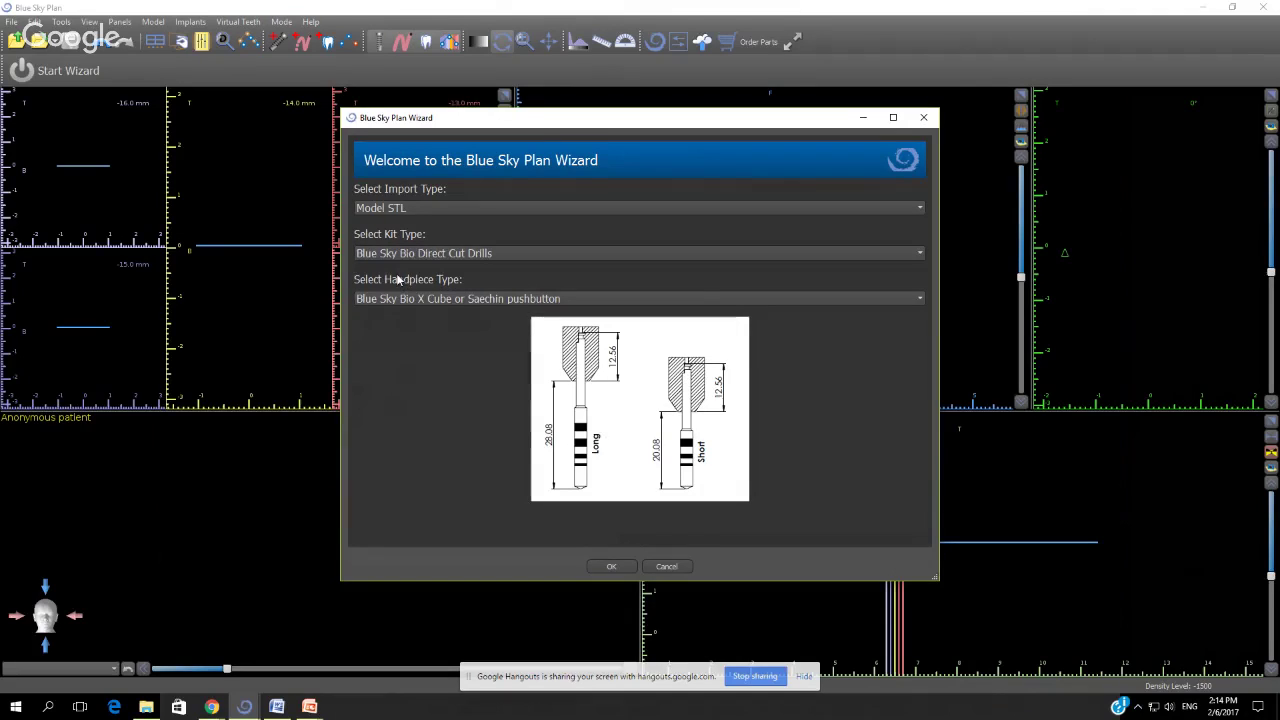
left_click(479, 301)
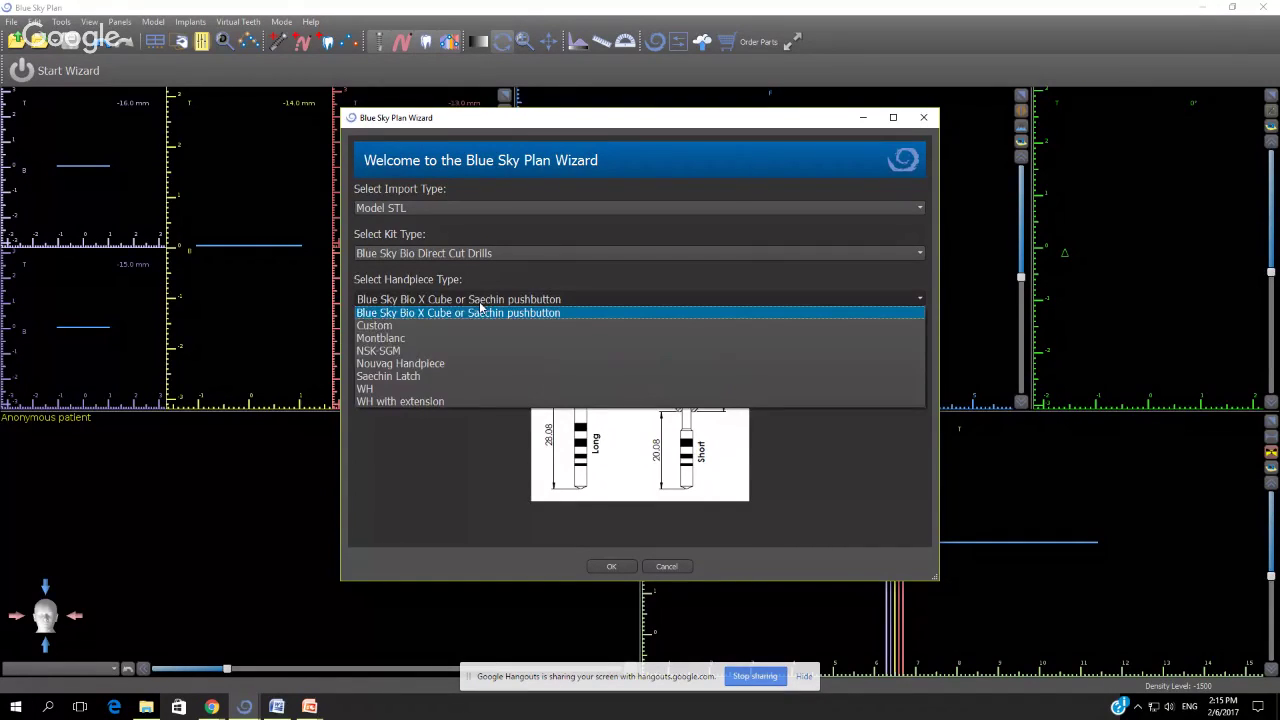
left_click(480, 308)
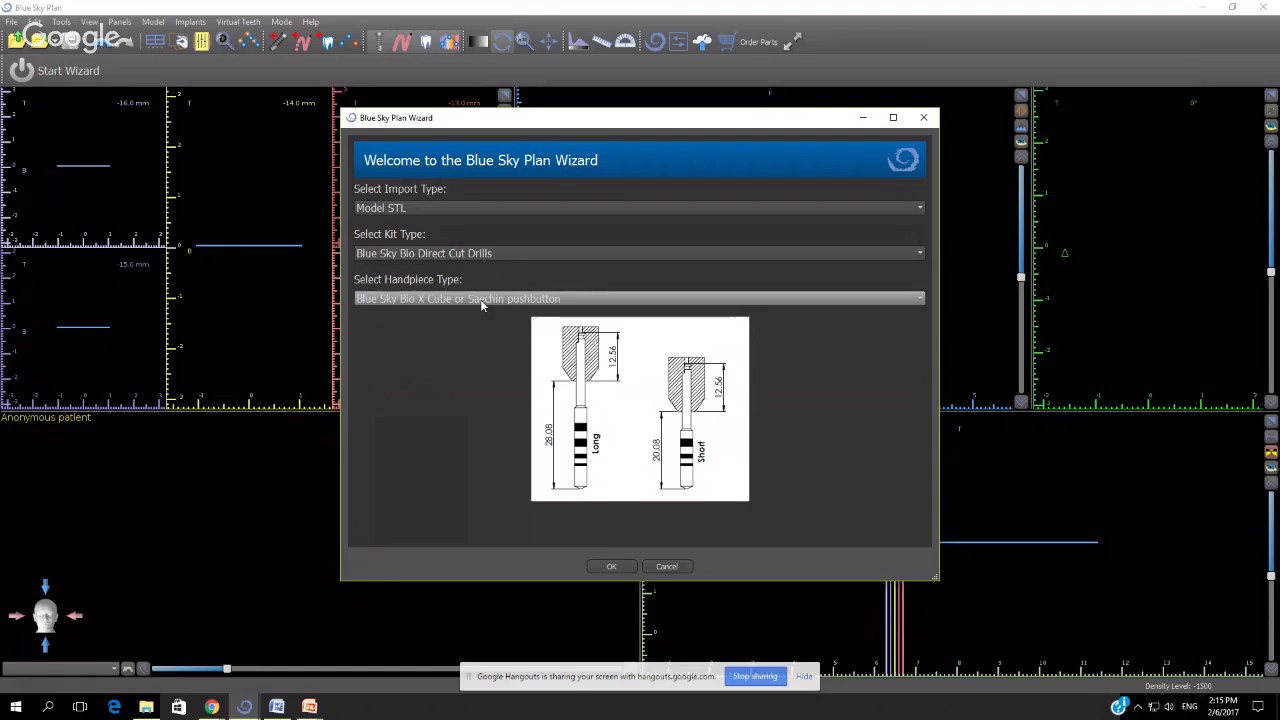
Set the kit type to Blue Sky Bio Fully Guided Surgical Kit and accept the wizard settings
left_click(487, 254)
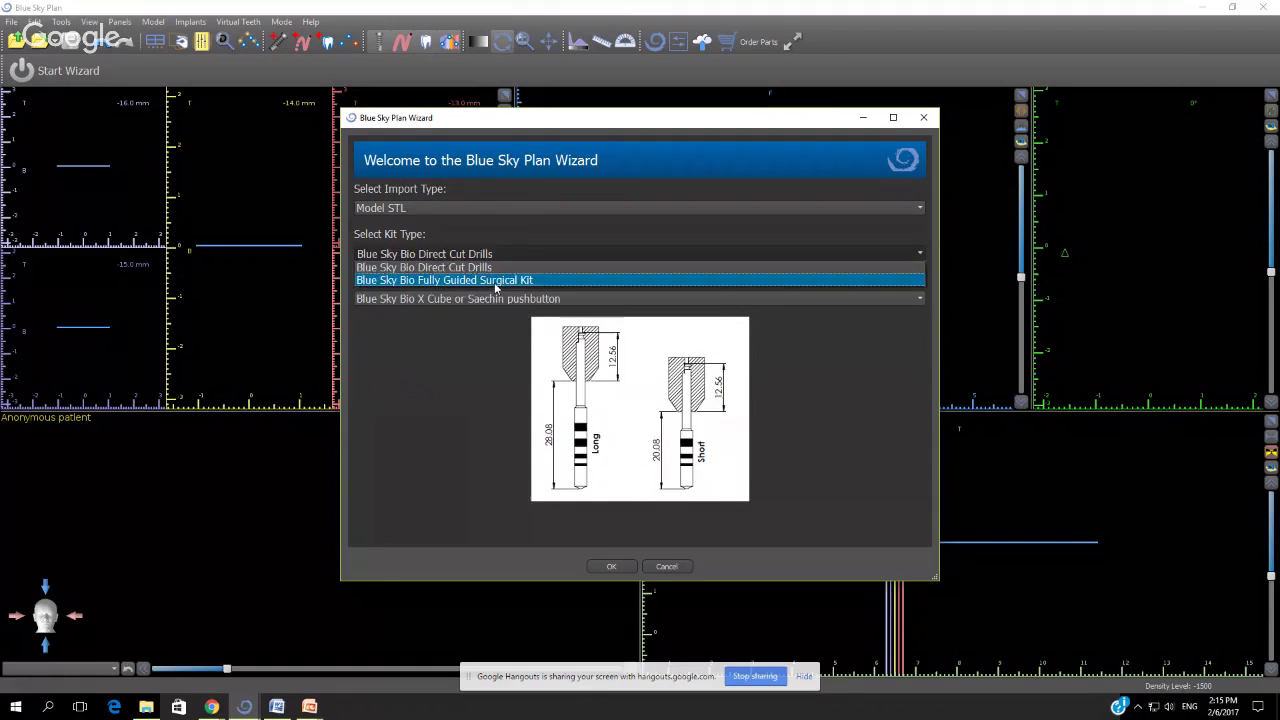
left_click(495, 281)
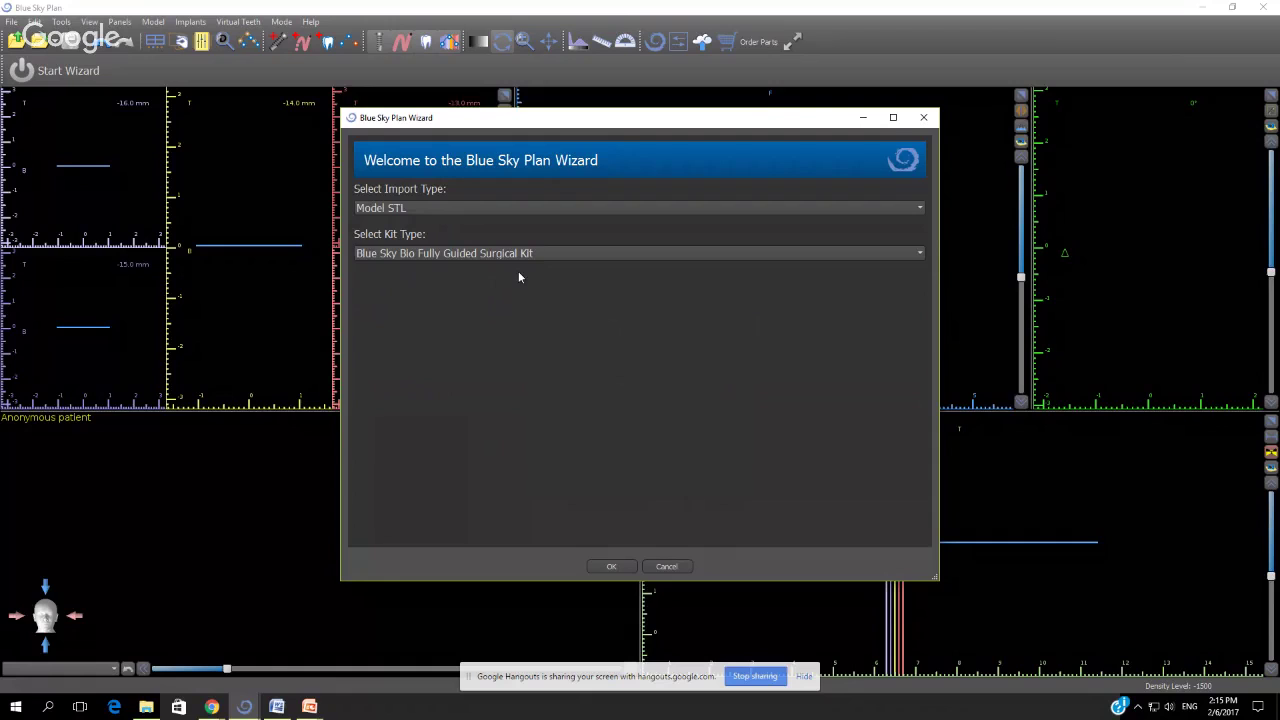
left_click(613, 567)
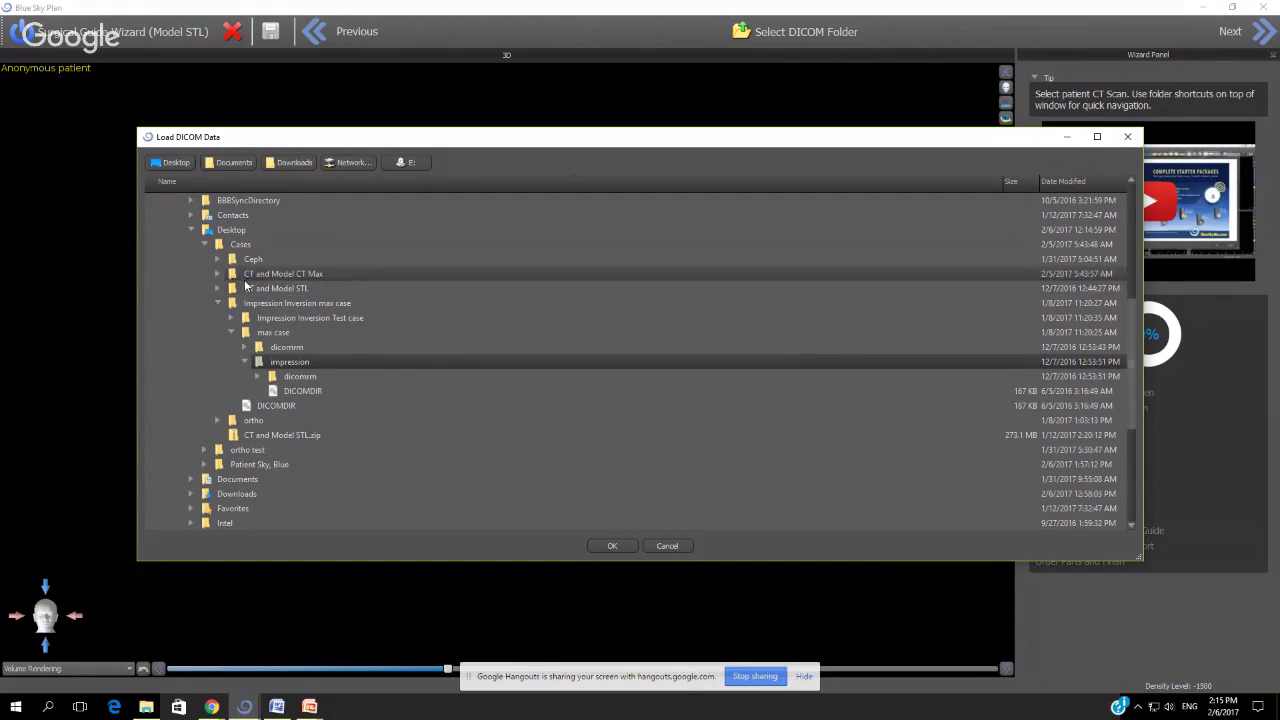
Load the patient CT scan from the case+1+dicom folder inside CT and Model STL
left_click(216, 289)
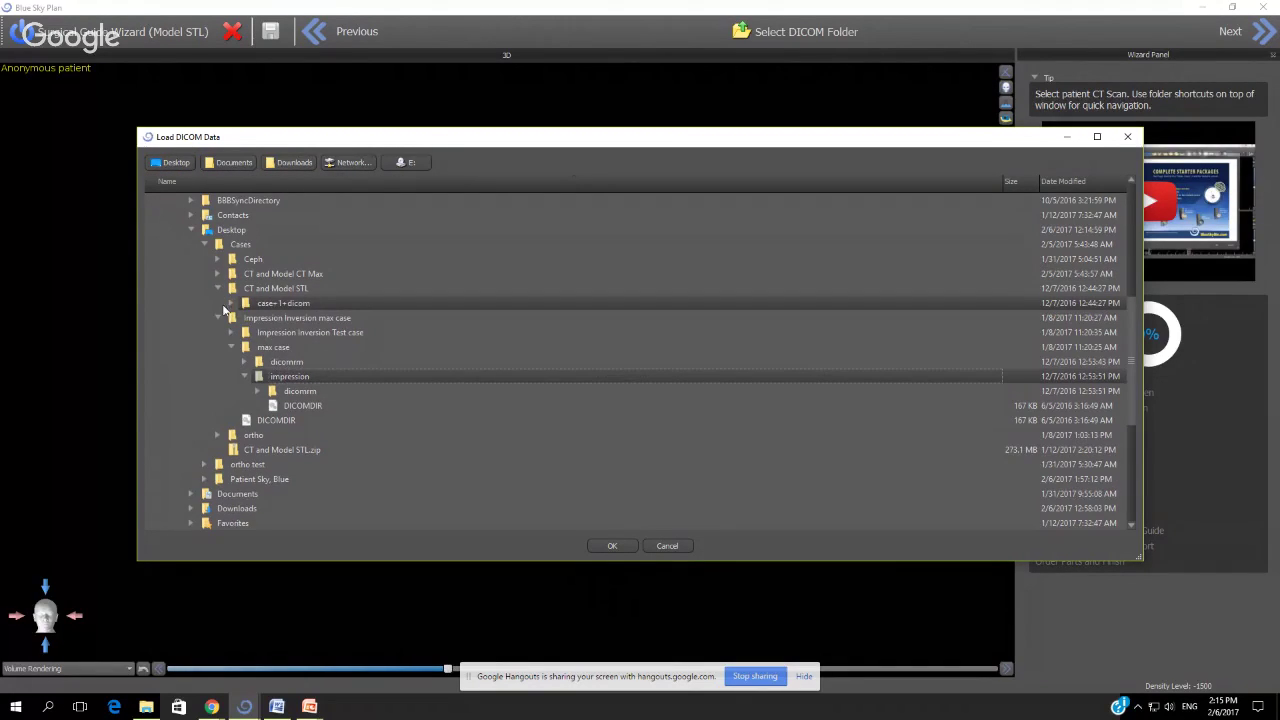
left_click(231, 303)
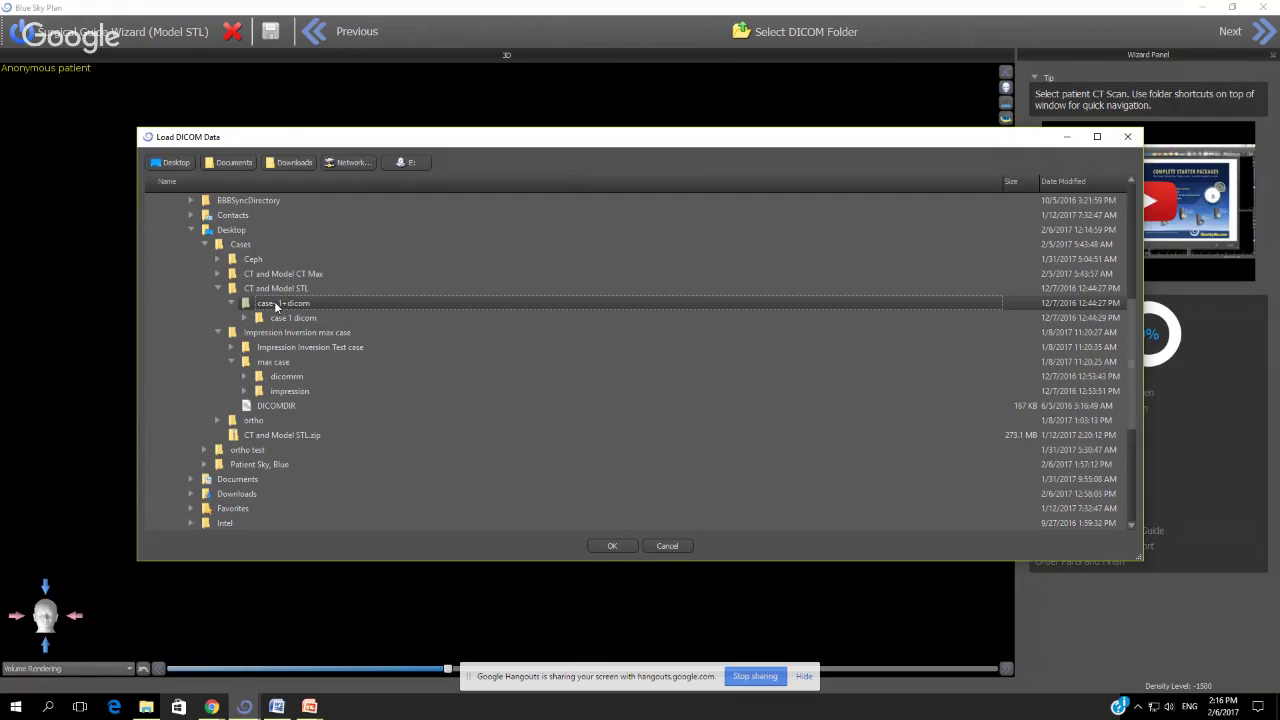
left_click(614, 545)
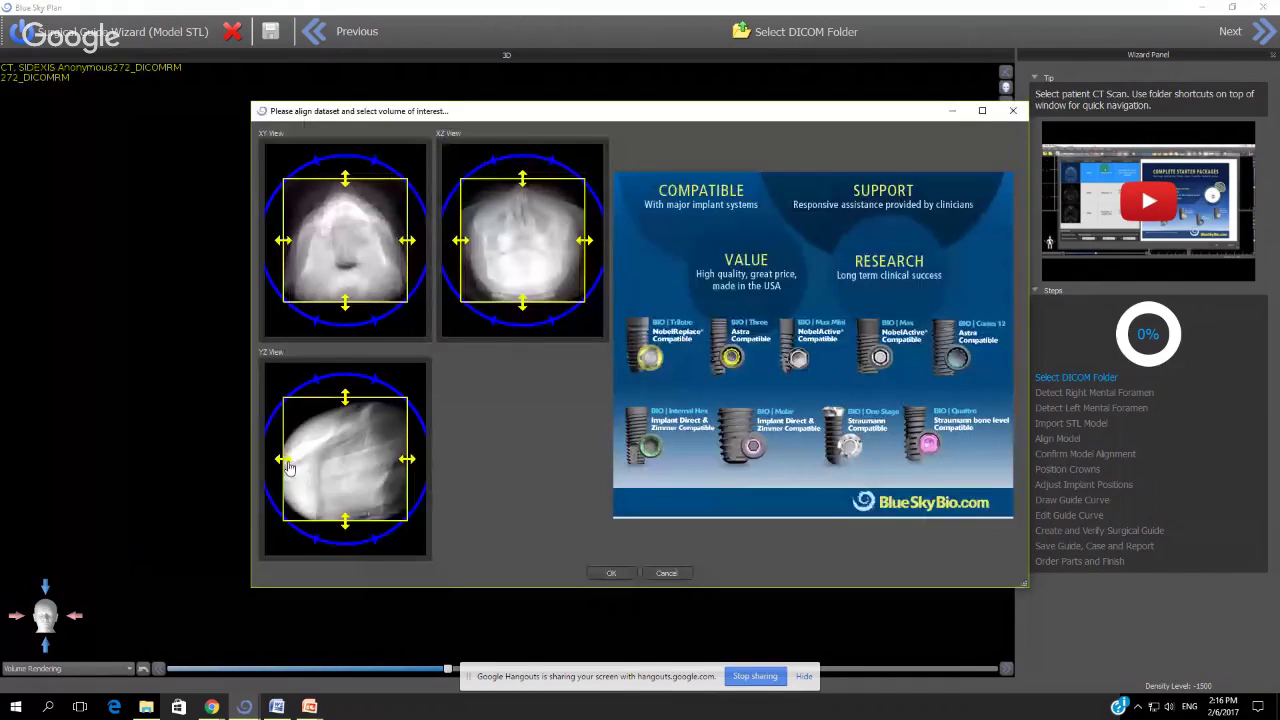
Crop the scan volume to the lower jaw by cutting away the rear and upper regions, and accept it
left_click_drag(285, 465, 324, 473)
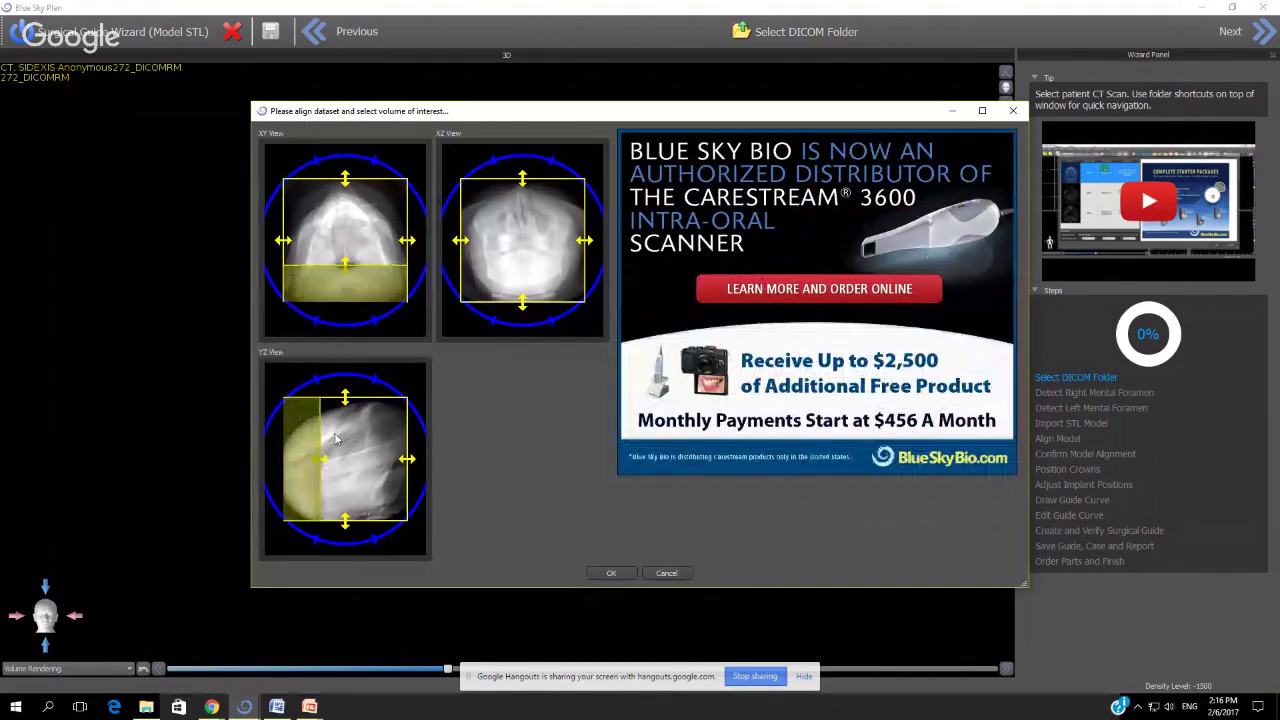
left_click_drag(345, 400, 345, 483)
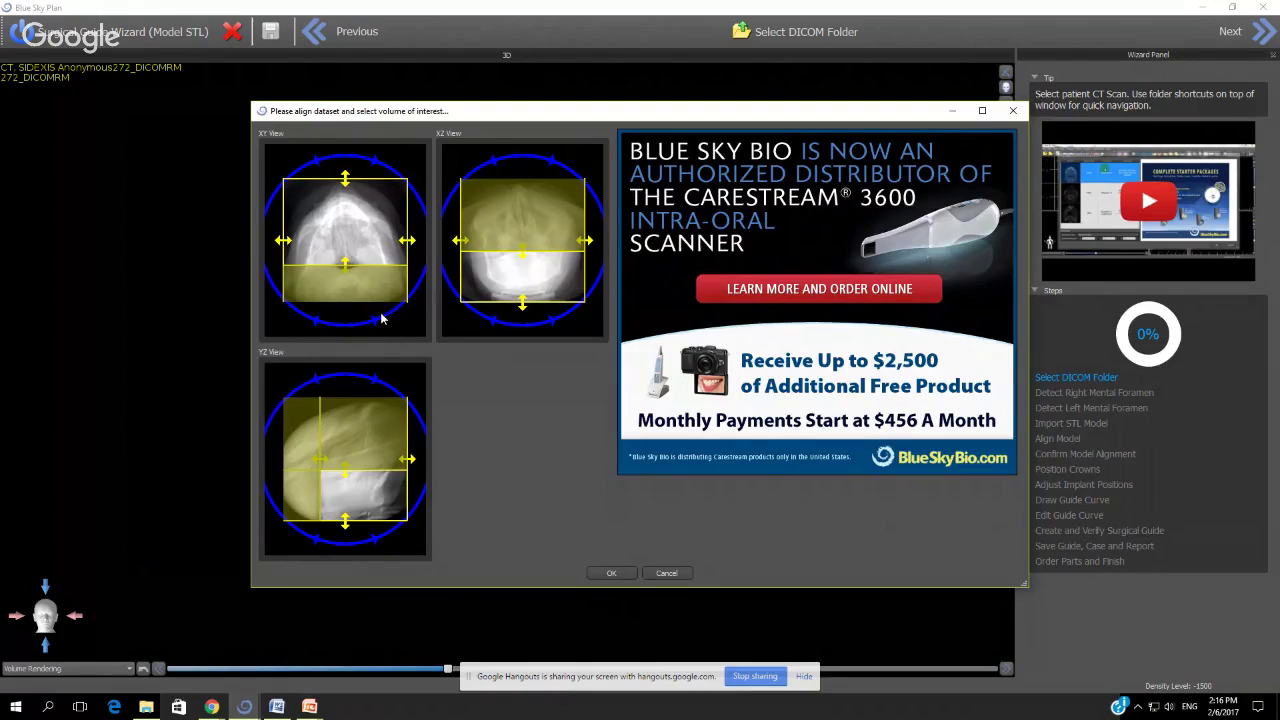
left_click(610, 574)
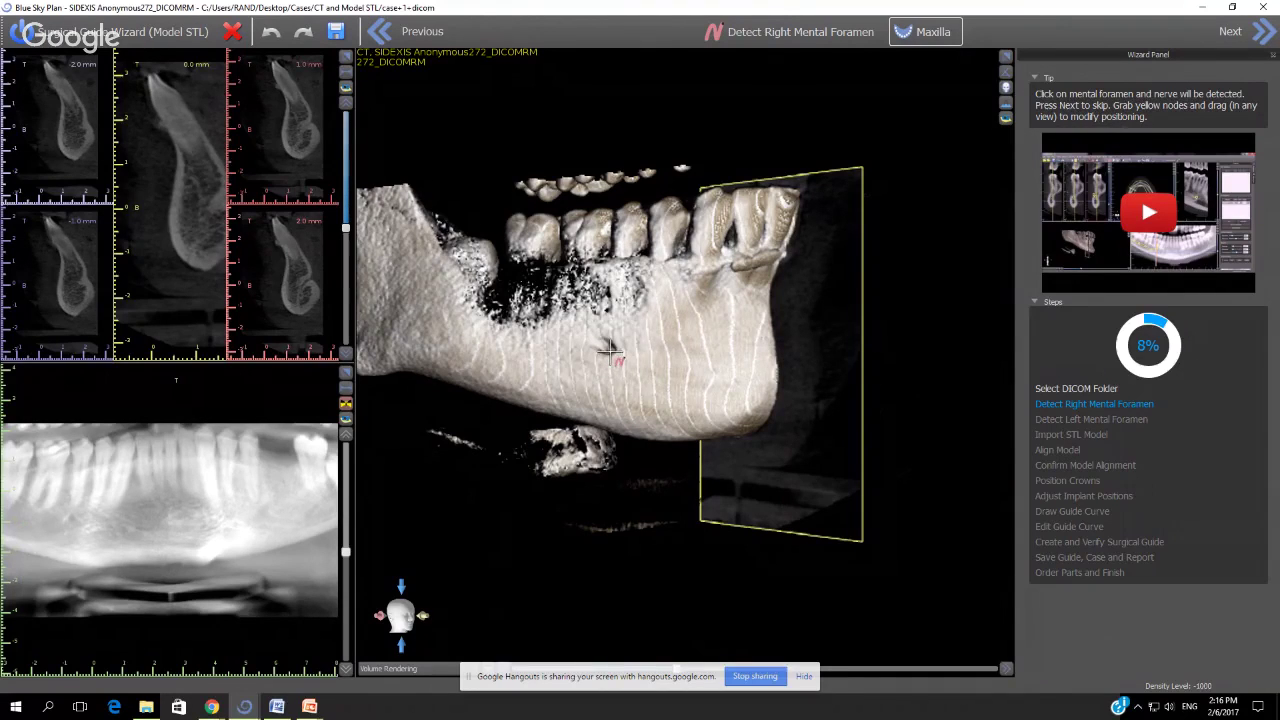
Detect the nerves by marking the right and left mental foramina on the 3D mandible, and proceed to the model import
left_click(609, 350)
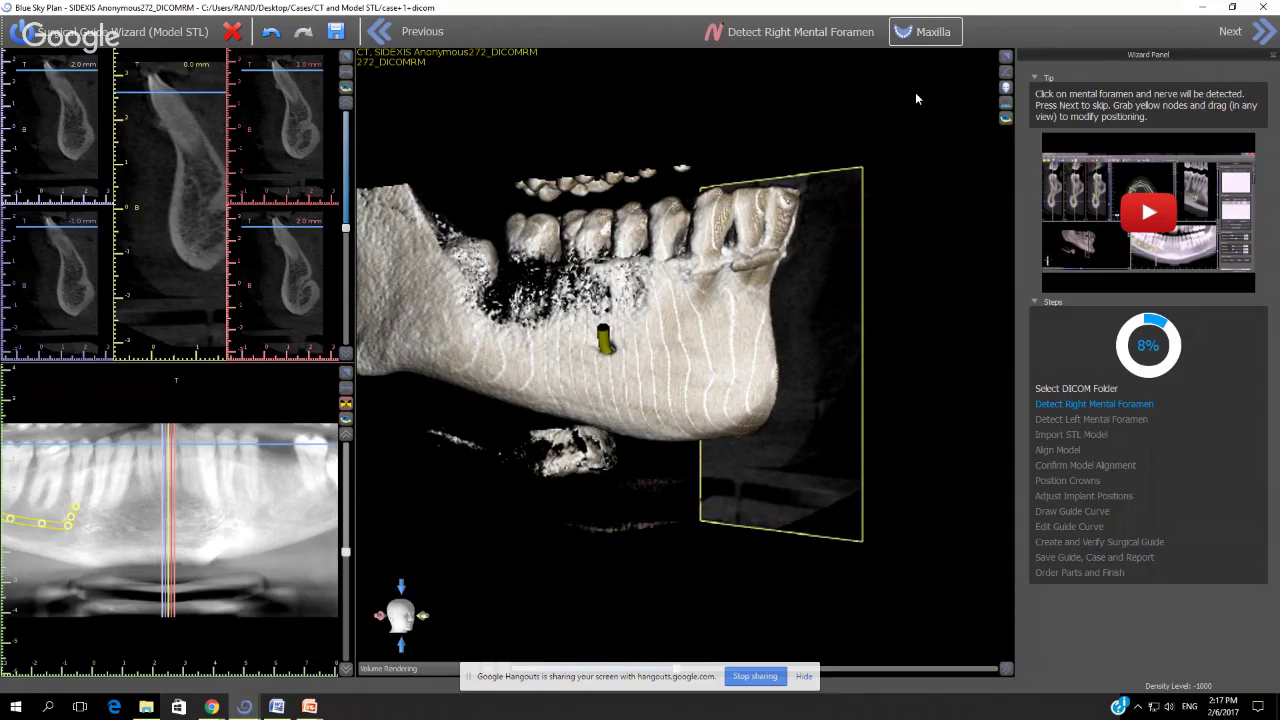
left_click(1264, 33)
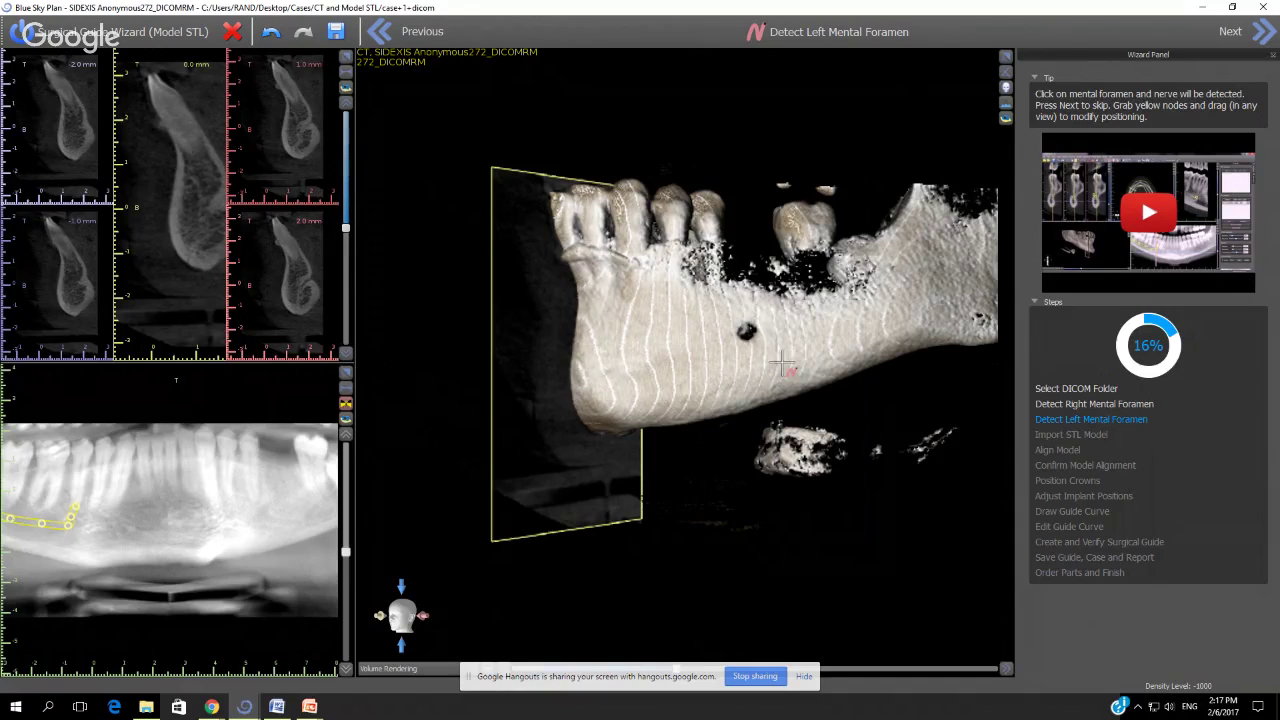
left_click(745, 334)
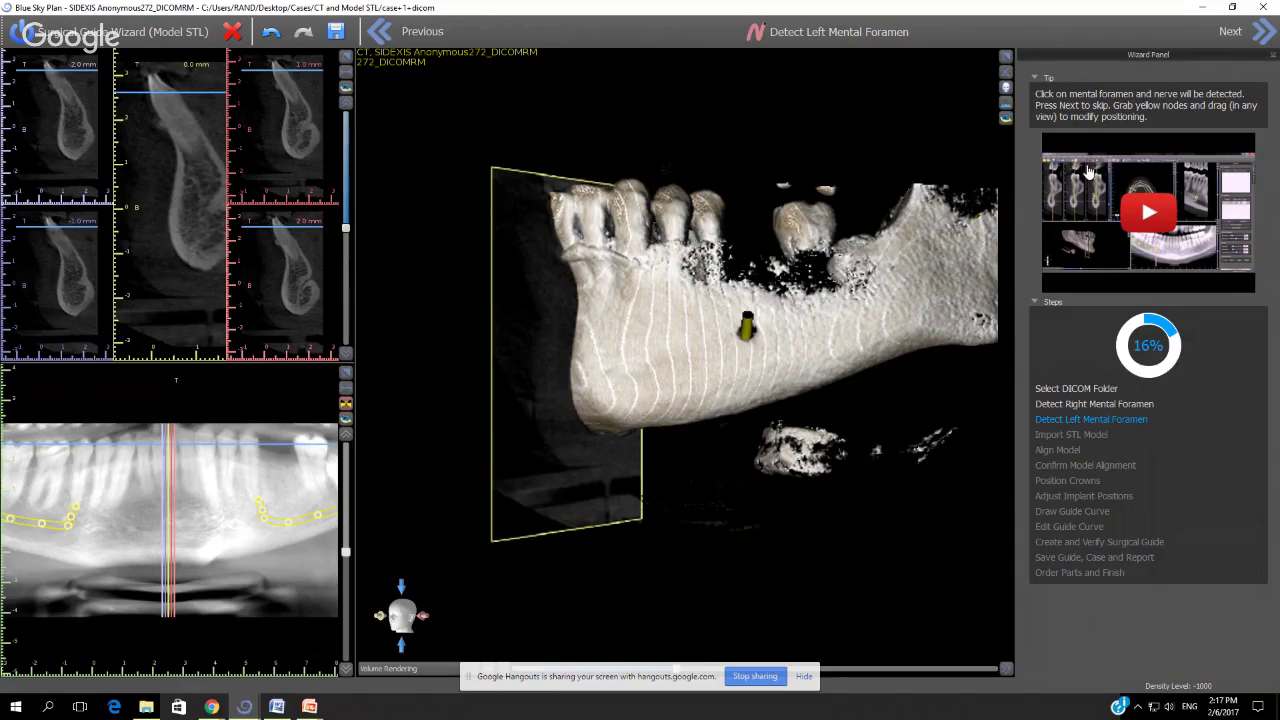
left_click(1266, 38)
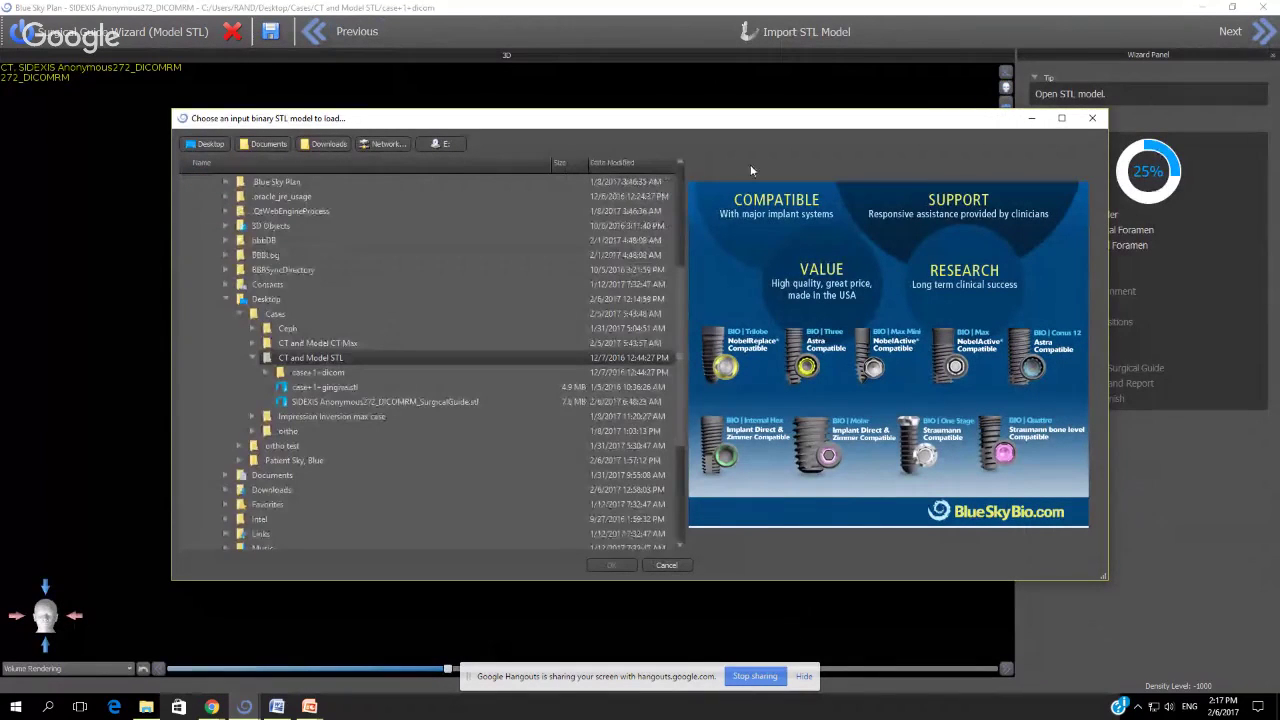
Preview and import the STL model case+1+gingiva.stl from the CT and Model STL folder
left_click(300, 392)
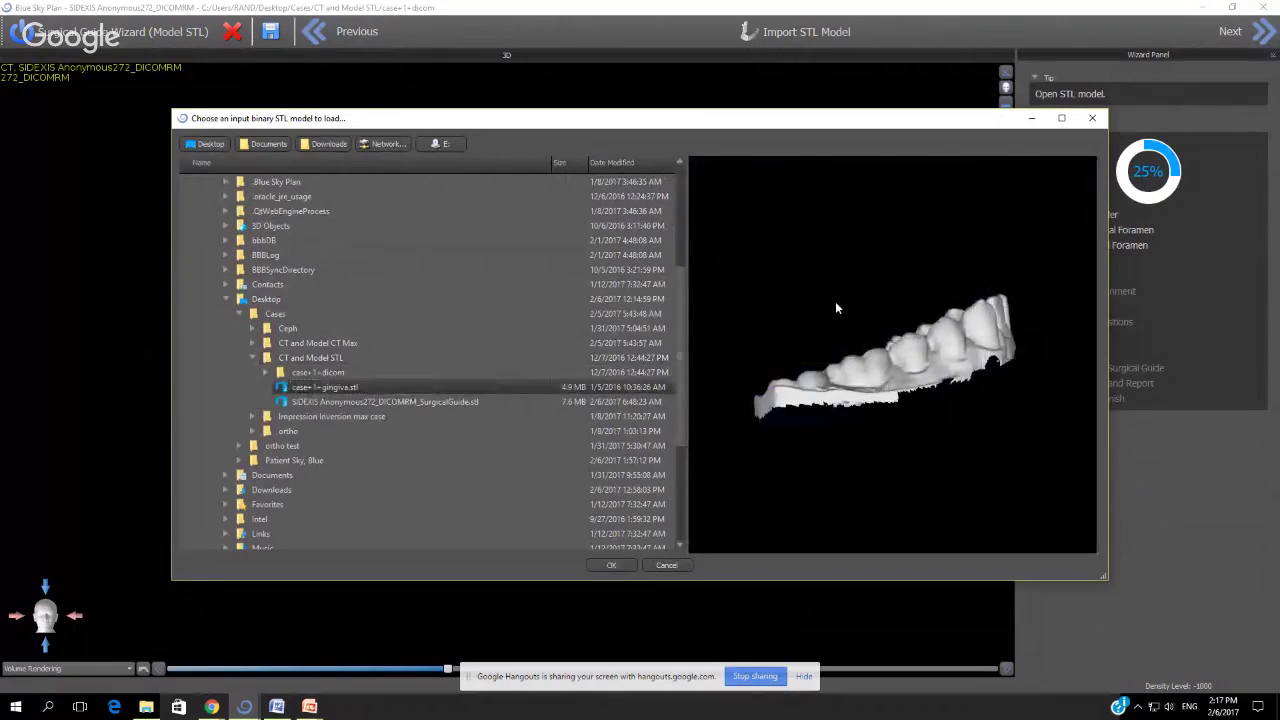
left_click_drag(837, 300, 737, 350)
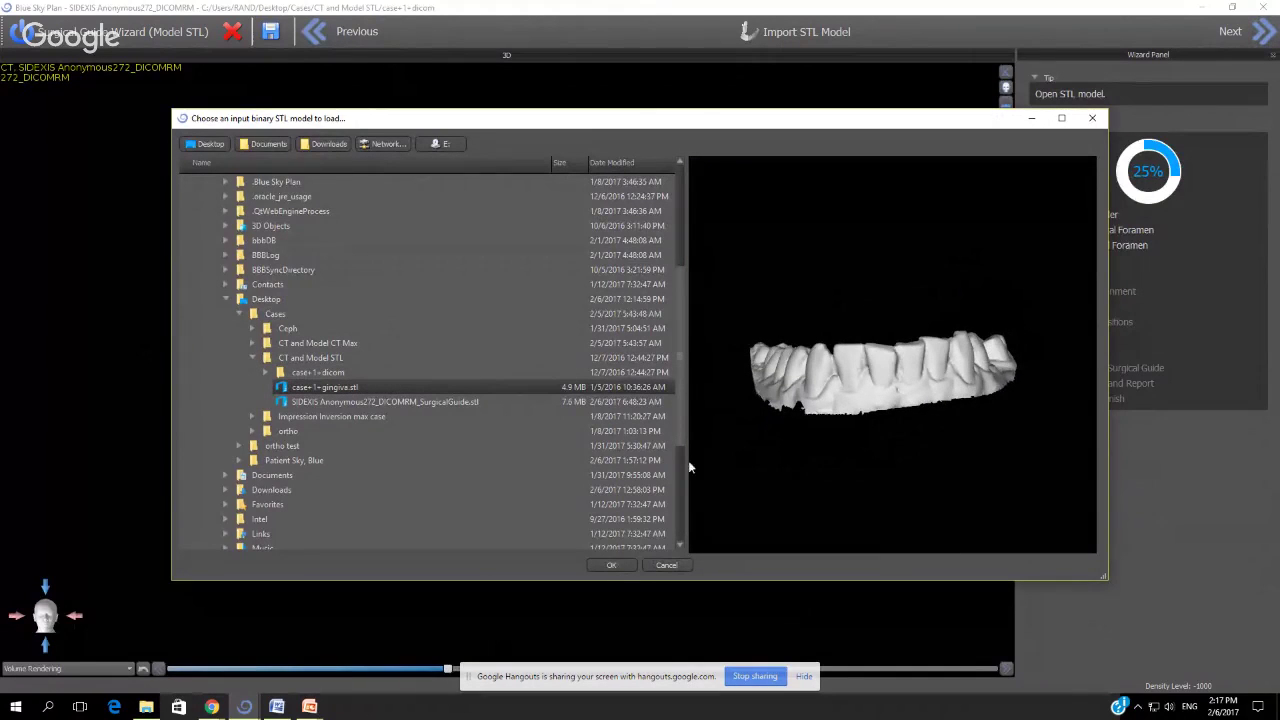
left_click(626, 567)
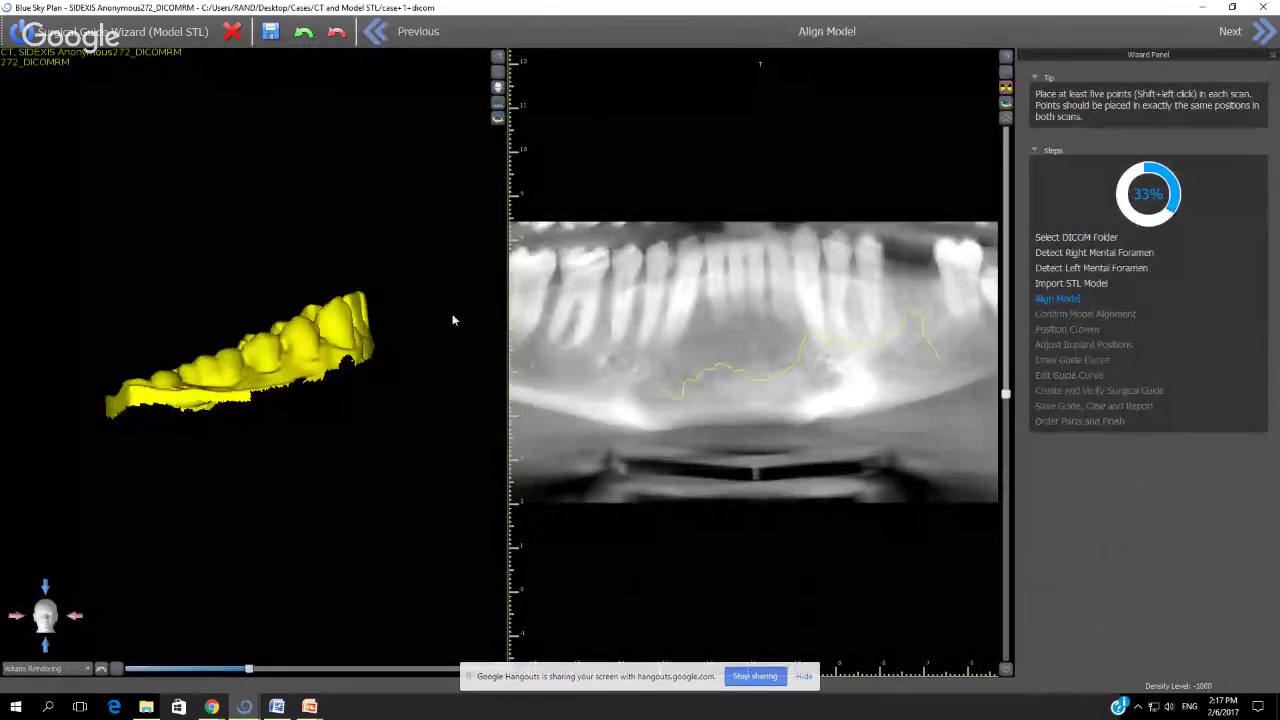
Place alignment points on the left molar, premolar and canine of the STL model
left_click_drag(453, 320, 52, 424)
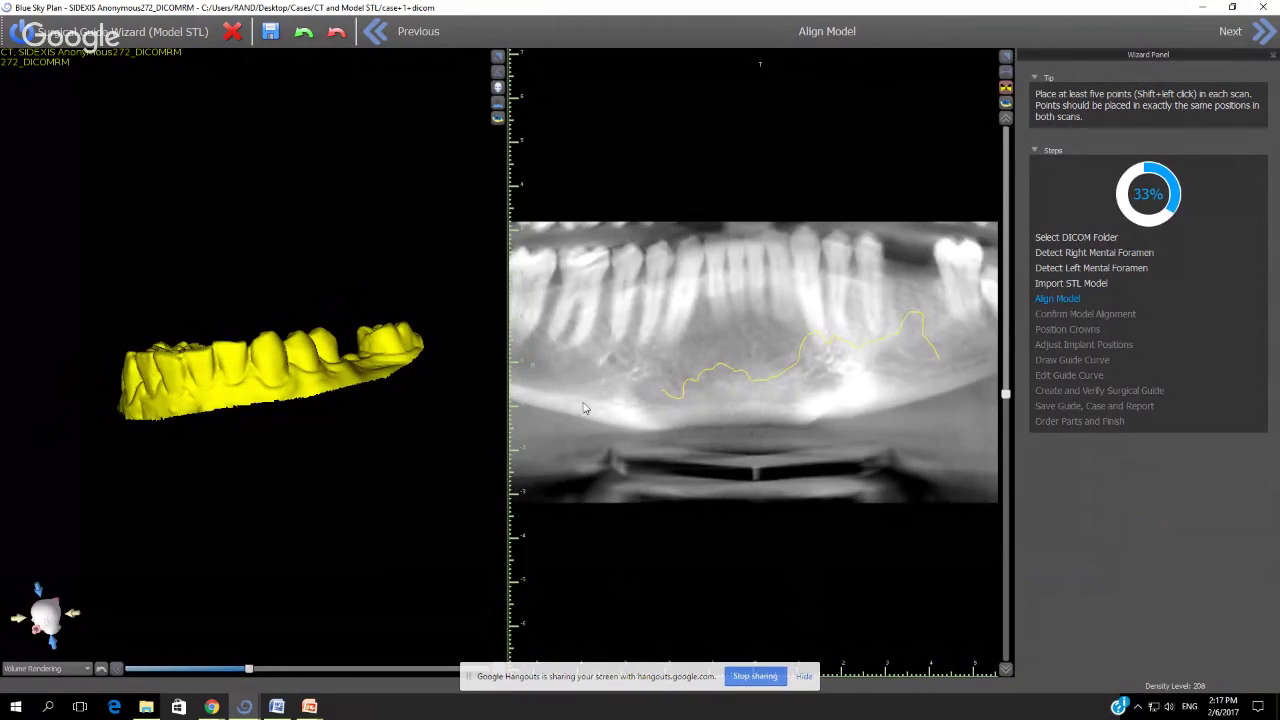
left_click_drag(454, 364, 386, 443)
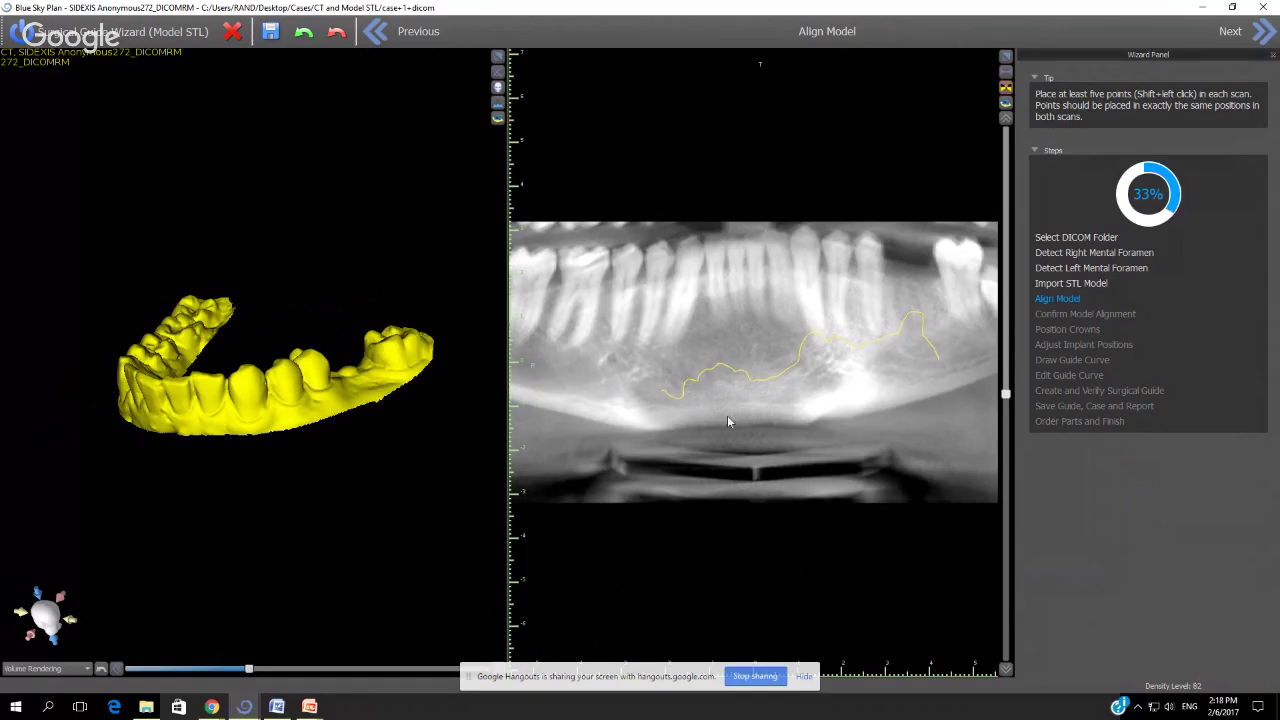
left_click_drag(432, 419, 315, 418)
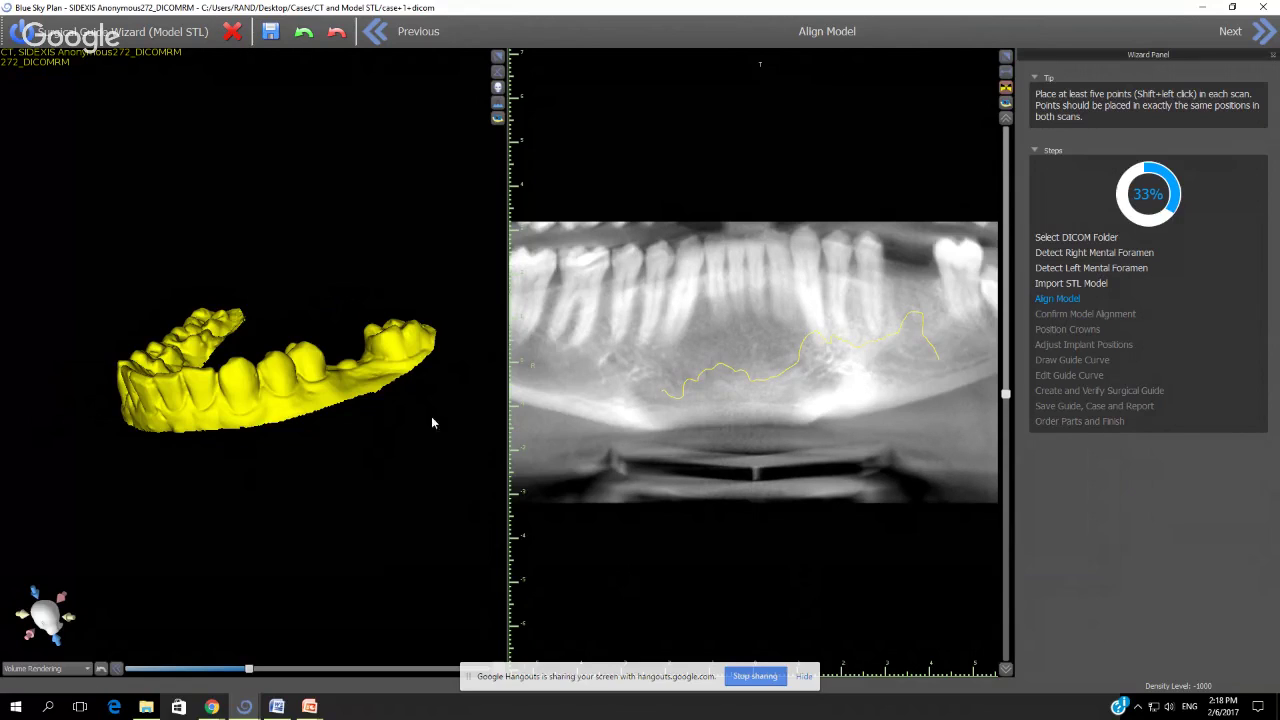
left_click_drag(303, 467, 372, 441)
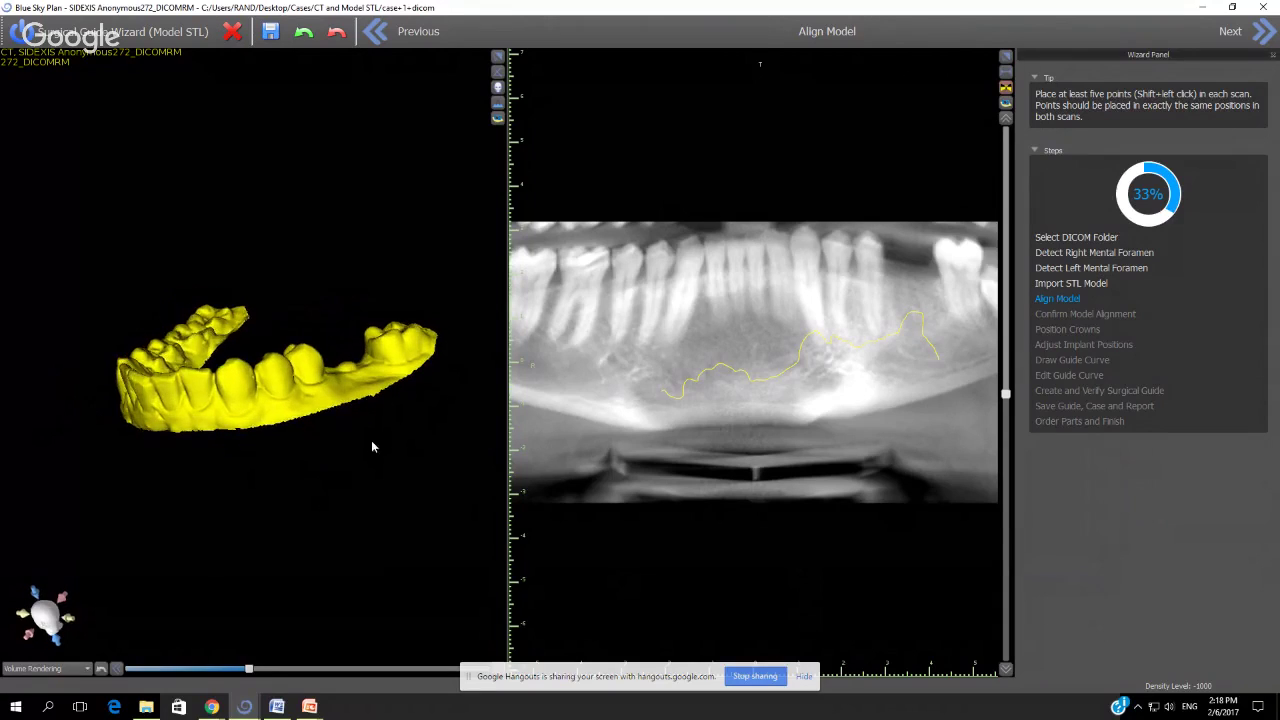
left_click_drag(476, 372, 476, 334)
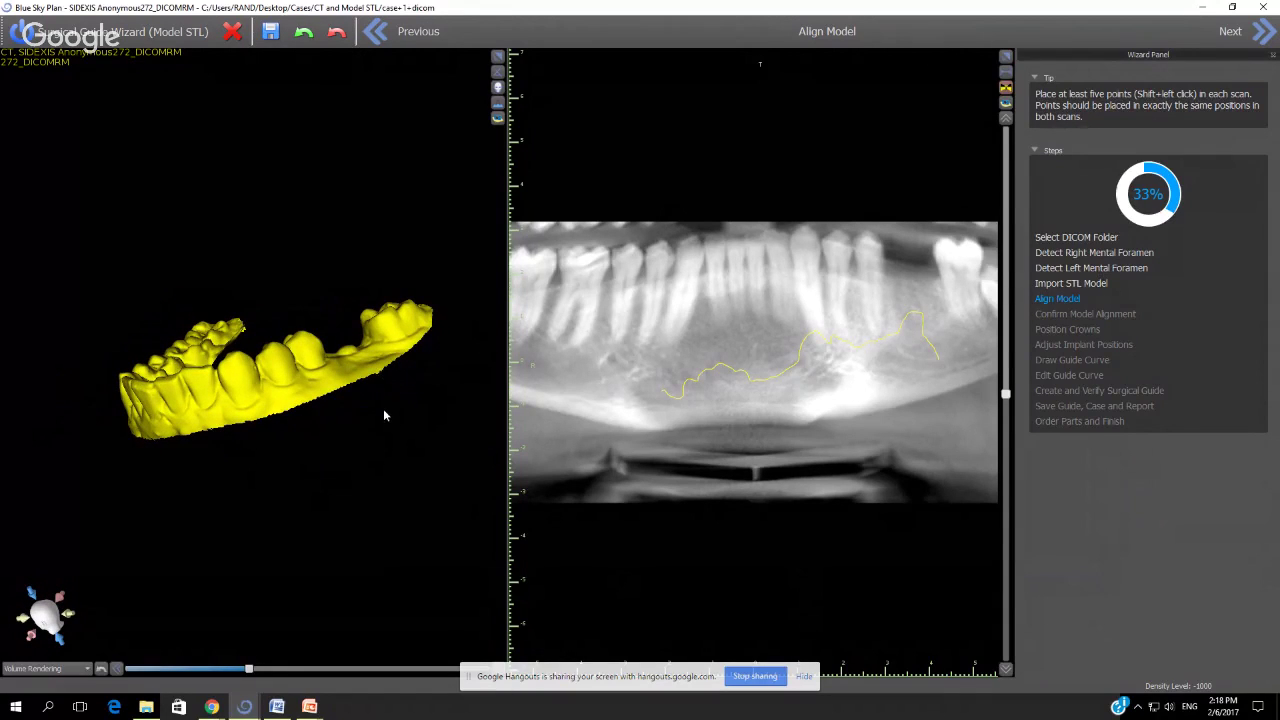
left_click(396, 326, "shift")
left_click(306, 345, "shift")
left_click_drag(248, 450, 250, 420)
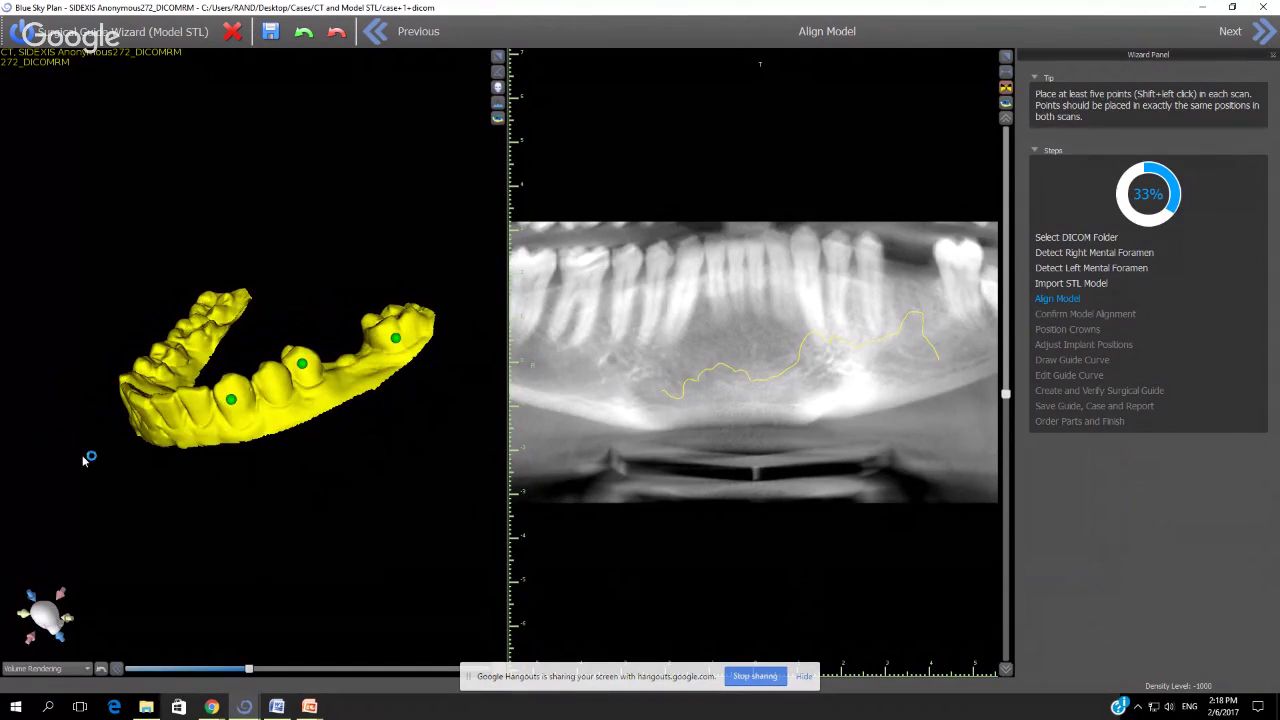
Place the remaining alignment points on the STL model's front teeth, right premolar area and two right molars
left_click_drag(88, 458, 272, 407)
left_click_drag(185, 464, 258, 380)
left_click_drag(164, 450, 229, 443)
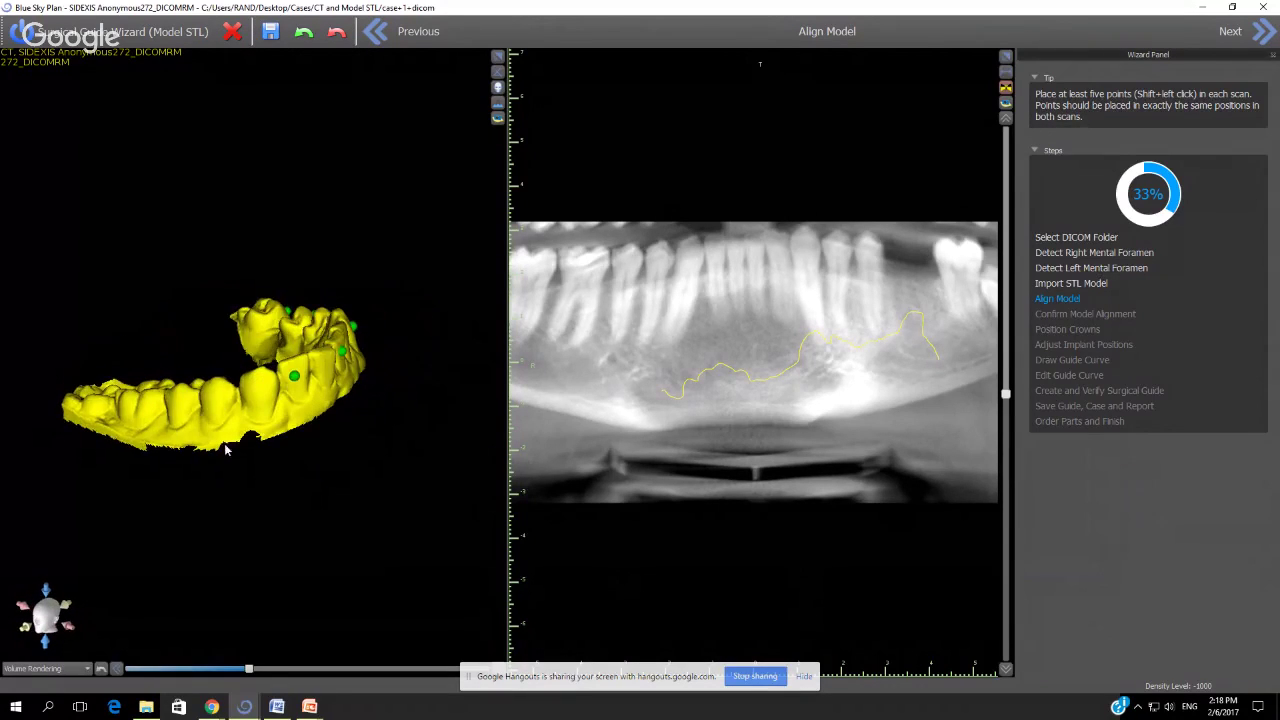
left_click(133, 408, "shift")
left_click(92, 404, "shift")
Place eight matching points on the same teeth in the panoramic scan, from left molar to right molars, and run the alignment
left_click(961, 263, "shift")
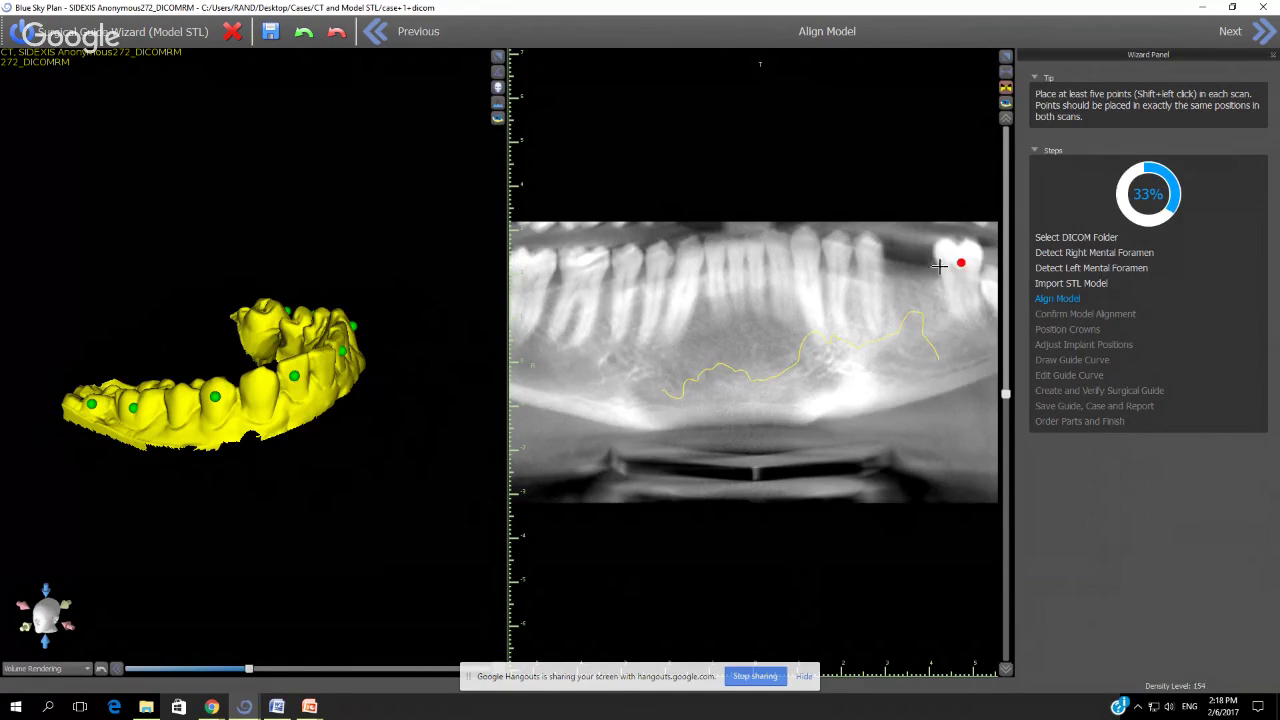
left_click(869, 252, "shift")
left_click(803, 248, "shift")
left_click(757, 248, "shift")
left_click(717, 247, "shift")
left_click(661, 260, "shift")
left_click(581, 262, "shift")
left_click(538, 263, "shift")
left_click_drag(446, 374, 340, 470)
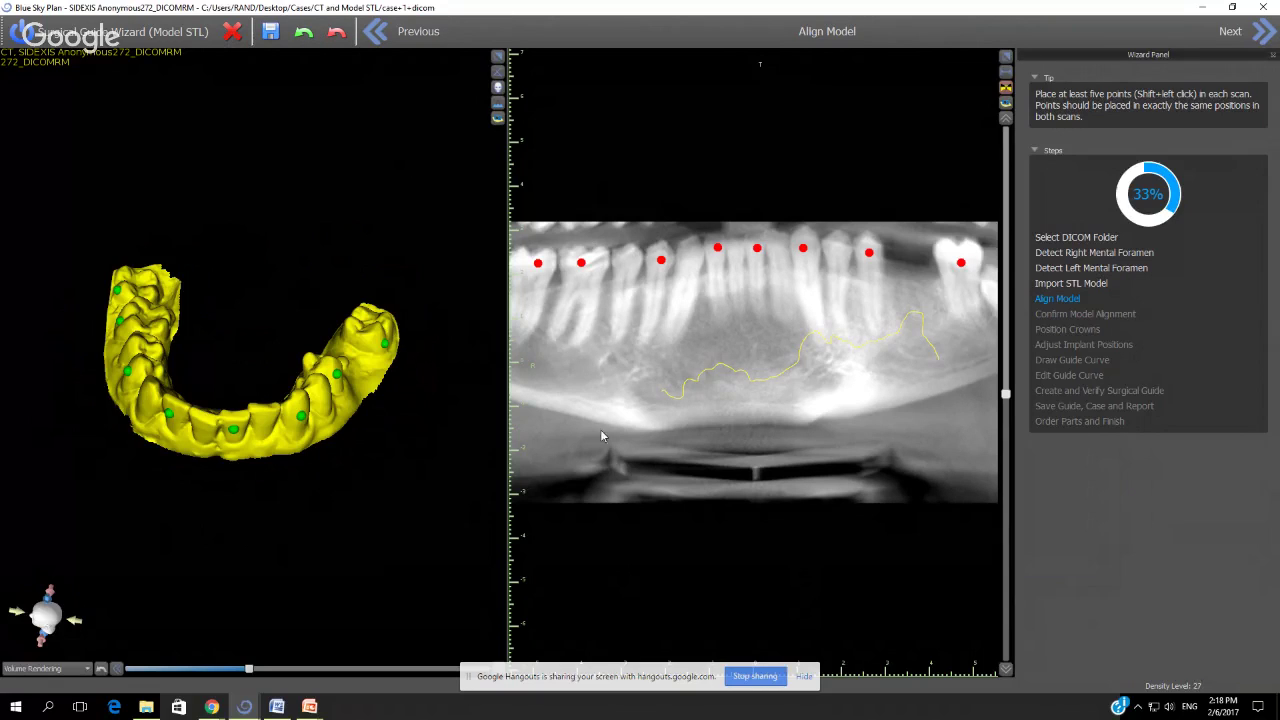
left_click(1263, 32)
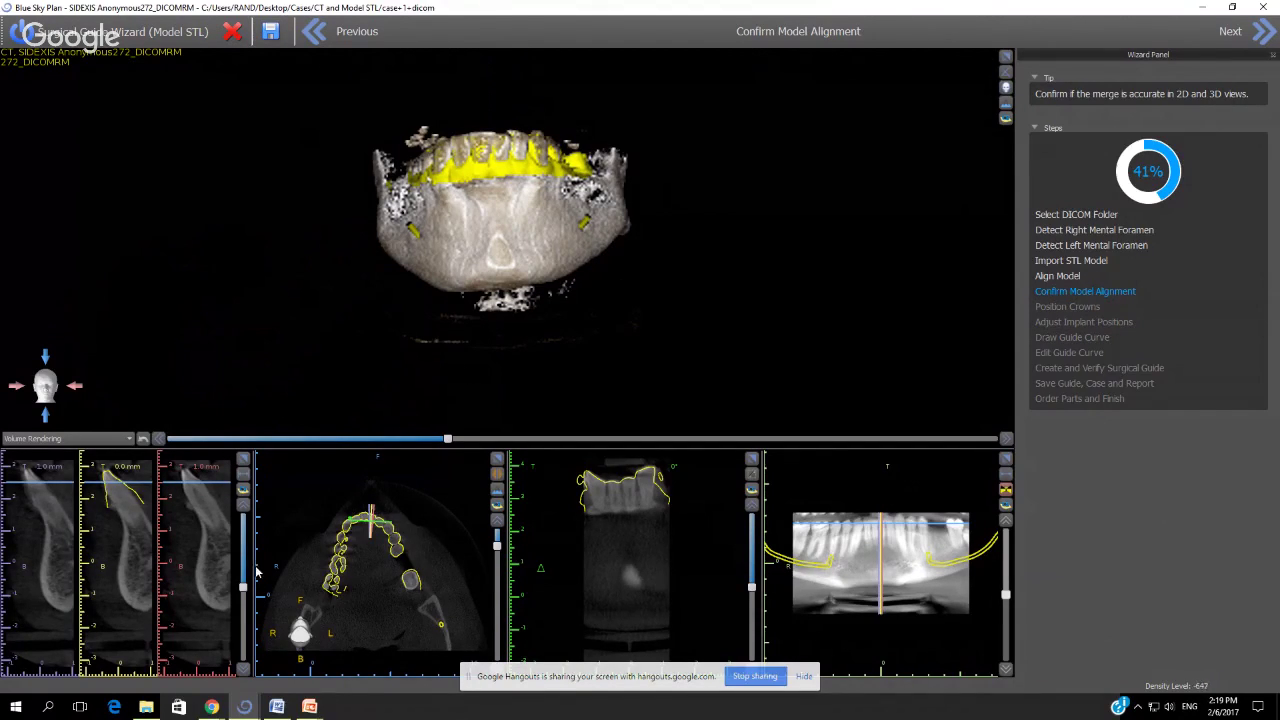
Check the model outline against the teeth in the cross-sectional and axial slices, and confirm the alignment
left_click_drag(242, 587, 242, 610)
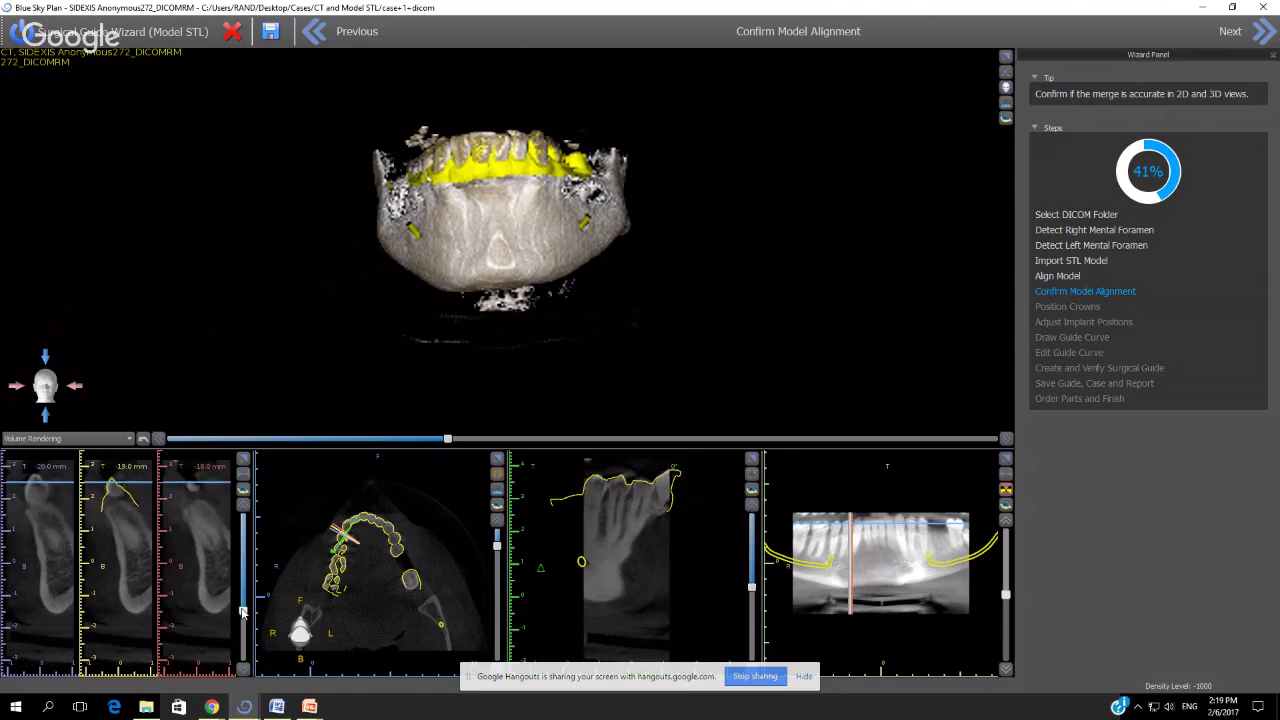
left_click_drag(497, 546, 497, 549)
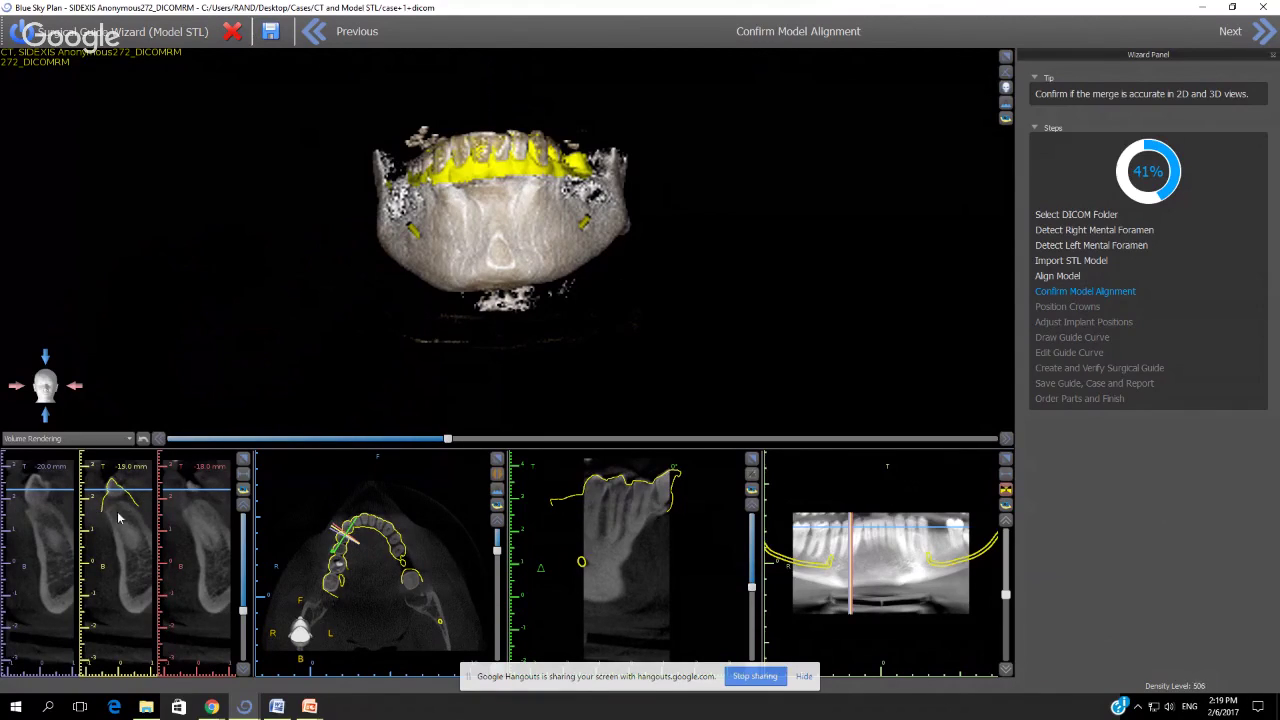
left_click_drag(497, 553, 496, 548)
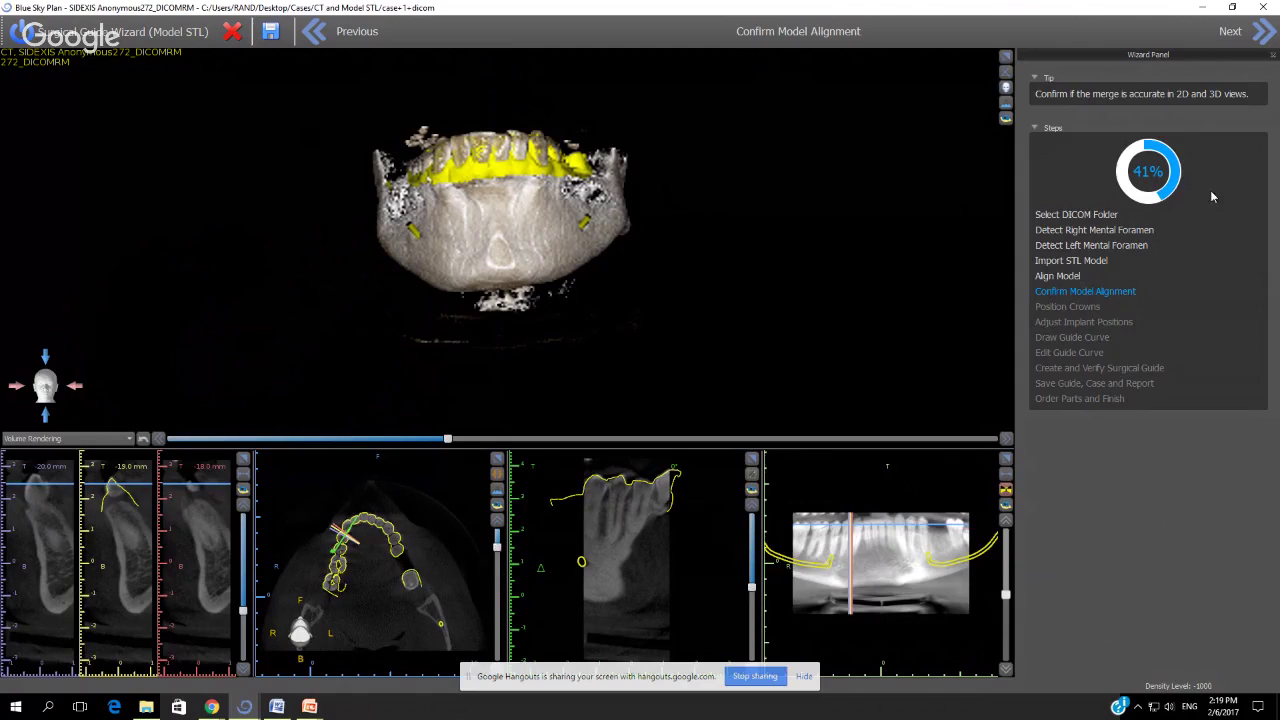
left_click(1270, 34)
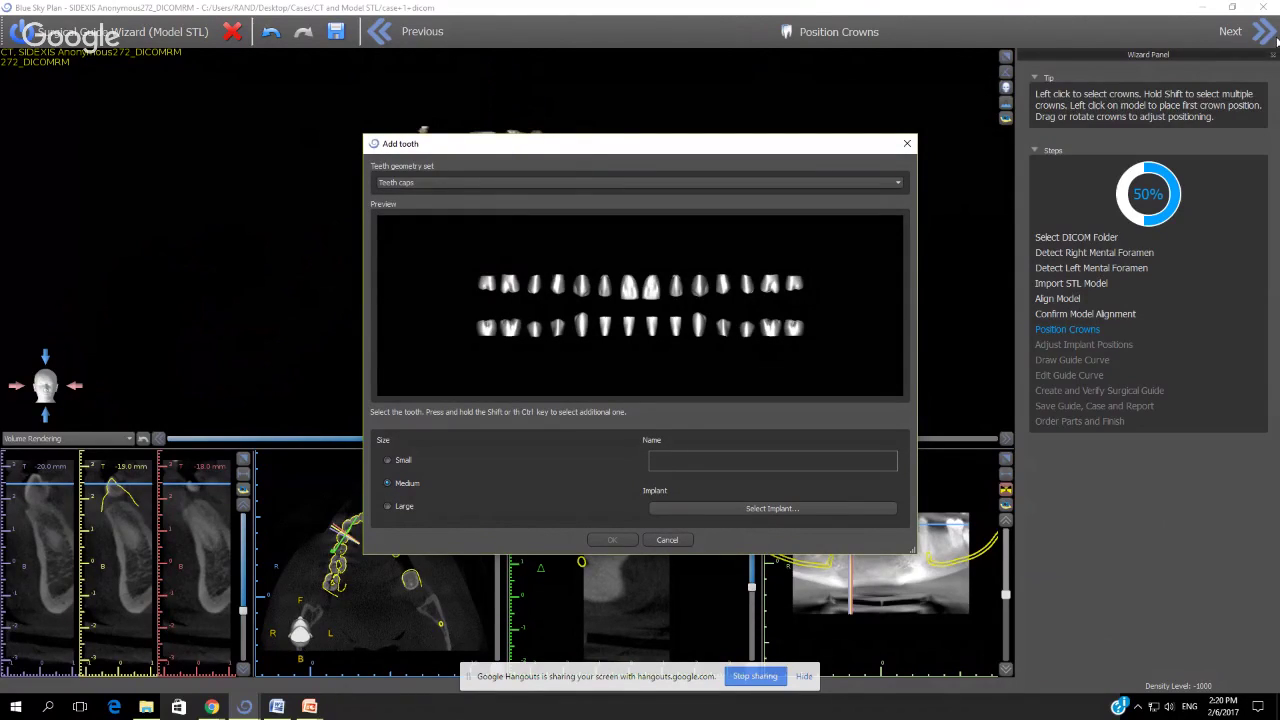
Preview the Brenes Tooth Library and Caps with roots geometry sets, and return to Teeth caps
left_click(511, 183)
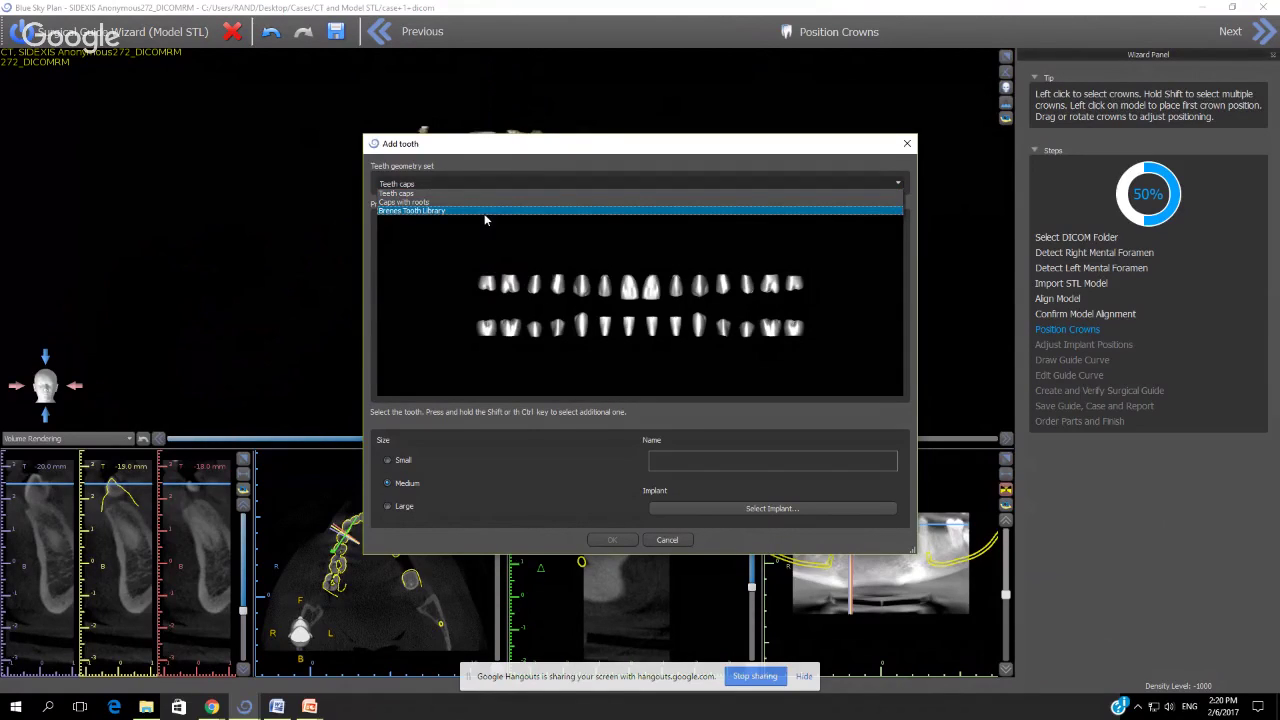
left_click(484, 212)
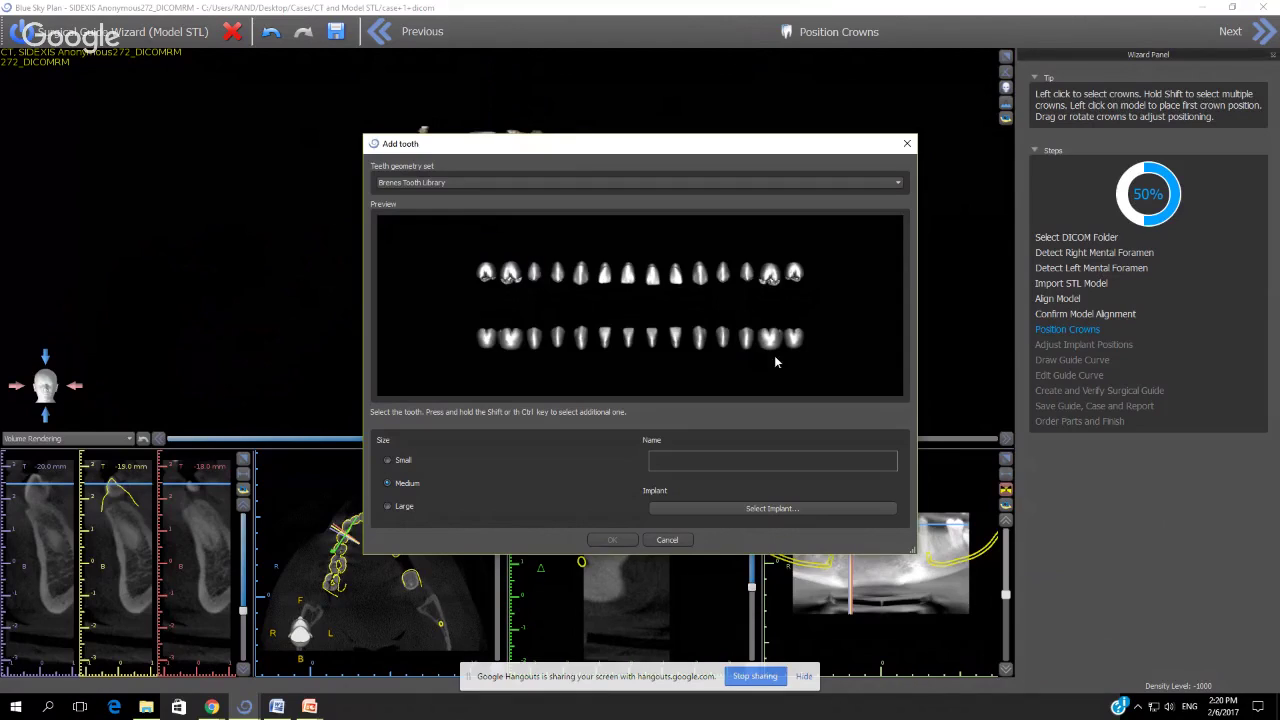
left_click(512, 183)
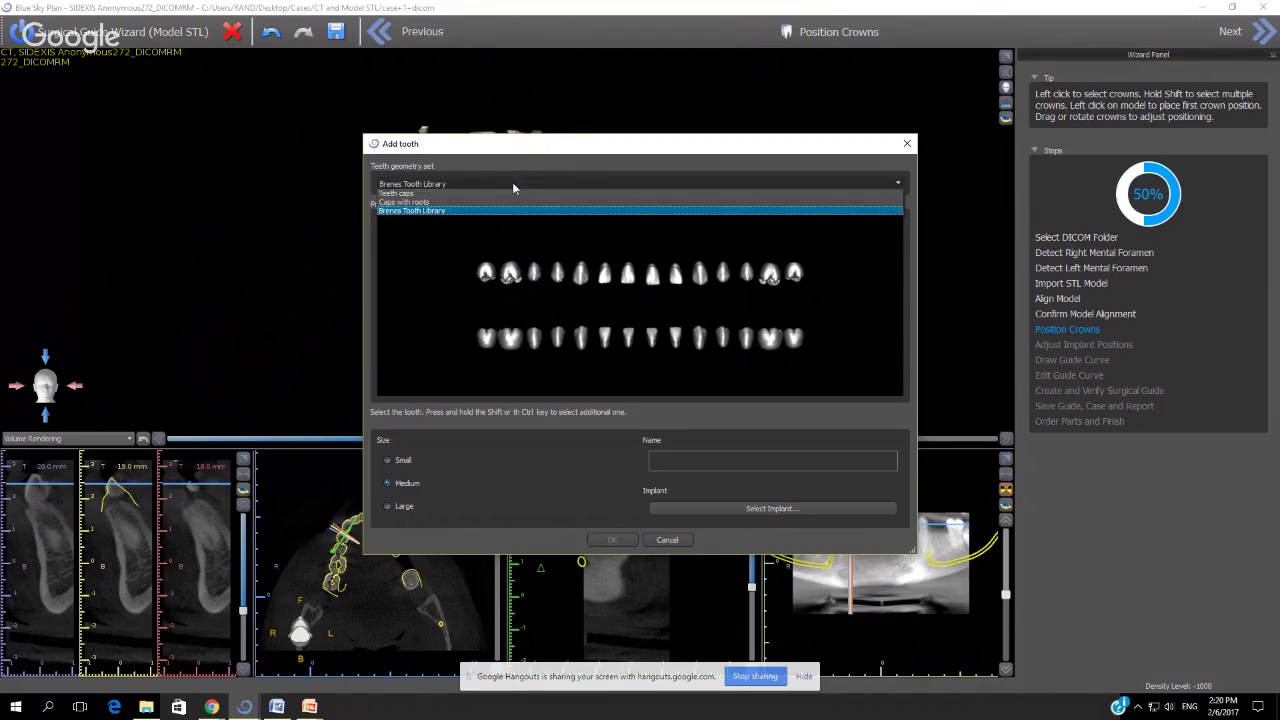
left_click(512, 184)
left_click(512, 184)
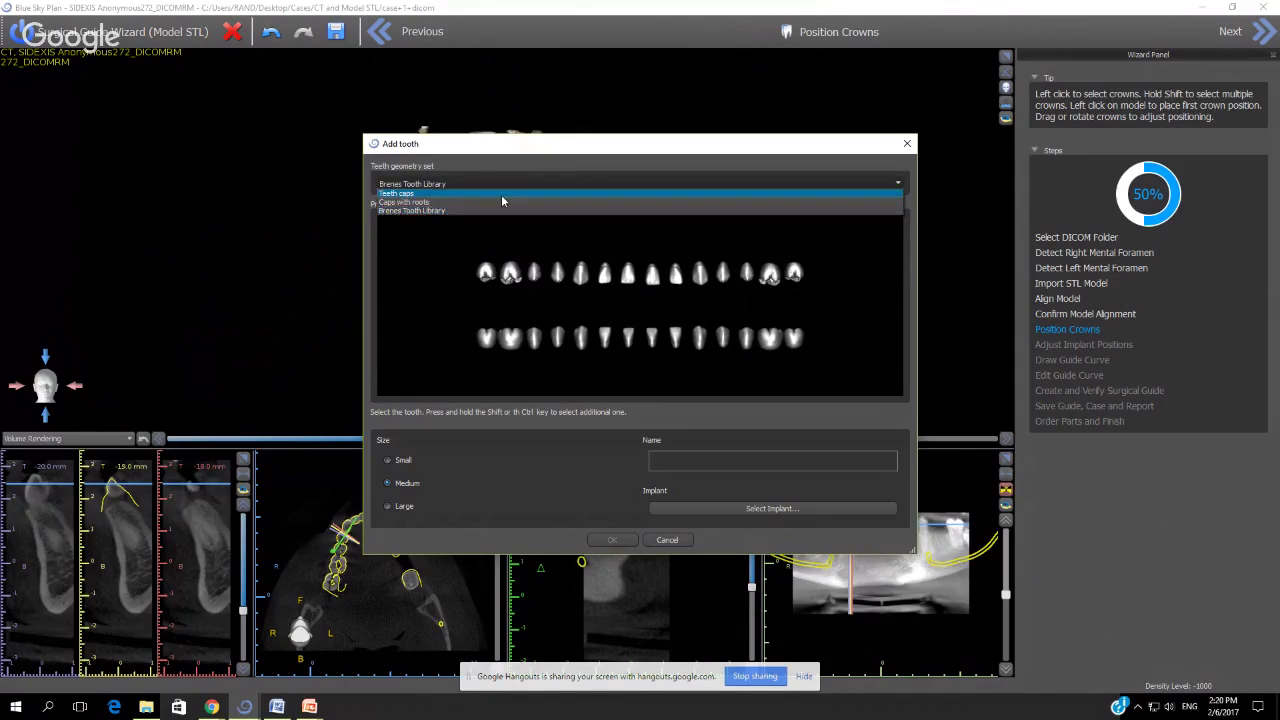
left_click(501, 194)
left_click(502, 184)
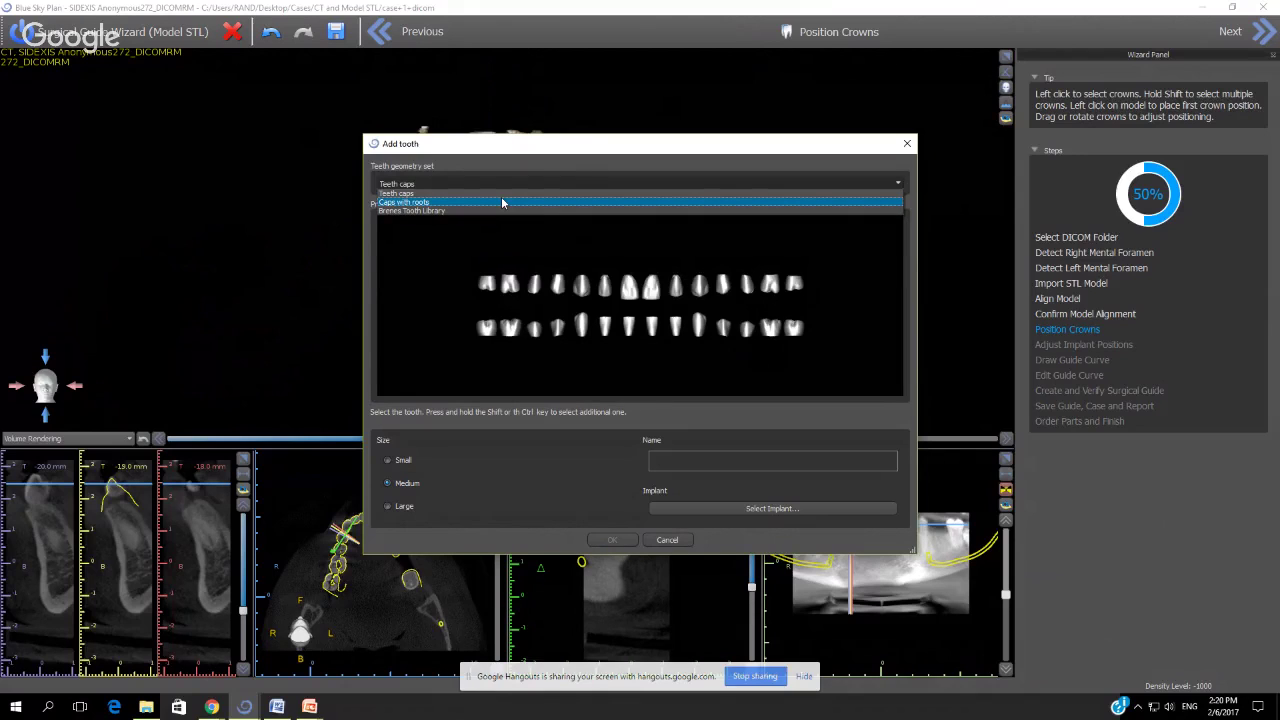
left_click(503, 203)
left_click(495, 184)
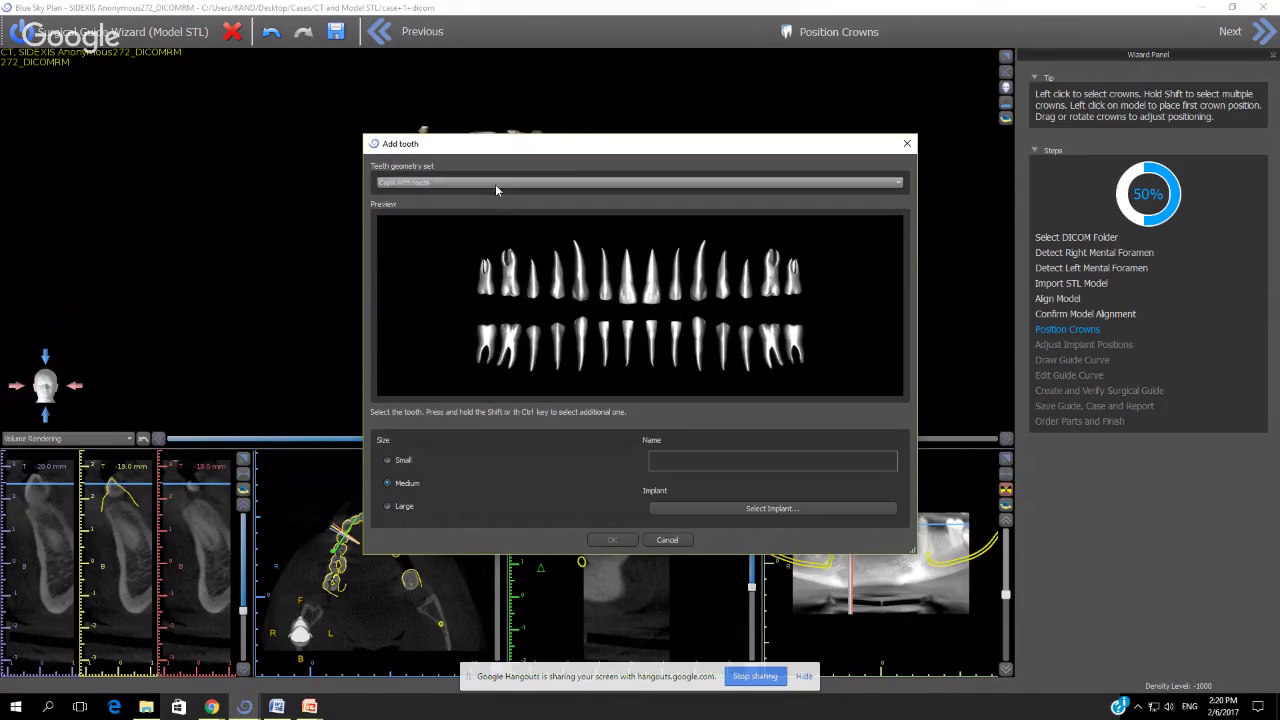
left_click(495, 190)
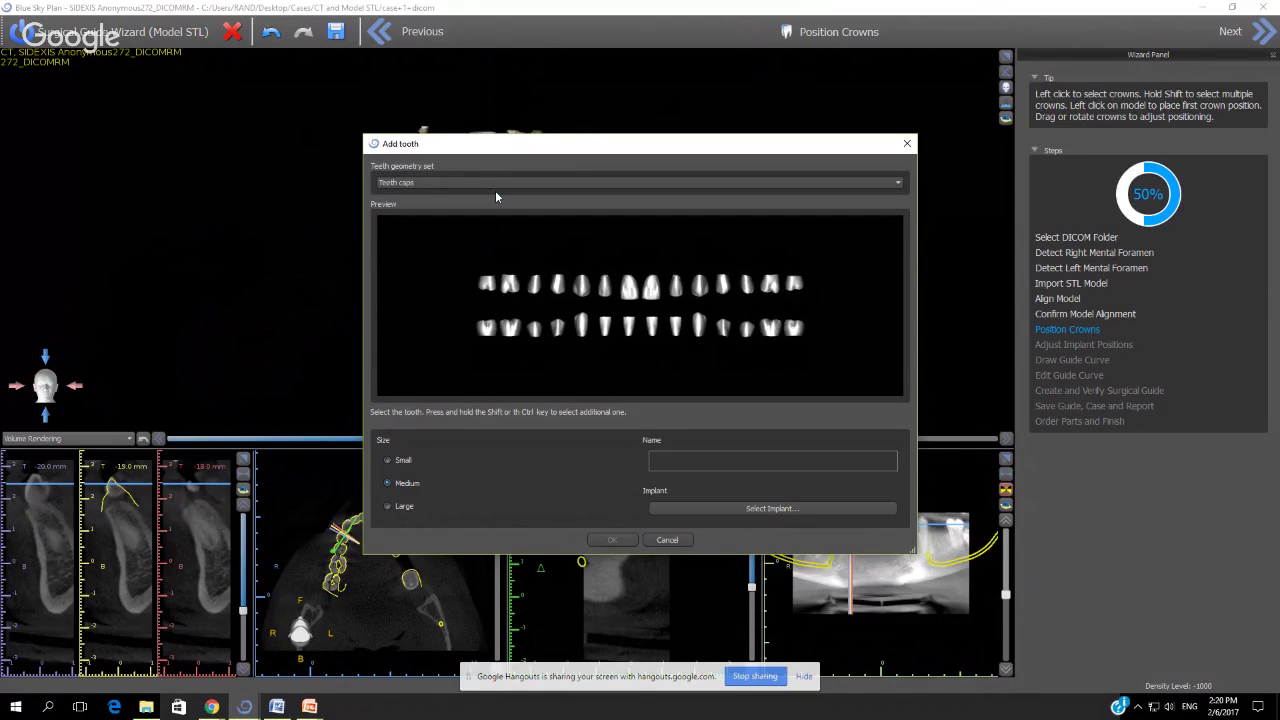
Add a medium Left Mandibular First Molar crown with the Blue Sky Bio Max implant UH4308, platform 4.3
left_click(769, 328)
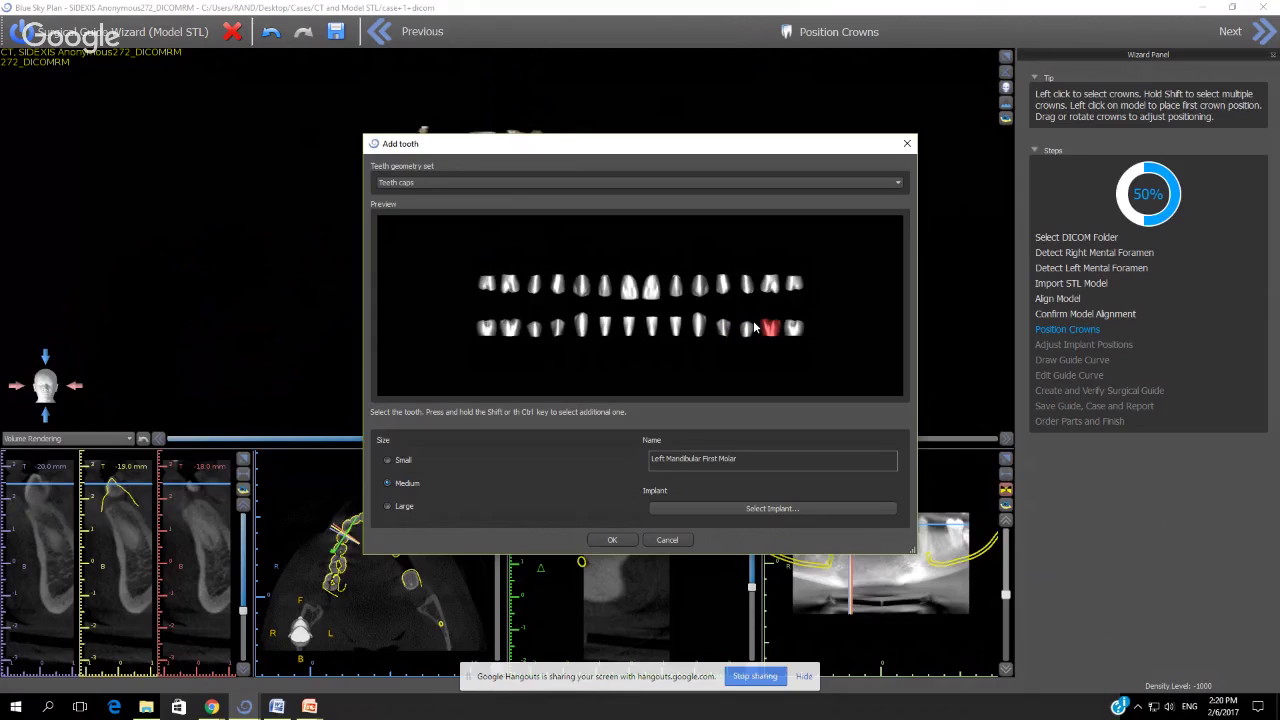
left_click_drag(779, 150, 752, 172)
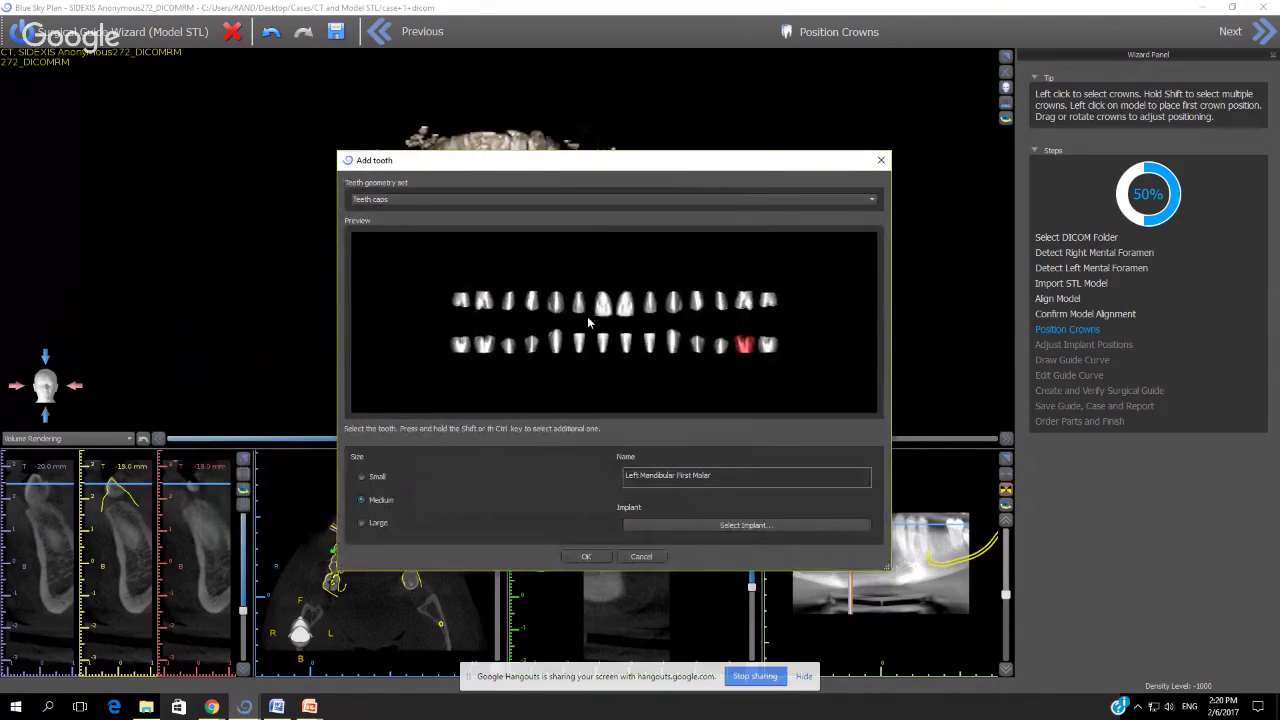
left_click(683, 527)
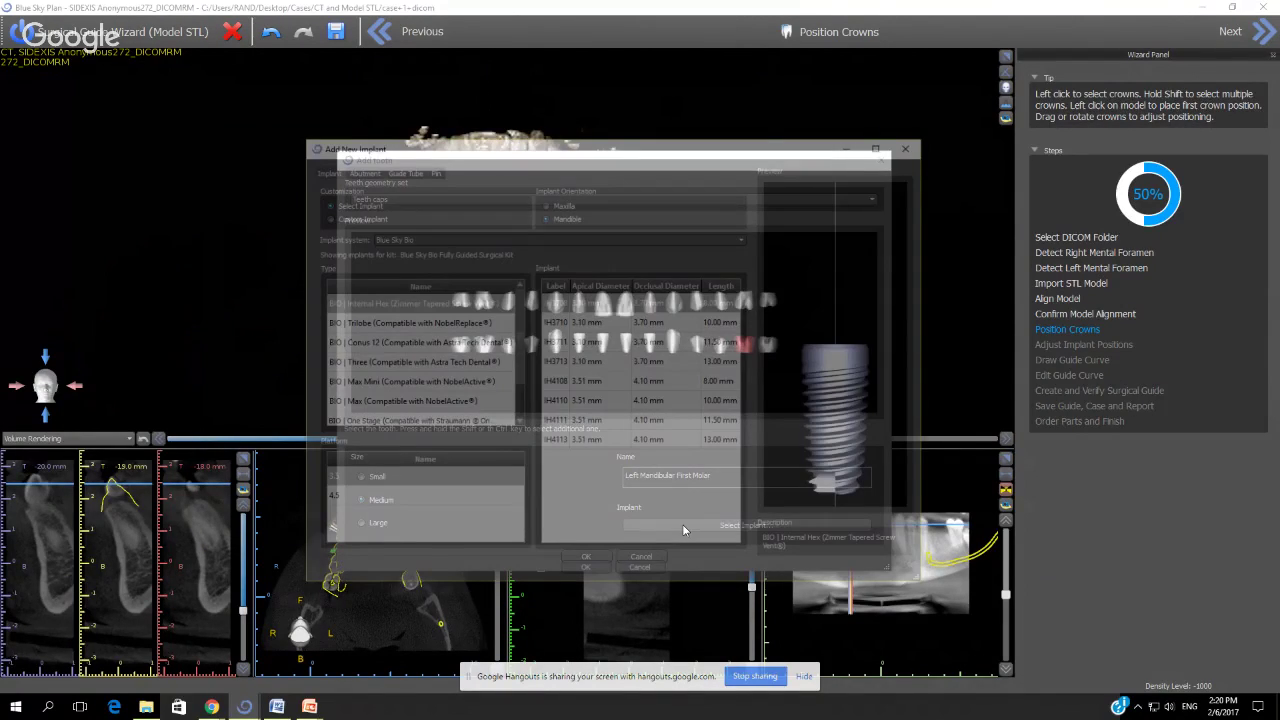
left_click(357, 402)
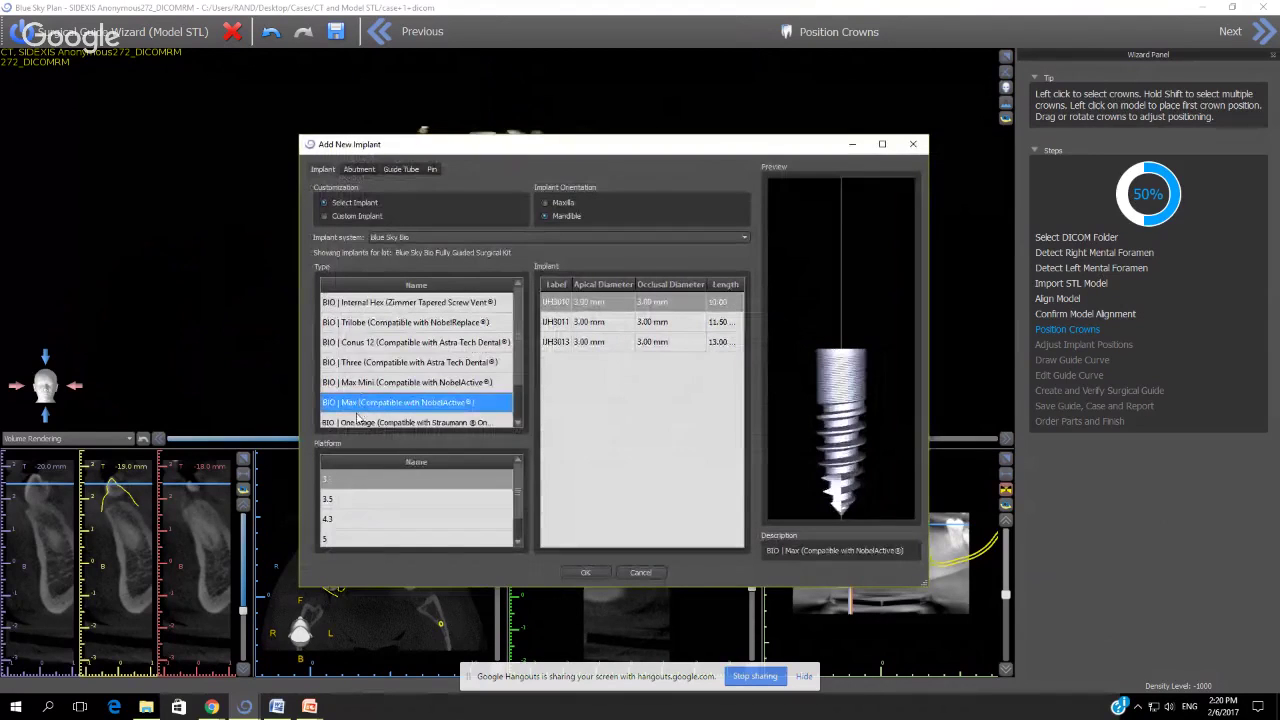
left_click(344, 519)
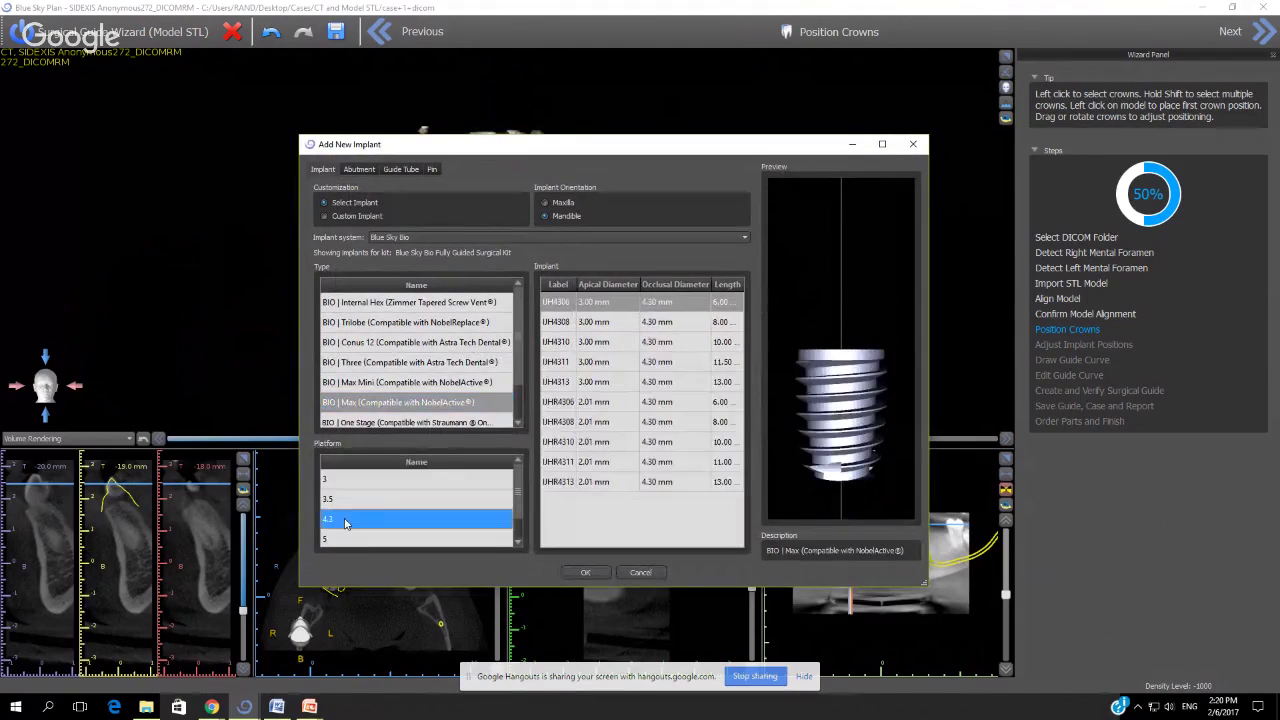
left_click(558, 322)
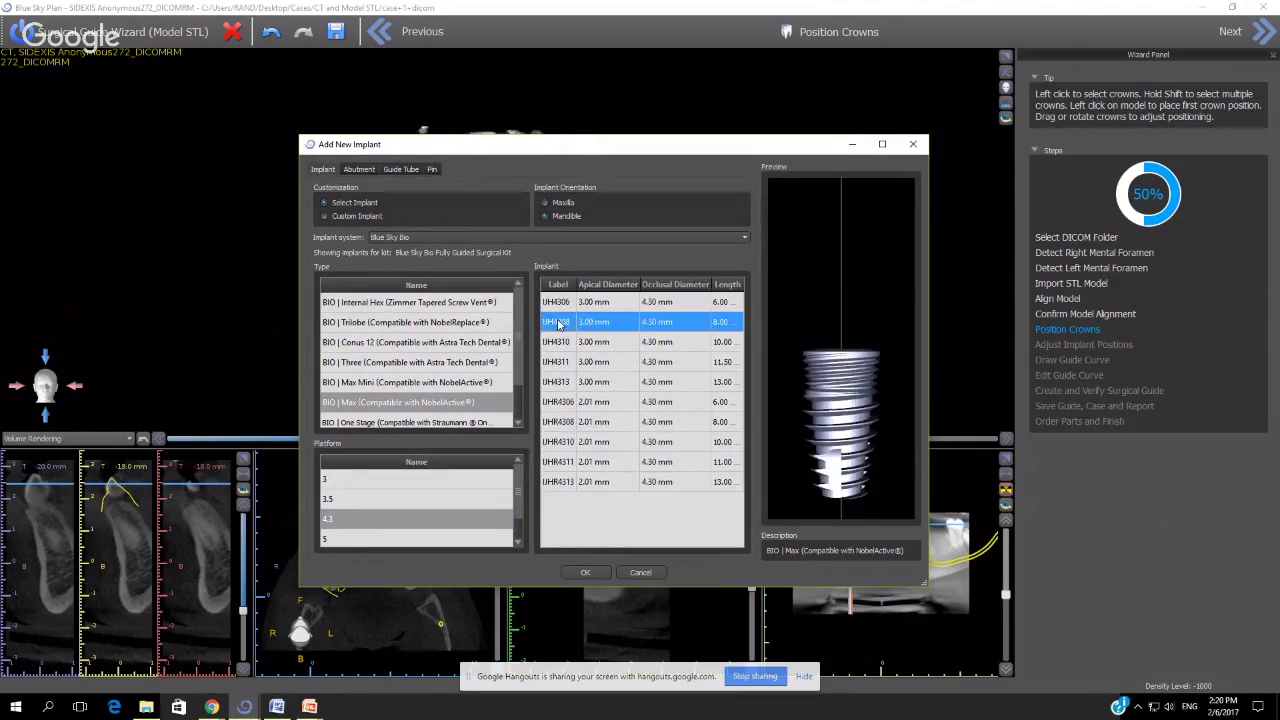
left_click(585, 573)
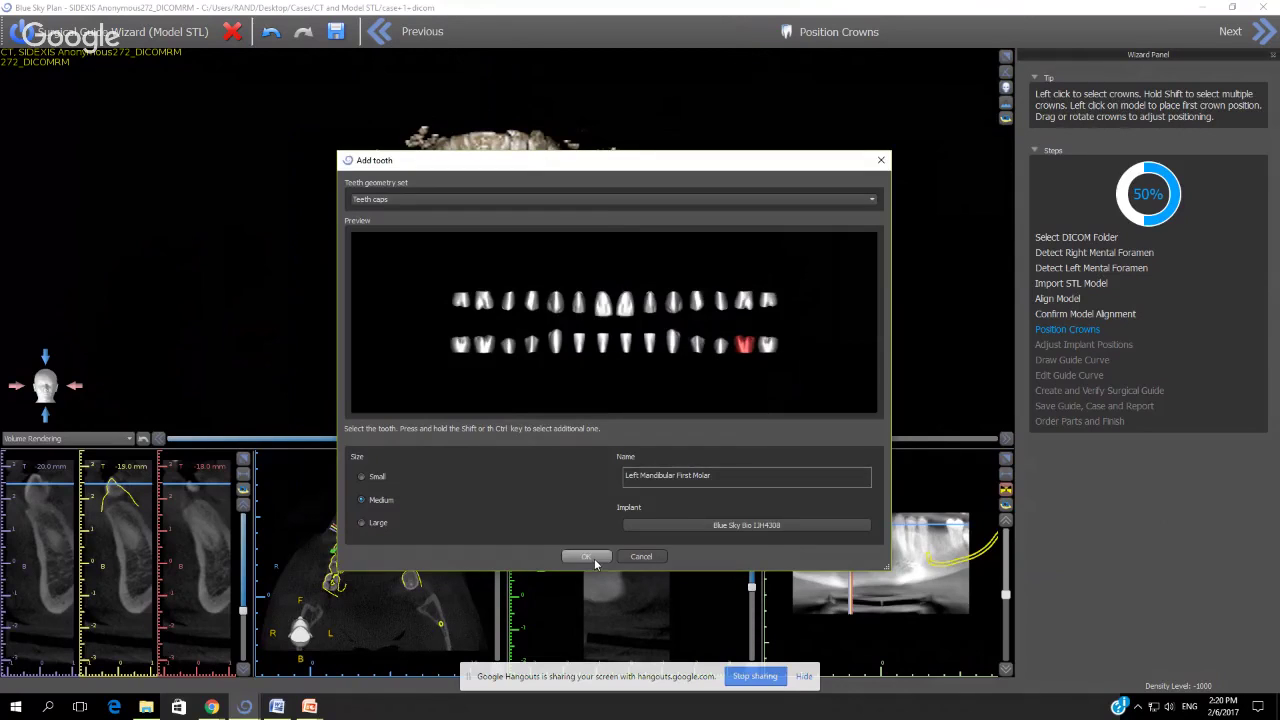
left_click(588, 557)
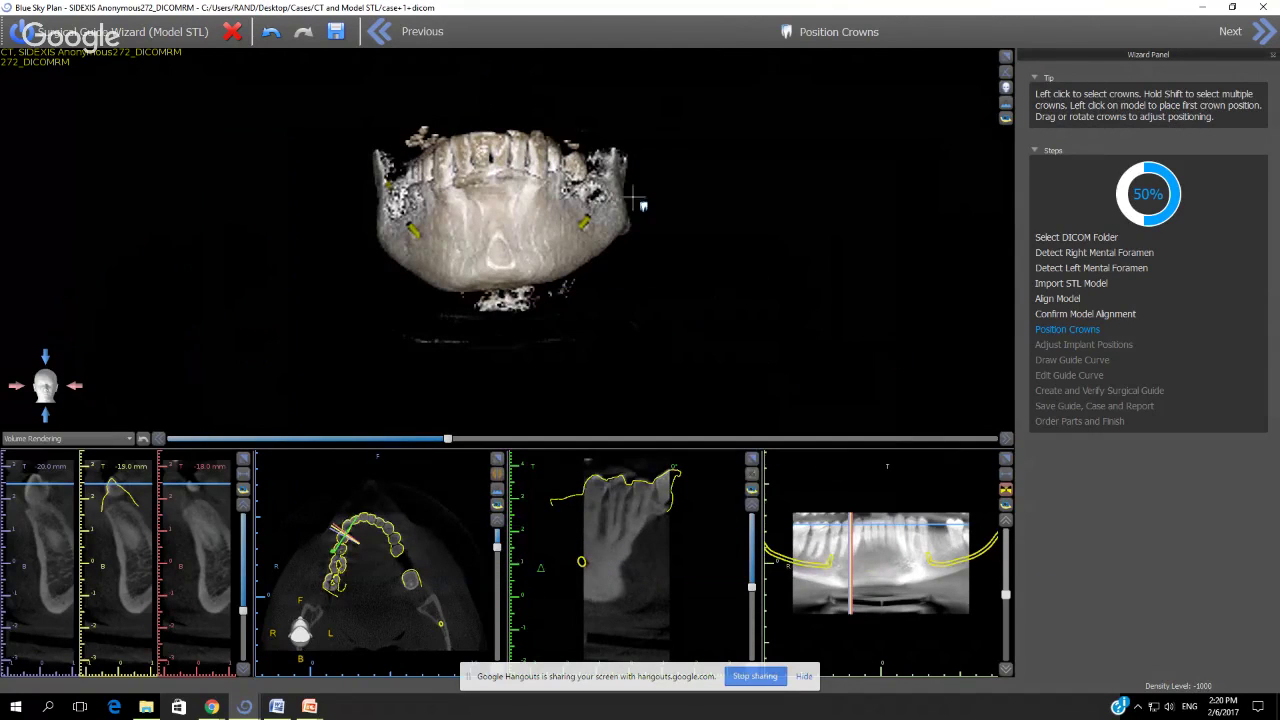
Place the molar crown with its implant in the lower left gap, and shift it to fit between the neighbouring teeth
left_click(944, 533)
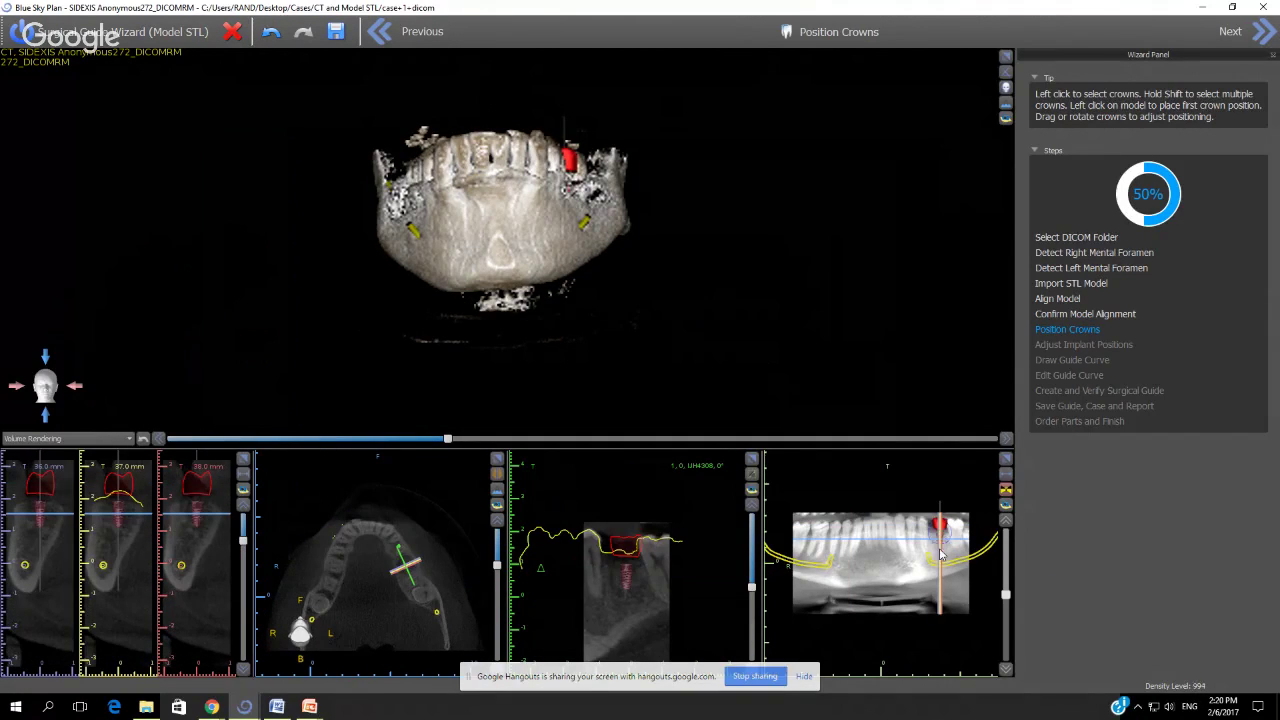
left_click_drag(852, 354, 461, 434)
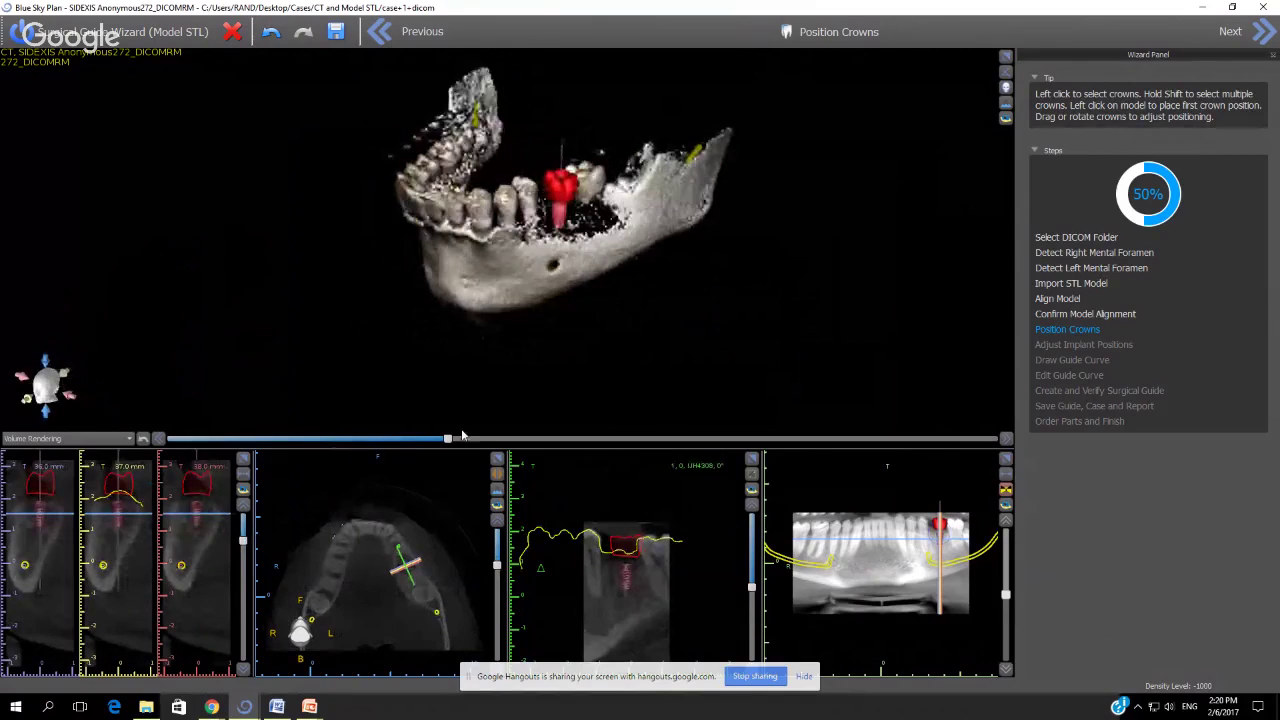
right_click_drag(687, 355, 670, 313)
left_click_drag(671, 313, 752, 272)
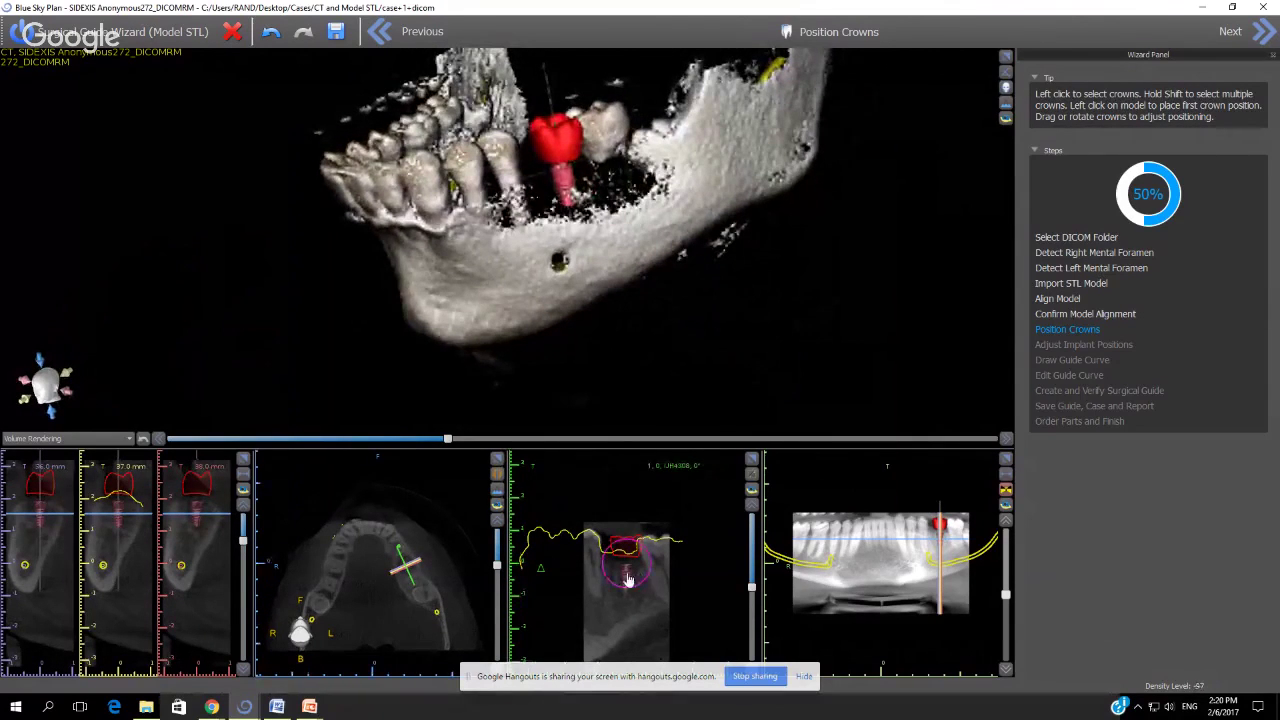
left_click_drag(630, 581, 623, 576)
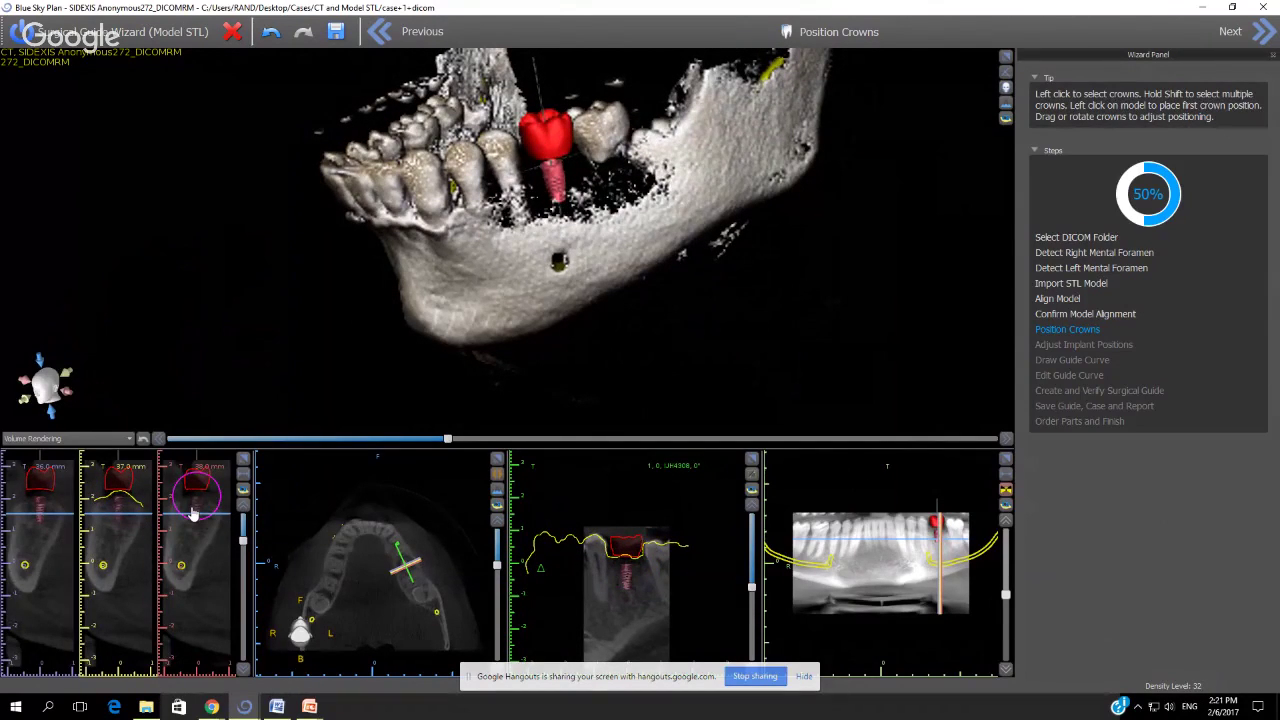
Lower the volume rendering threshold and move the molar crown with its implant down into the lower left gap
left_click(557, 187)
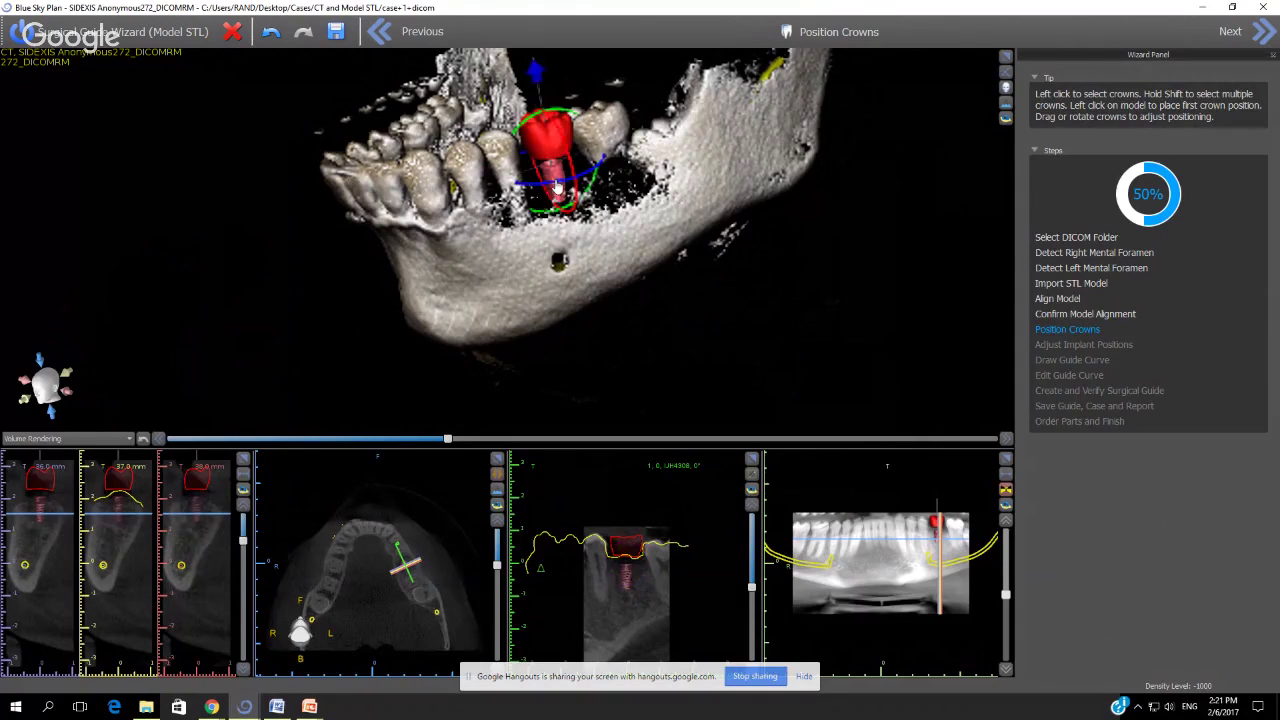
left_click_drag(654, 296, 638, 335)
left_click_drag(445, 440, 411, 442)
left_click(546, 200)
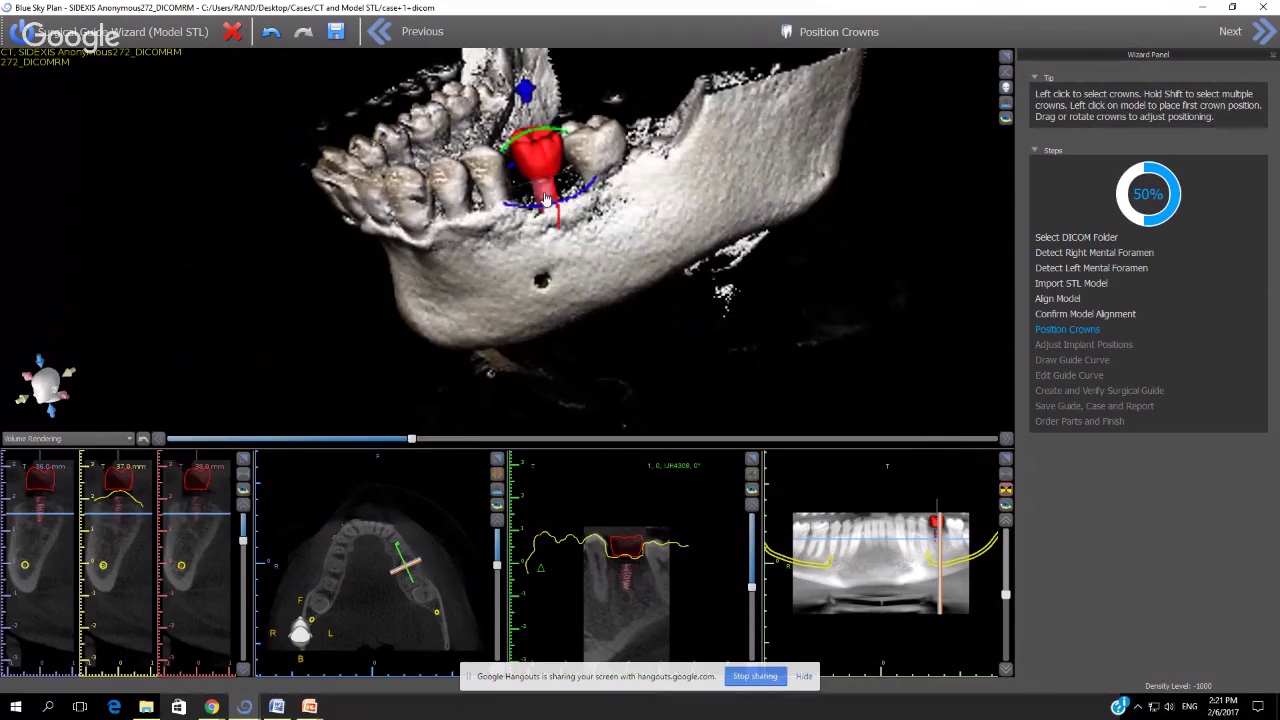
left_click_drag(546, 200, 547, 204)
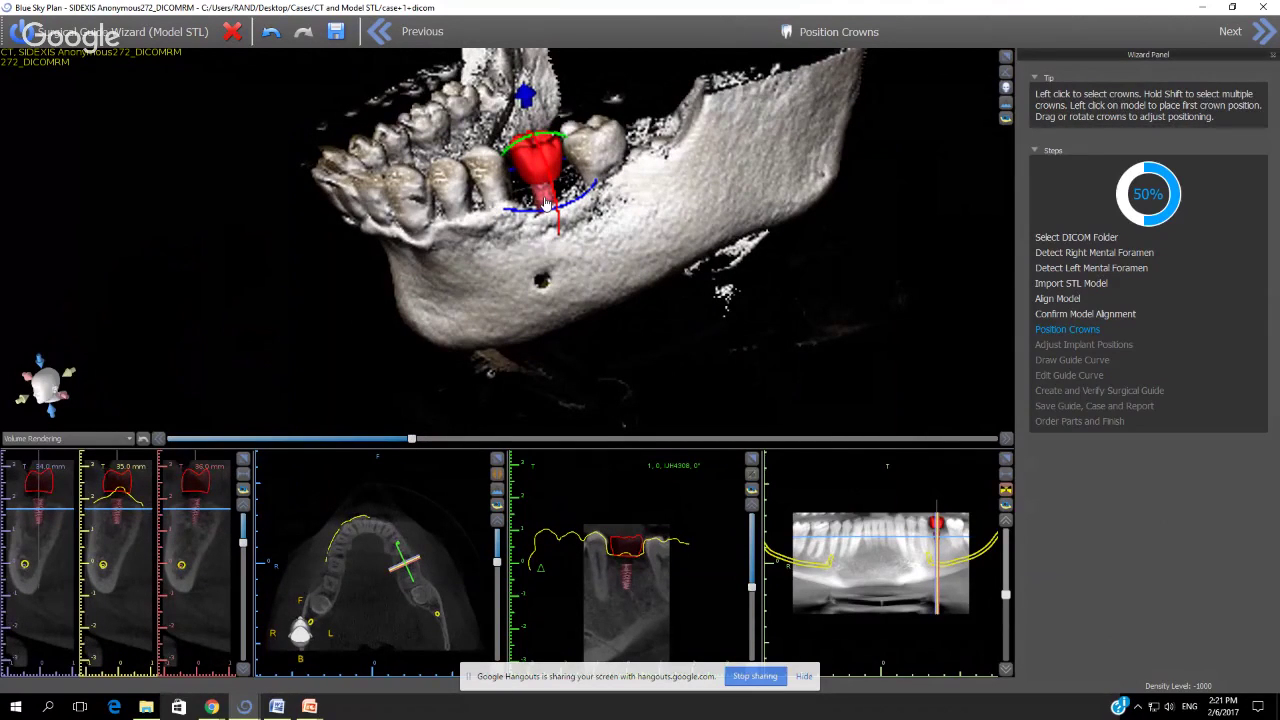
left_click(532, 151)
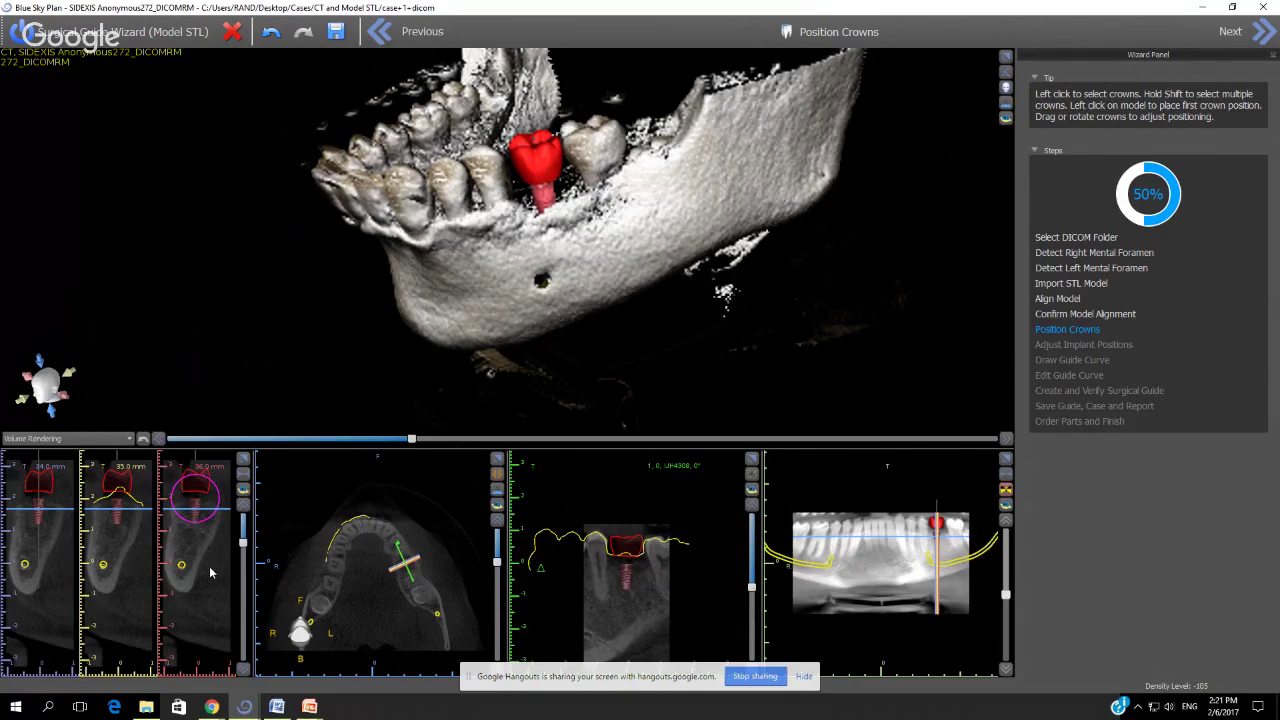
Enlarge a cross-sectional slice and adjust the tilt of the molar crown and implant in the 3D view
scroll(209, 566, "up", 2)
middle_click_drag(208, 525, 210, 581)
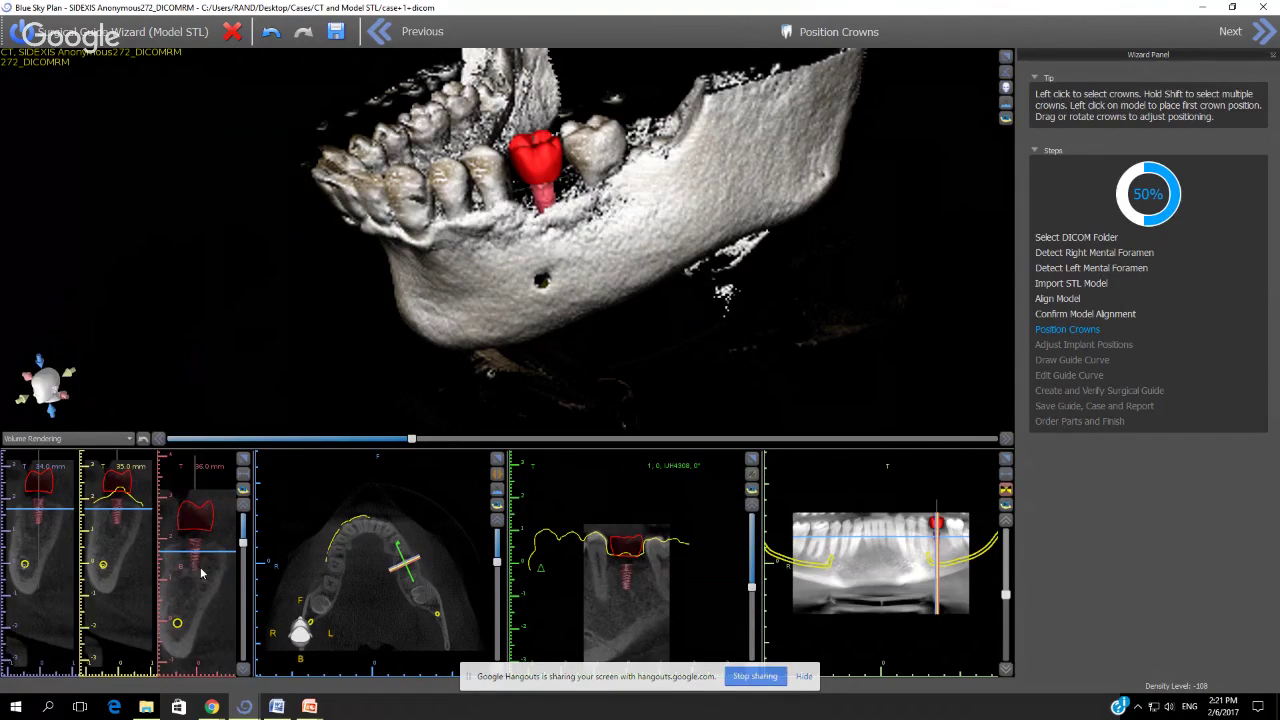
mouse_move(202, 568)
left_click_drag(478, 296, 507, 371)
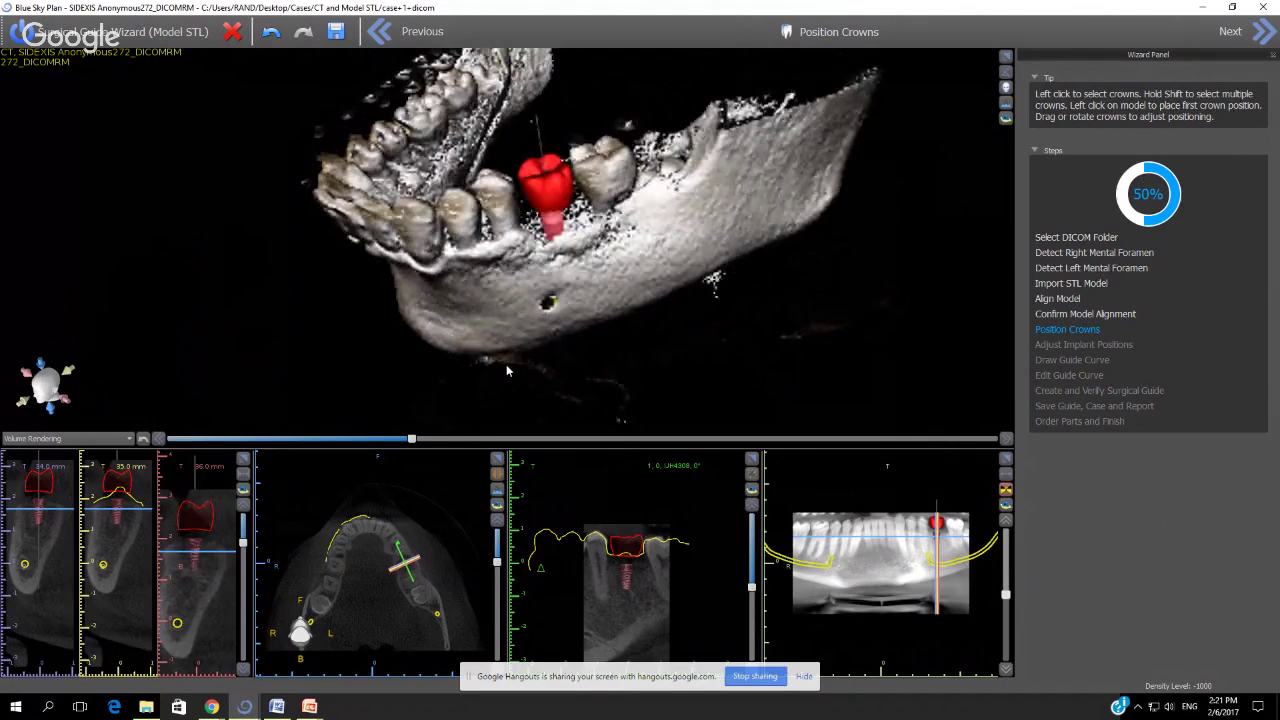
left_click_drag(747, 275, 687, 294)
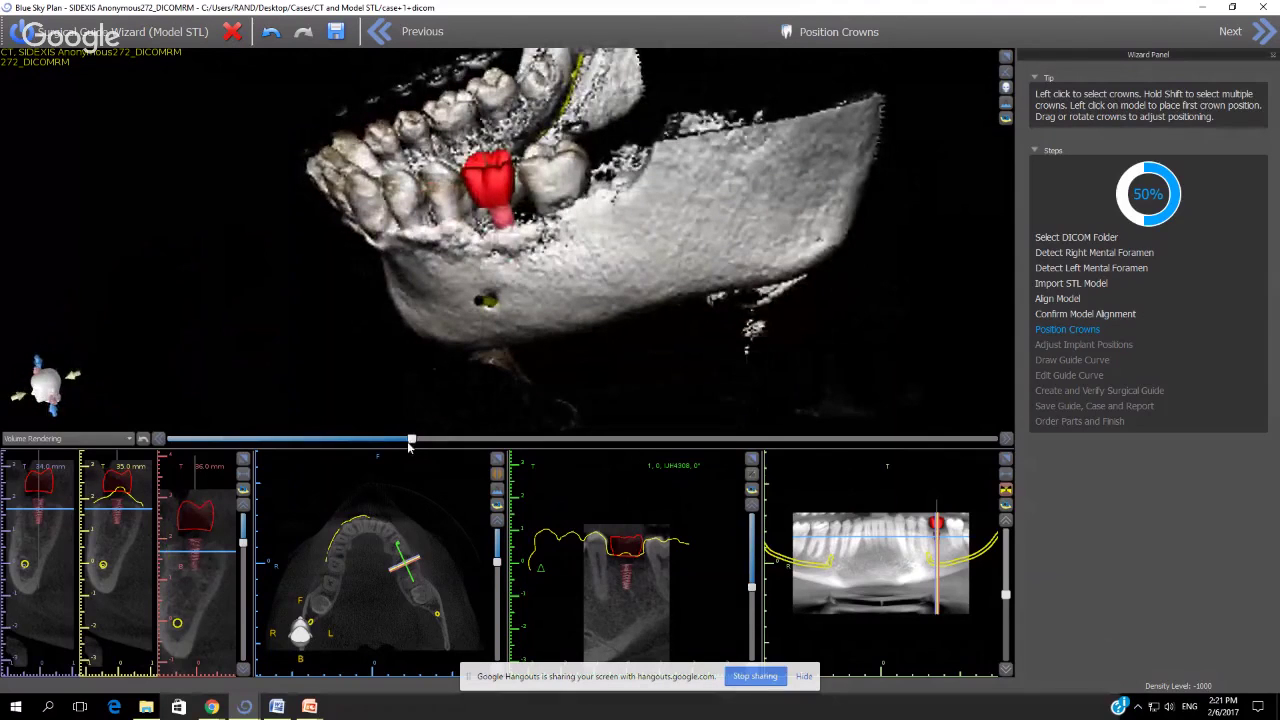
left_click_drag(411, 440, 400, 452)
left_click_drag(388, 362, 477, 383)
mouse_move(529, 229)
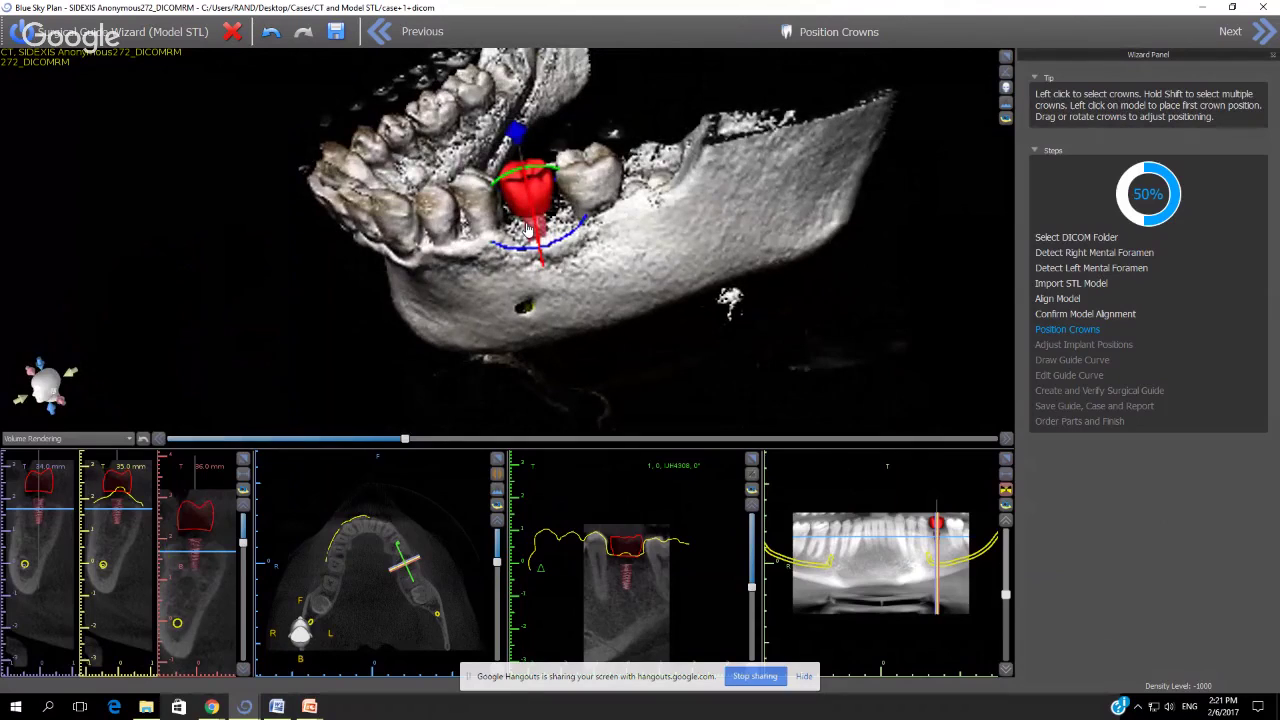
left_click_drag(543, 242, 489, 258)
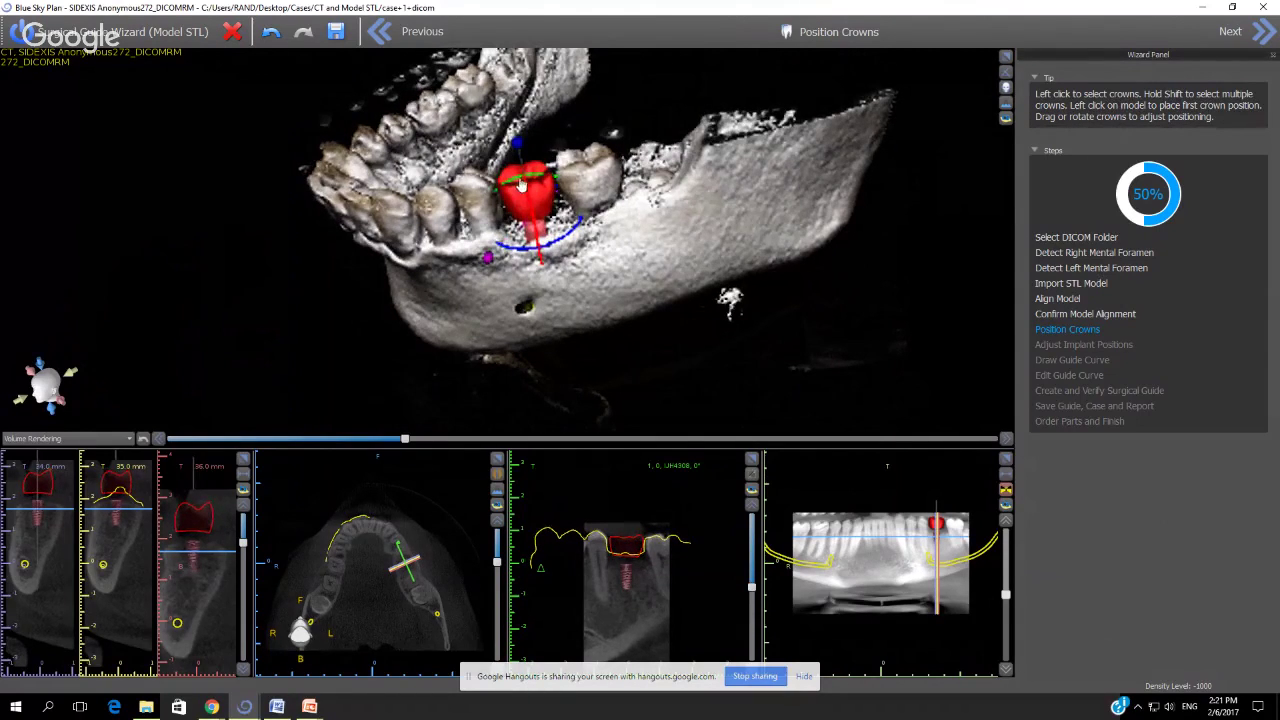
left_click_drag(510, 338, 451, 332)
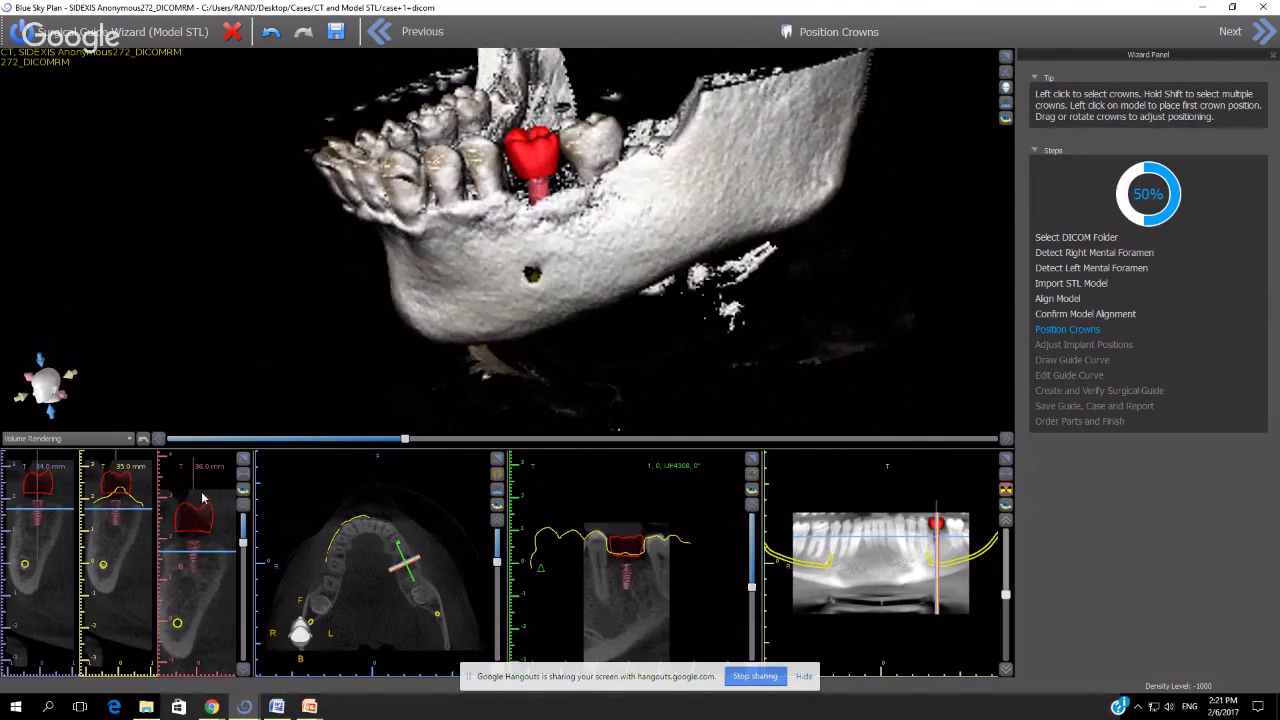
Fine-tune the implant's depth in the cross-sectional slice, and accept the crown and implant positions
left_click(117, 521)
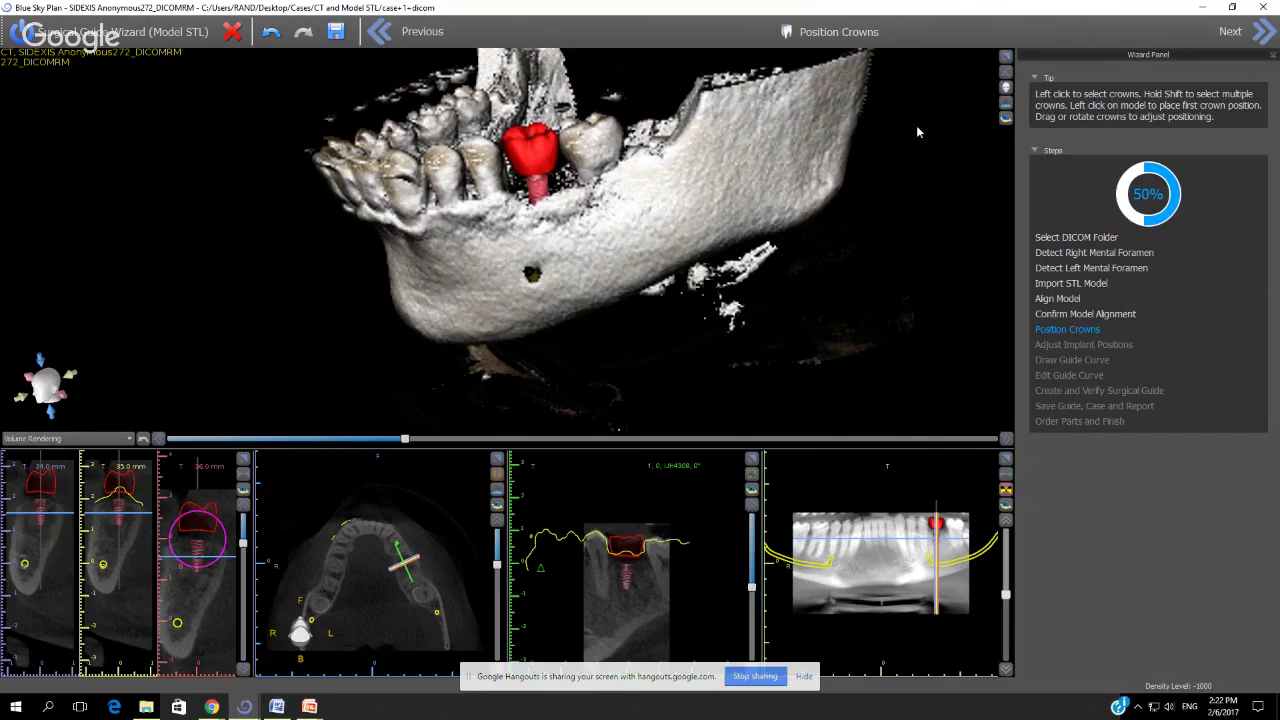
left_click(1258, 36)
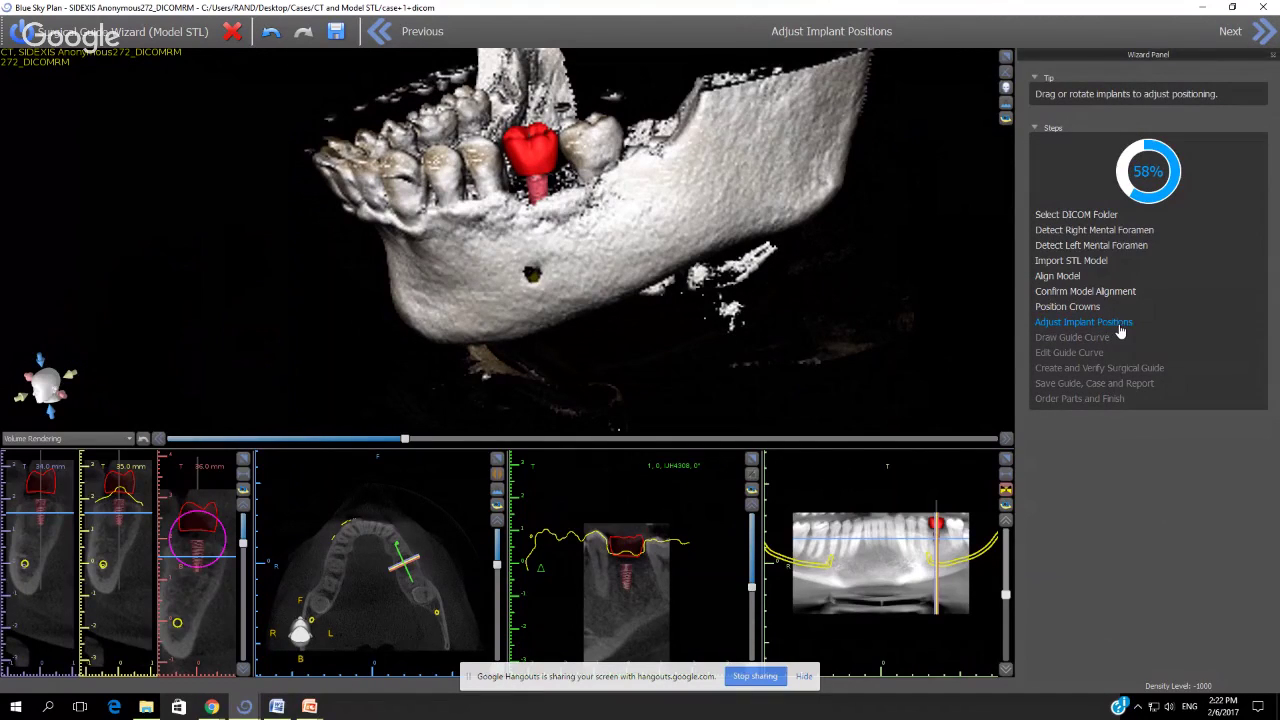
scroll(950, 558, "up", 2)
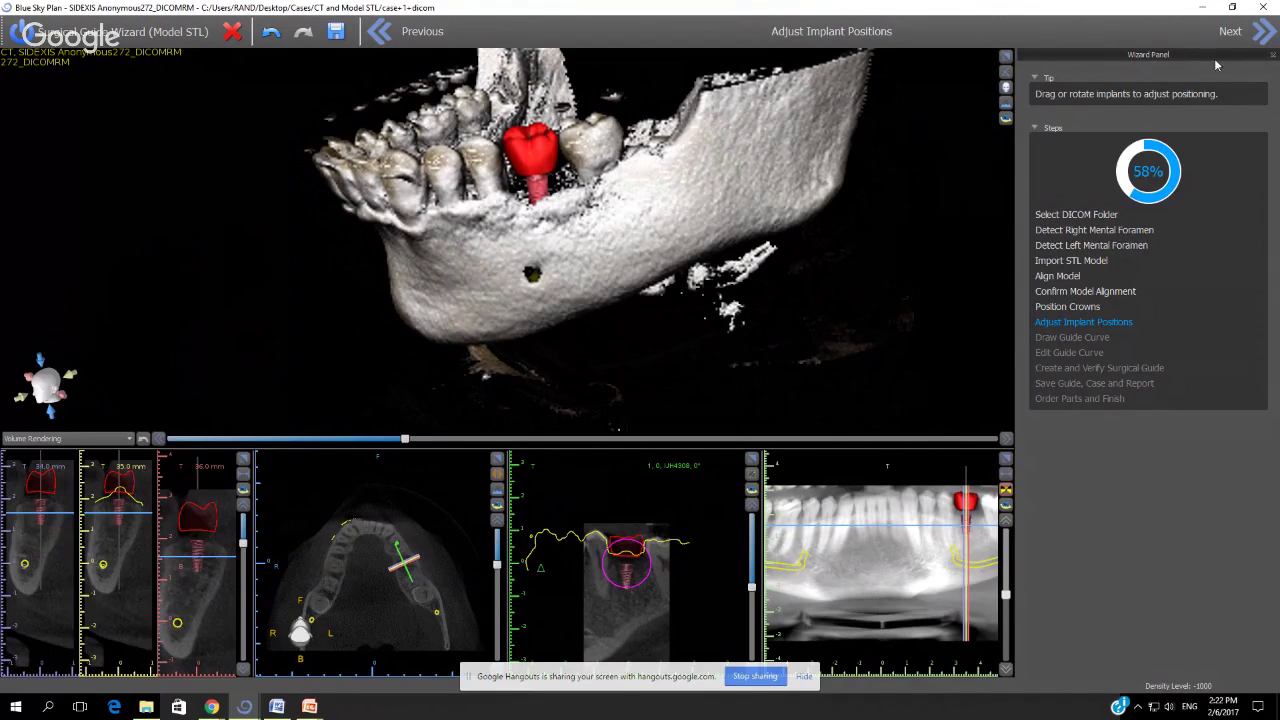
left_click(1262, 32)
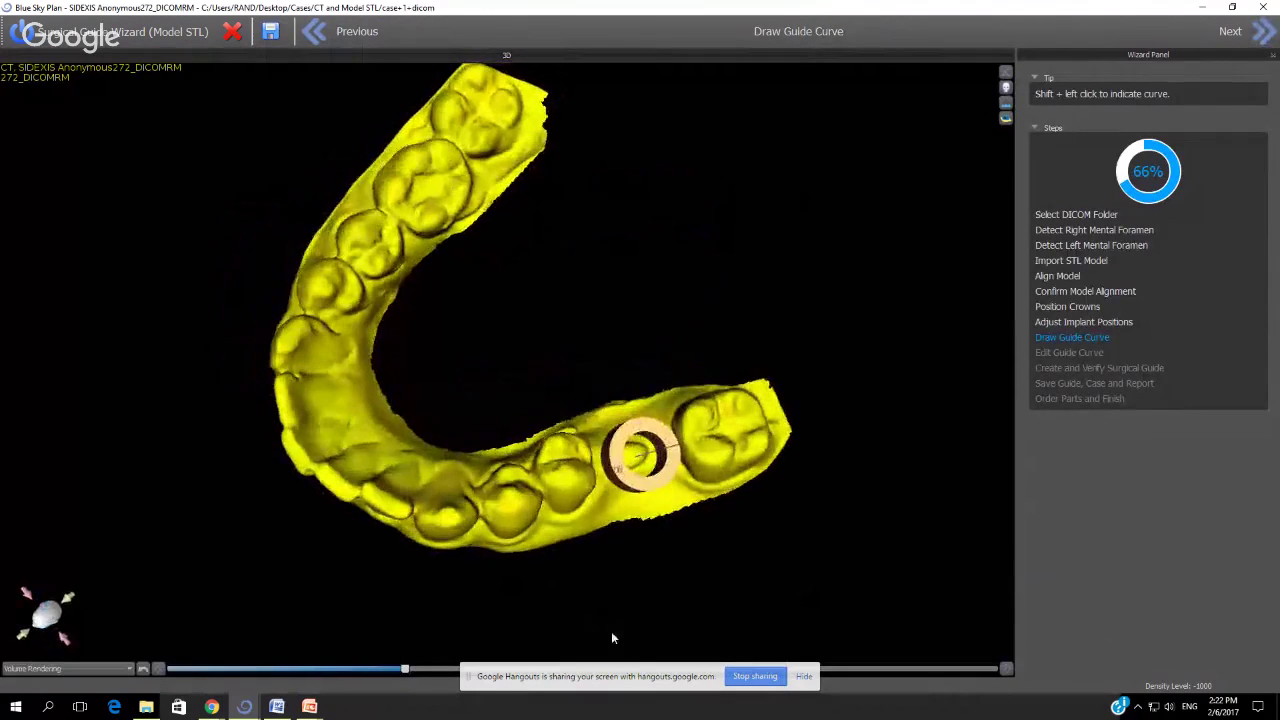
Draw a closed guide curve around the lower left premolars, implant site and last molar, and accept it
left_click_drag(612, 638, 522, 581)
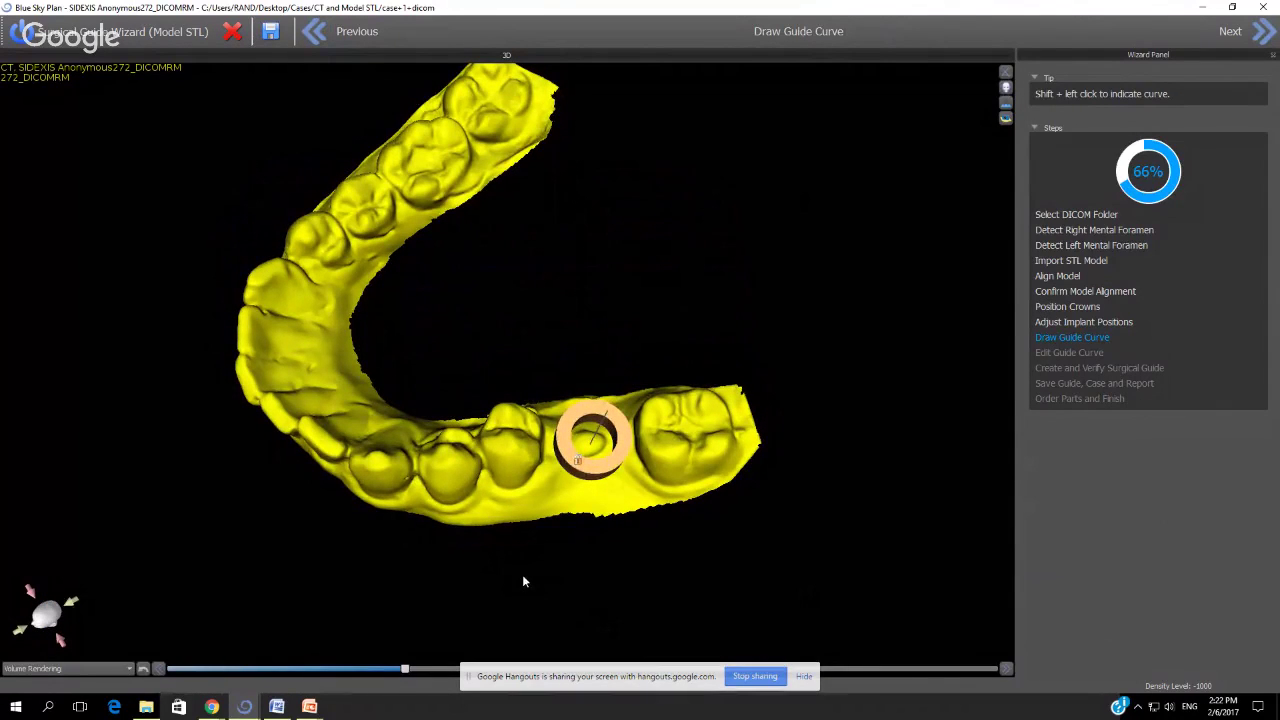
mouse_move(738, 450)
left_mouse_down("shift")
mouse_move(700, 481)
mouse_move(462, 500)
mouse_move(428, 497)
mouse_move(414, 431)
mouse_move(460, 510)
mouse_move(480, 583)
left_mouse_up("shift")
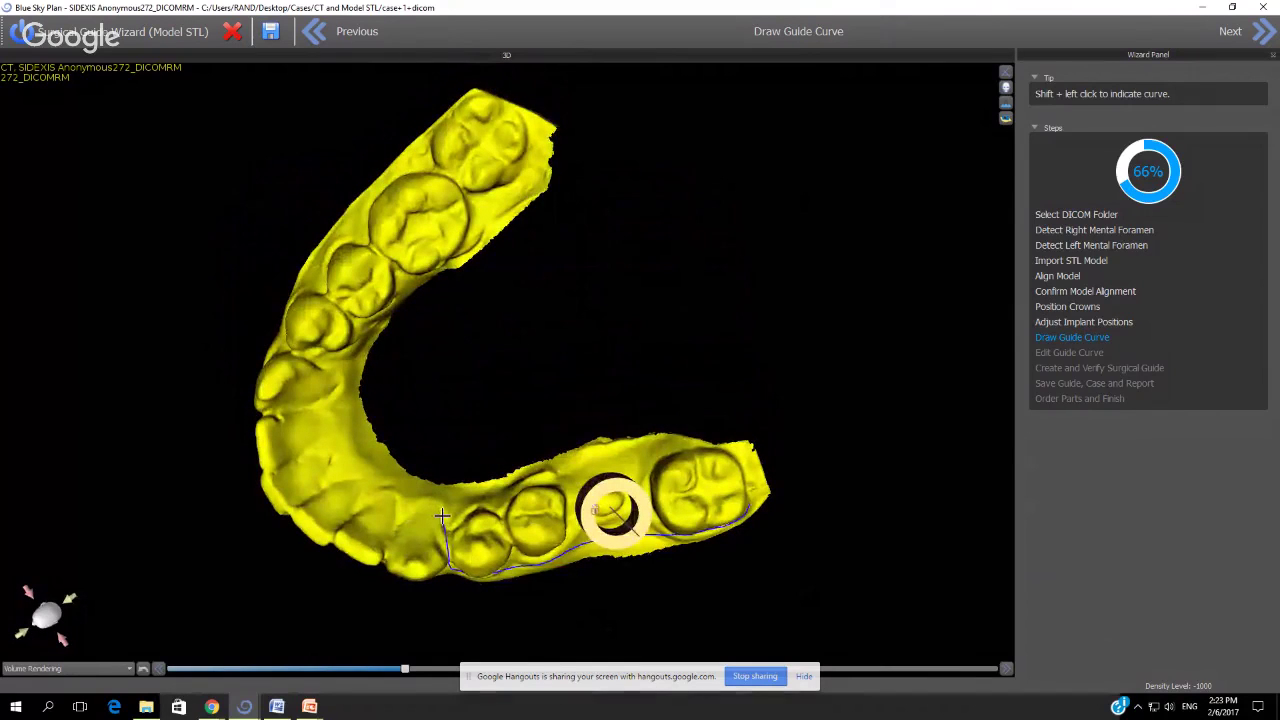
mouse_move(444, 515)
left_mouse_down("shift")
mouse_move(720, 444)
mouse_move(737, 448)
mouse_move(751, 503)
left_mouse_up("shift")
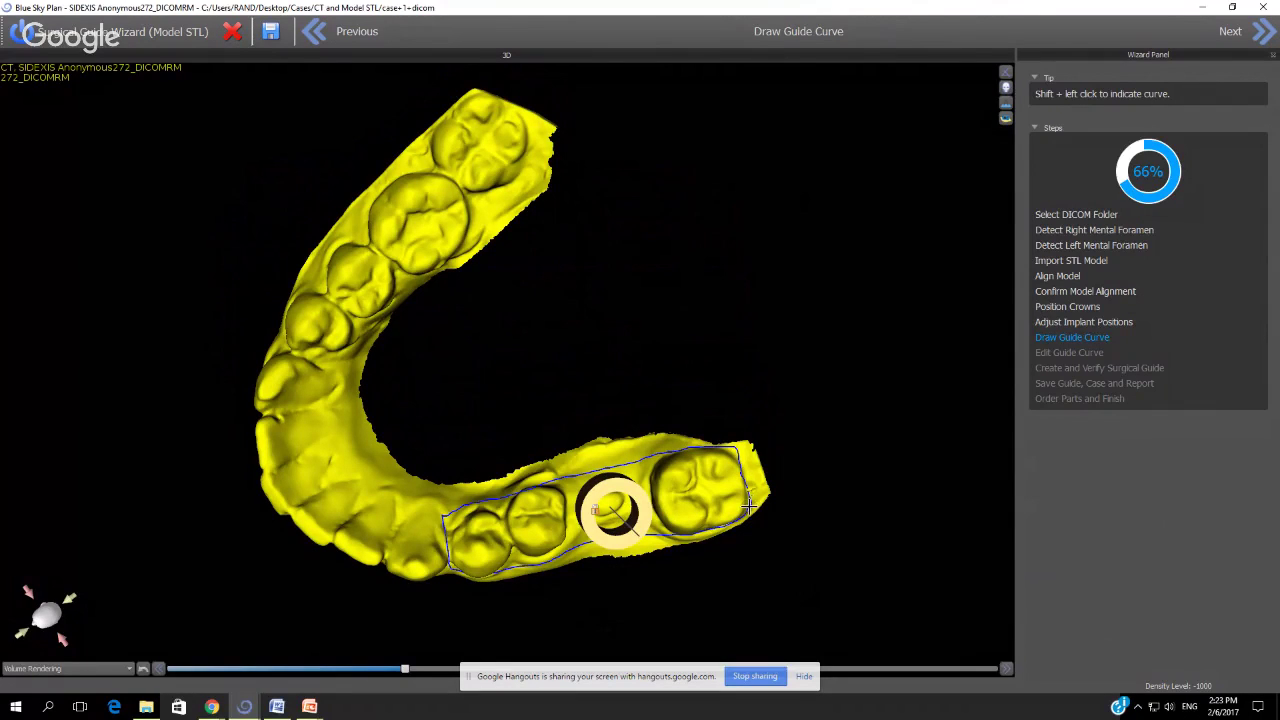
left_click_drag(622, 629, 686, 530)
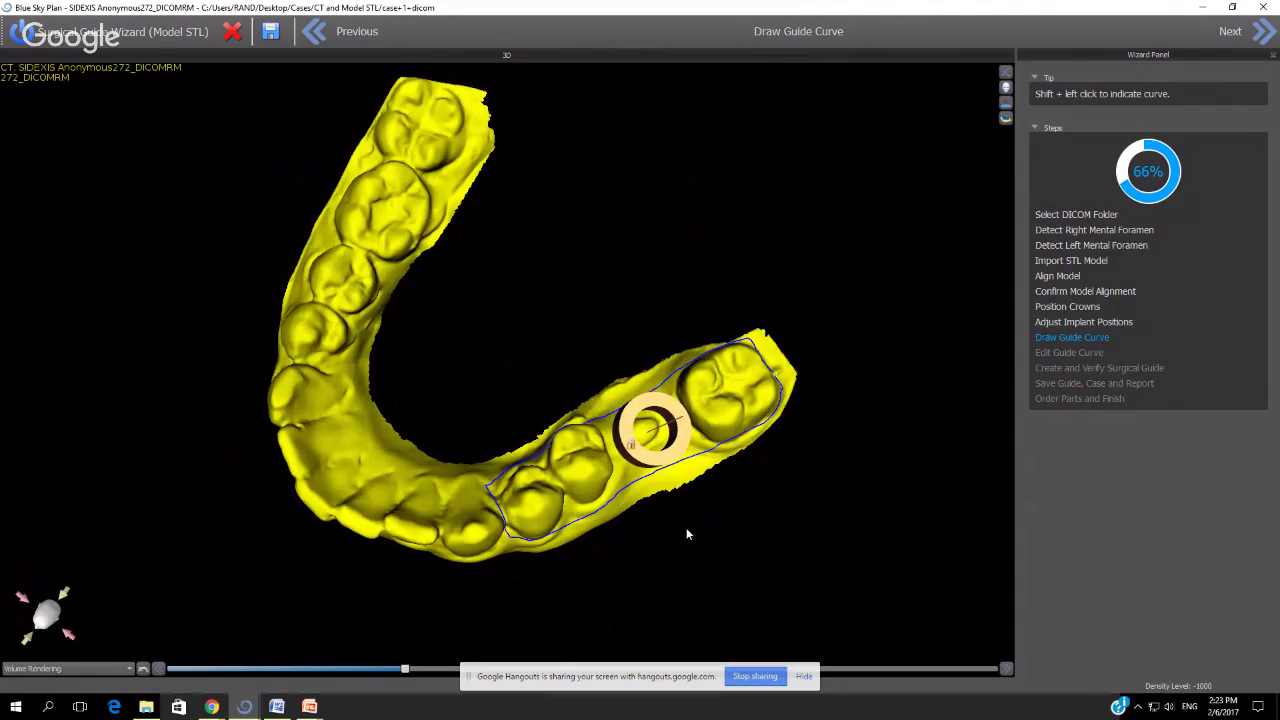
mouse_move(670, 528)
left_mouse_down()
mouse_move(696, 541)
mouse_move(748, 491)
mouse_move(680, 470)
mouse_move(610, 424)
left_mouse_up()
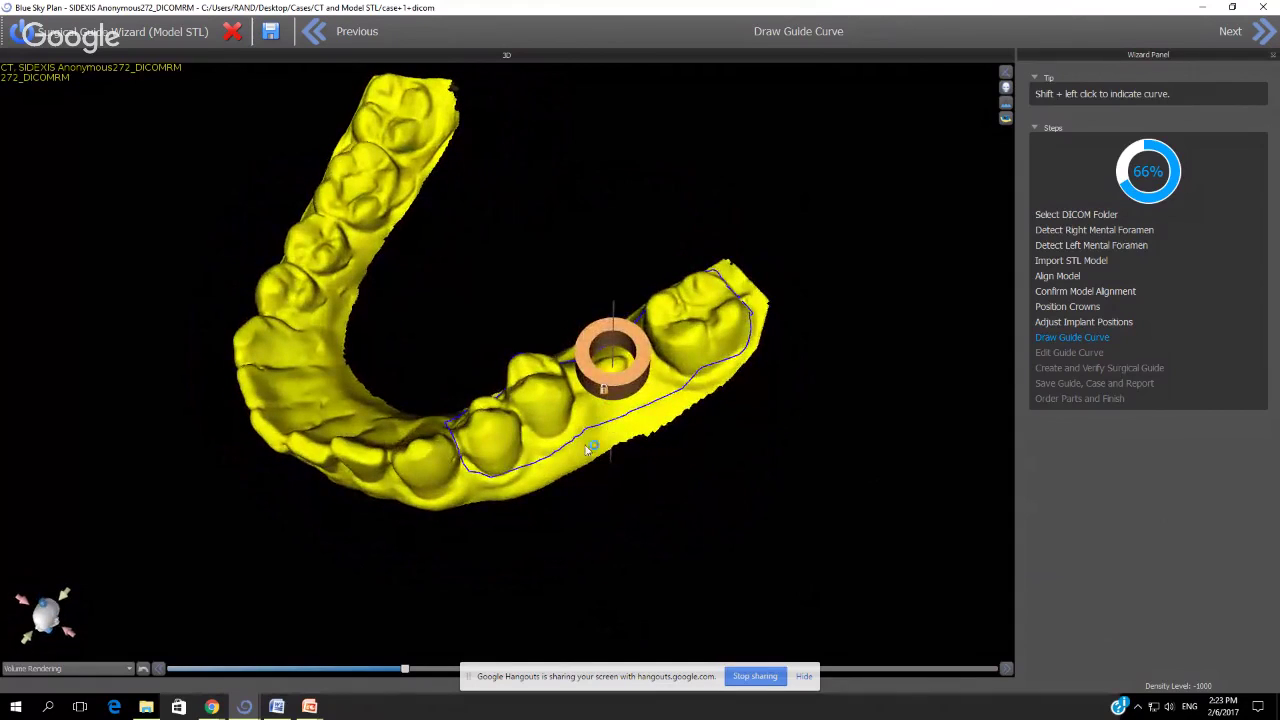
left_click_drag(566, 520, 606, 552)
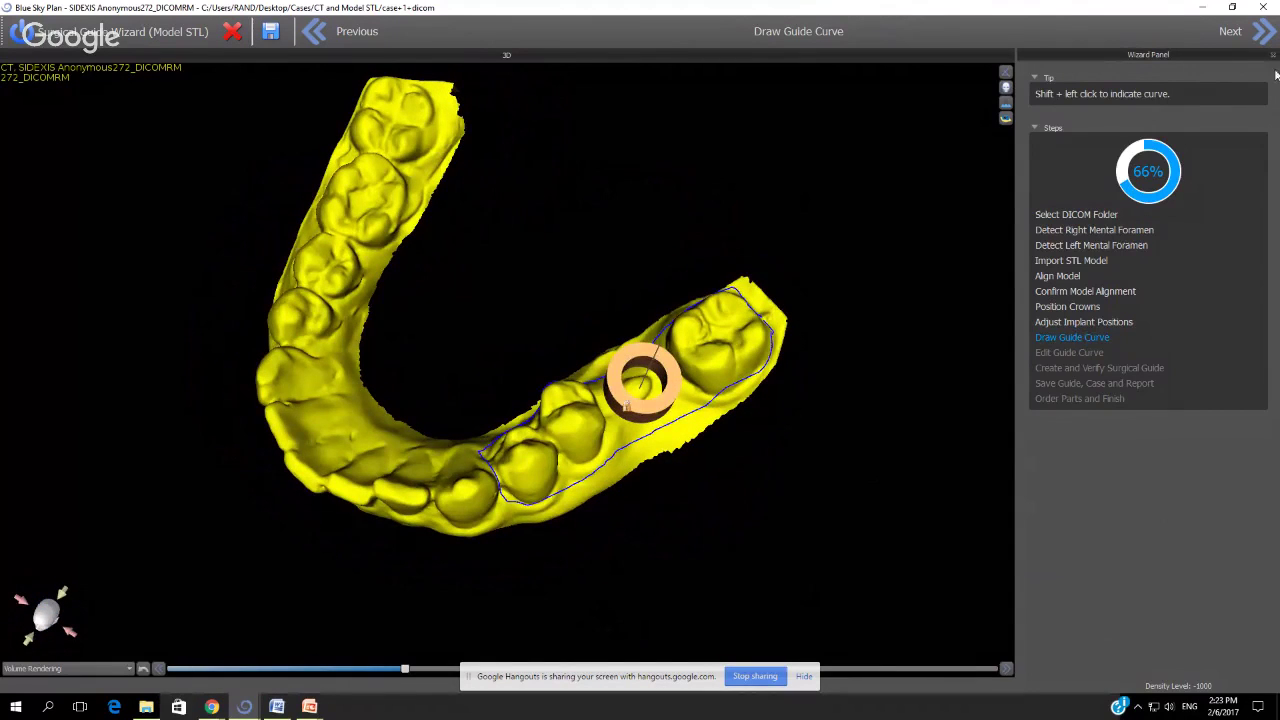
left_click(1260, 31)
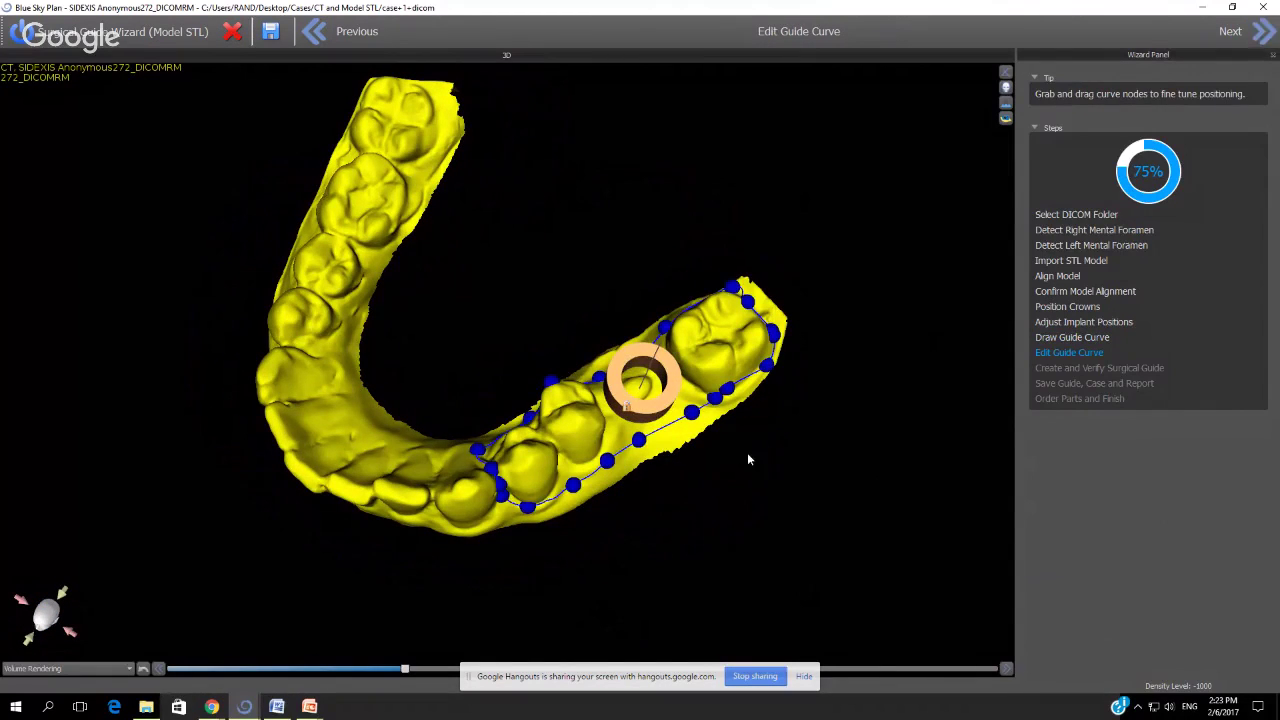
Adjust a guide curve node on the outer side of the last molar, and generate the surgical guide
left_click_drag(747, 452, 855, 580)
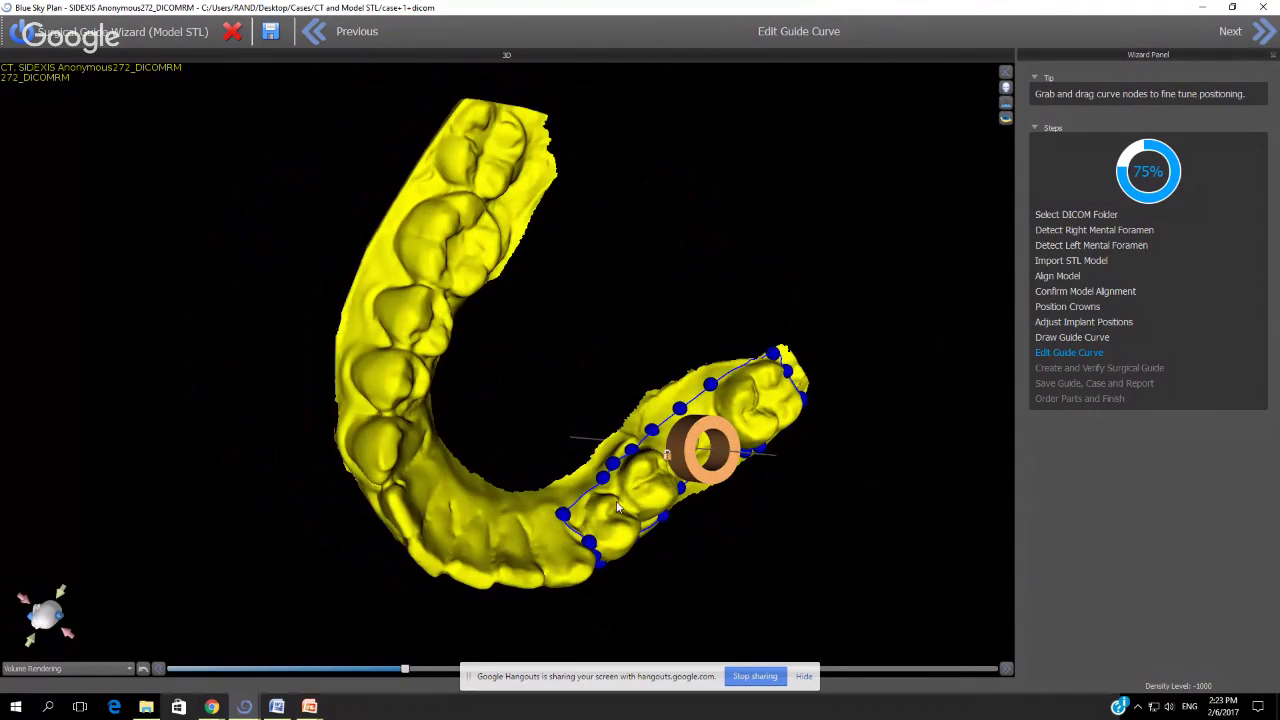
left_click_drag(640, 596, 557, 413)
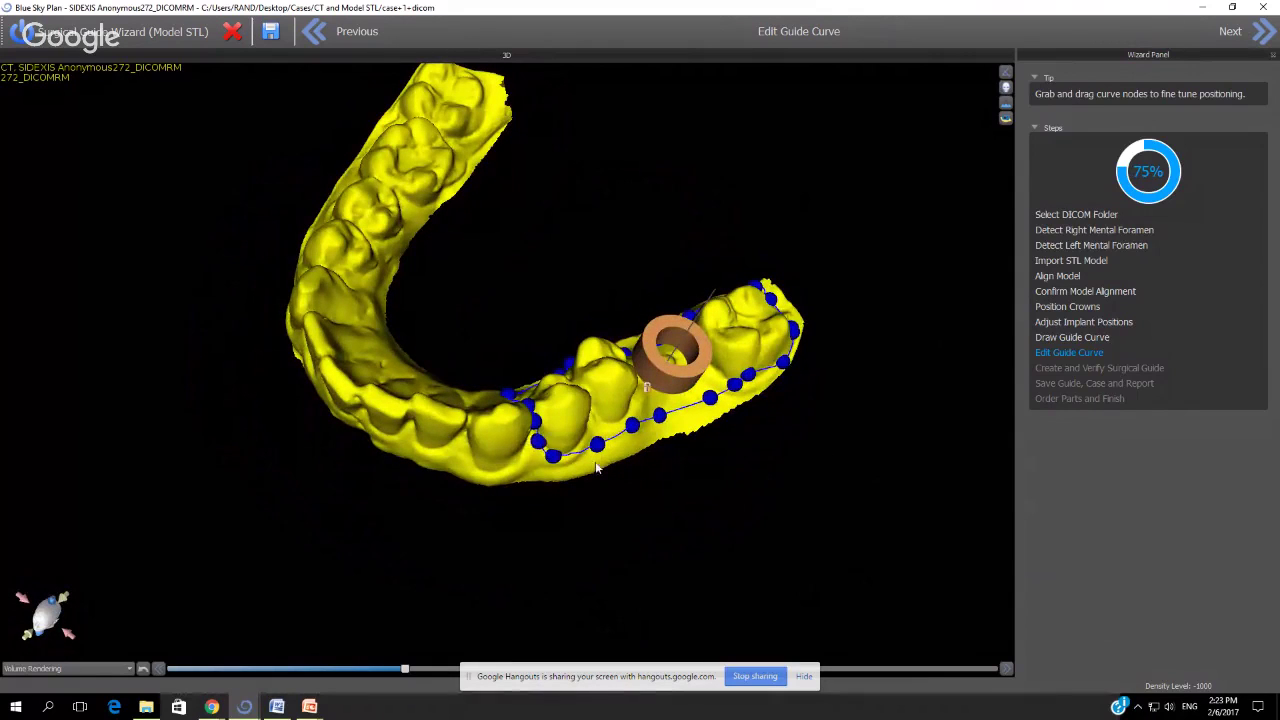
left_click_drag(597, 466, 747, 360)
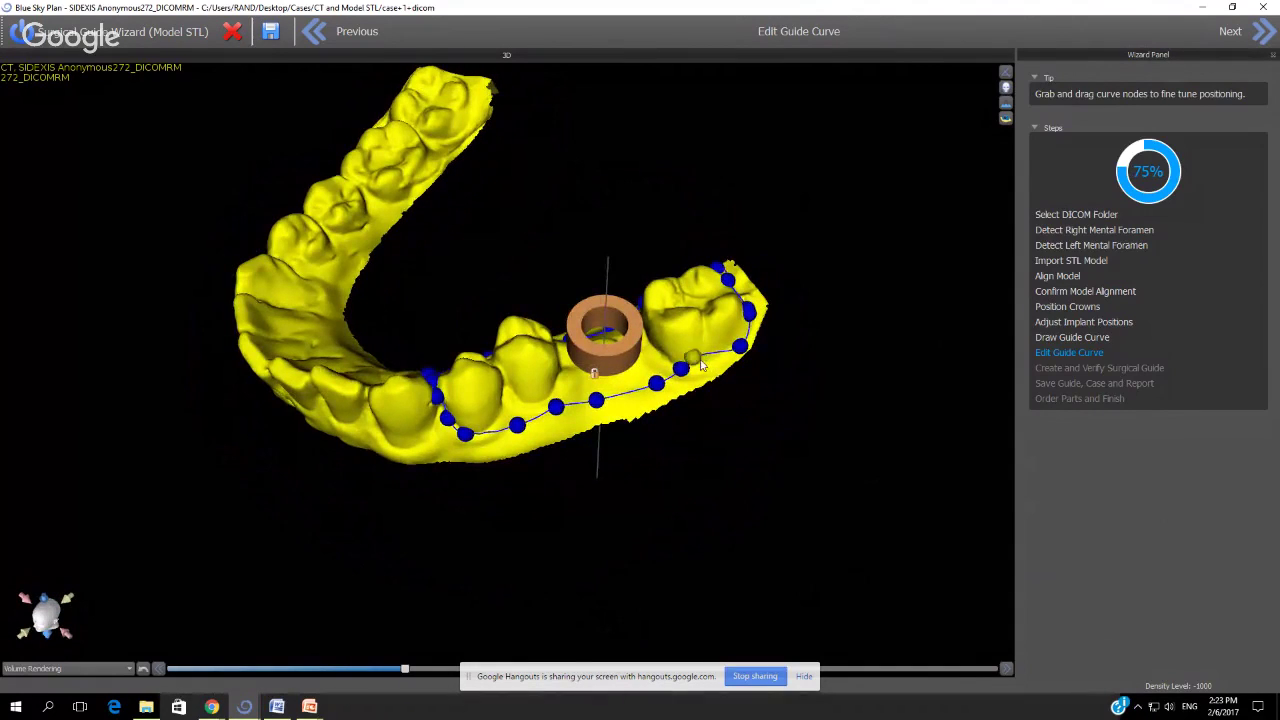
left_click_drag(797, 400, 813, 289)
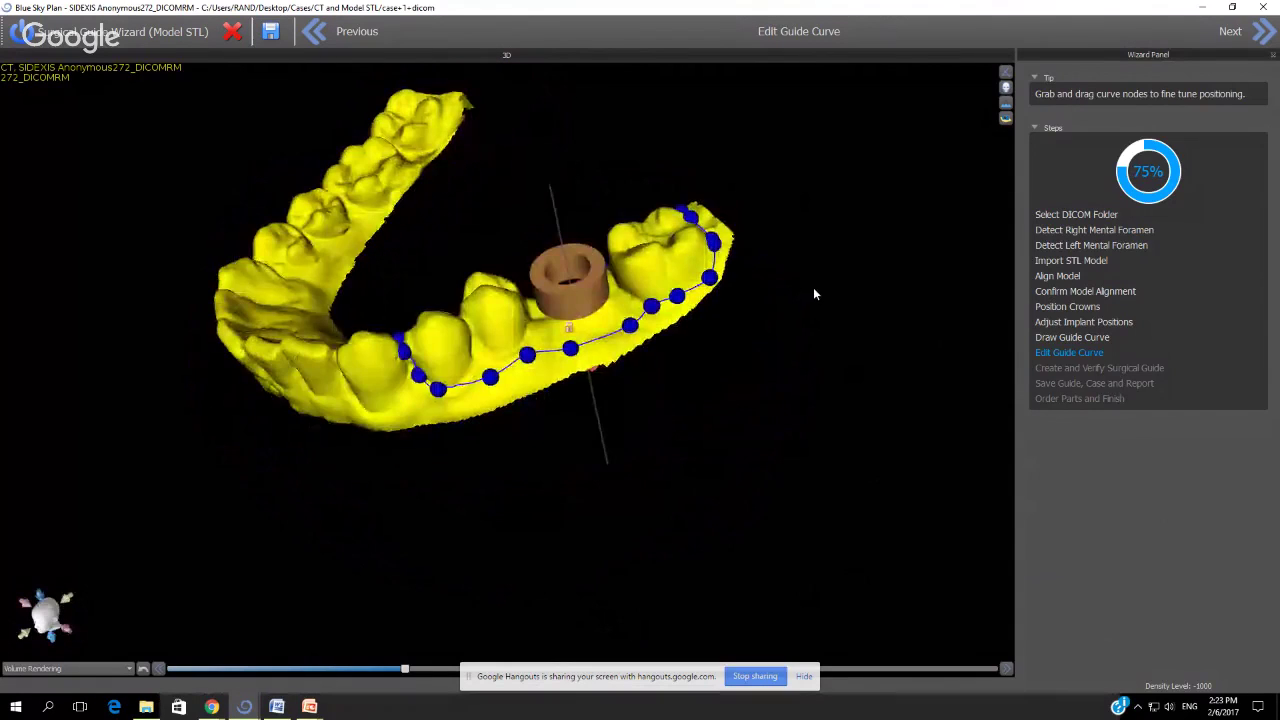
left_click(1264, 33)
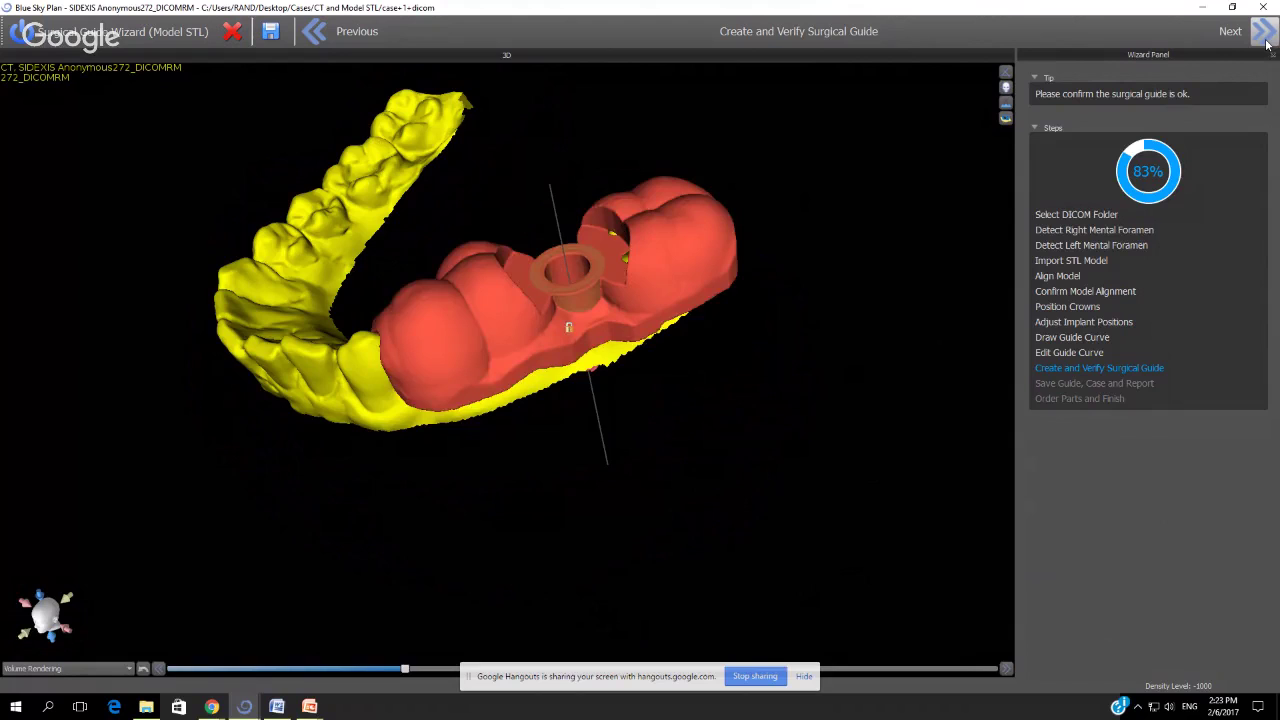
Inspect the generated guide around the implant opening, continue towards saving it, and dismiss the STL export licence purchase window
left_click_drag(712, 418, 771, 604)
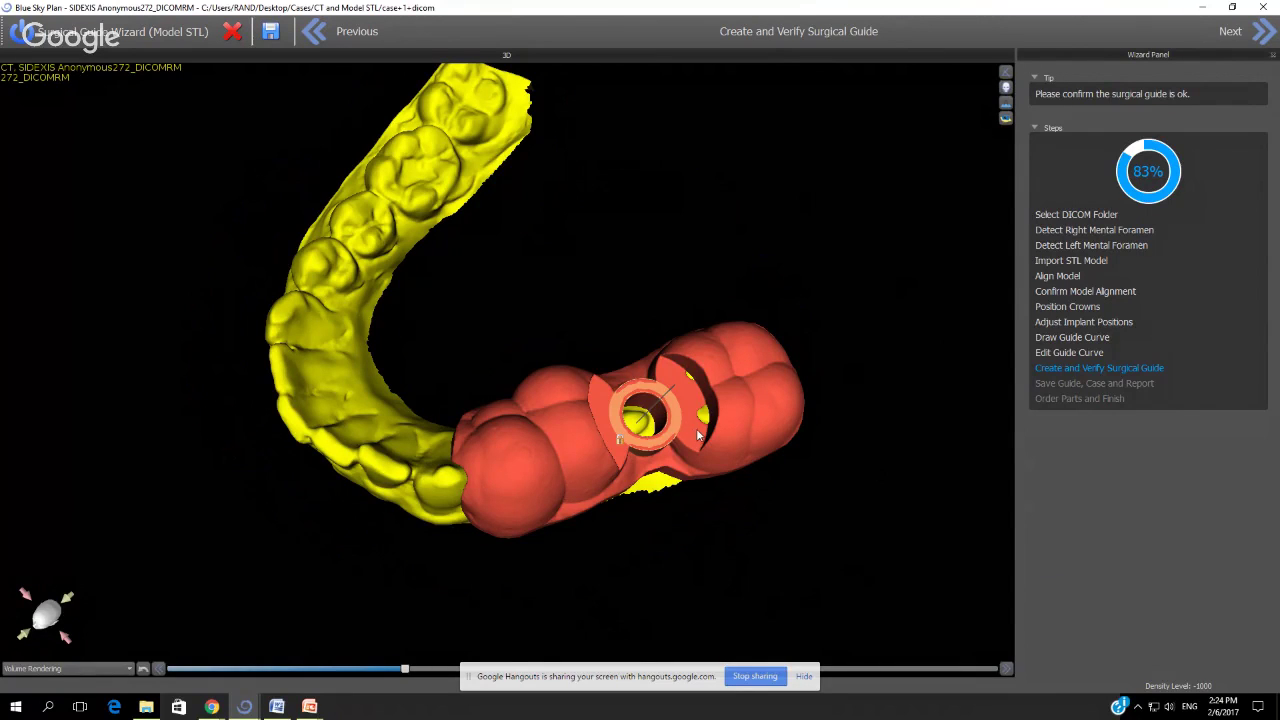
left_click_drag(676, 530, 586, 548)
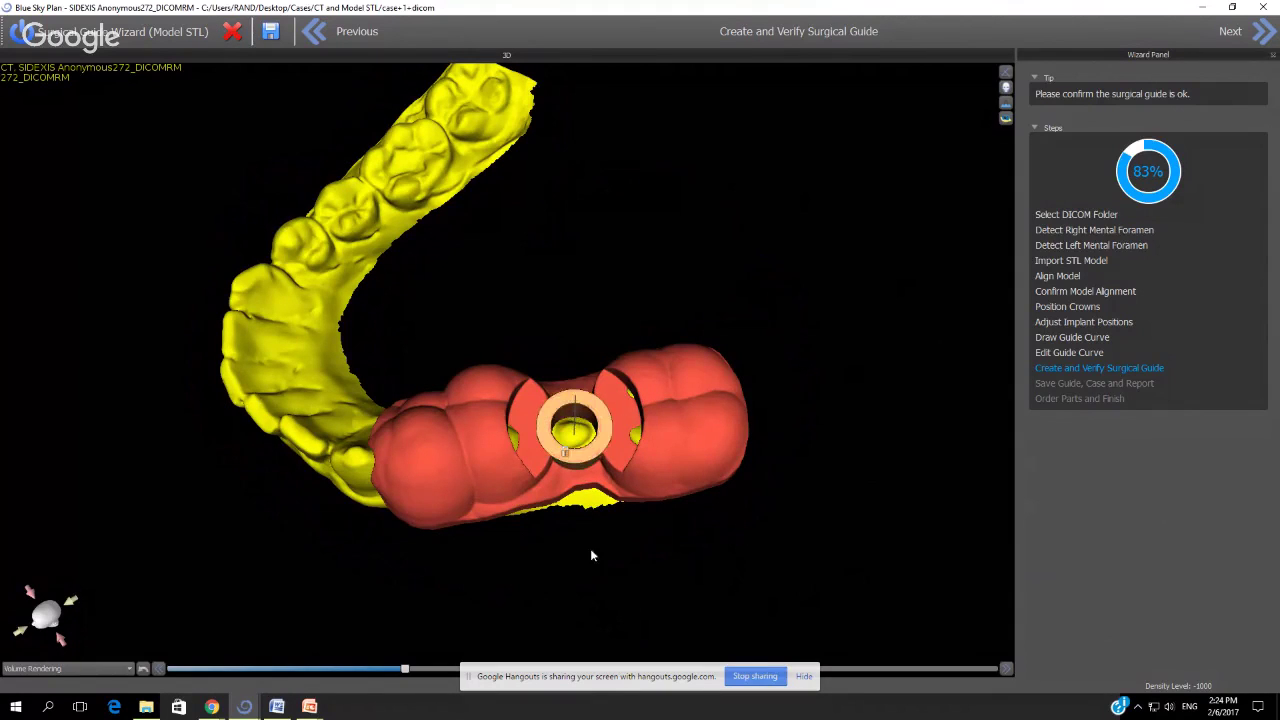
left_click_drag(590, 548, 593, 517)
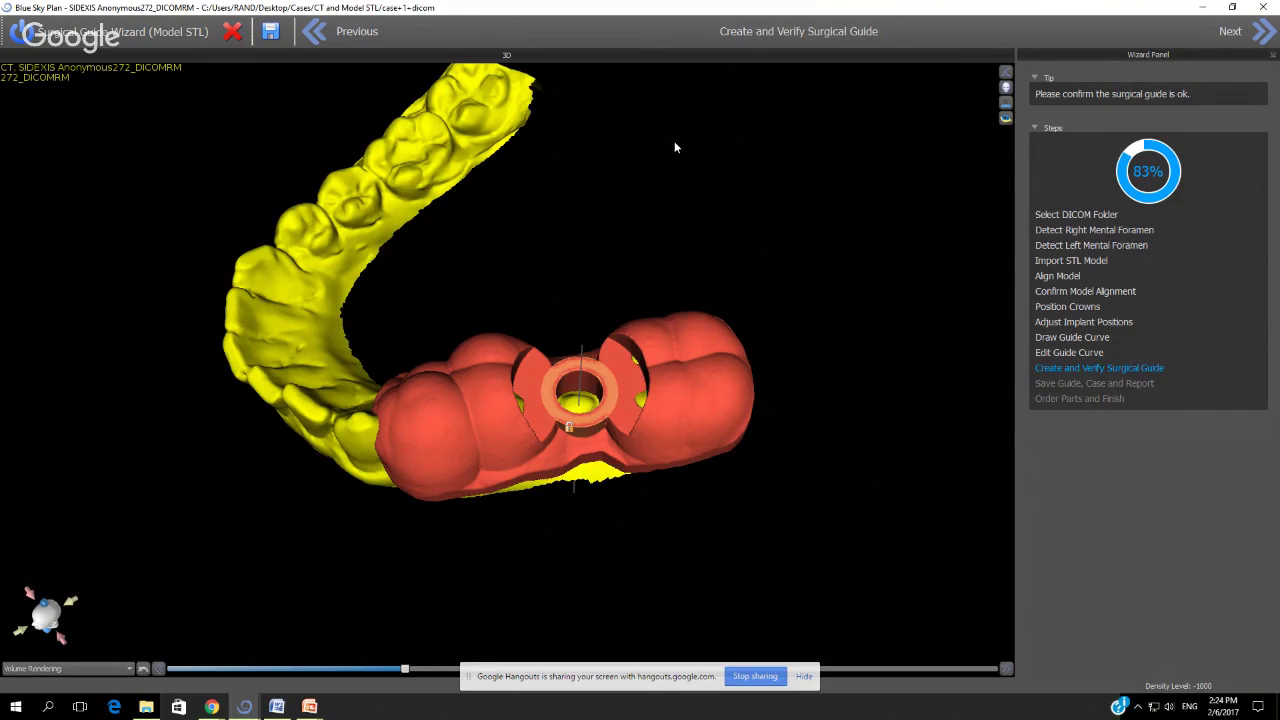
left_click(1265, 44)
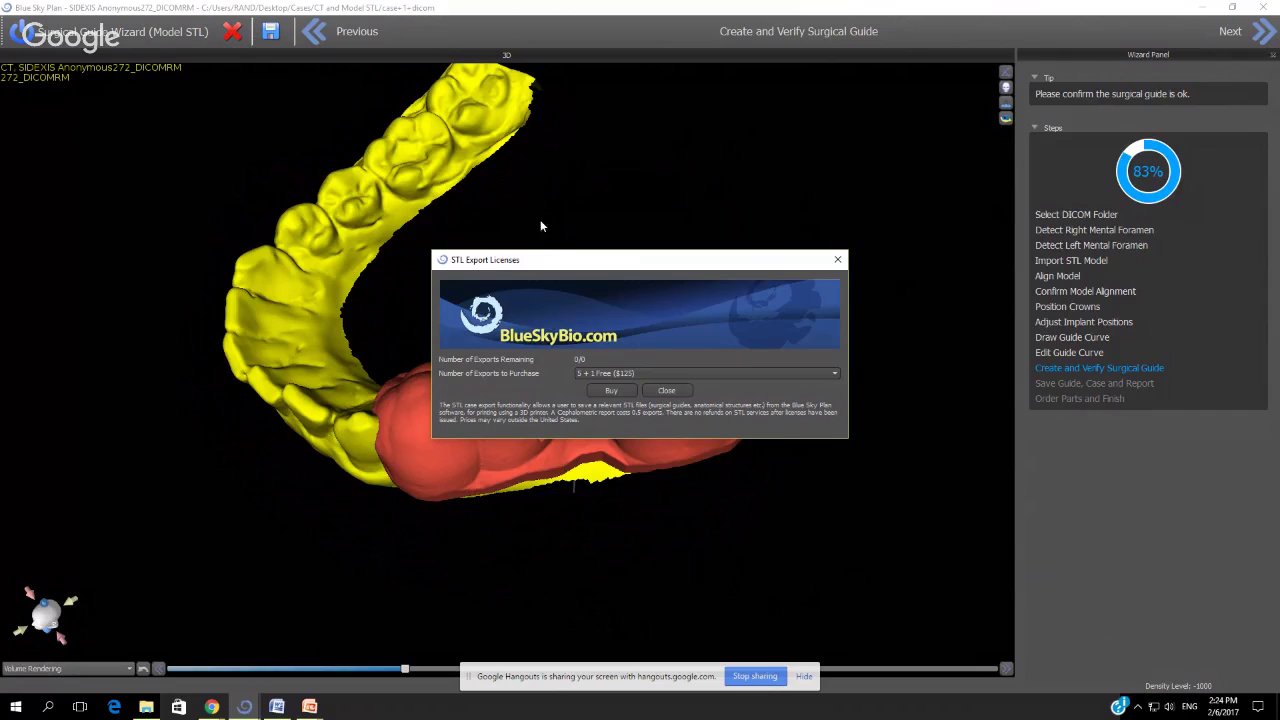
left_click(838, 261)
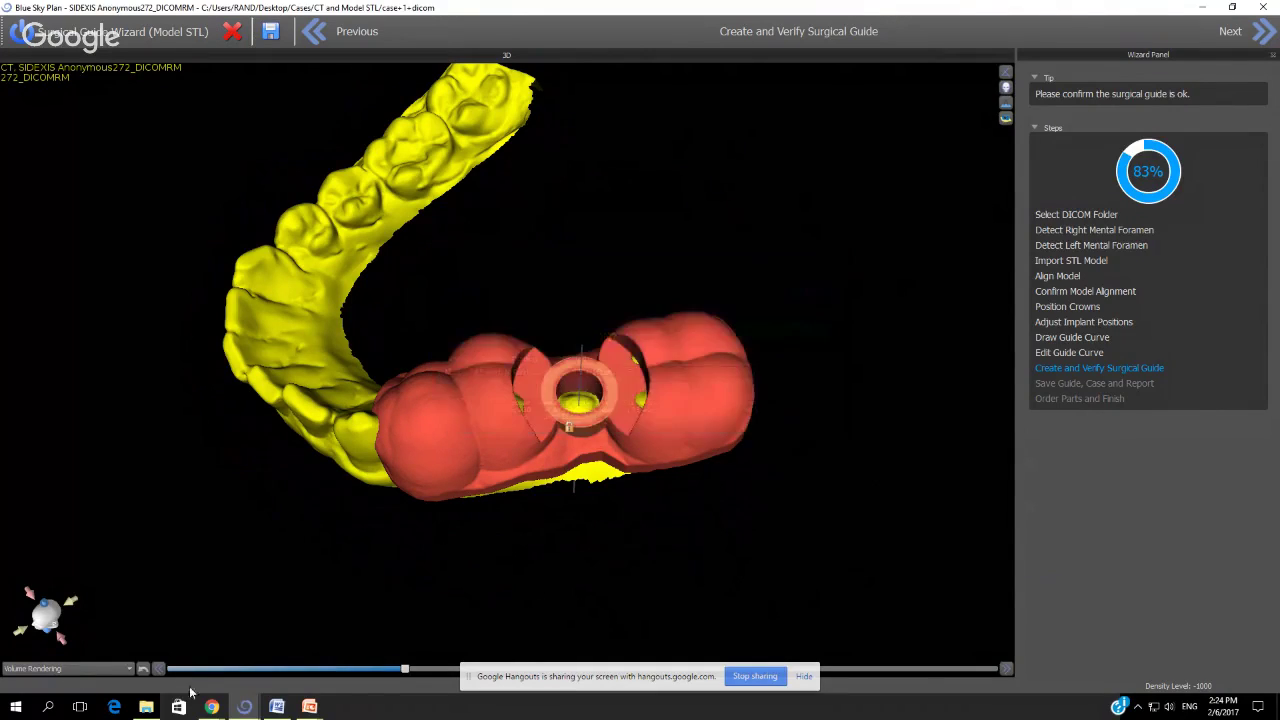
Start another Blue Sky Plan session and open its license registration form
left_click(15, 707)
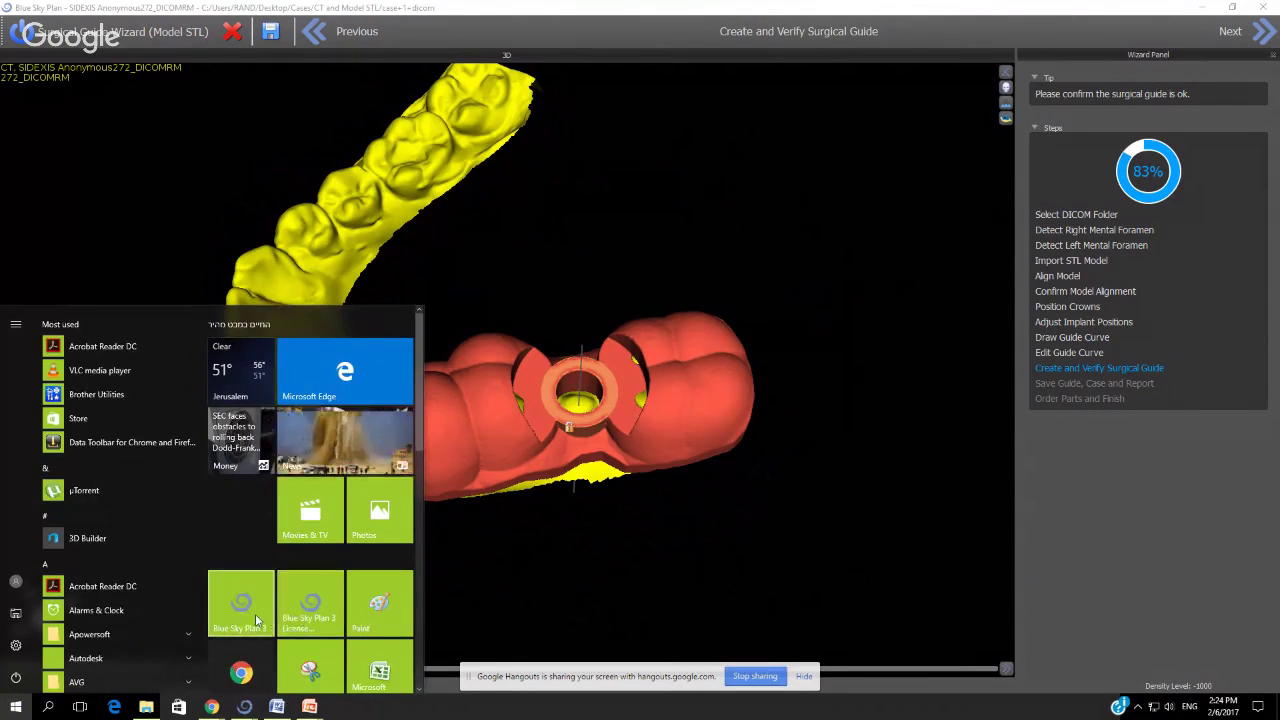
left_click(252, 623)
key("super")
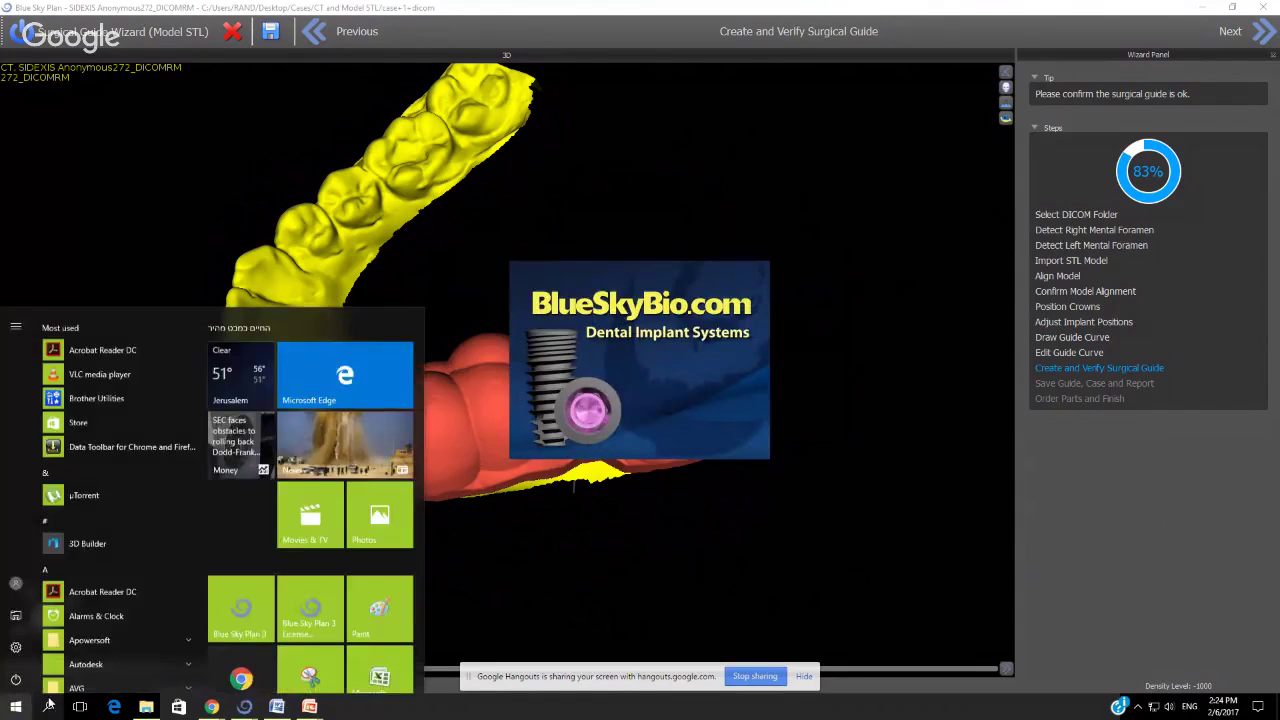
left_click(305, 620)
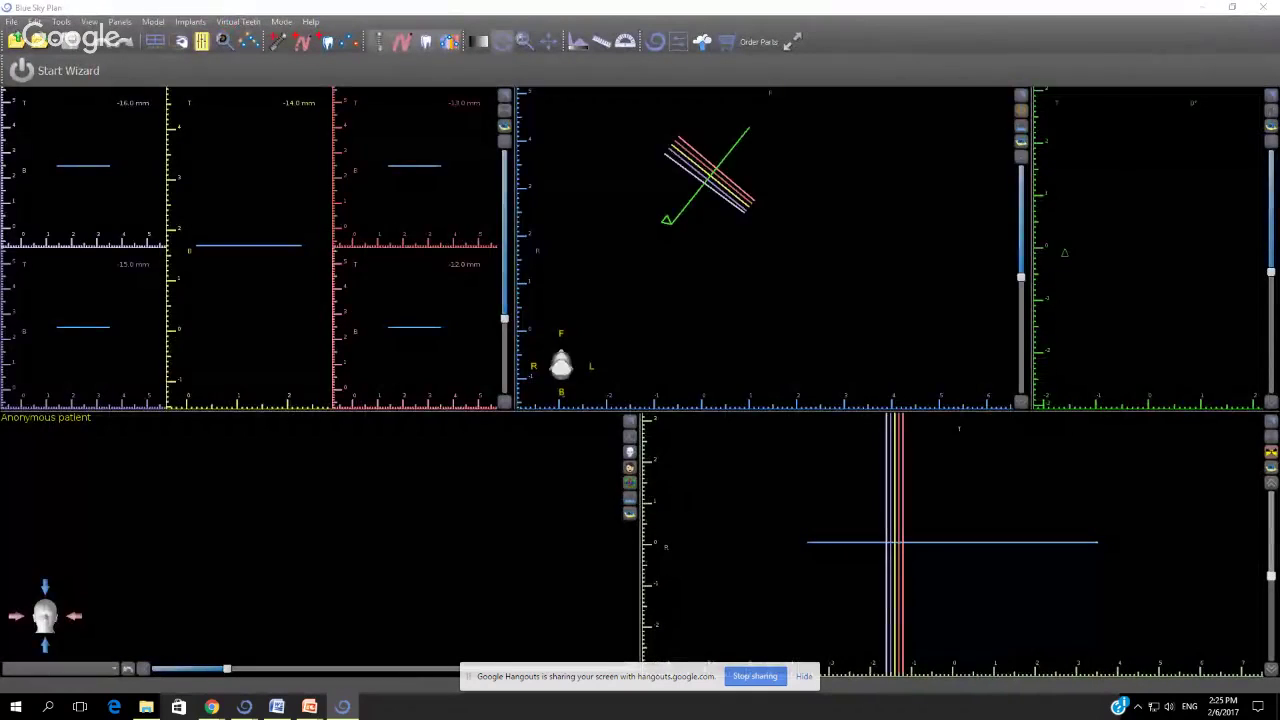
left_click(283, 22)
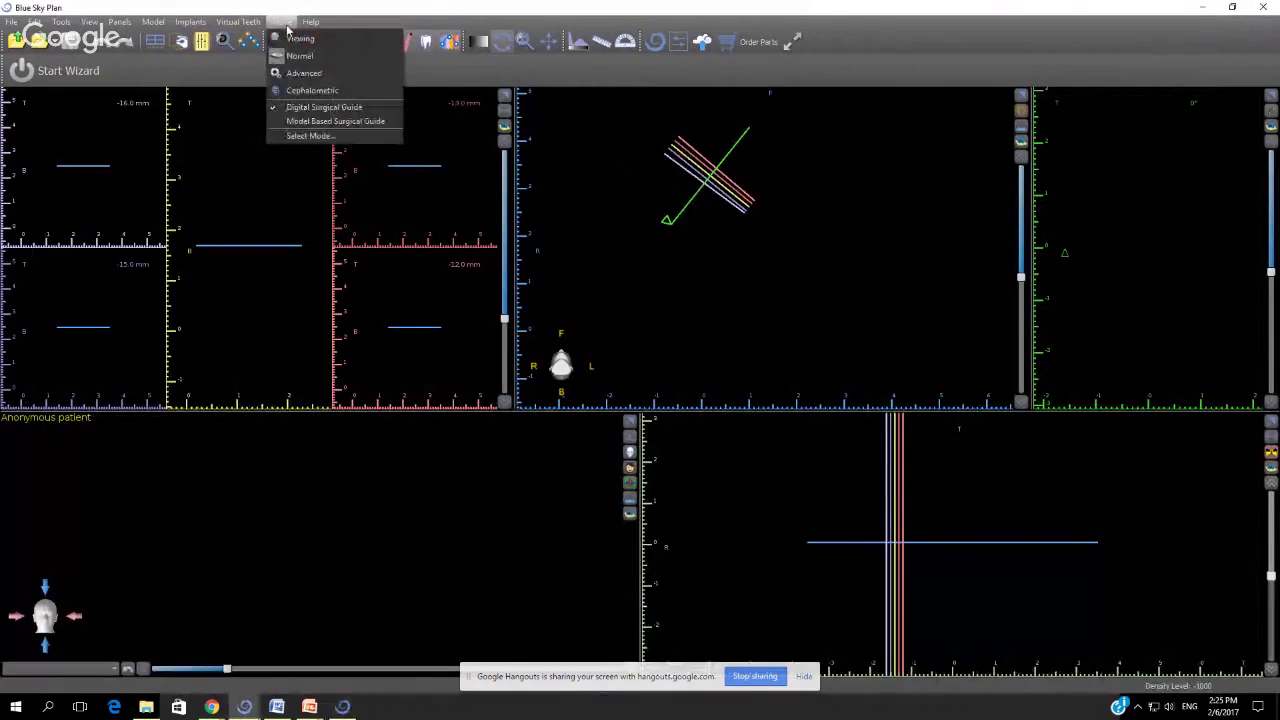
mouse_move(311, 24)
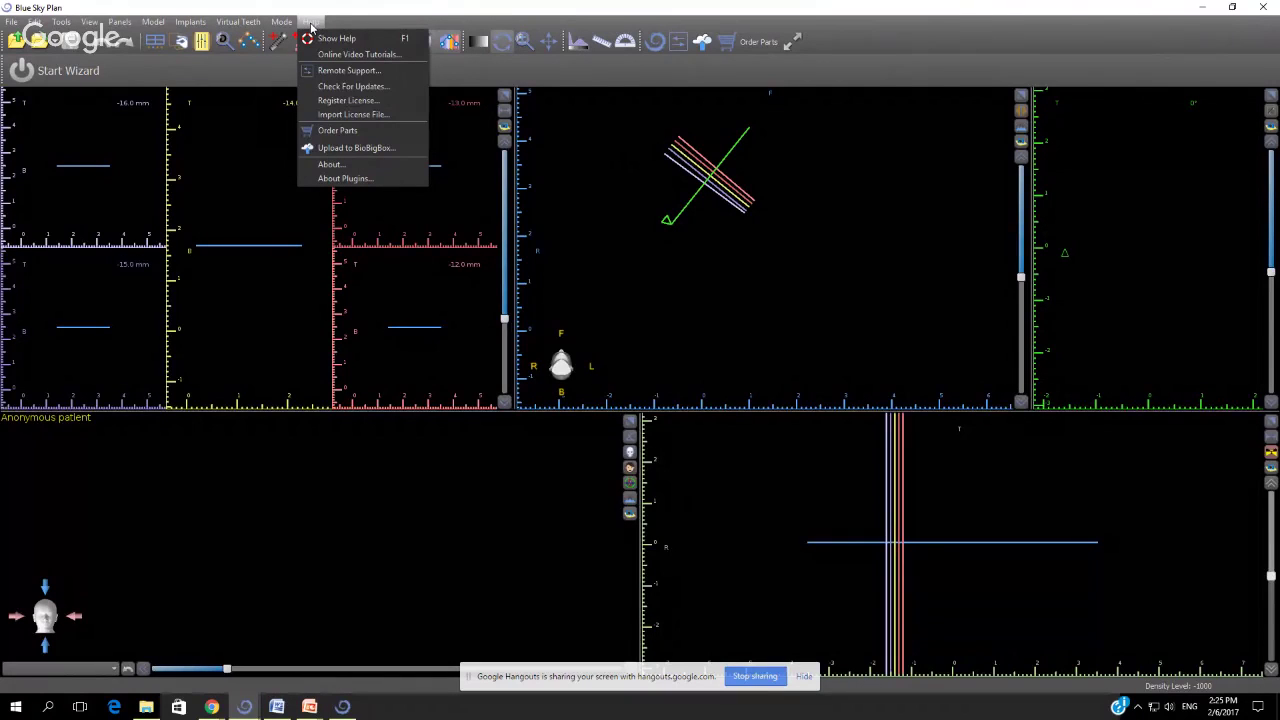
left_click(350, 102)
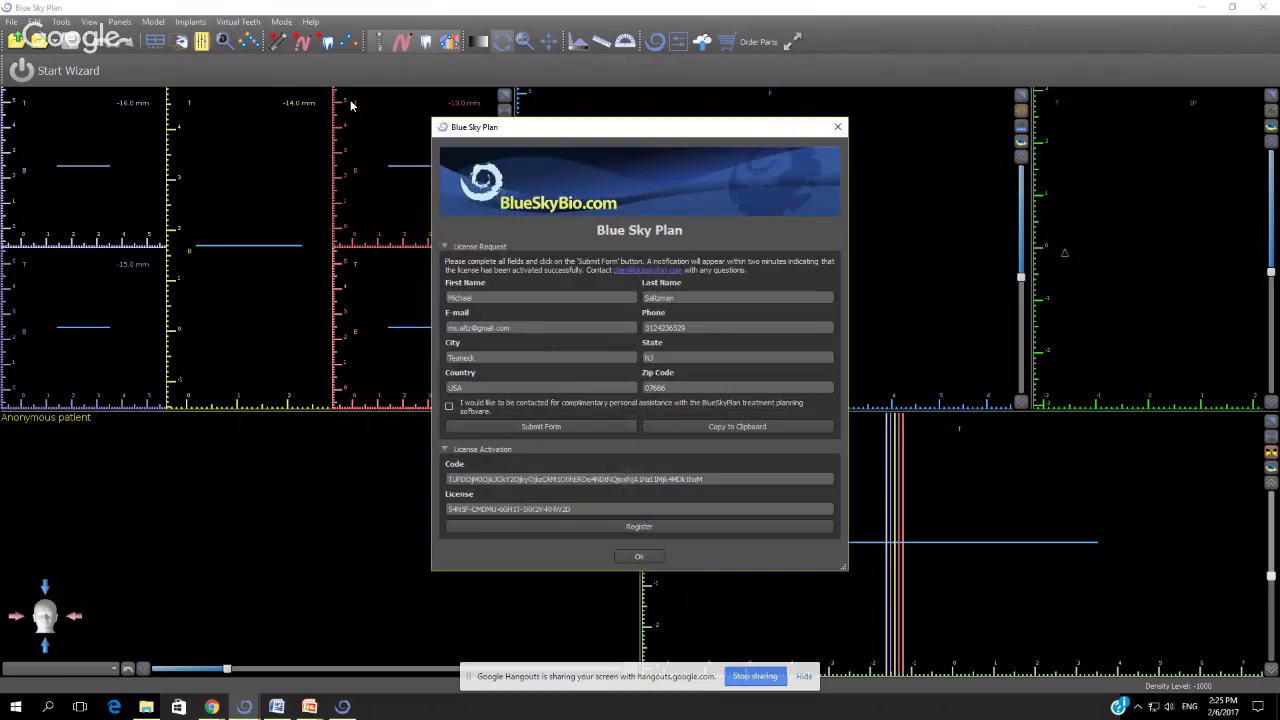
Replace the License field with the new license key, register it, and accept Normal Mode with Digitally Designed Surgical Guide
double_click(582, 482)
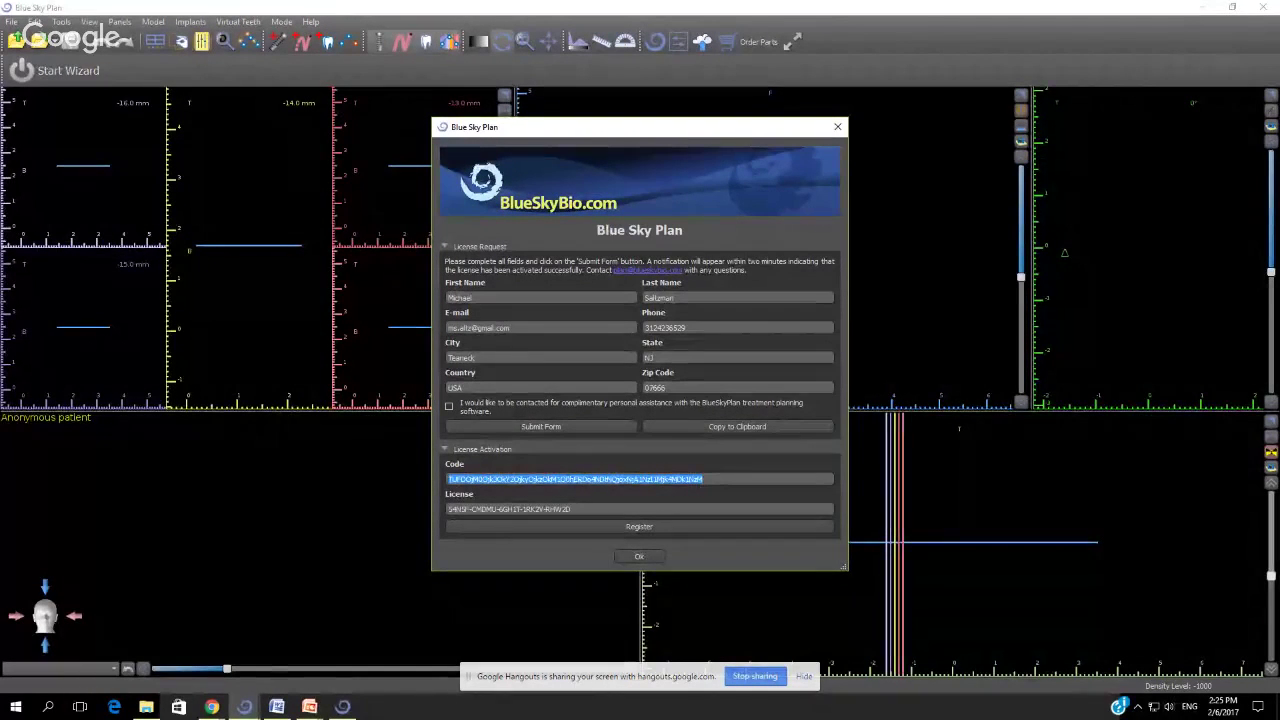
key("alt+Tab")
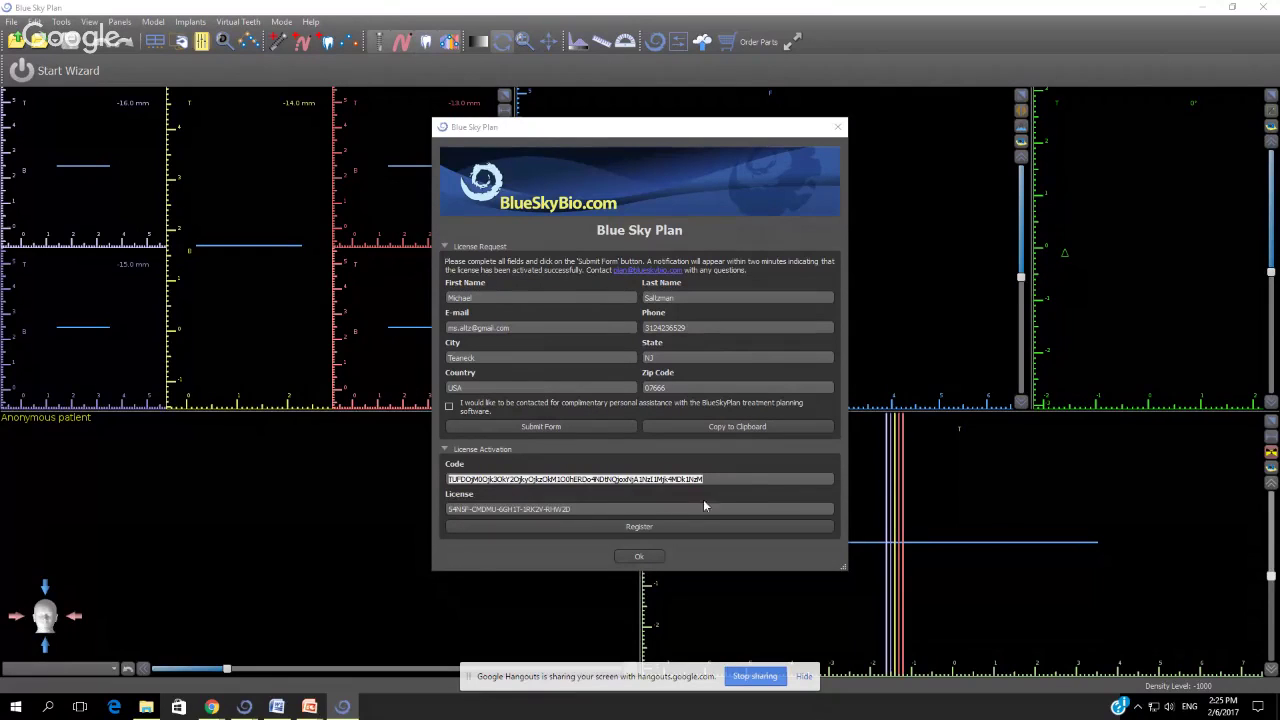
left_click(681, 507)
left_click_drag(673, 508, 410, 530)
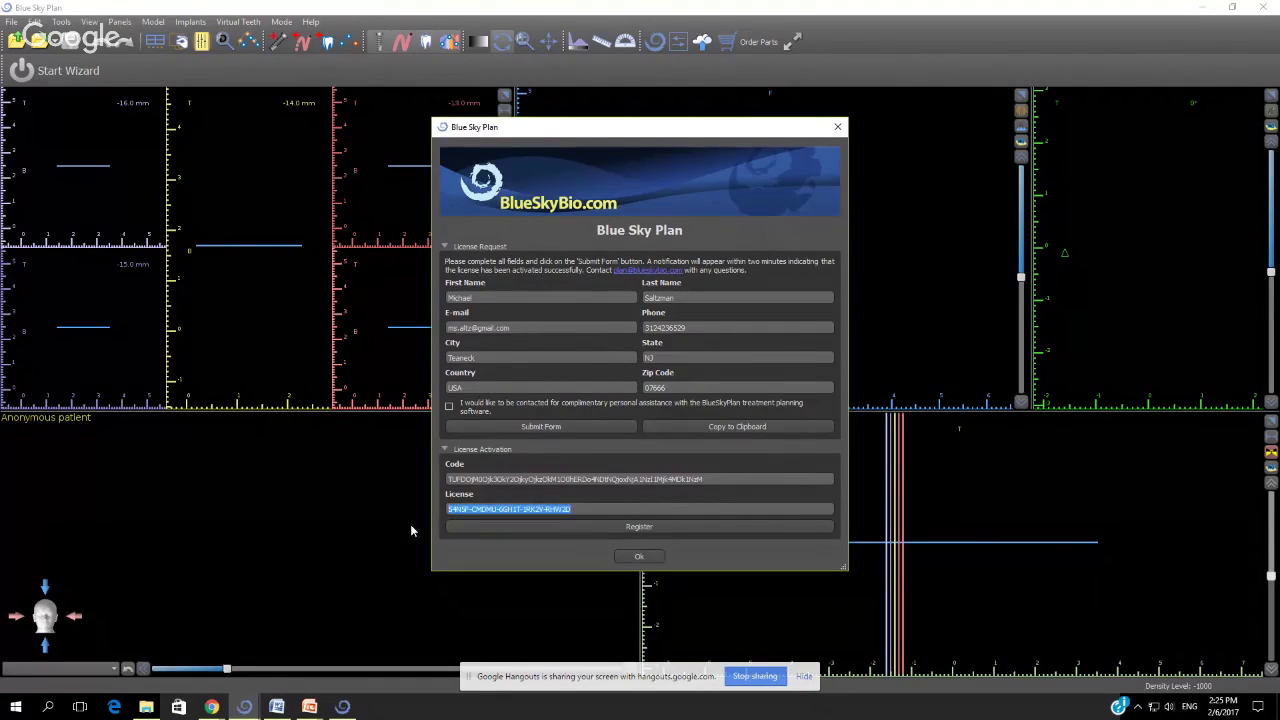
key("ctrl+v")
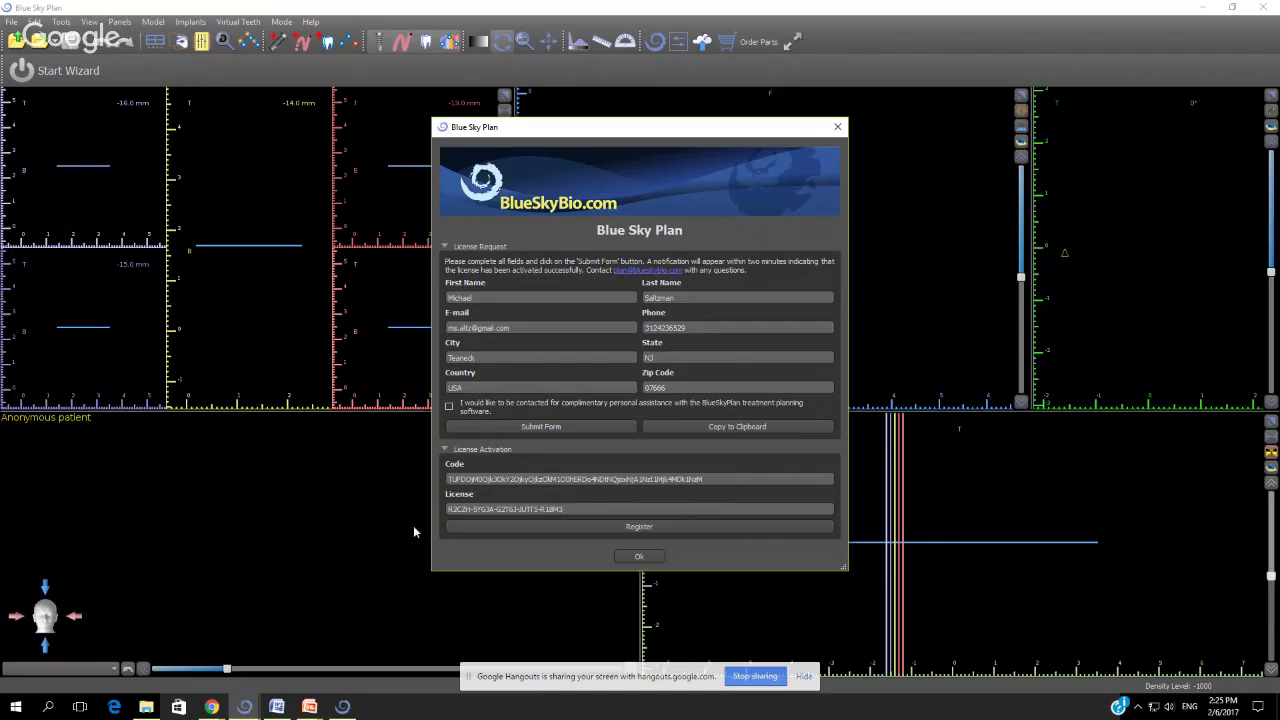
left_click(593, 530)
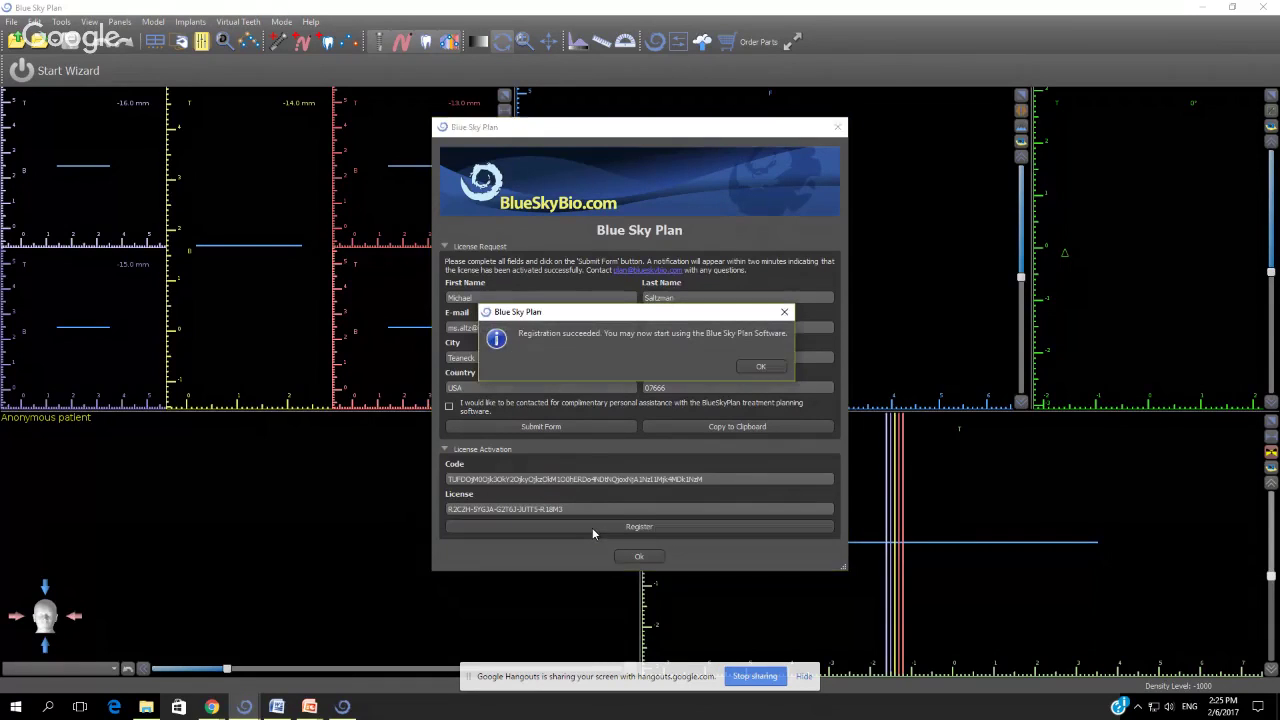
left_click(765, 366)
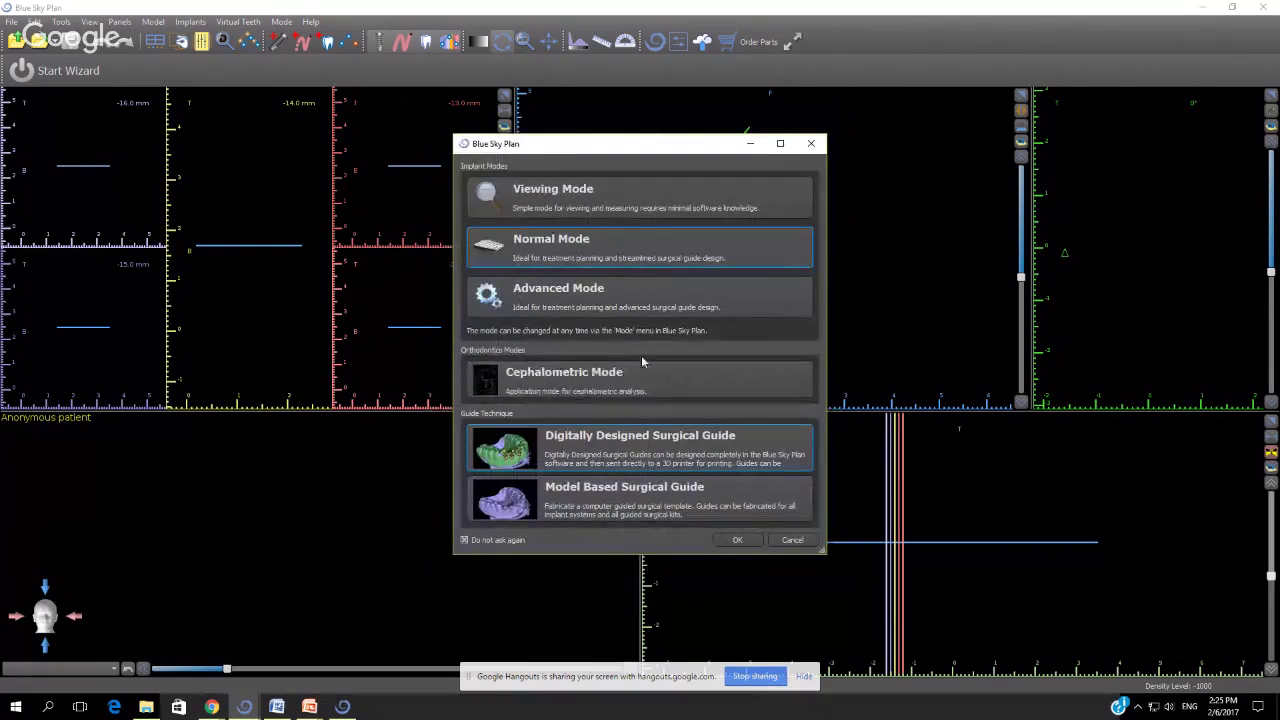
left_click(736, 540)
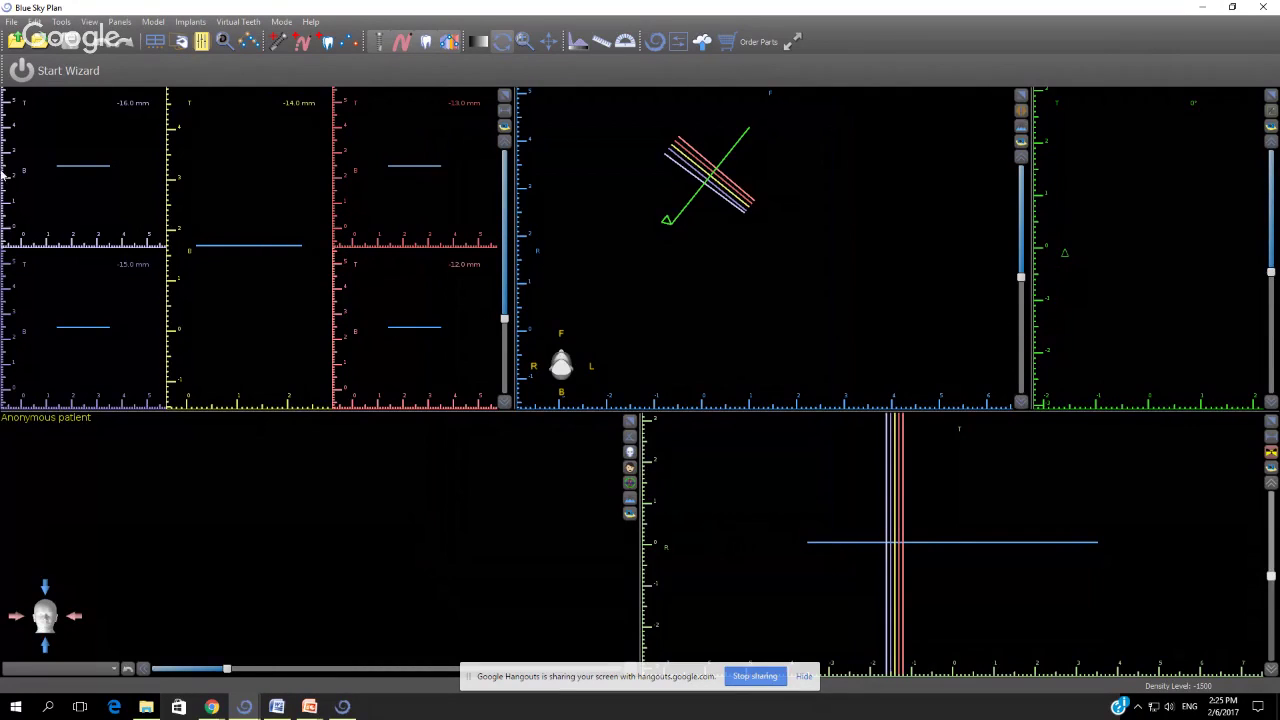
Review the STL export purchase quantities and close the export licenses window without buying
left_click(13, 23)
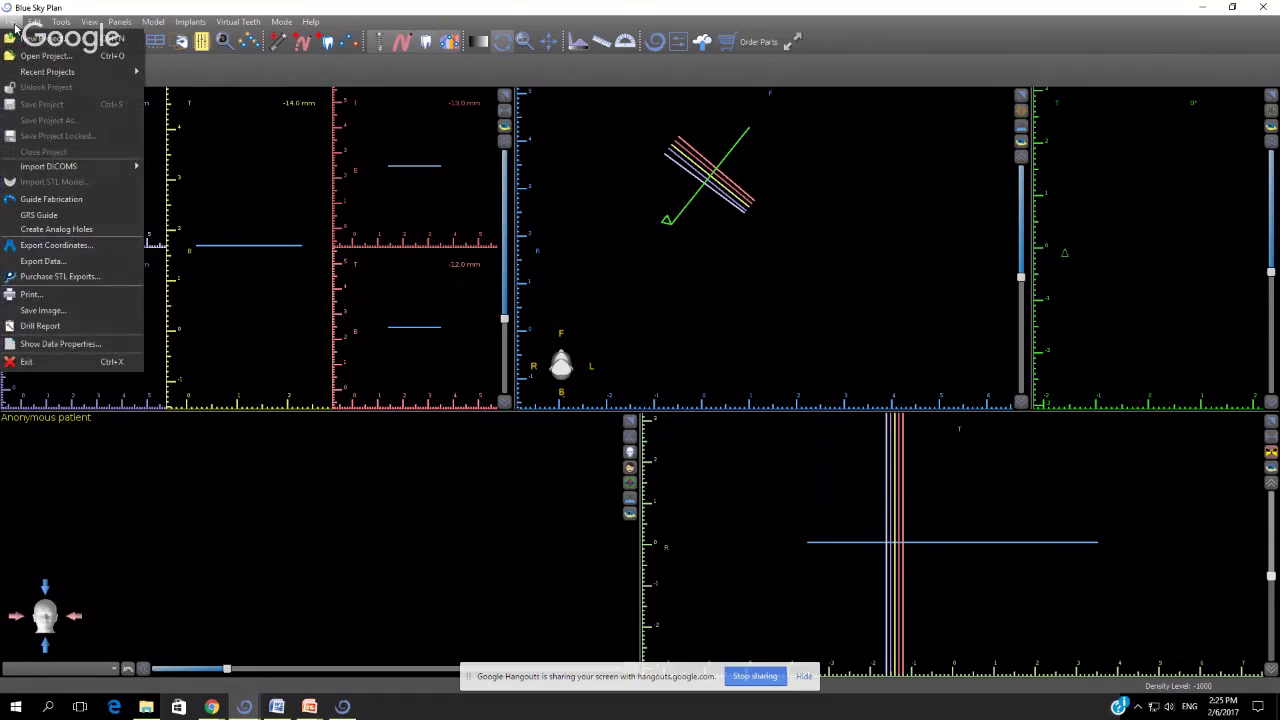
left_click(56, 282)
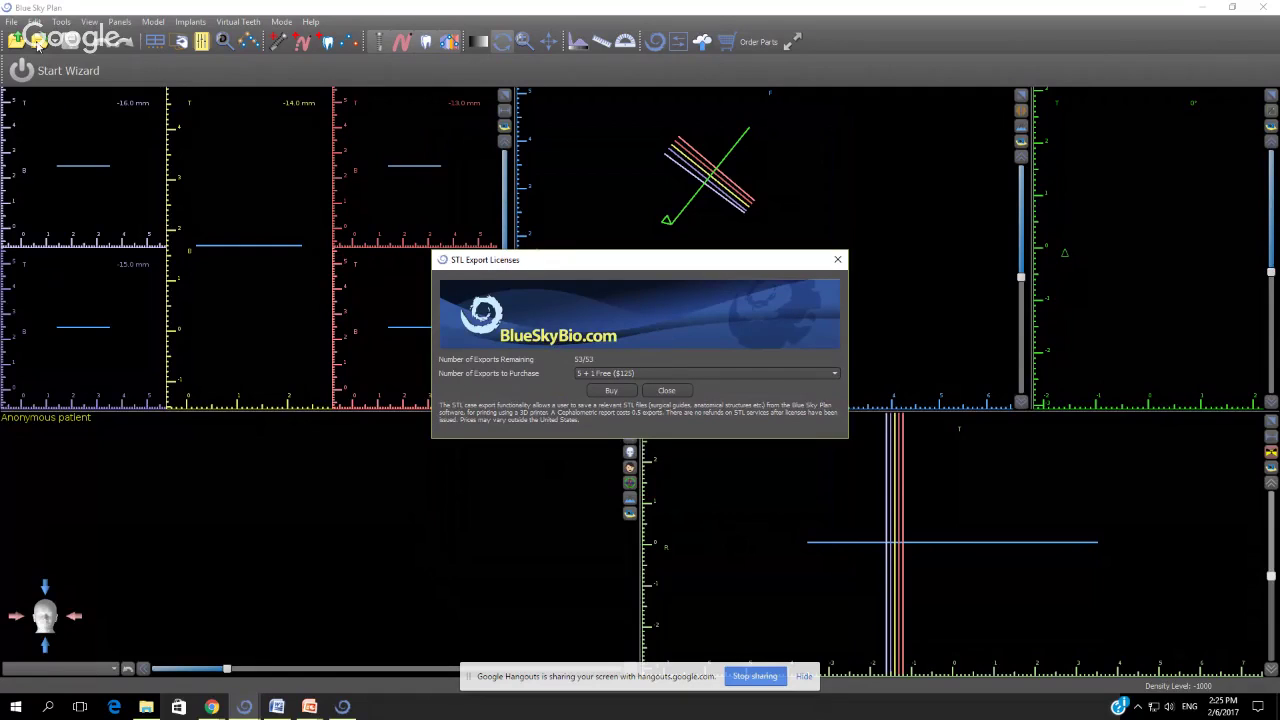
left_click(616, 374)
left_click(616, 383)
left_click(838, 262)
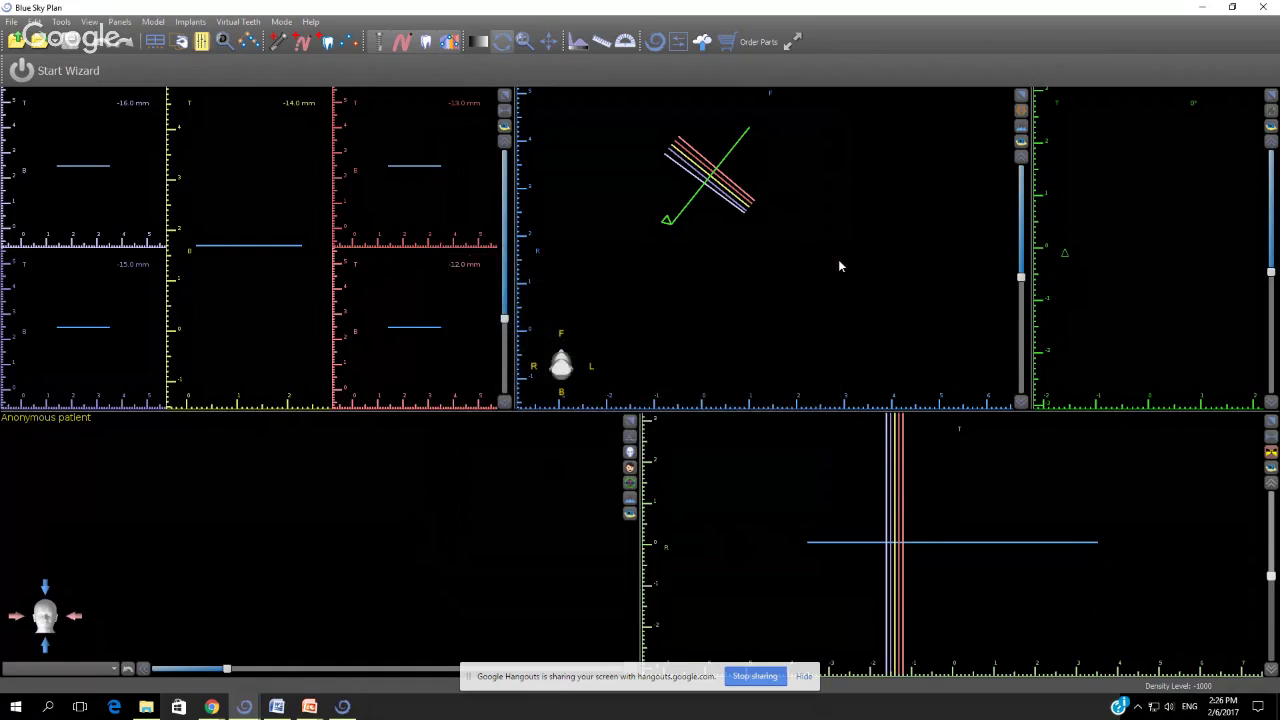
Return to the surgical guide case and continue from guide verification to saving the guide, case and report
left_click(343, 714)
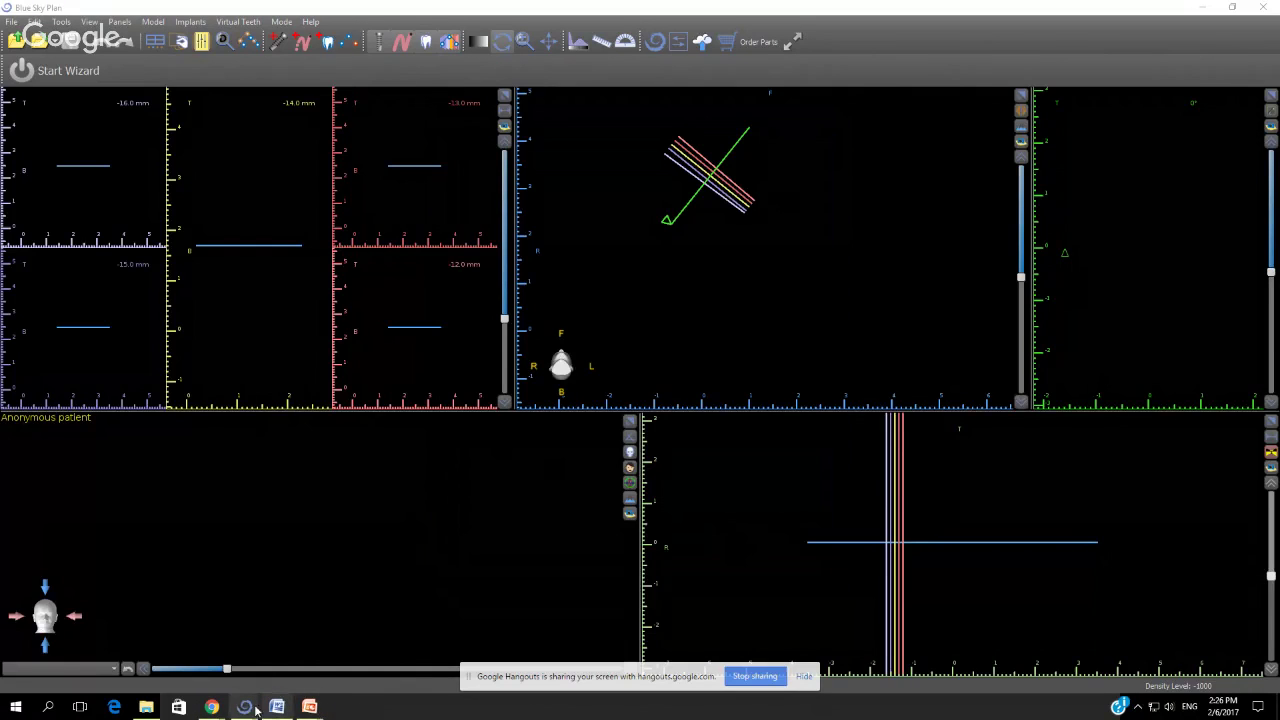
left_click(255, 709)
left_click(249, 667)
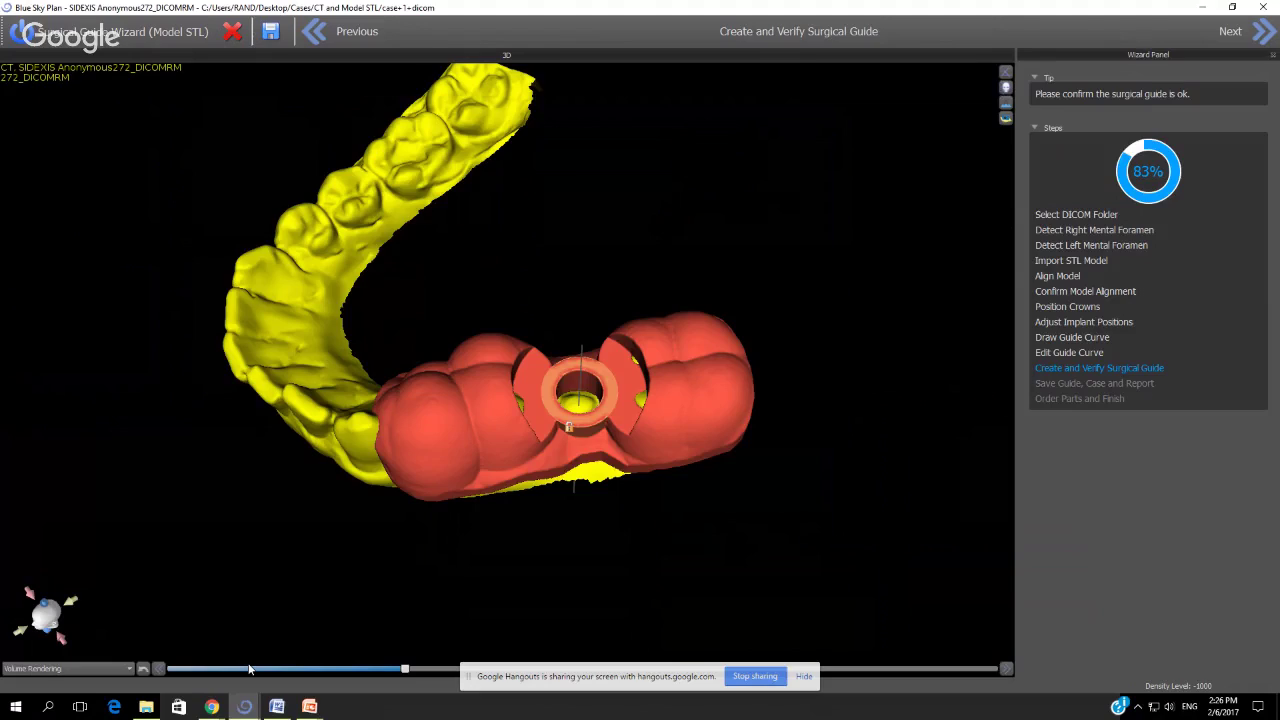
left_click(1264, 32)
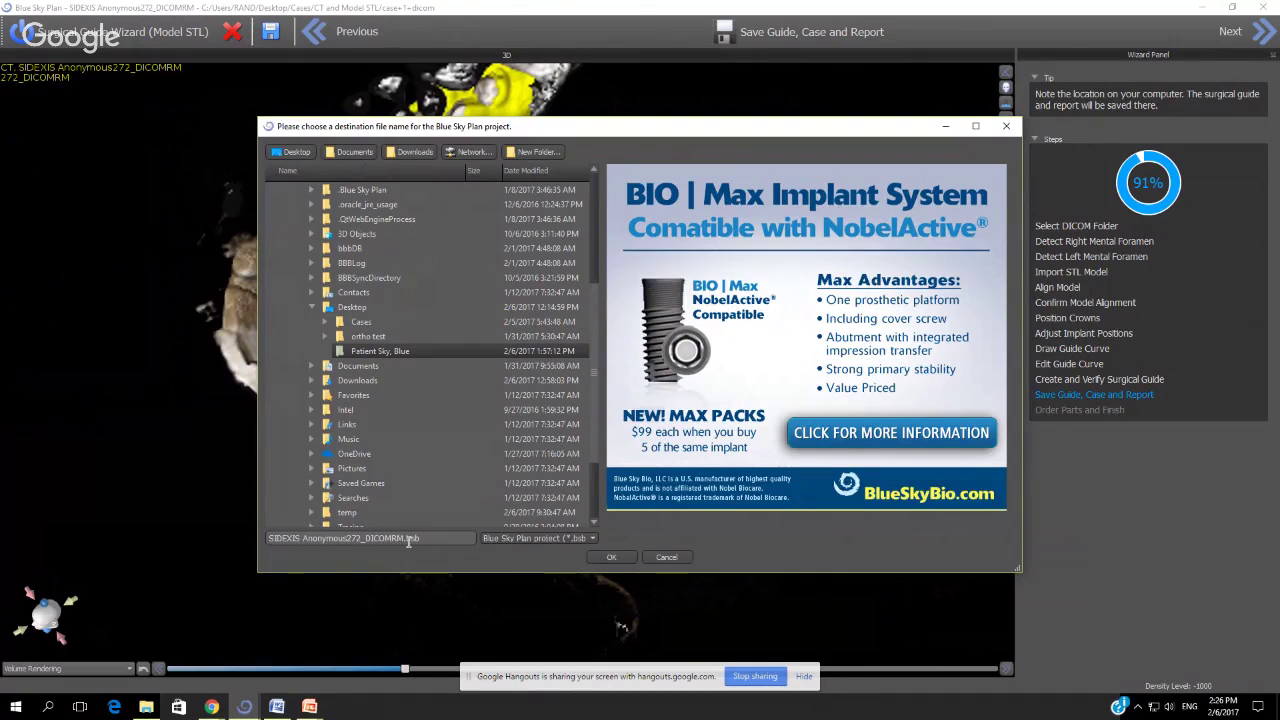
Save the project as SKY BLUE.bsb in the Patient Sky, Blue folder on the Desktop
left_click(355, 540)
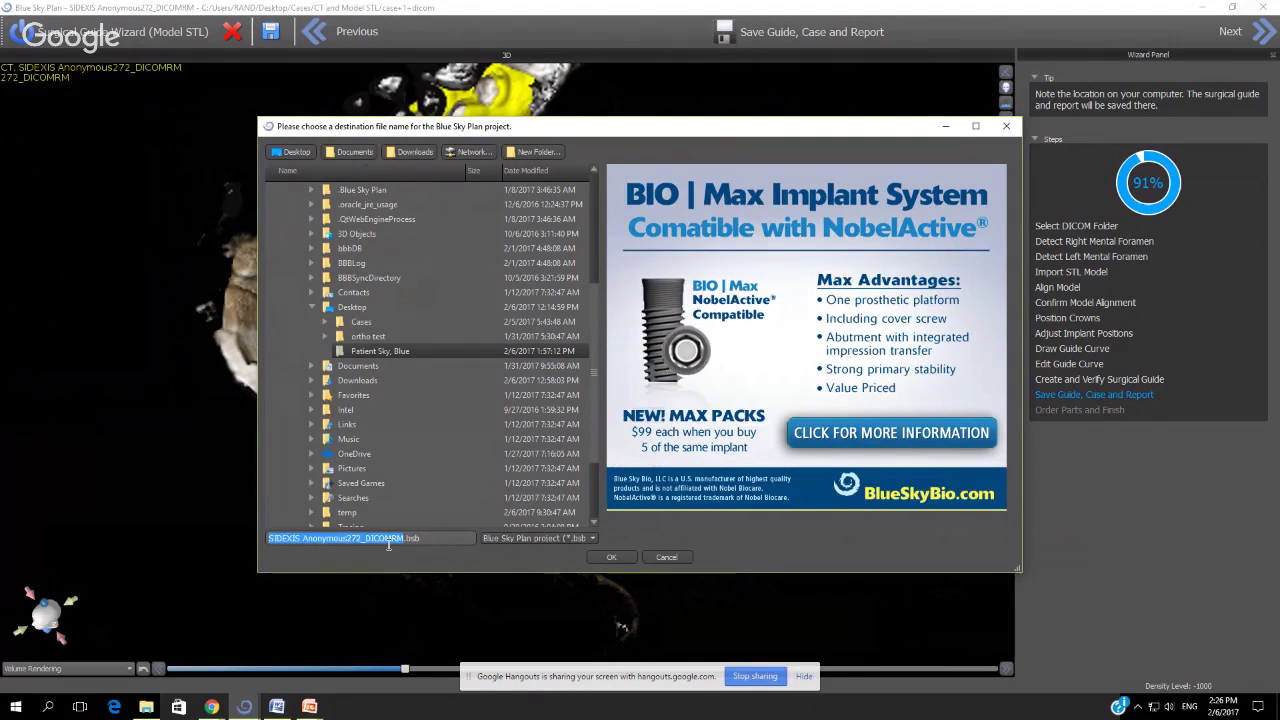
type("PATIENT")
key("BackSpace")
key("BackSpace")
key("BackSpace")
key("BackSpace")
key("BackSpace")
key("BackSpace")
key("BackSpace")
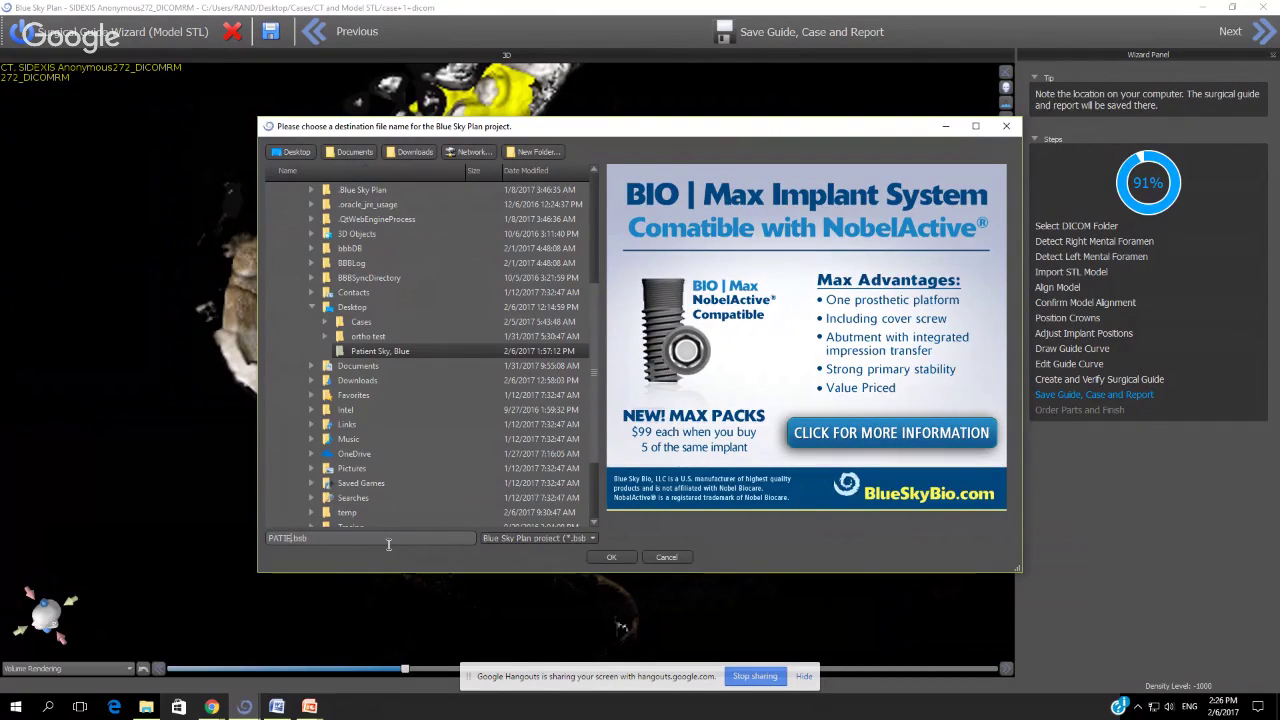
type("BSB")
key("BackSpace")
key("BackSpace")
key("BackSpace")
type("SKY BLUE")
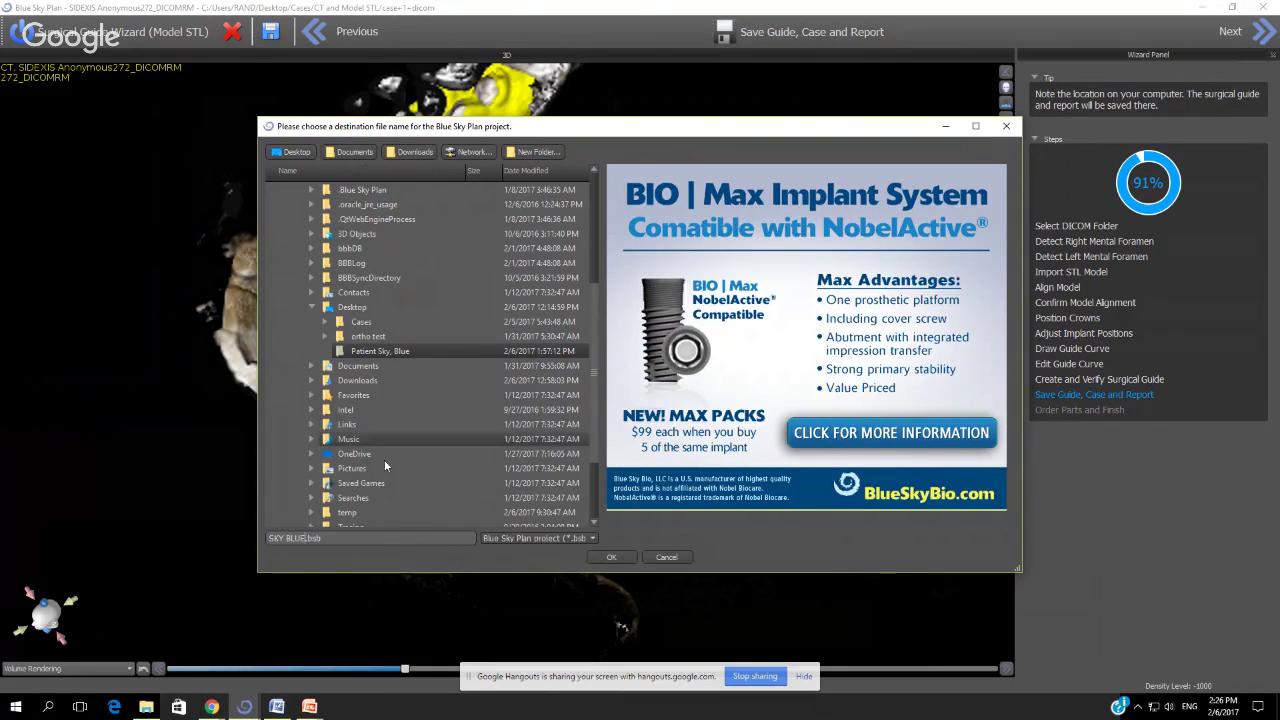
left_click(616, 557)
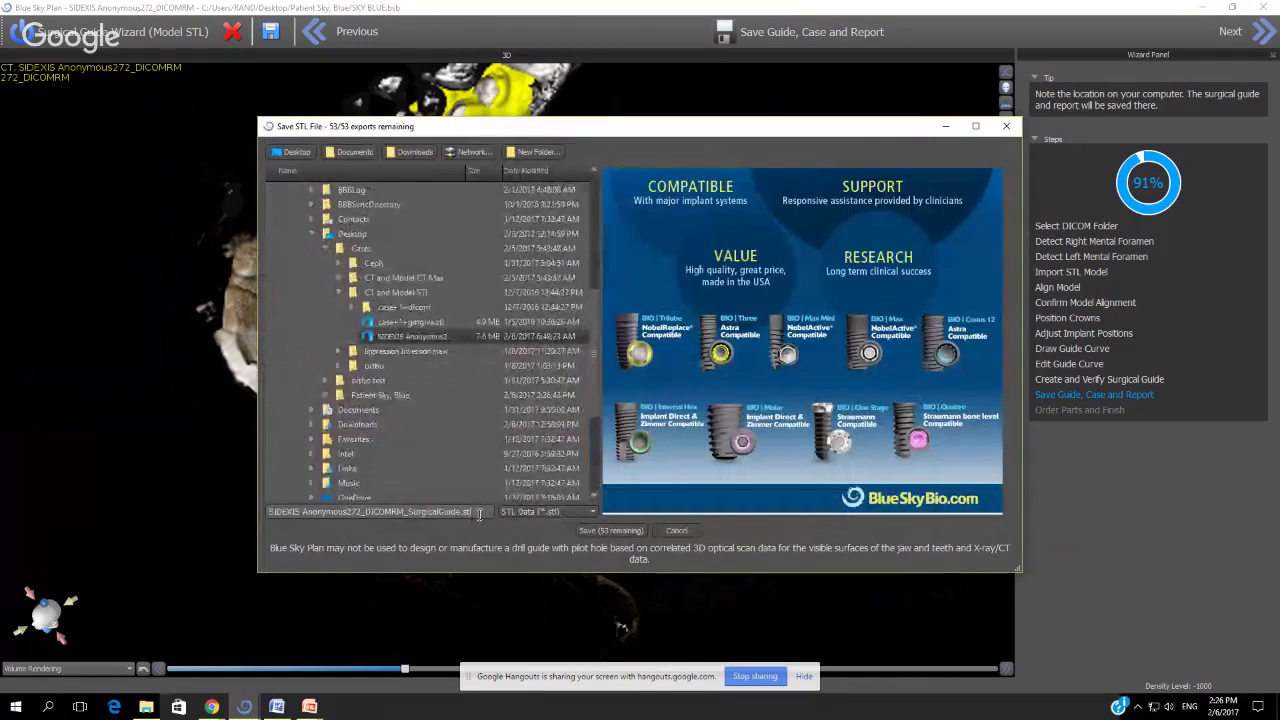
Export the surgical guide STL under the name BLUE in the Patient Sky, Blue folder
left_click(381, 396)
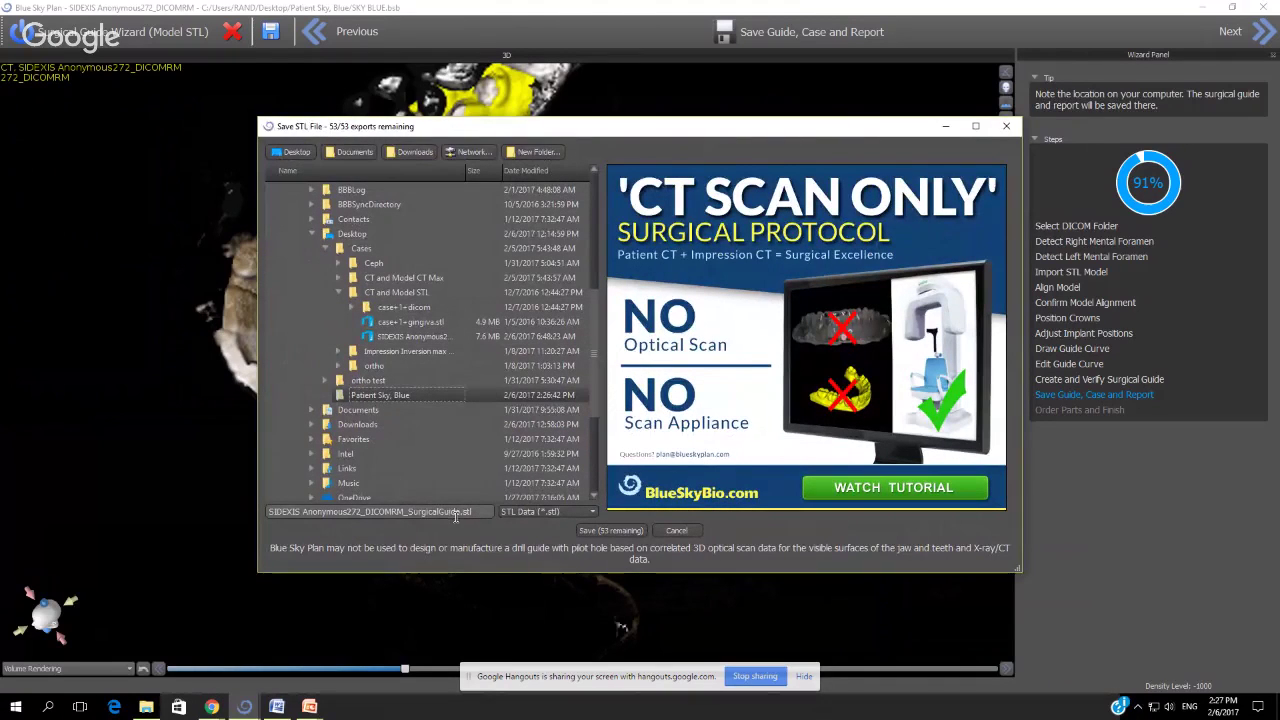
left_click_drag(453, 514, 269, 507)
key("BackSpace")
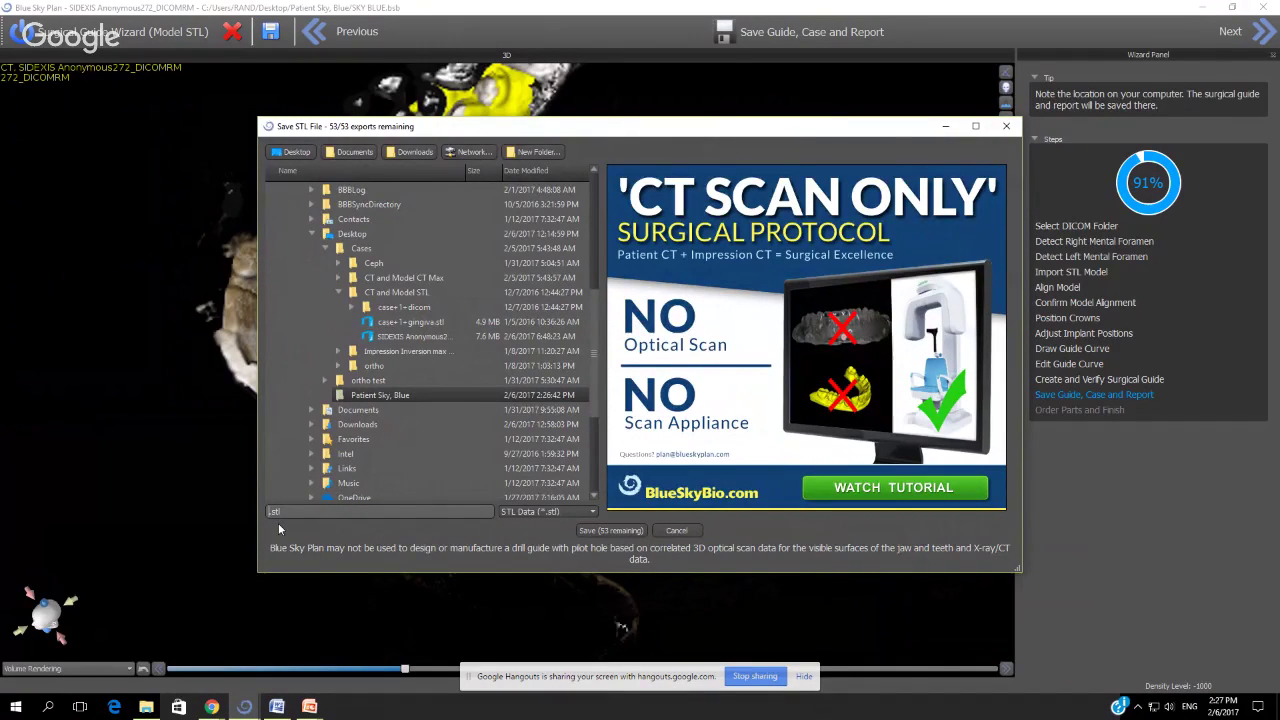
type("BLUE")
left_click(614, 530)
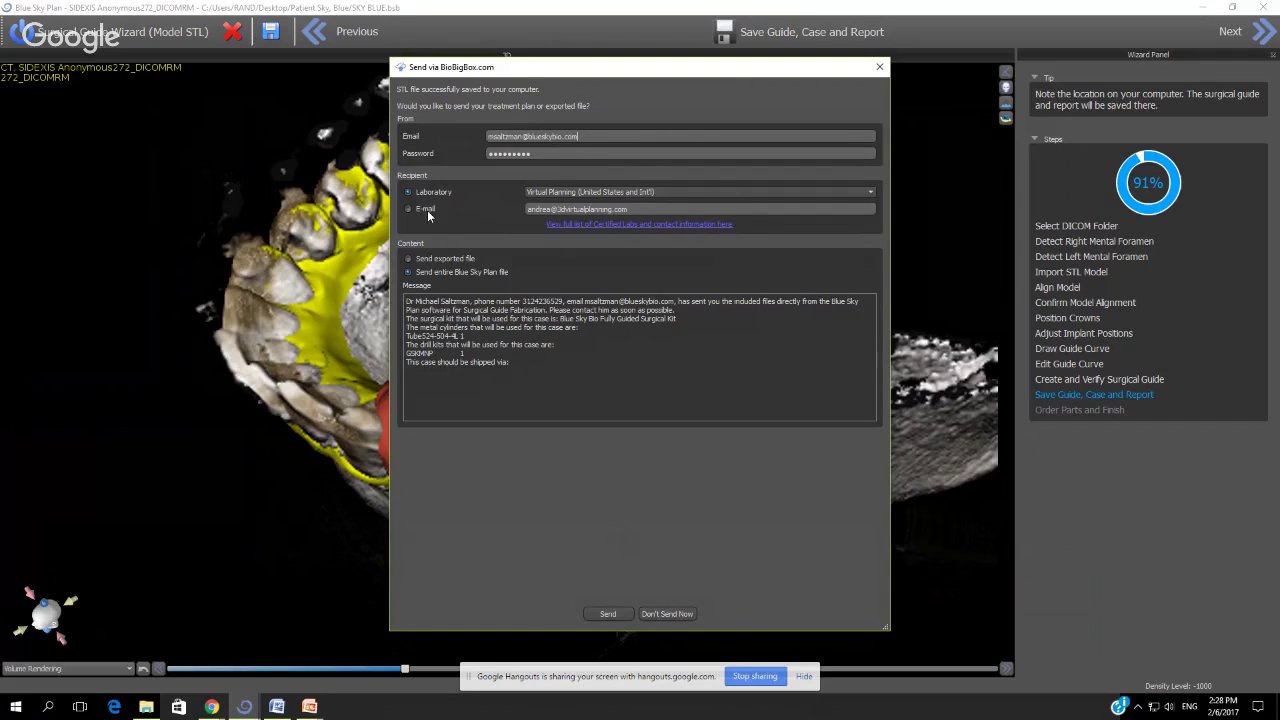
Set the recipient laboratory to ROE Dental Lab, review the recipient and message details, and decline sending the case now
left_click(566, 195)
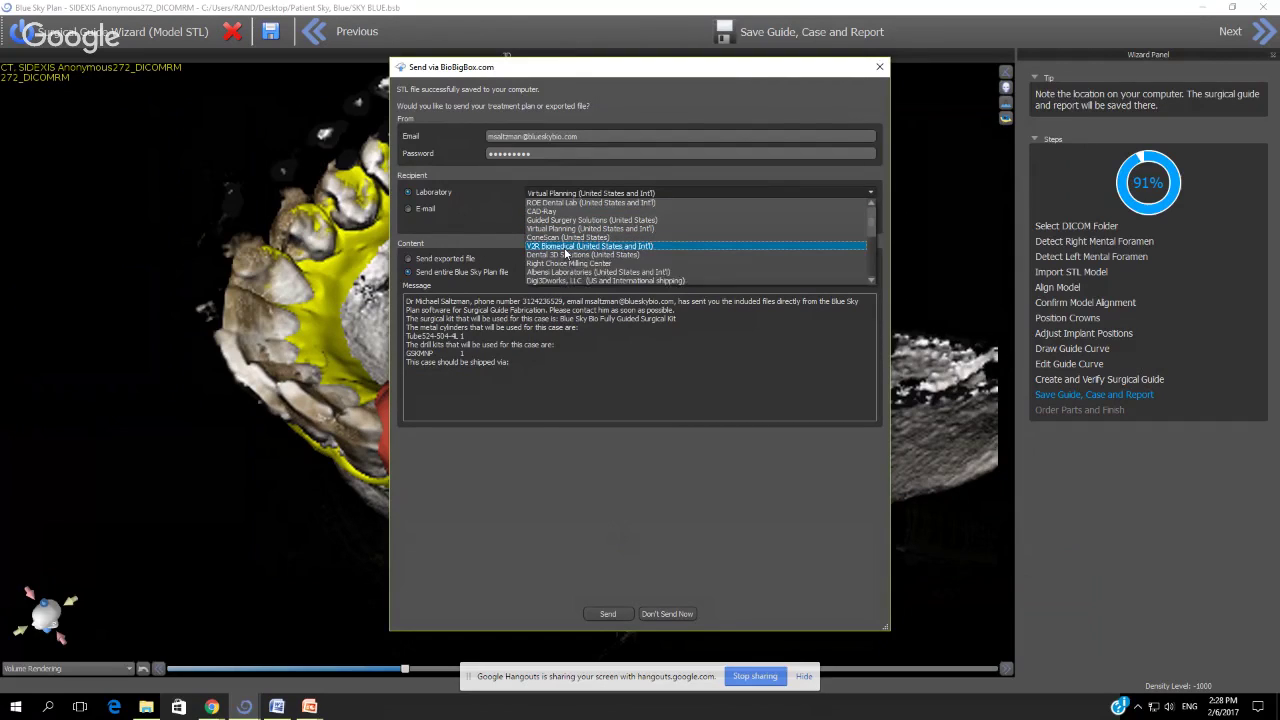
left_click(564, 246)
left_click(560, 193)
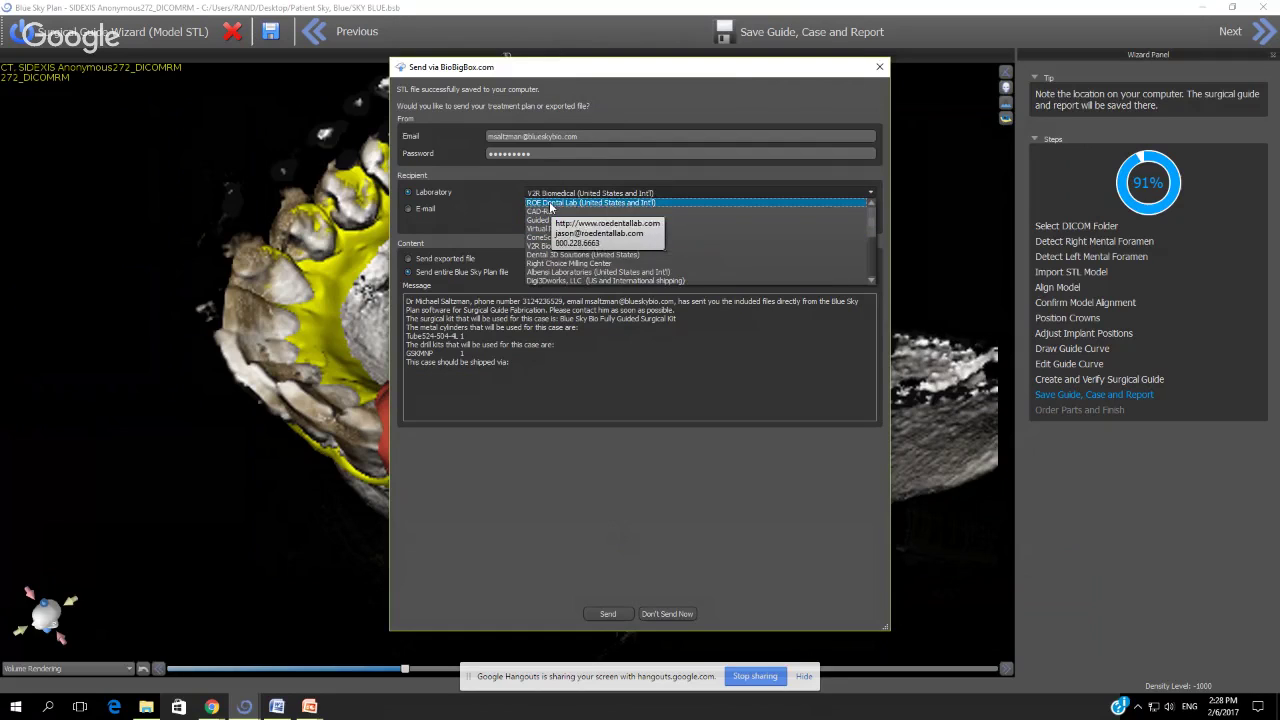
left_click(545, 203)
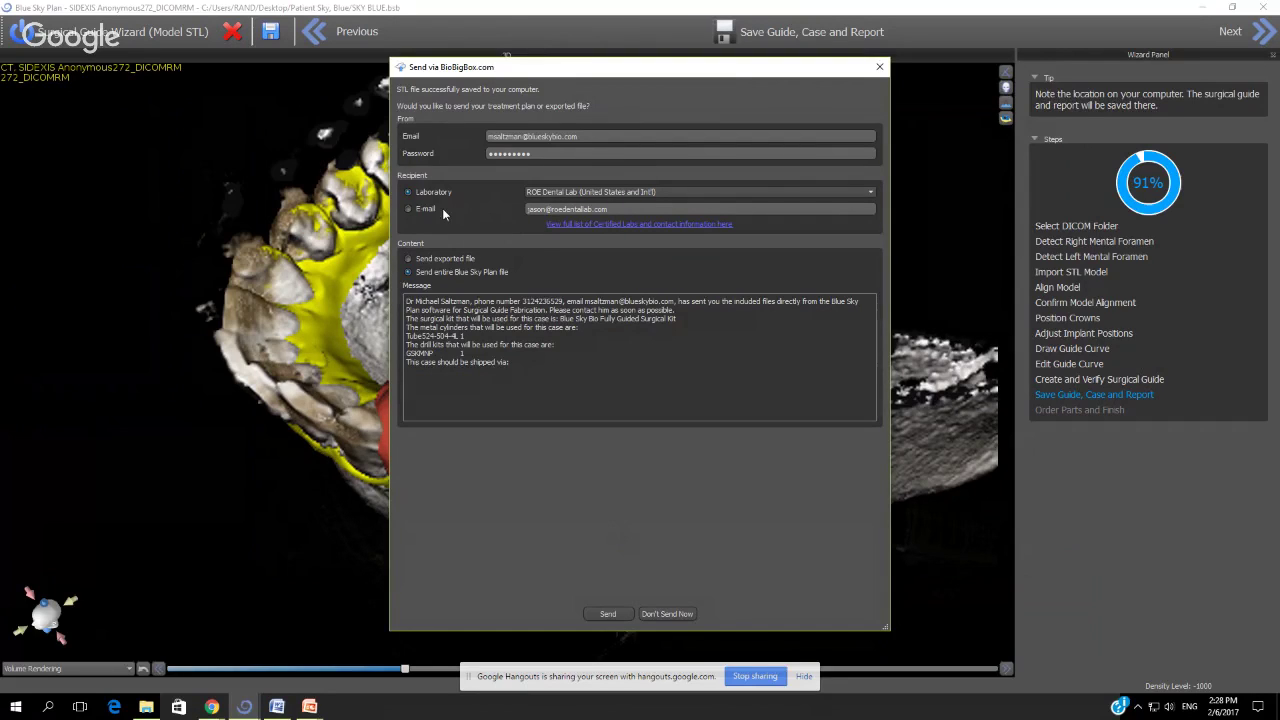
left_click(640, 207)
left_click_drag(512, 364, 448, 326)
left_click(448, 326)
left_click(667, 614)
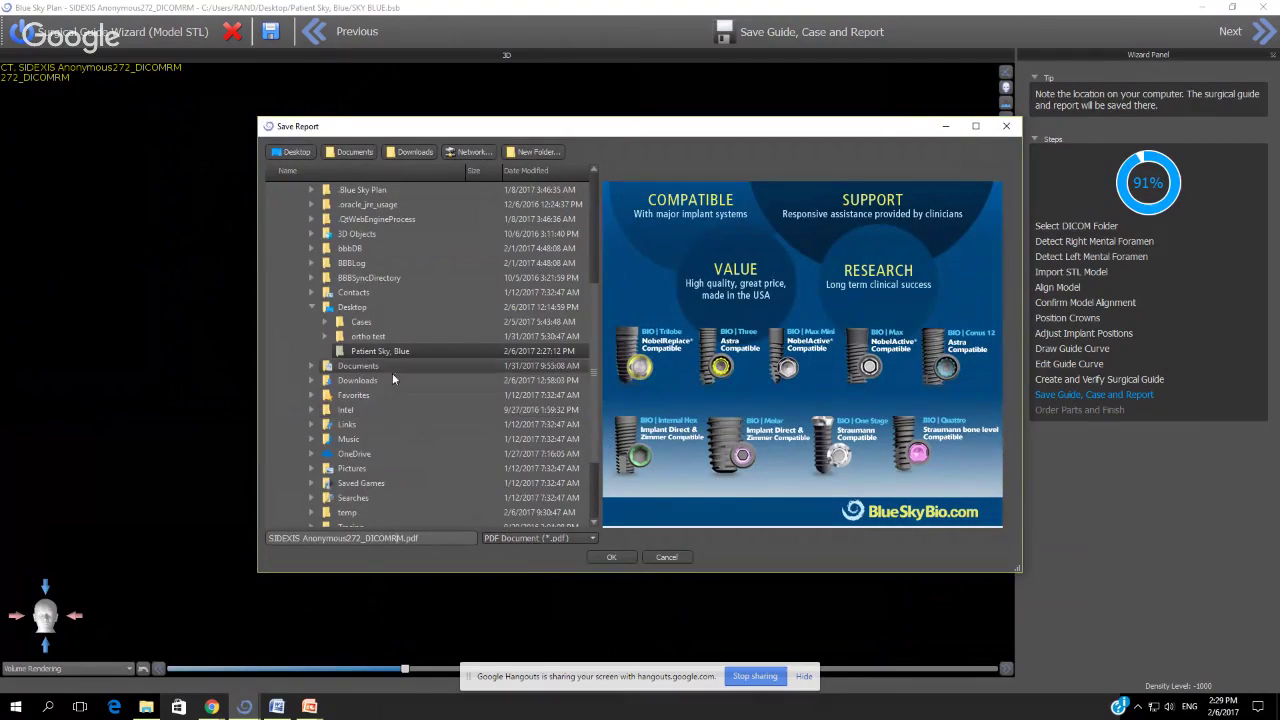
Save the PDF report as SKY BLUE.pdf in the Patient Sky, Blue folder on the Desktop
left_click(393, 351)
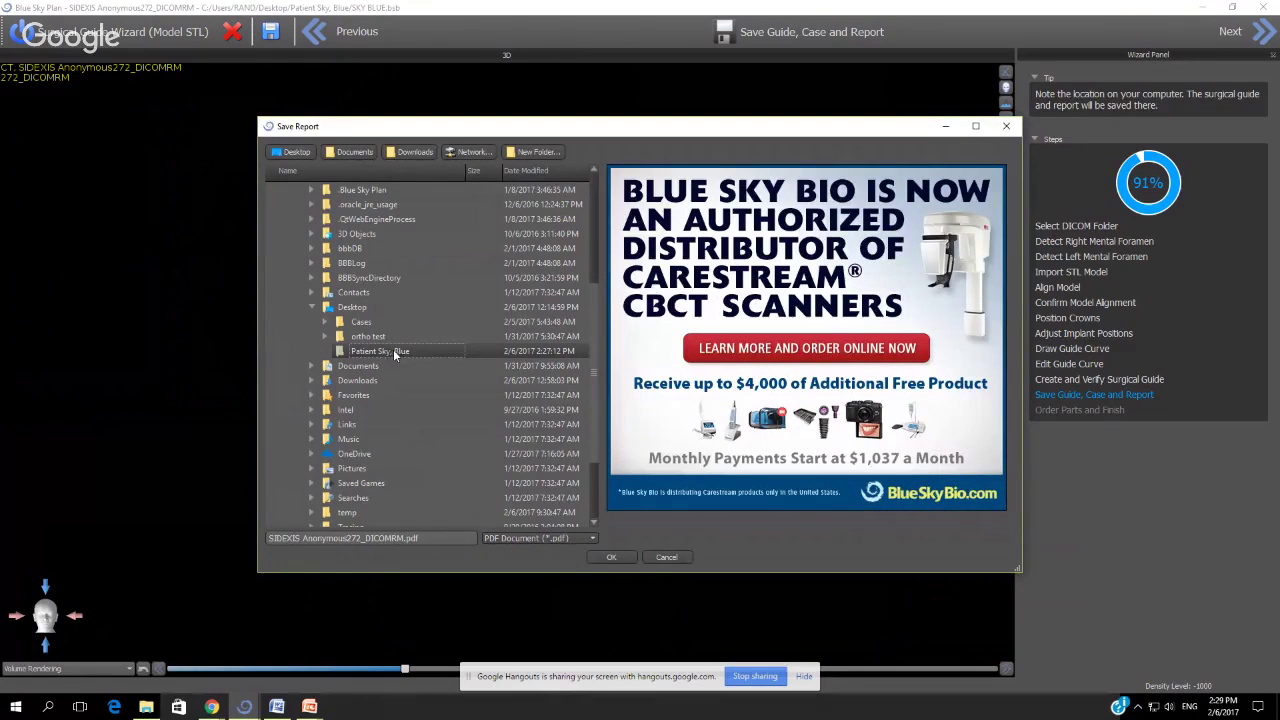
left_click(400, 538)
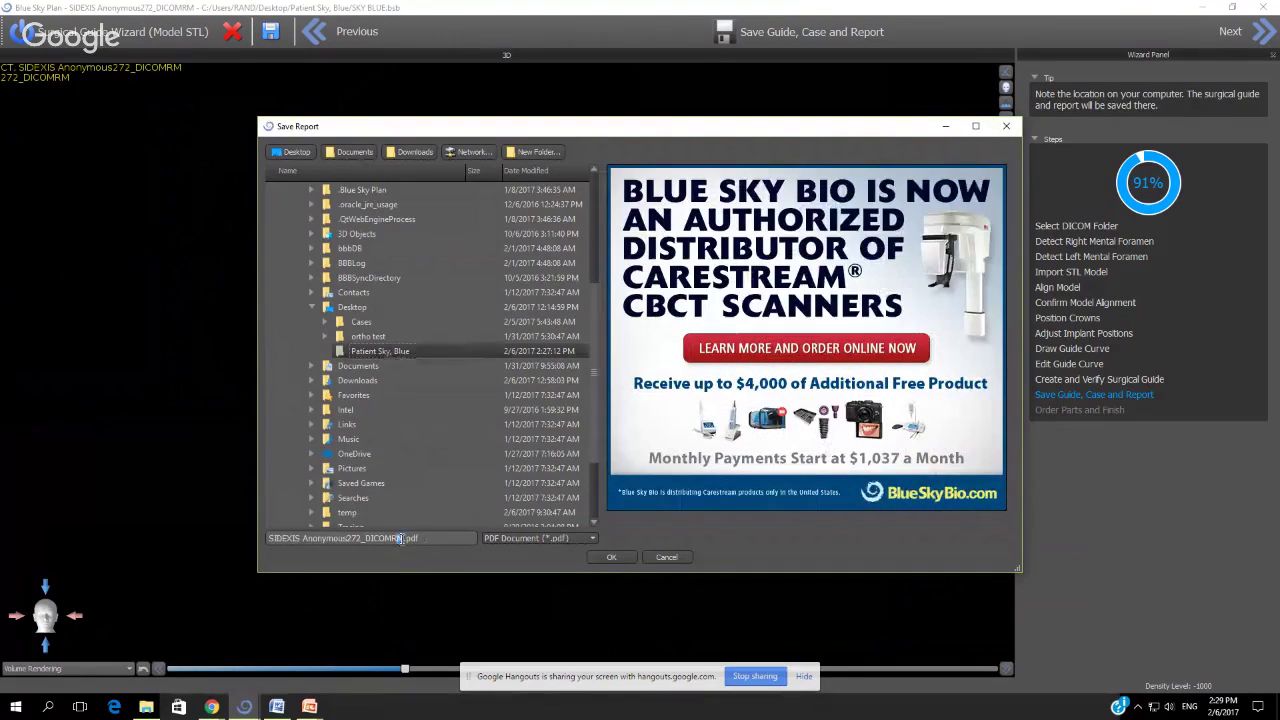
left_click_drag(400, 538, 241, 533)
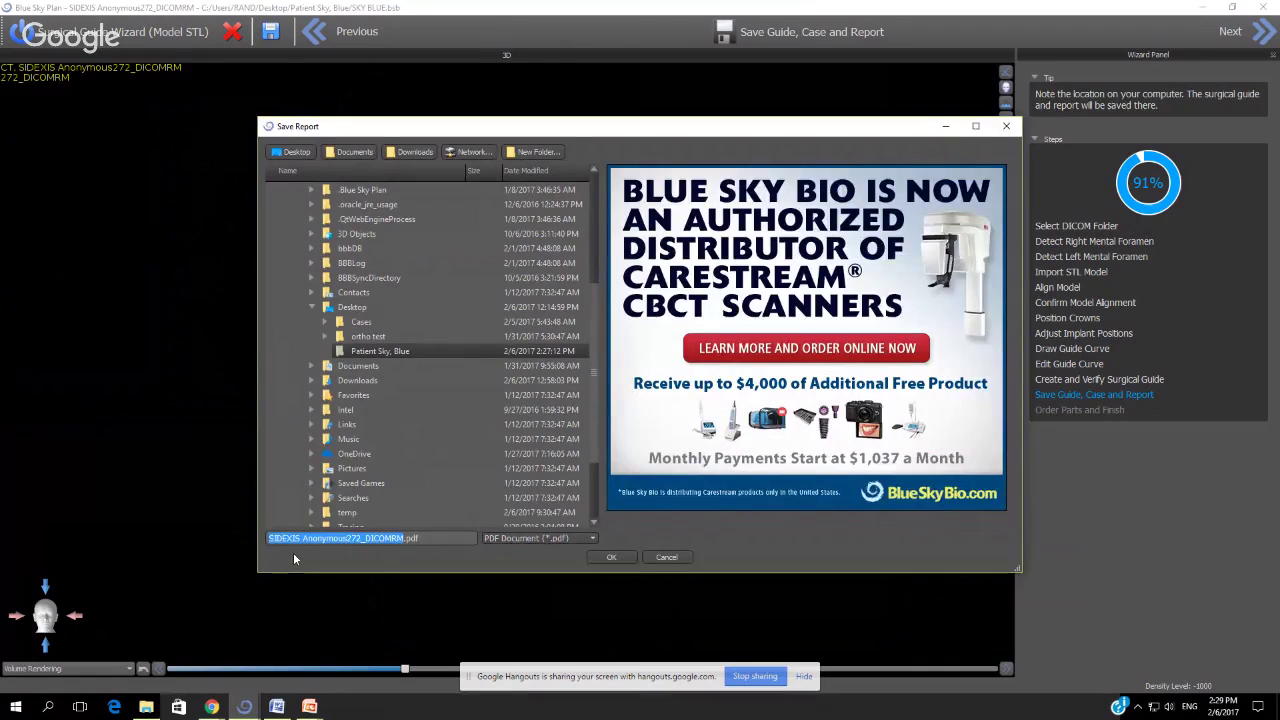
type("SKY")
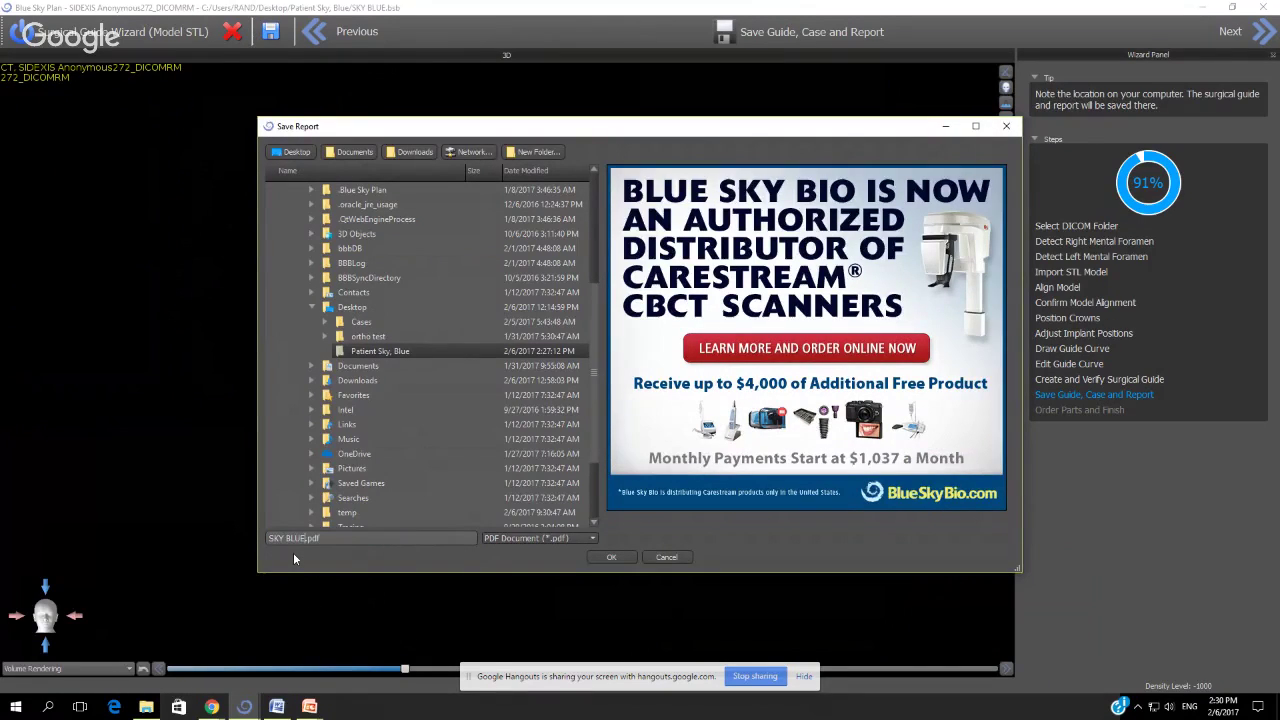
type(" BLUE")
left_click(360, 351)
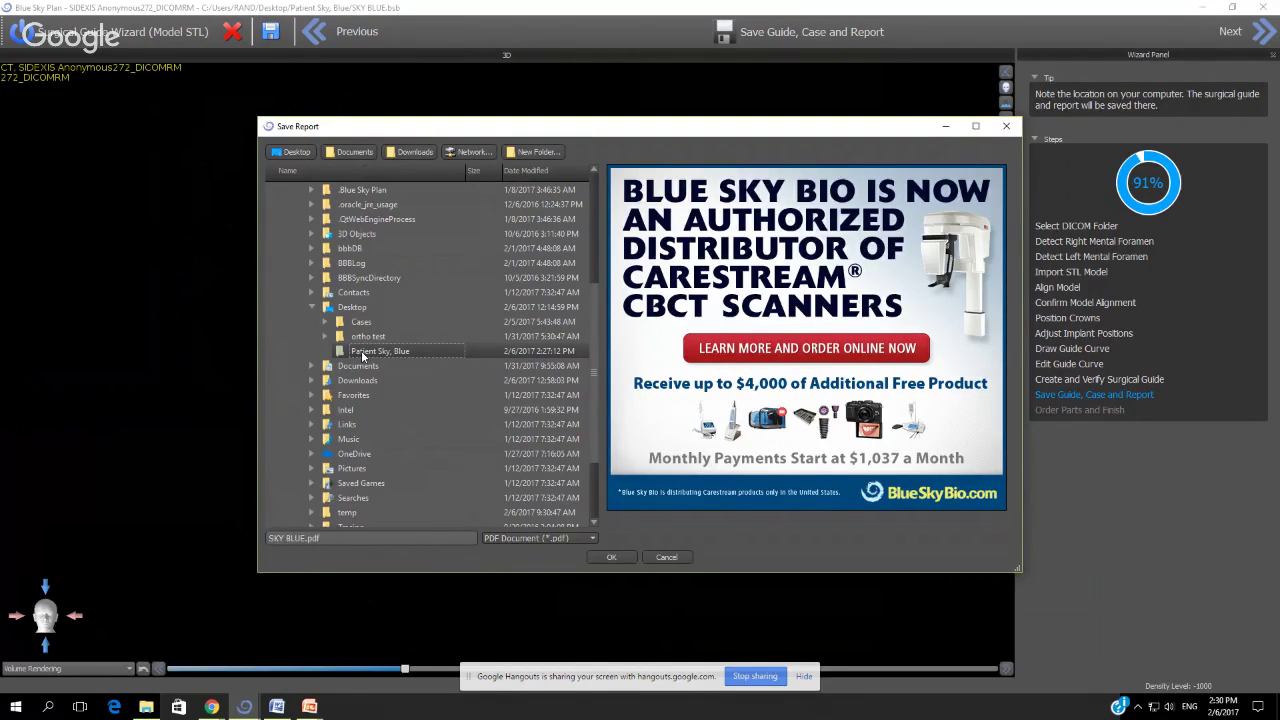
left_click(612, 557)
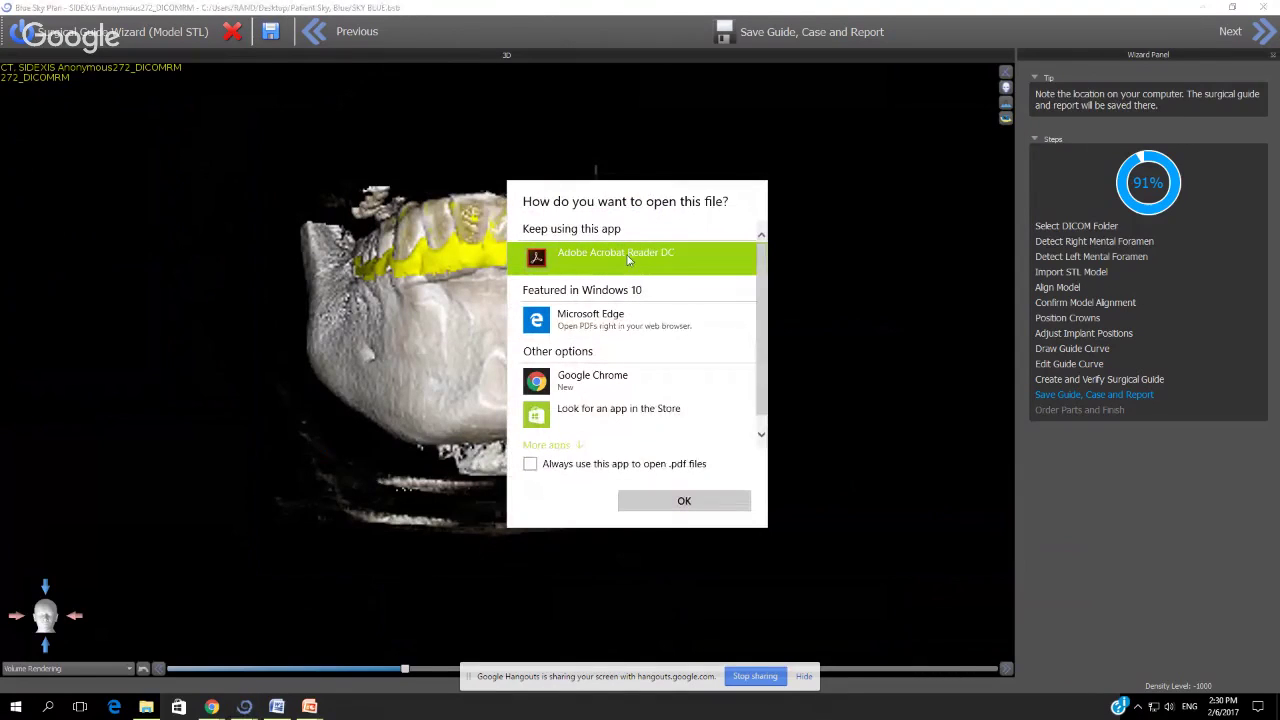
Open the saved report in Adobe Acrobat Reader DC, review its implant and drill tables and images, and close it
left_click(684, 503)
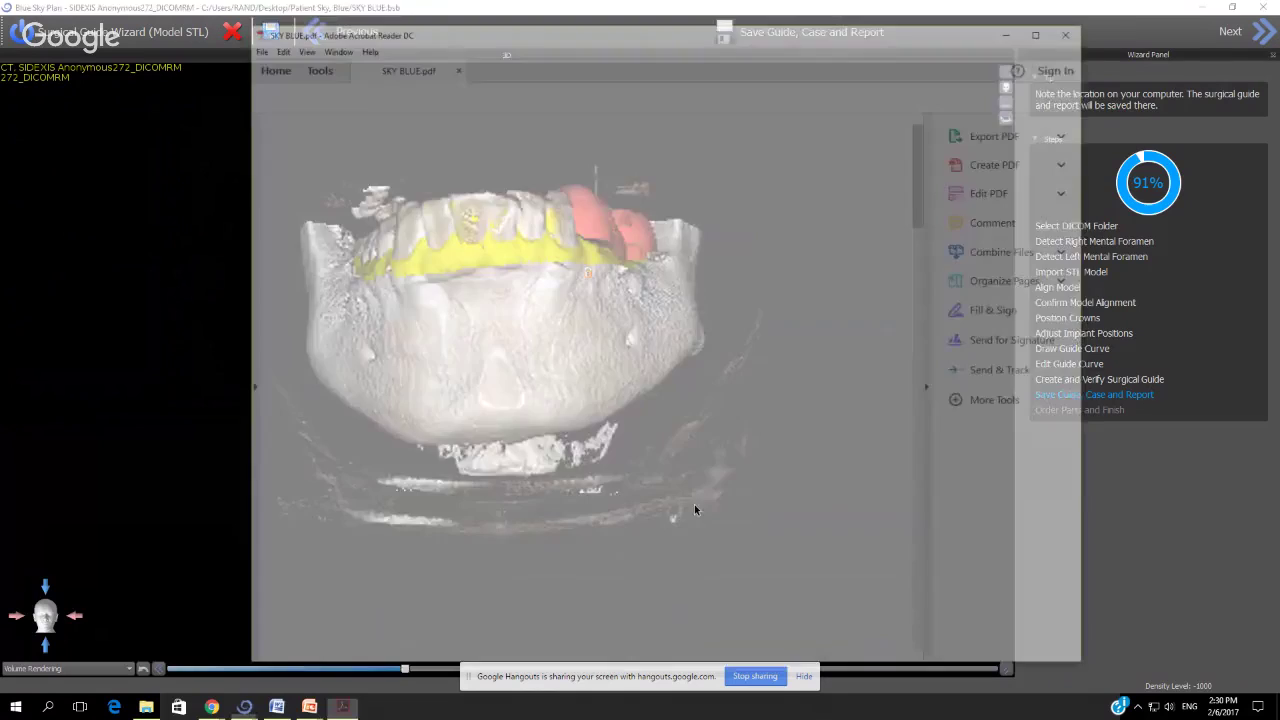
scroll(713, 487, "down", 5)
scroll(713, 487, "down", 15)
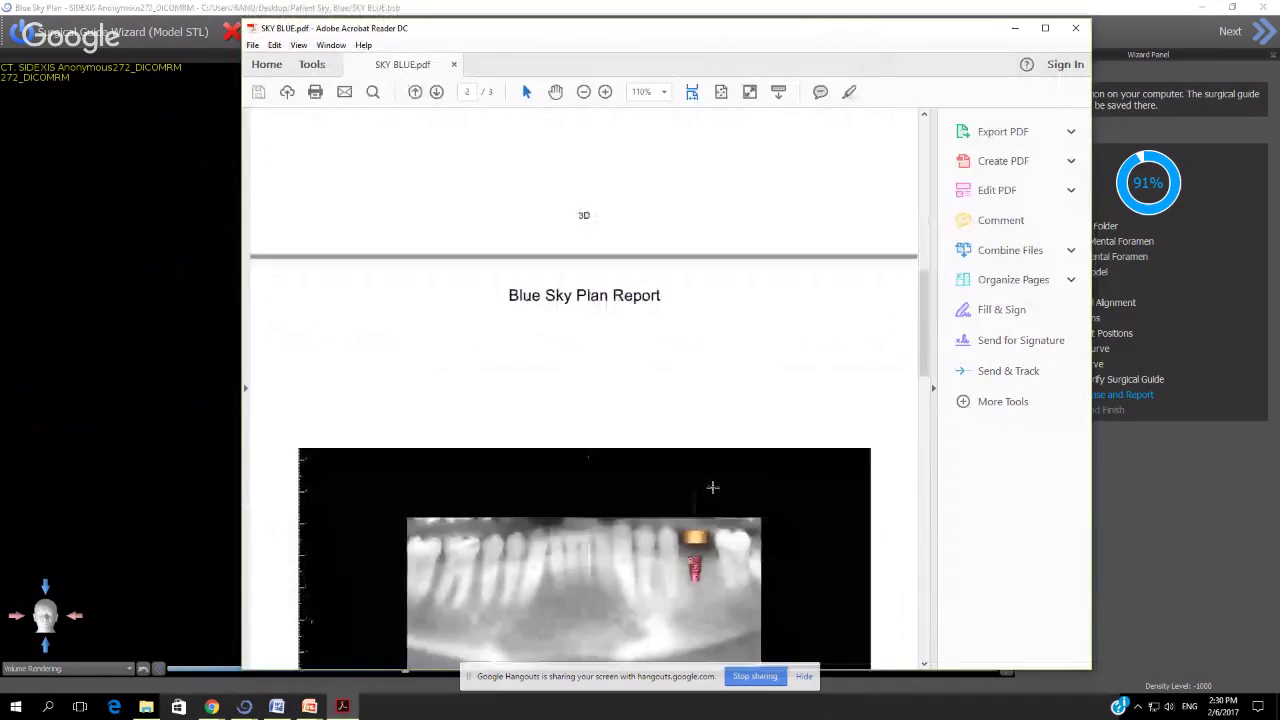
scroll(712, 487, "down", 3)
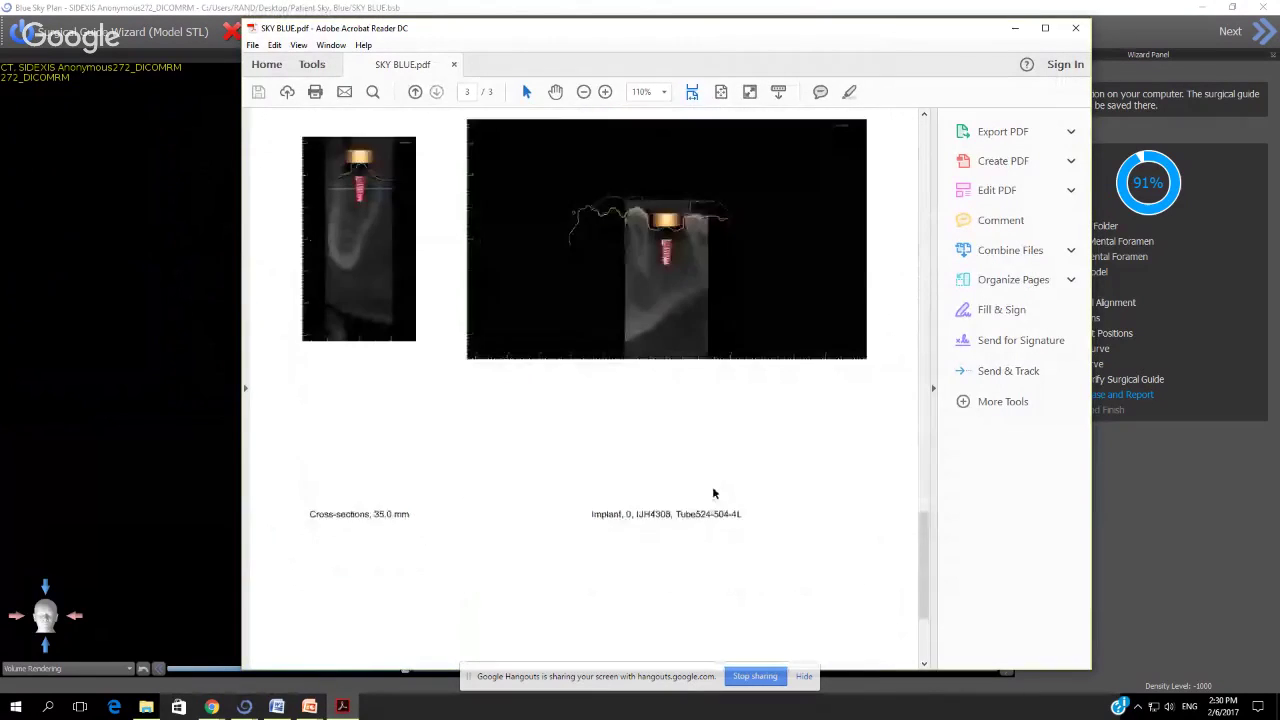
scroll(712, 487, "up", 6)
scroll(712, 487, "down", 6)
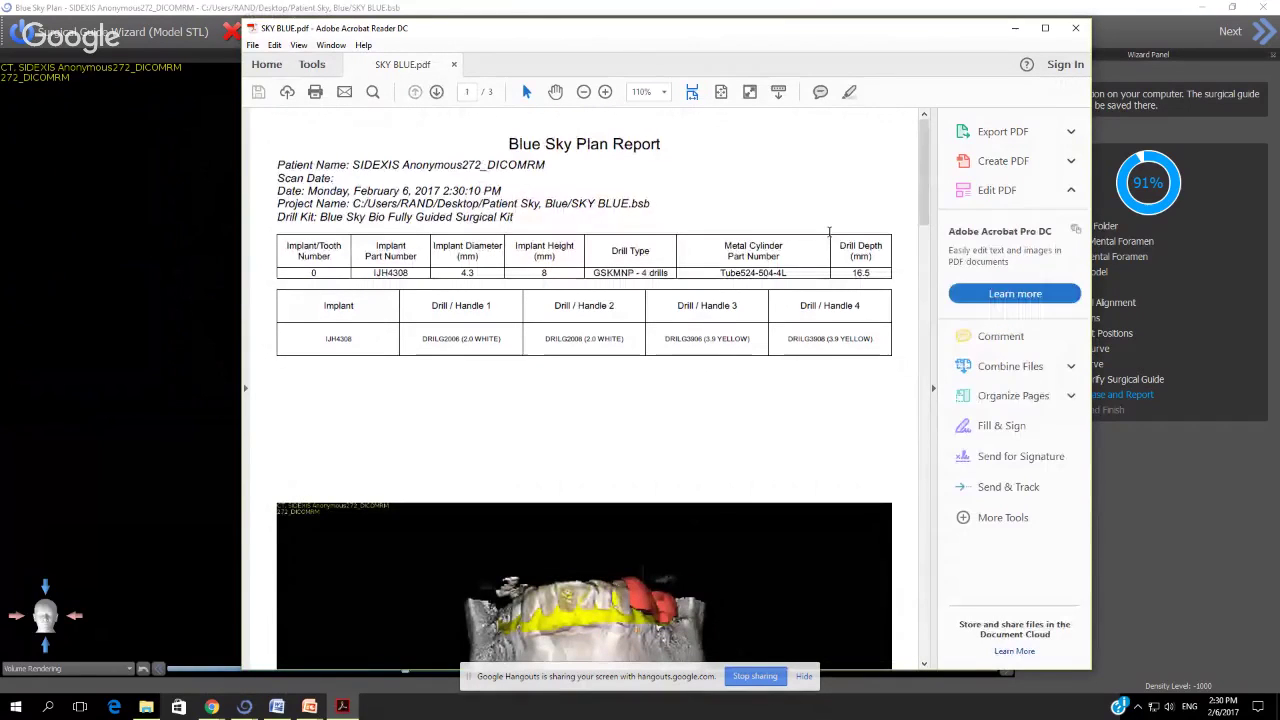
left_click(1073, 30)
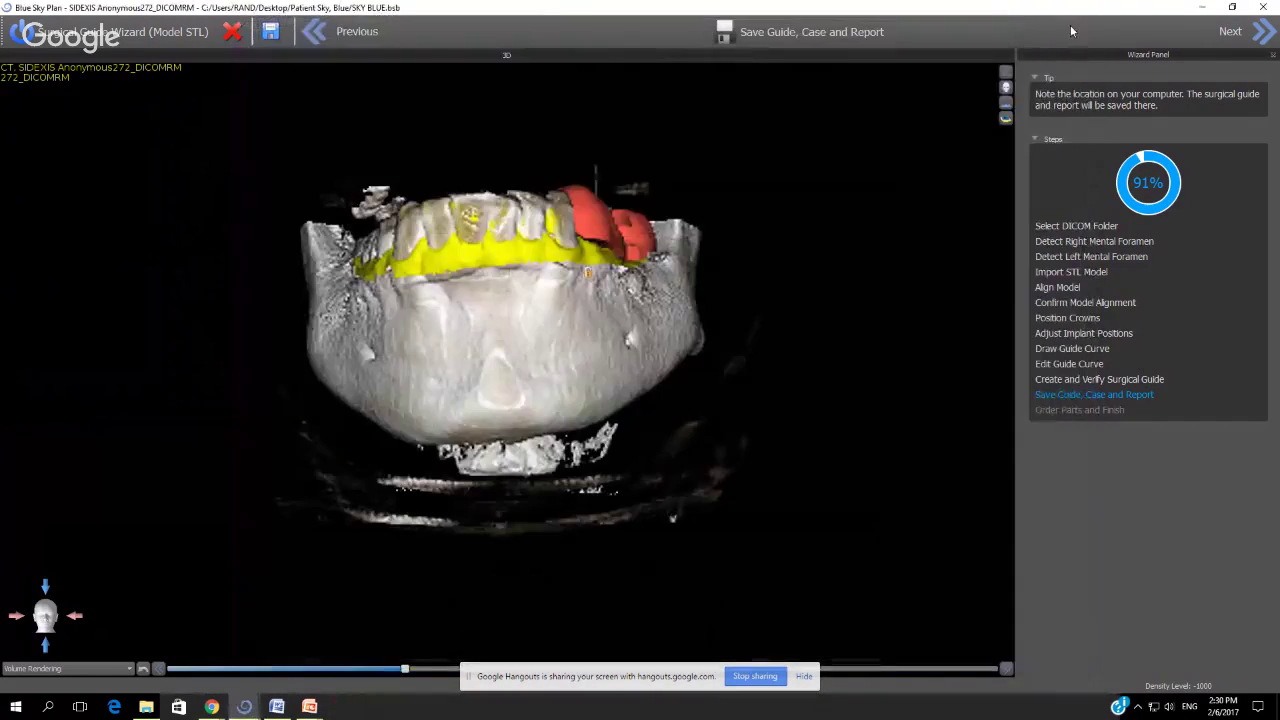
Advance to ordering parts, dismiss the notice over the web store cart, and return to the finished case
left_click(1262, 33)
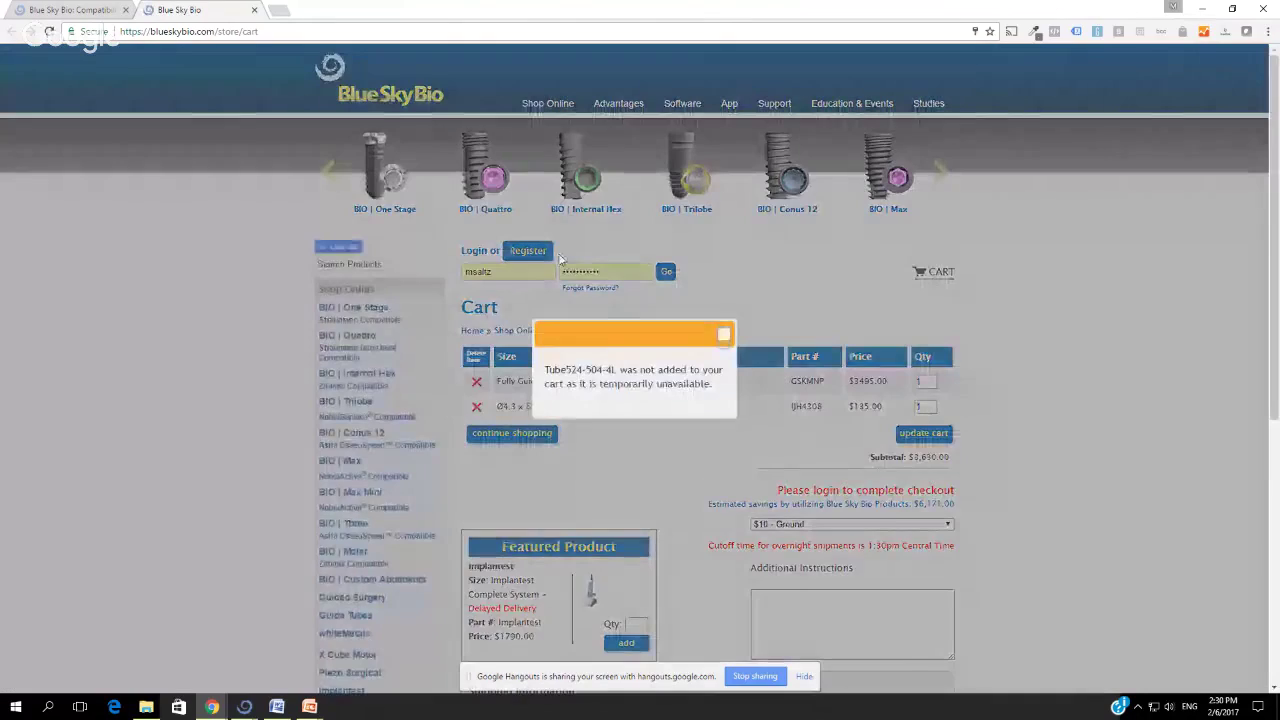
left_click(724, 335)
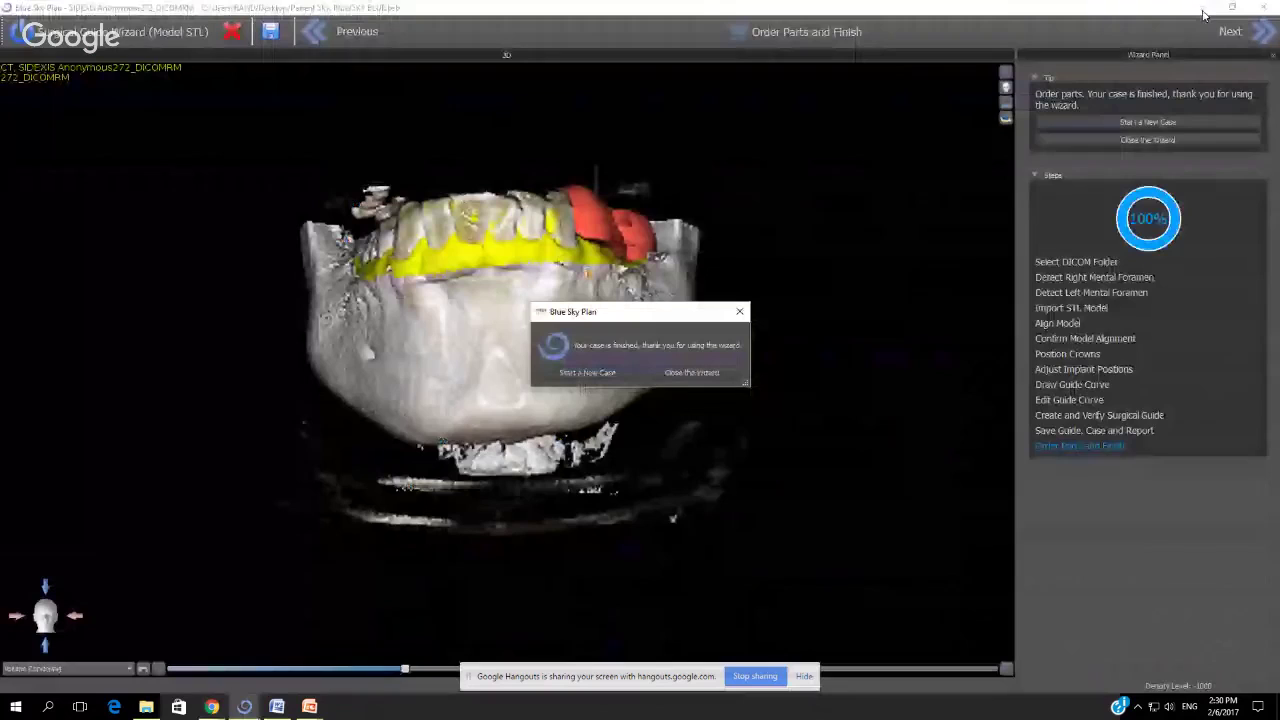
left_click(1201, 10)
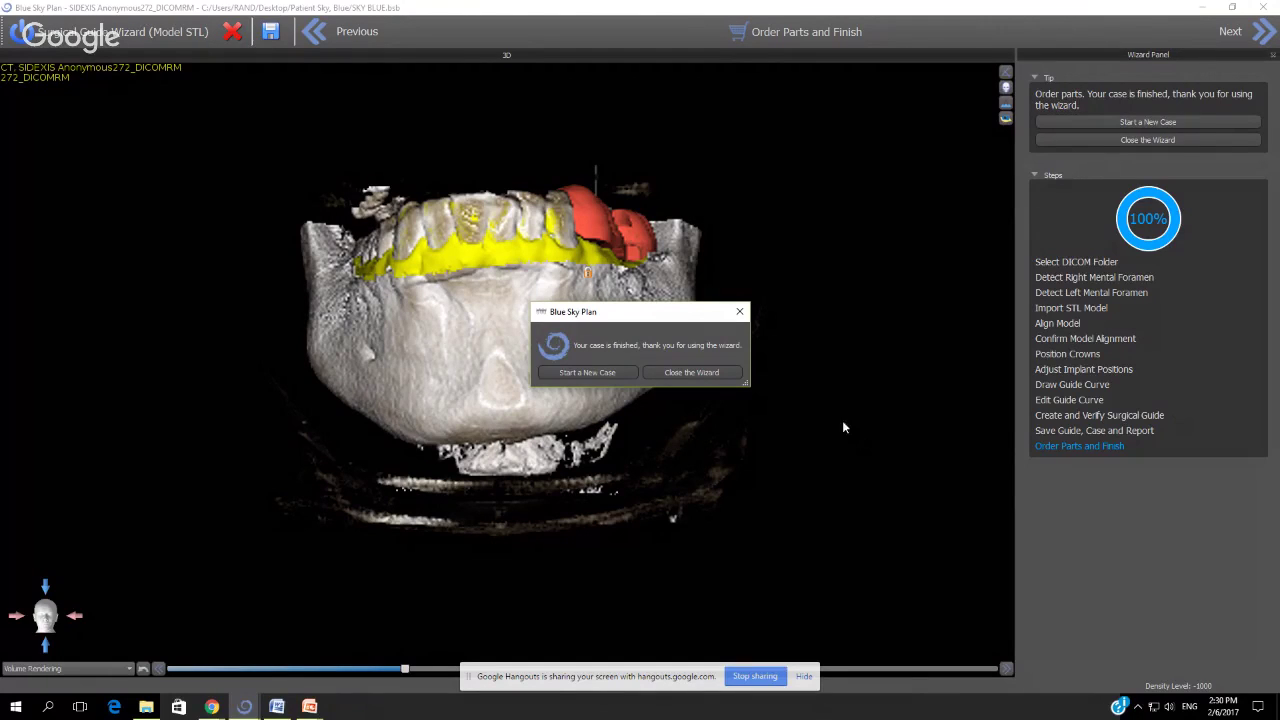
Start a new wizard case with import type Model CT and the Blue Sky Bio Fully Guided Surgical Kit
left_click(610, 373)
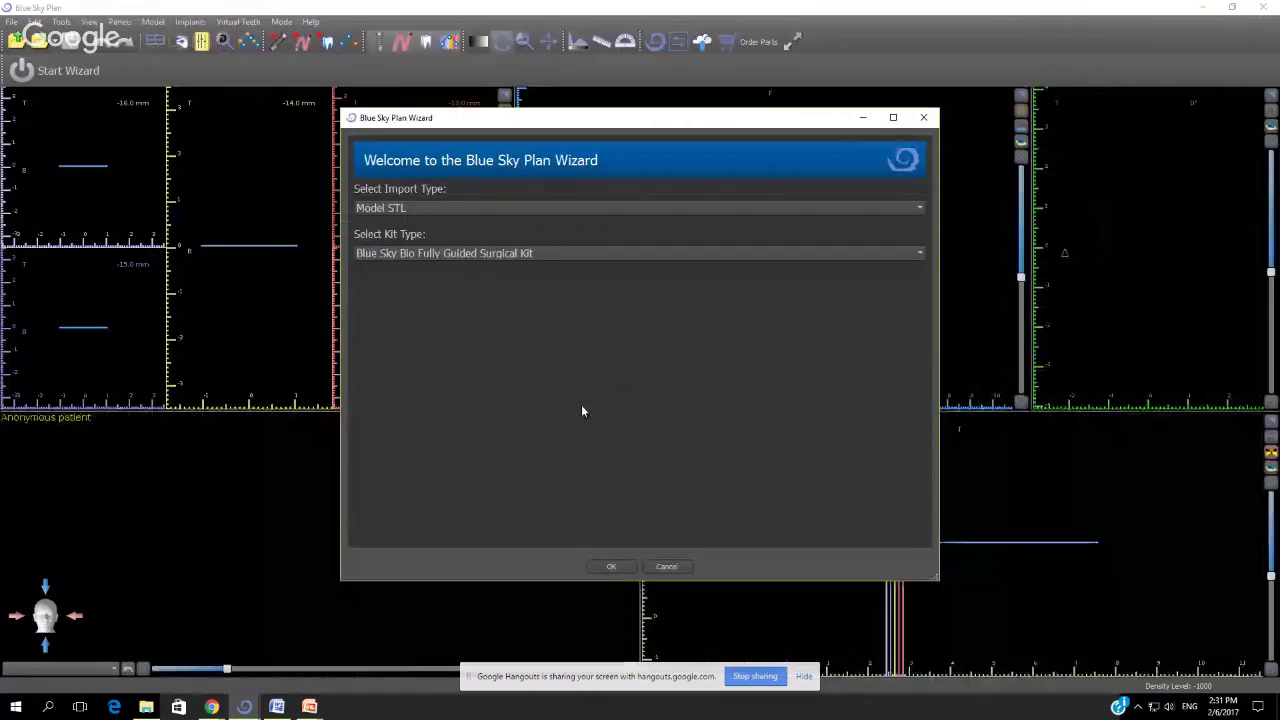
left_click(476, 210)
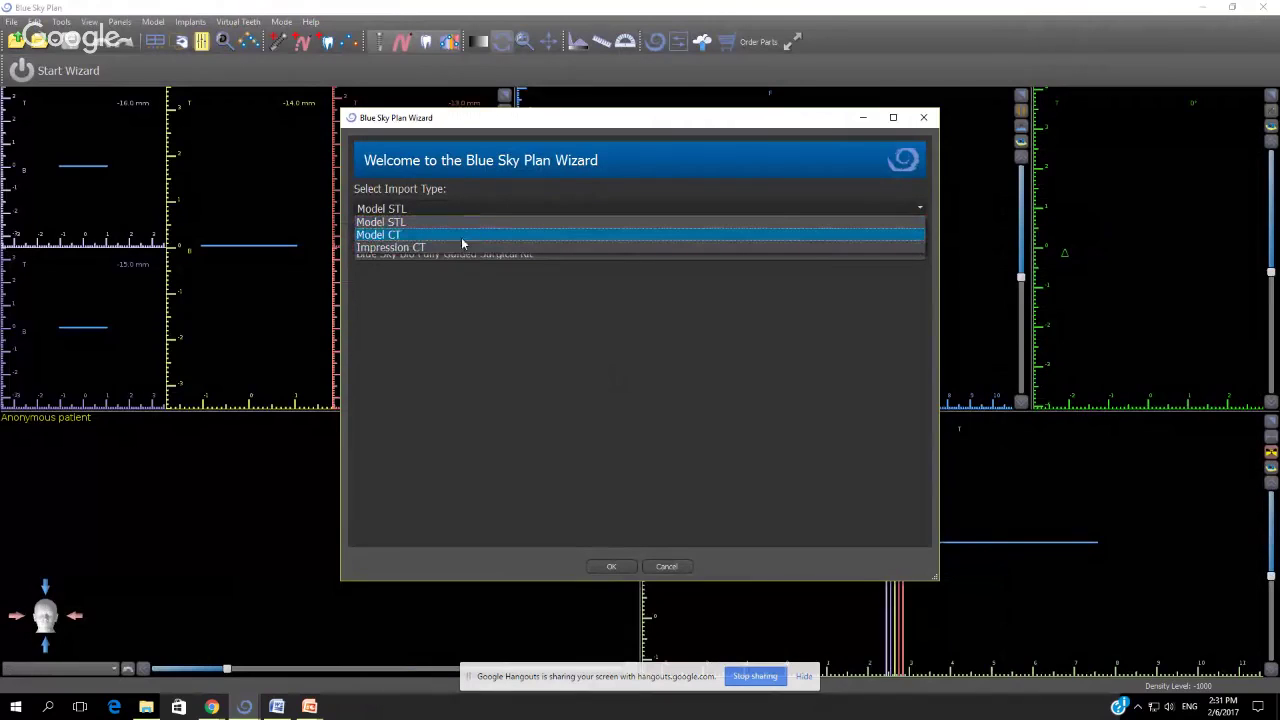
left_click(464, 236)
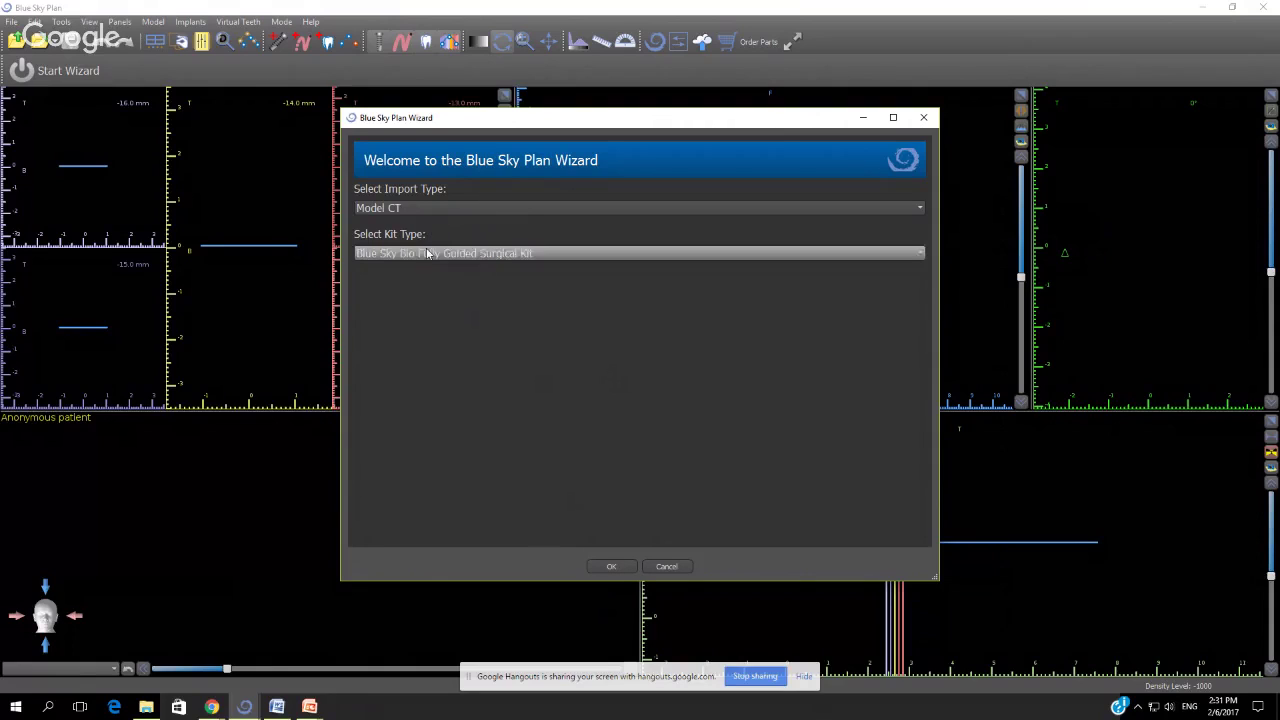
left_click(618, 567)
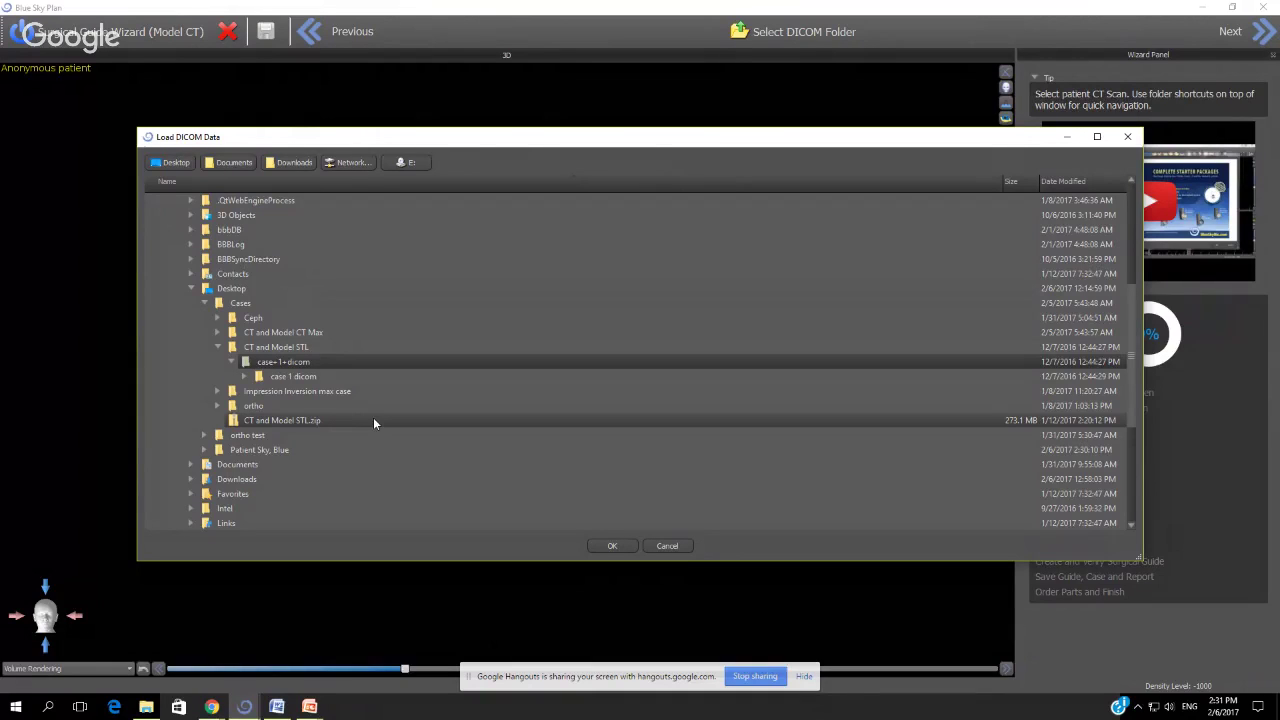
Load the patient's DICOM data from the patient folder inside Cases > CT and Model CT Max
double_click(316, 333)
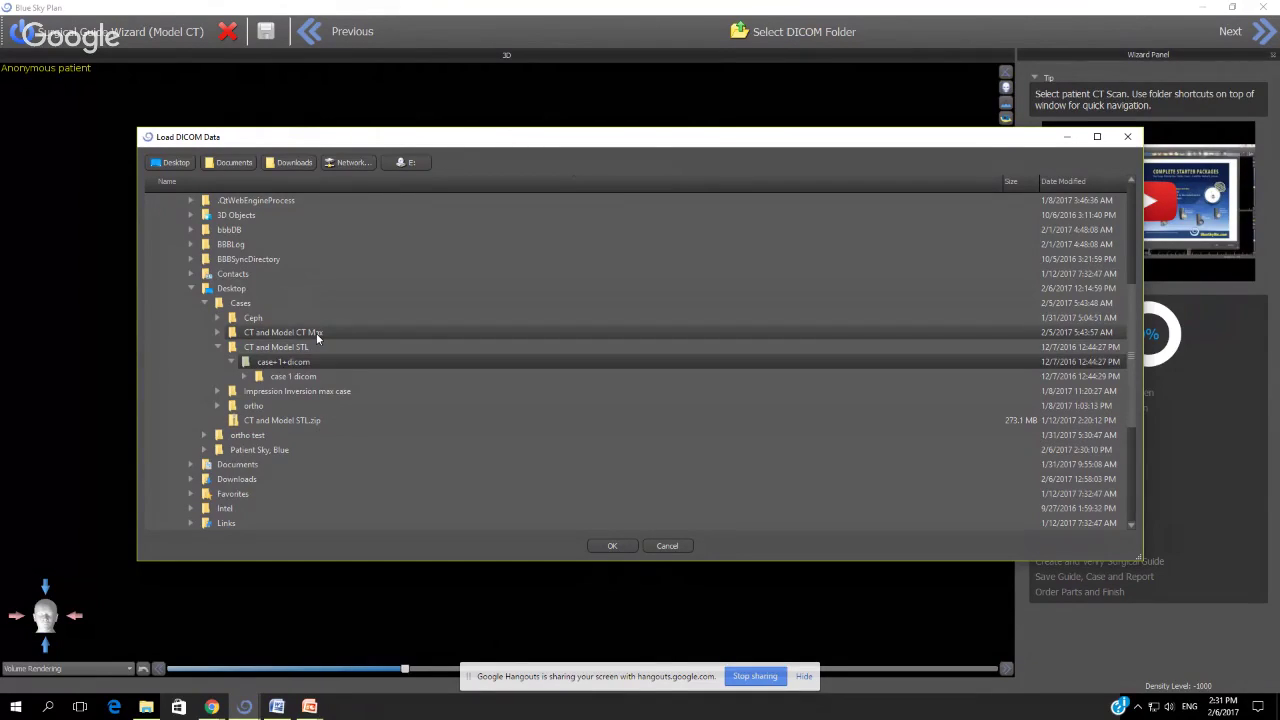
double_click(271, 363)
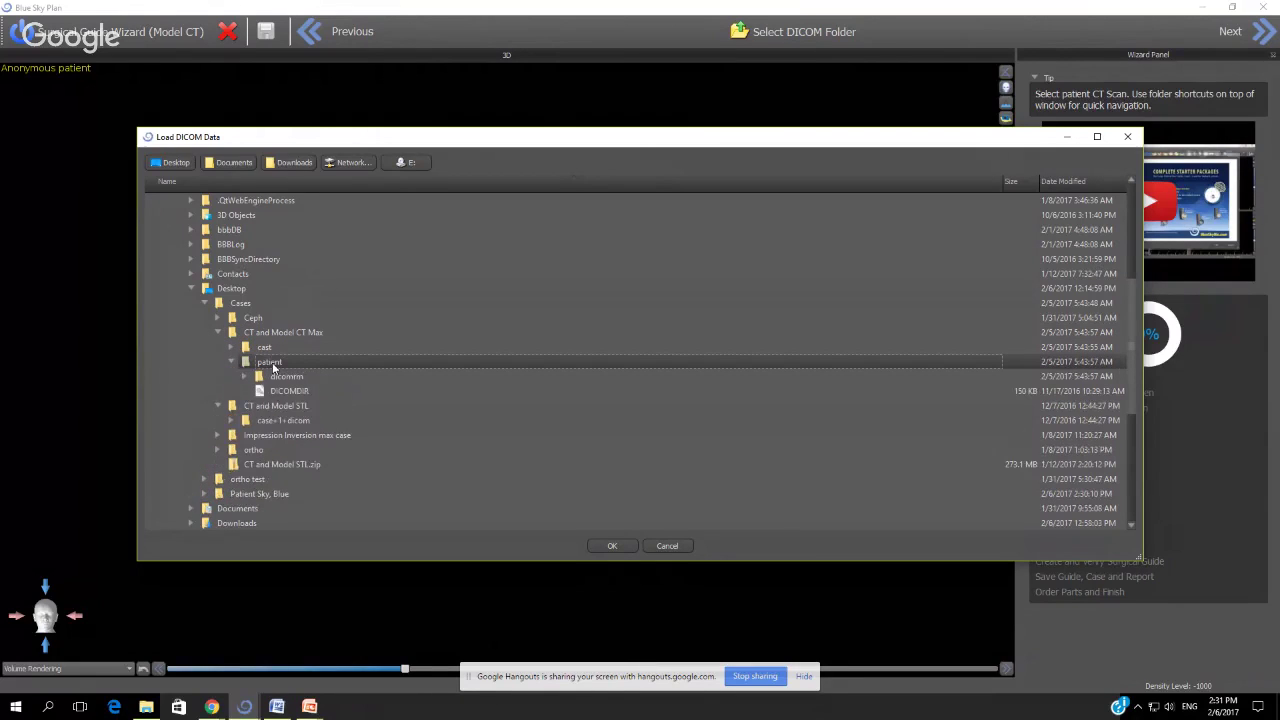
left_click(611, 547)
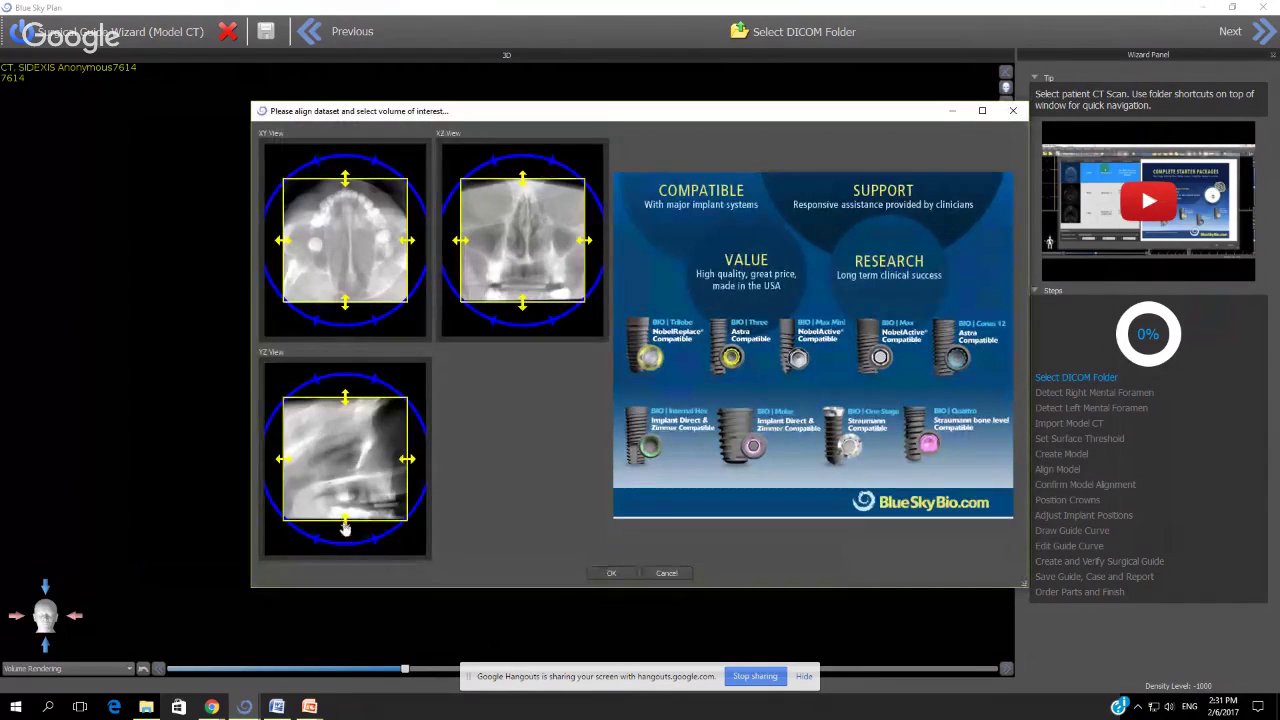
Crop the patient scan's volume of interest from below, behind and above to the maxillary teeth, and accept it
left_click_drag(345, 520, 345, 505)
left_click_drag(277, 463, 330, 459)
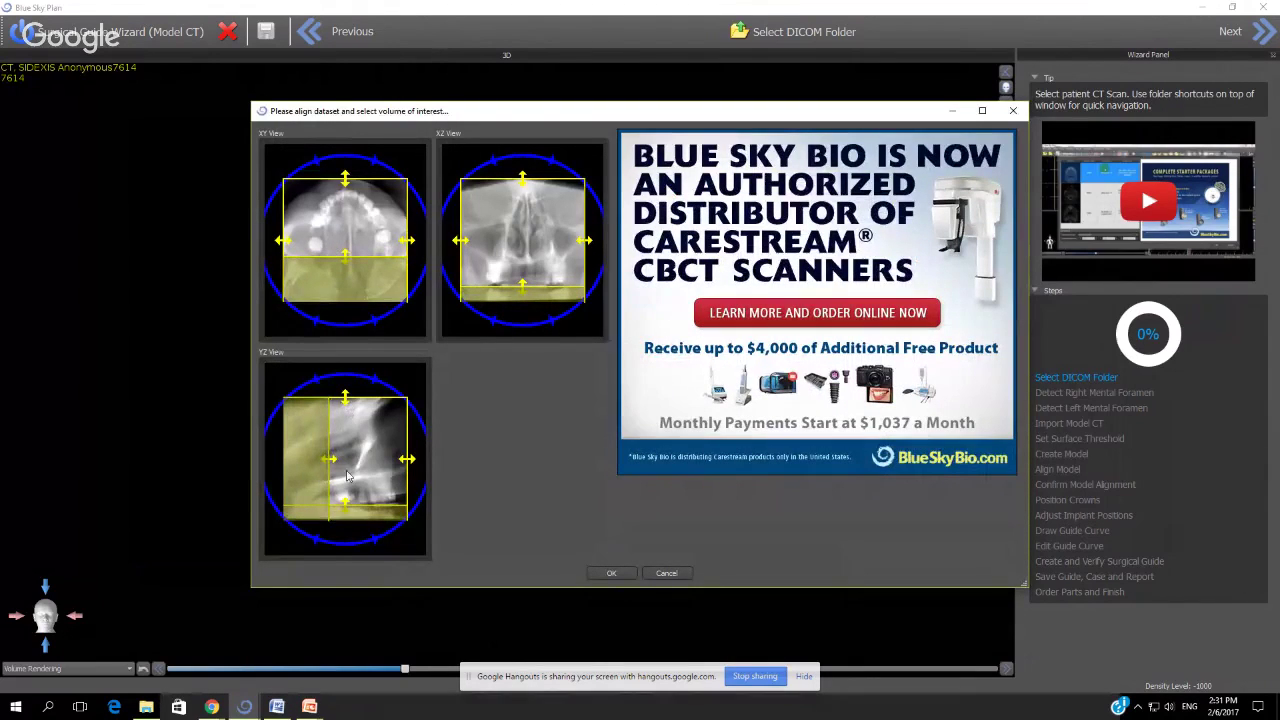
left_click_drag(343, 407, 350, 478)
left_click(611, 573)
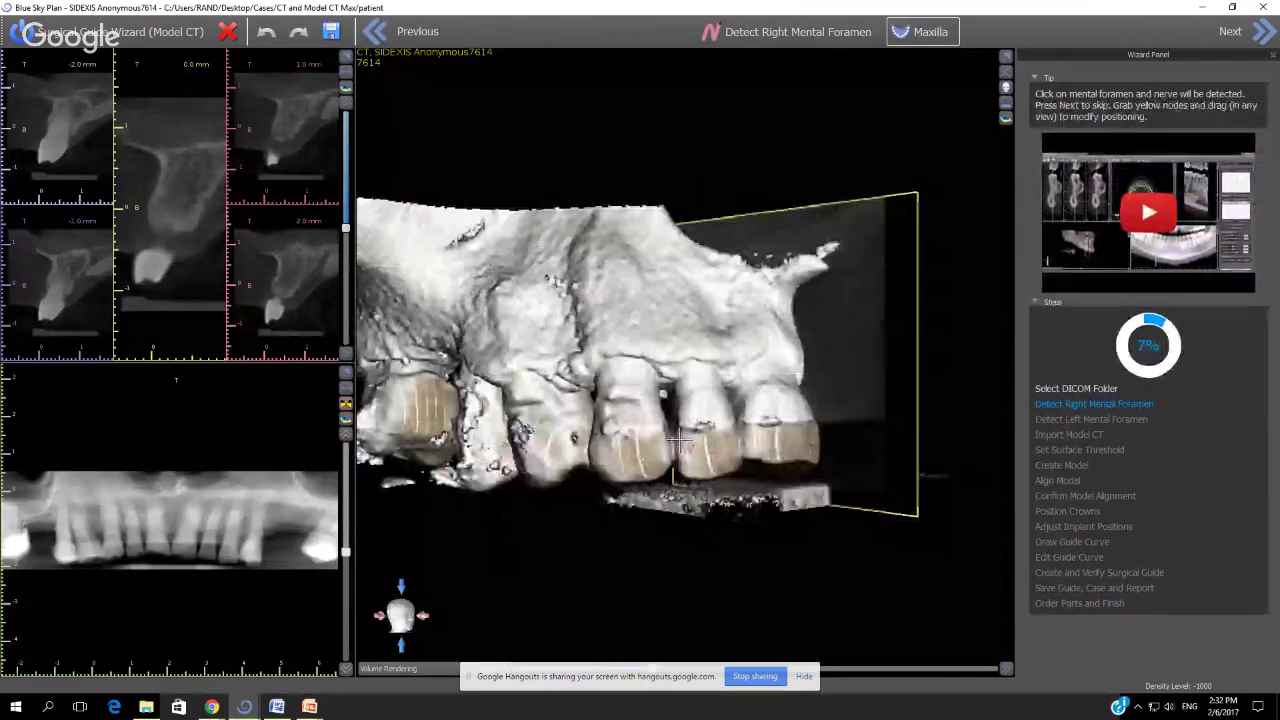
Mark the case as Maxilla, load the model CT from the cast folder and accept its full volume of interest
left_click(928, 38)
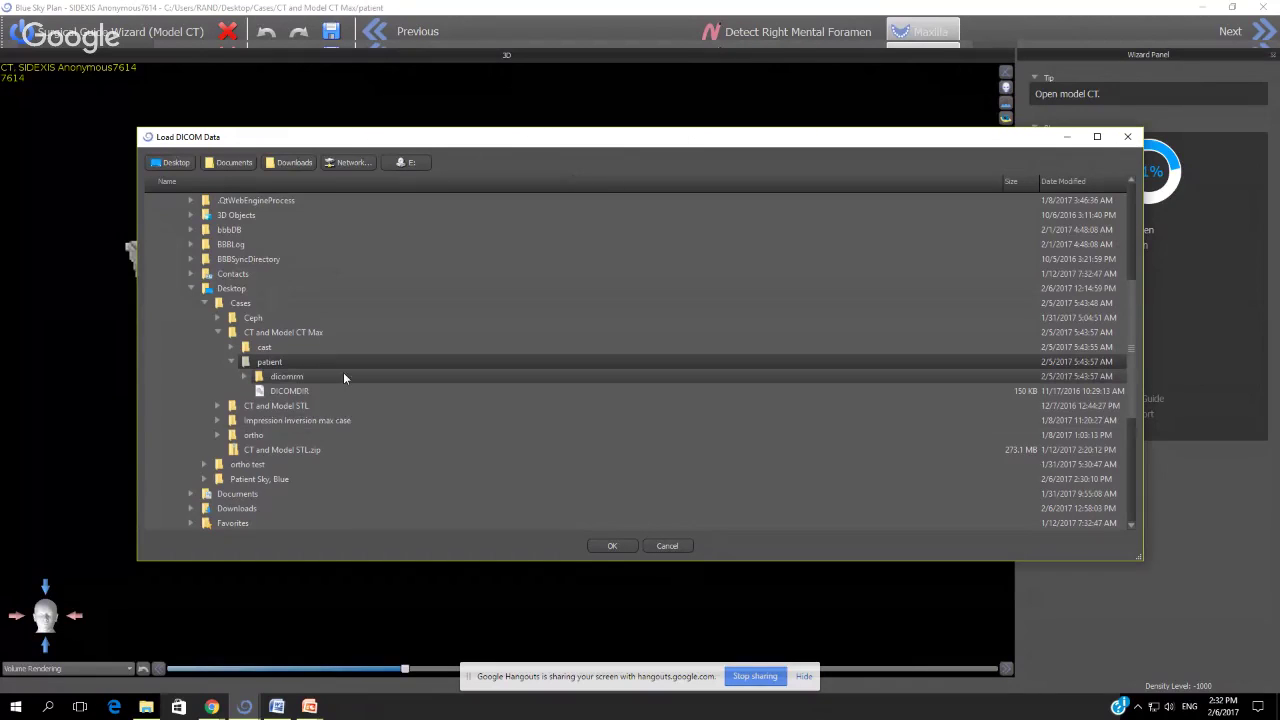
left_click(300, 347)
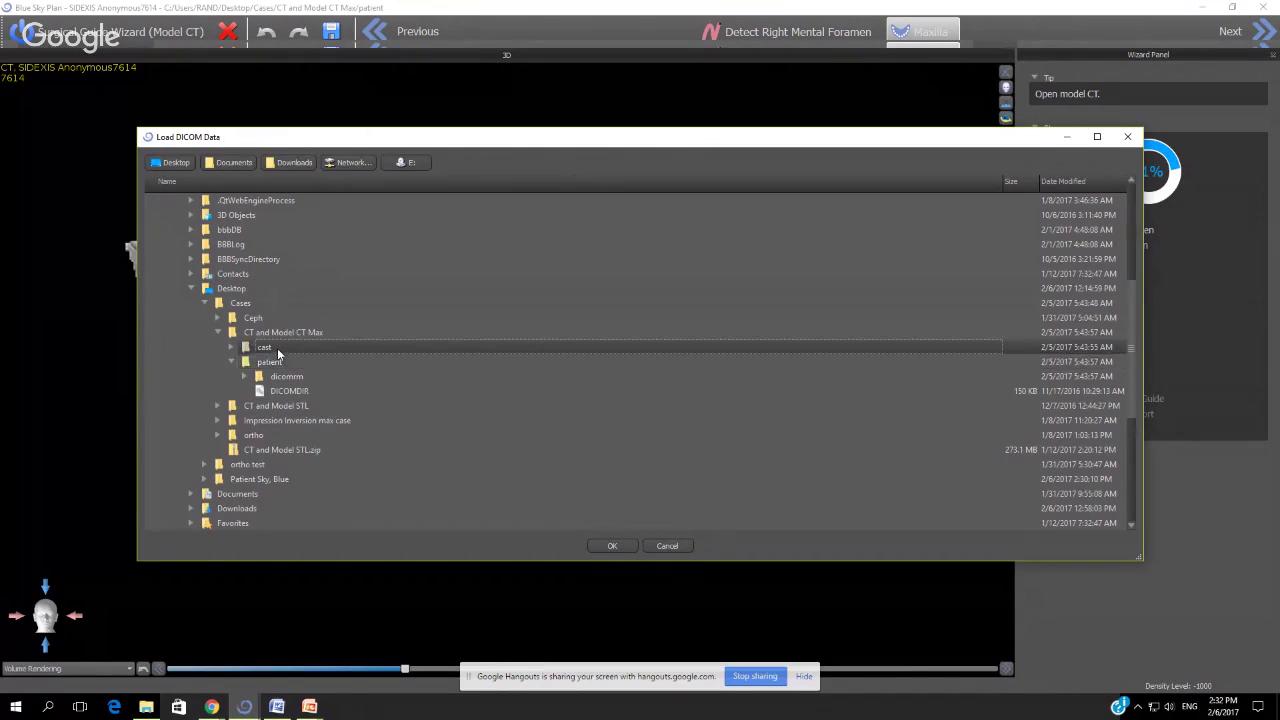
left_click(612, 545)
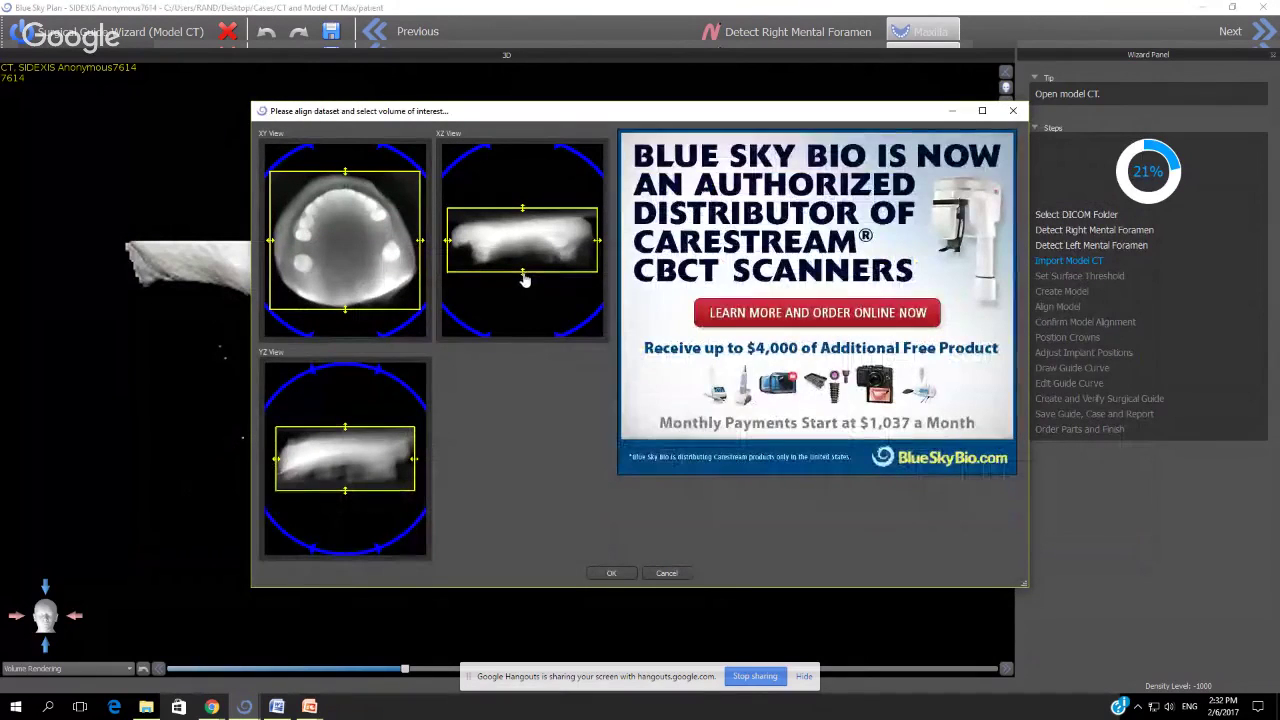
left_click(620, 577)
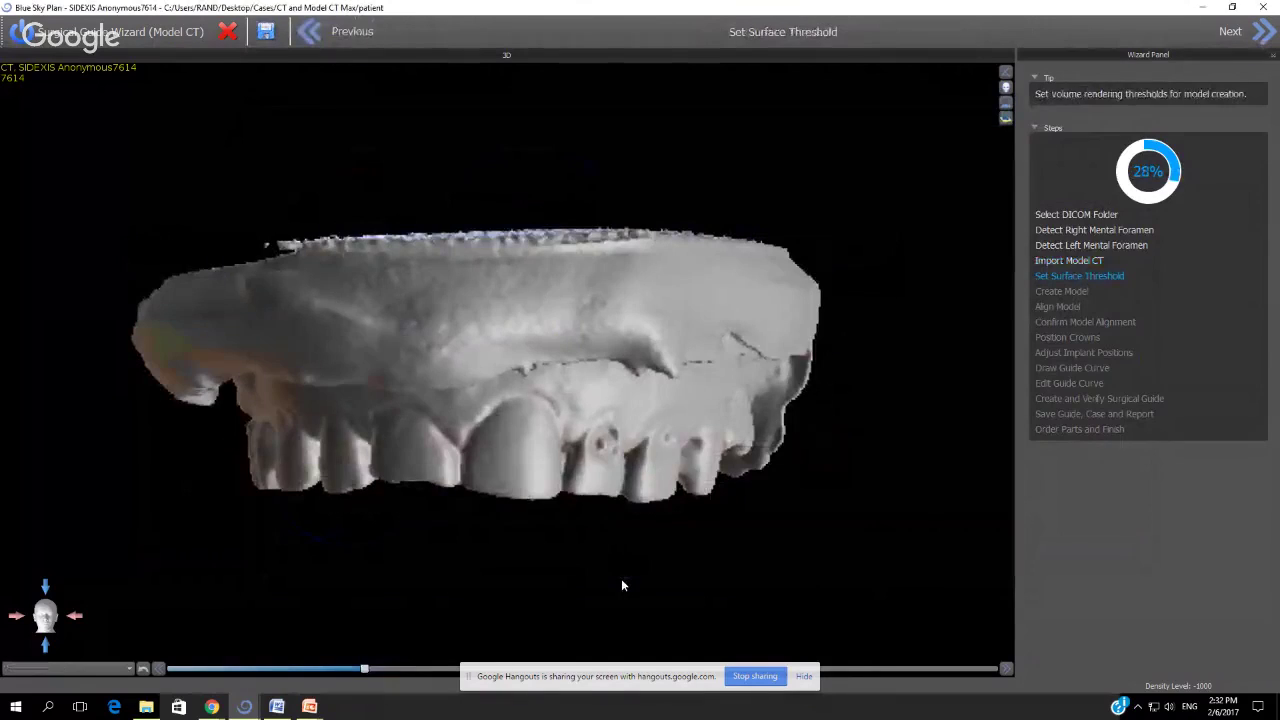
Inspect the cast's surface from the occlusal side, accept the surface threshold and create the model from the visible surface
left_click_drag(723, 314, 534, 131)
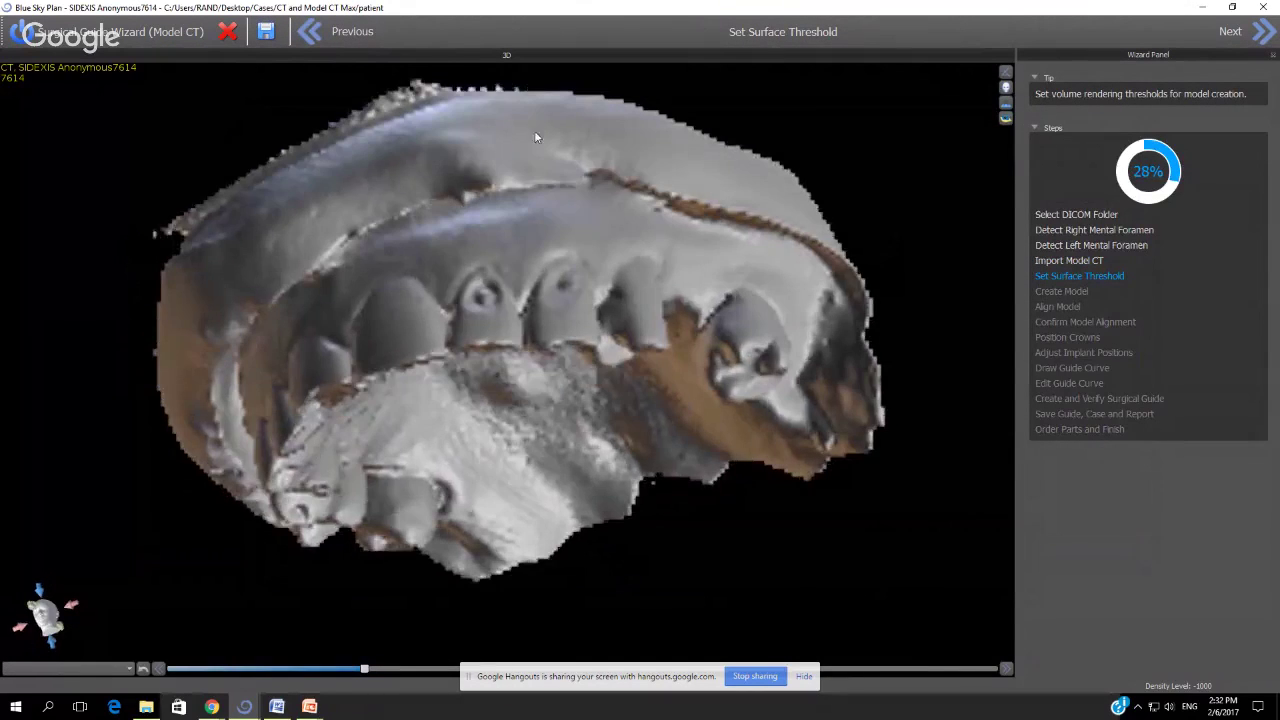
left_click_drag(412, 273, 417, 618)
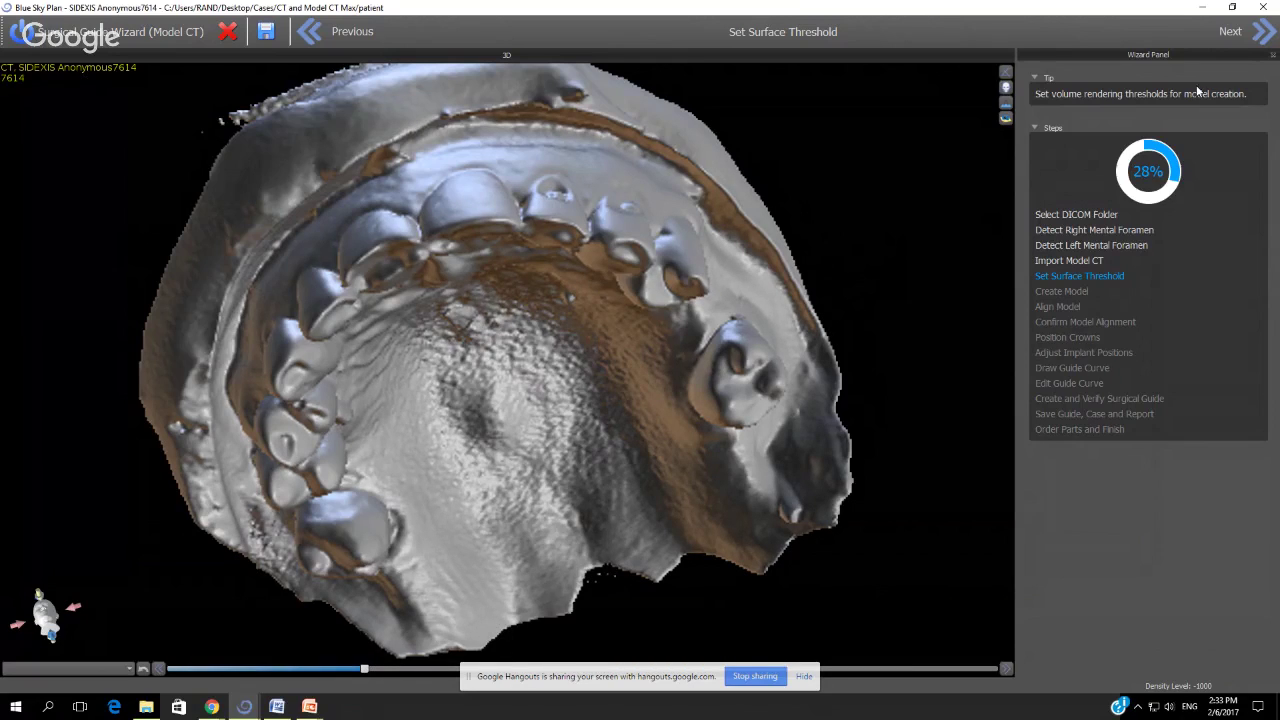
left_click(1263, 33)
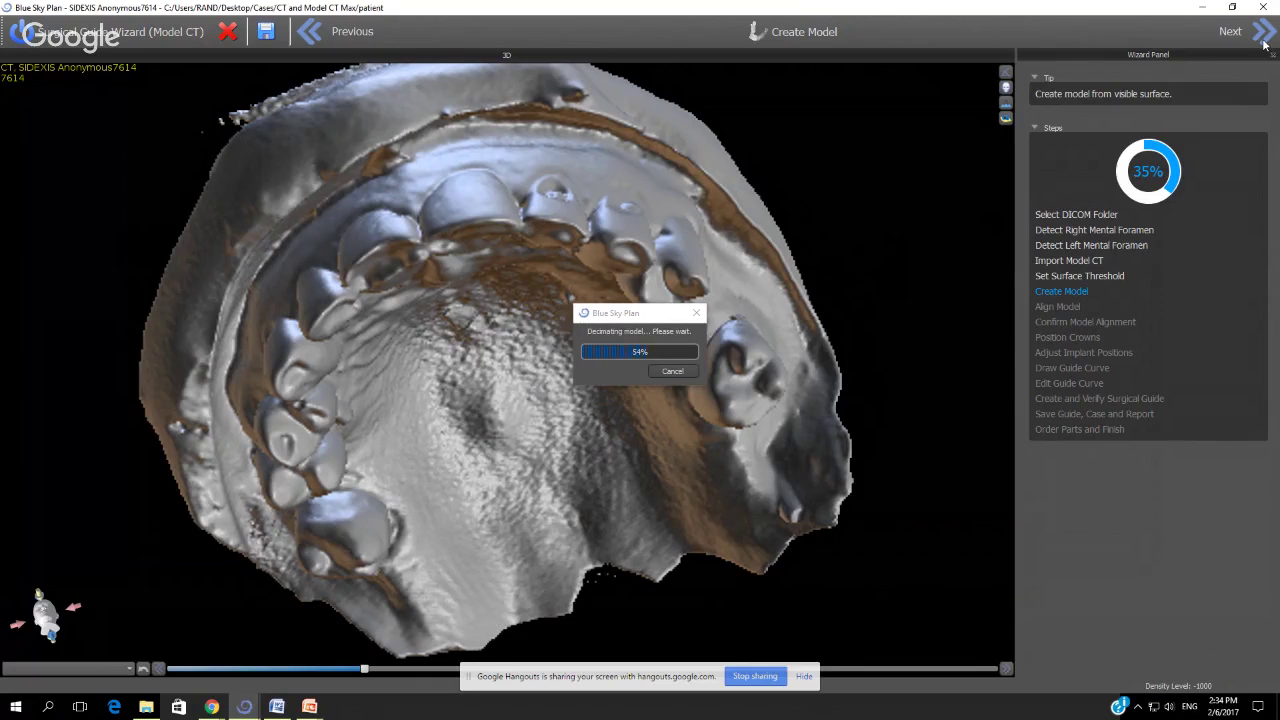
left_click(1263, 40)
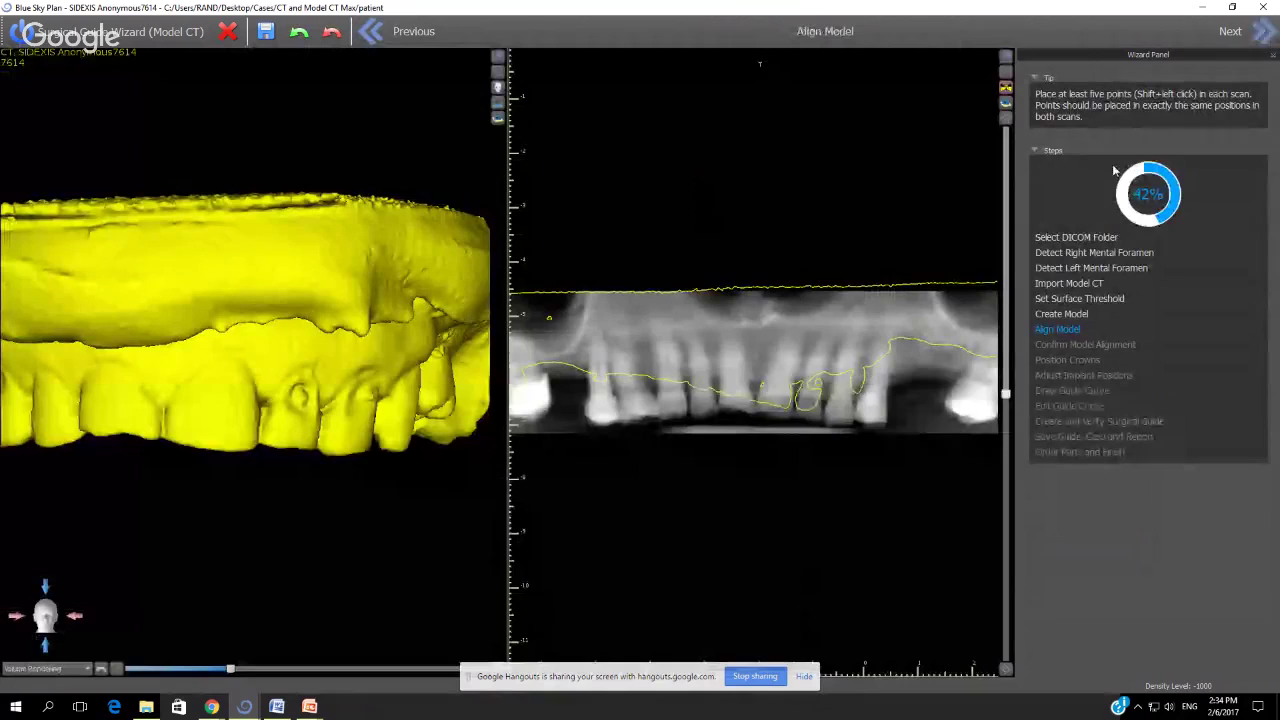
Place seven alignment points on tooth crowns across the panoramic view, from one end molar to the other
left_click_drag(381, 357, 258, 386)
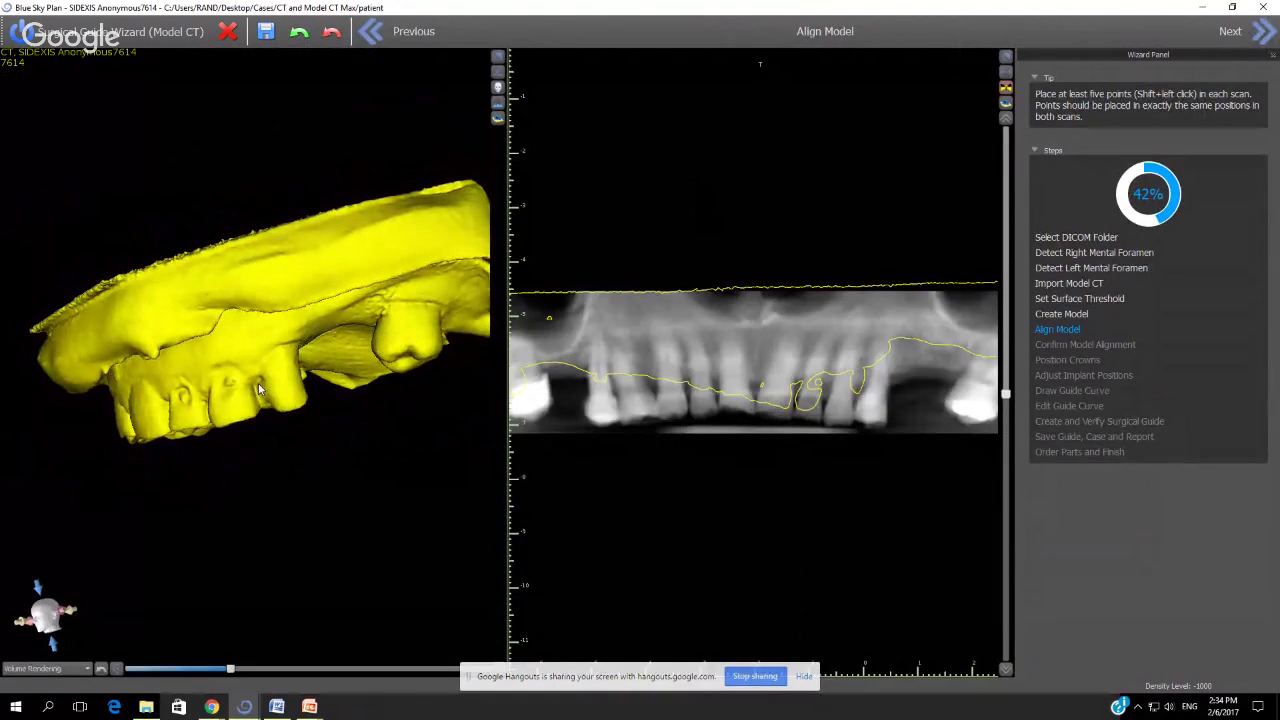
left_click(974, 403, "shift")
left_click(870, 411, "shift")
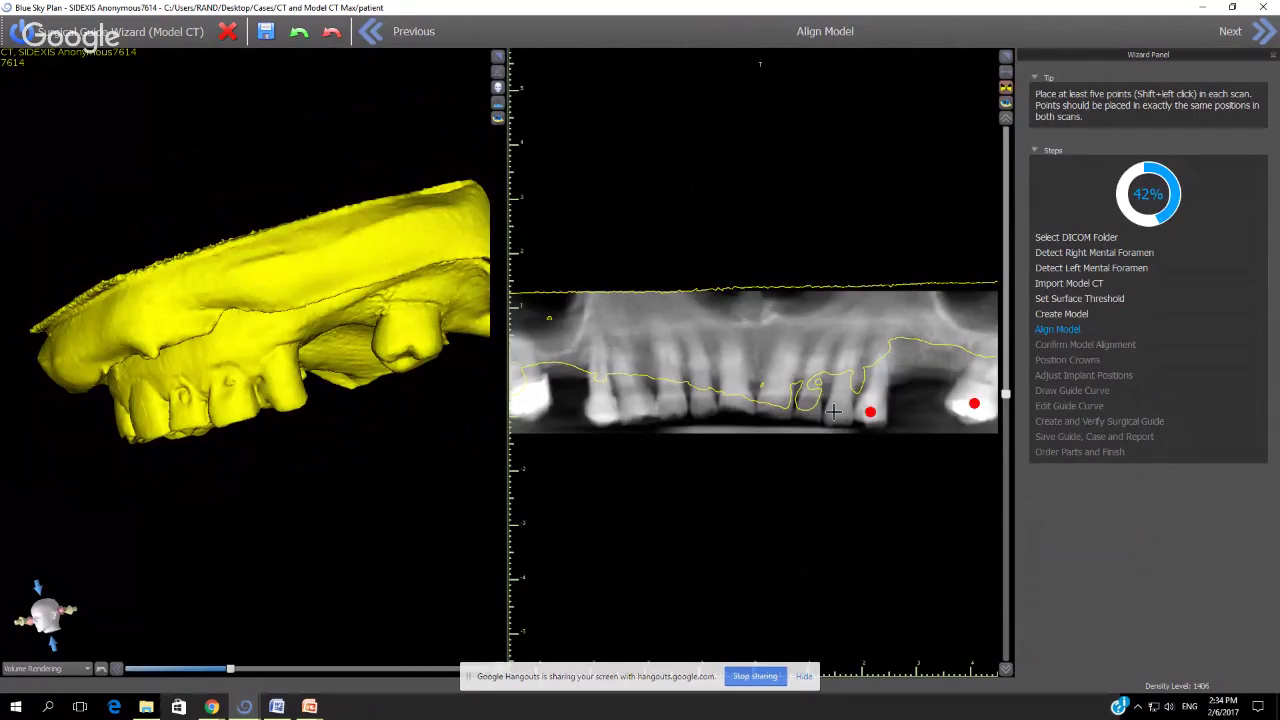
left_click(810, 410, "shift")
left_click(734, 401, "shift")
left_click(669, 406, "shift")
left_click(602, 412, "shift")
left_click(531, 403, "shift")
Place the matching alignment points on the cast's tooth crowns, from one end molar to the other, and align the model to the scan
left_click(405, 334, "shift")
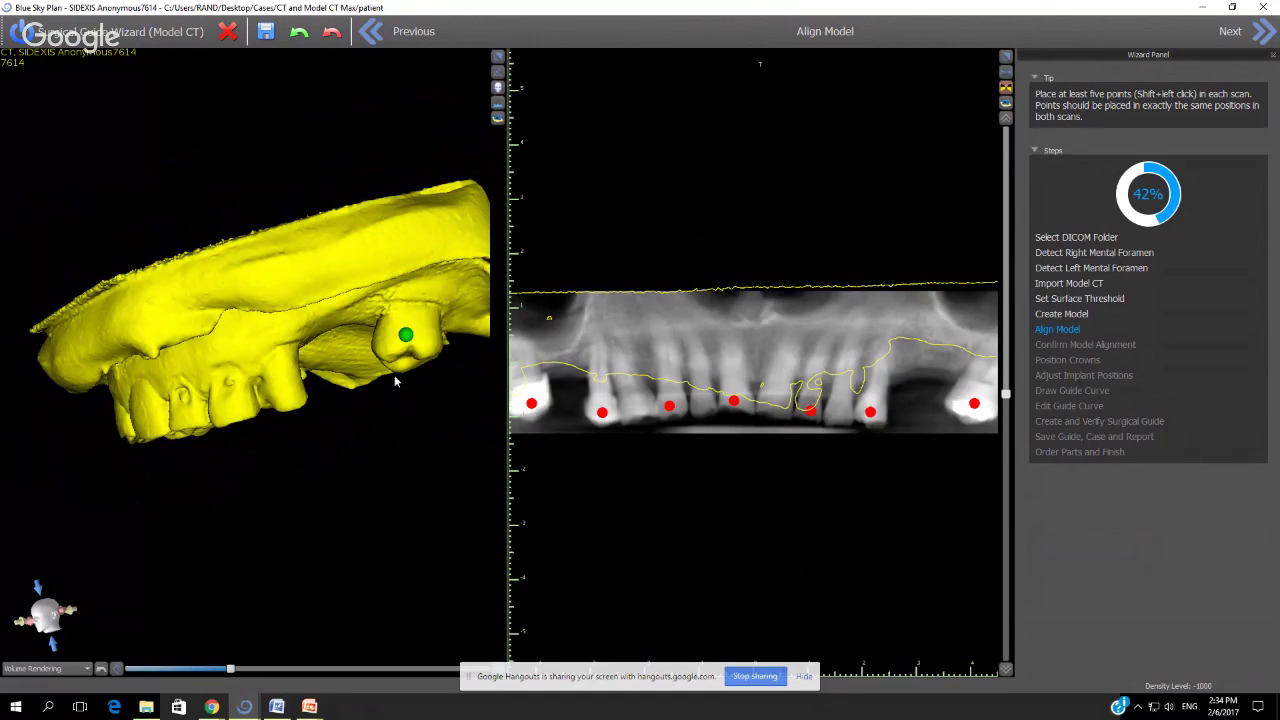
left_click_drag(363, 424, 238, 398)
left_click(340, 402, "shift")
left_click(249, 430, "shift")
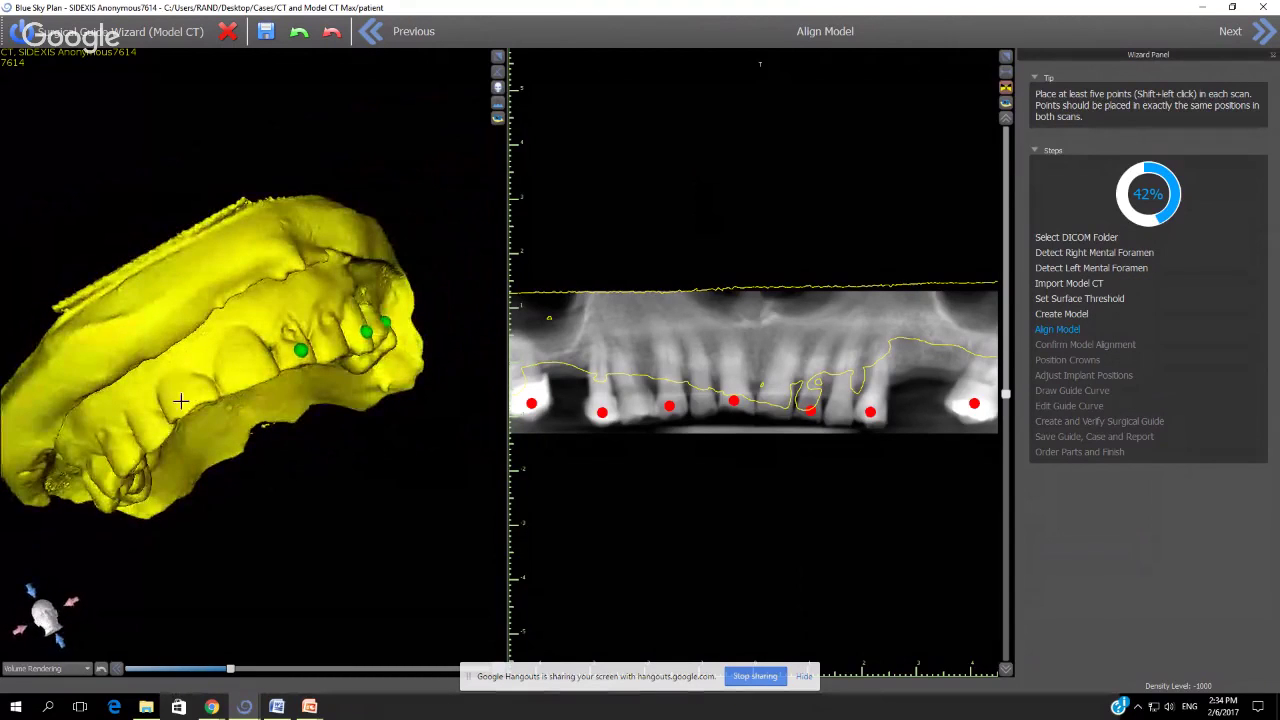
left_click_drag(168, 494, 240, 445)
left_click(208, 478, "shift")
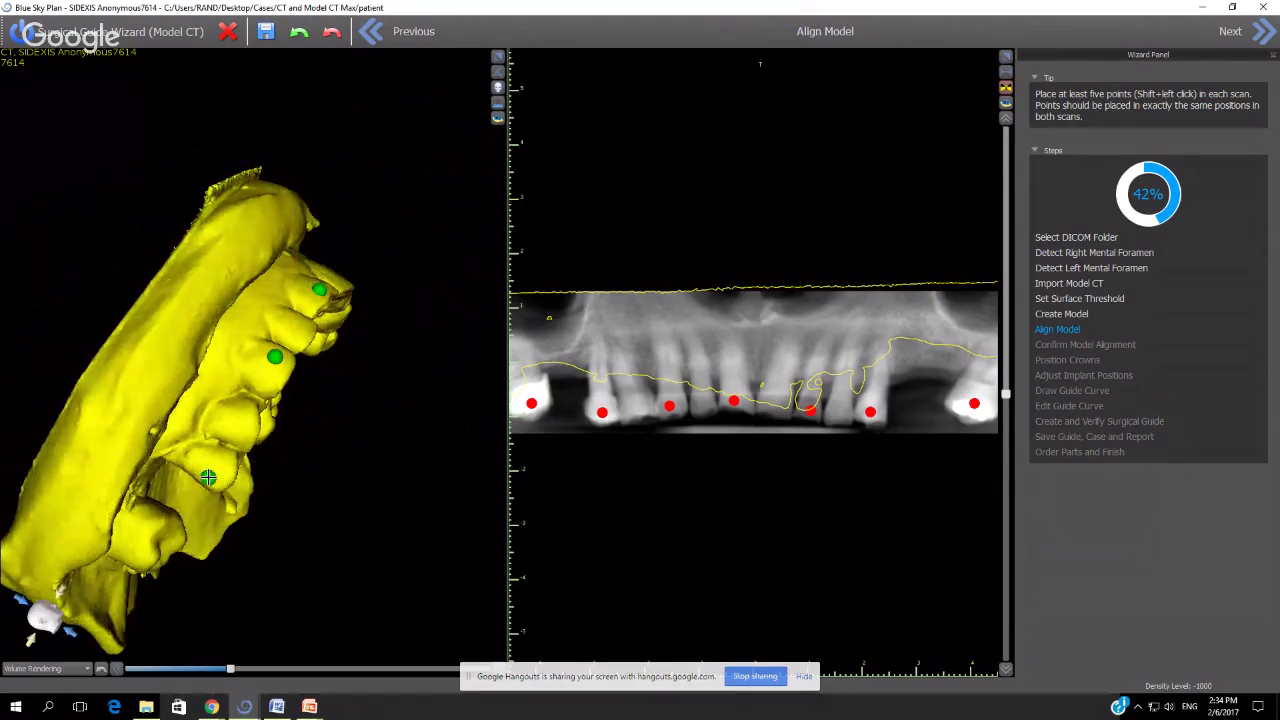
left_click(143, 535, "shift")
left_click(1262, 40)
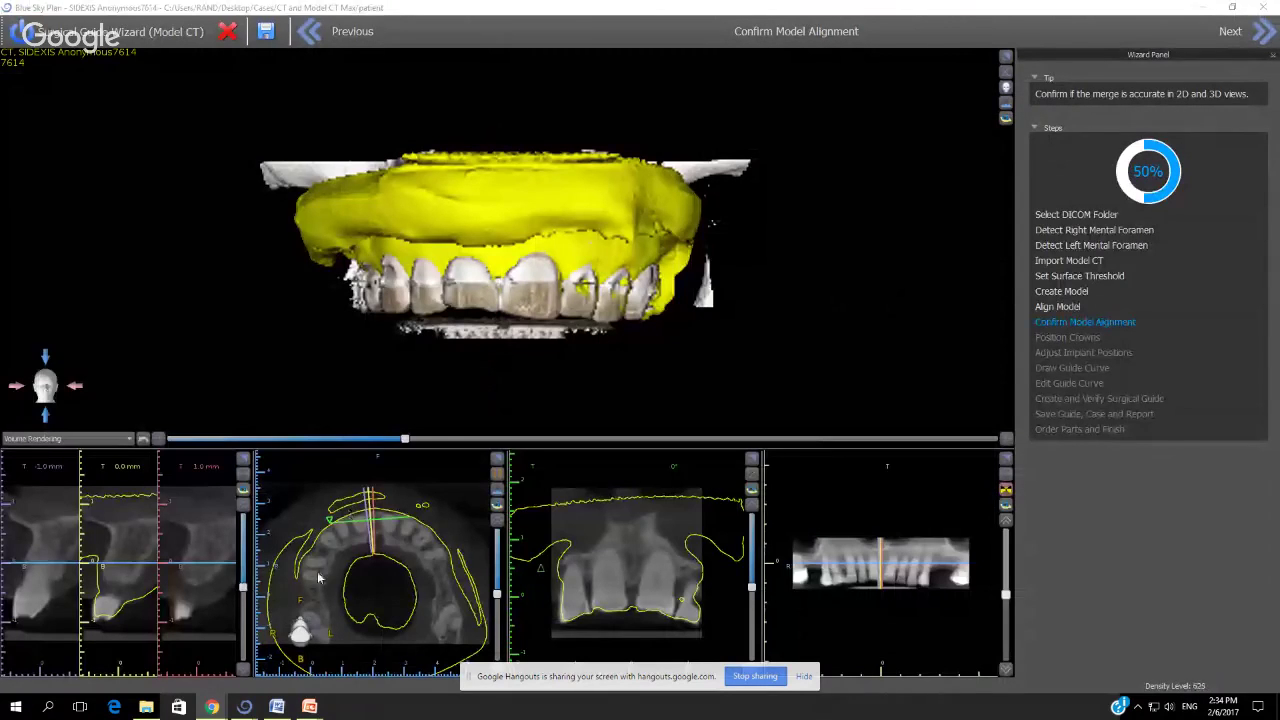
Check the cast outline against the teeth in the cross-sectional and axial slices, and accept the model alignment
left_click_drag(243, 587, 243, 585)
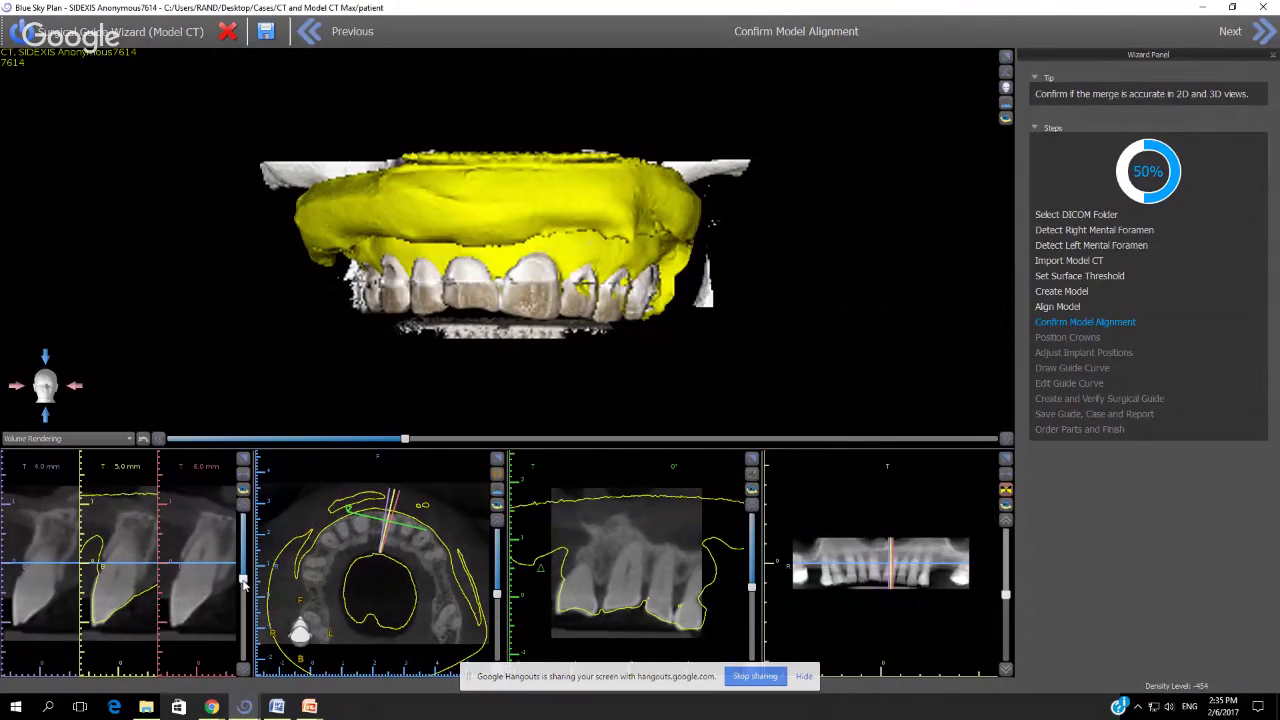
left_click_drag(497, 594, 497, 621)
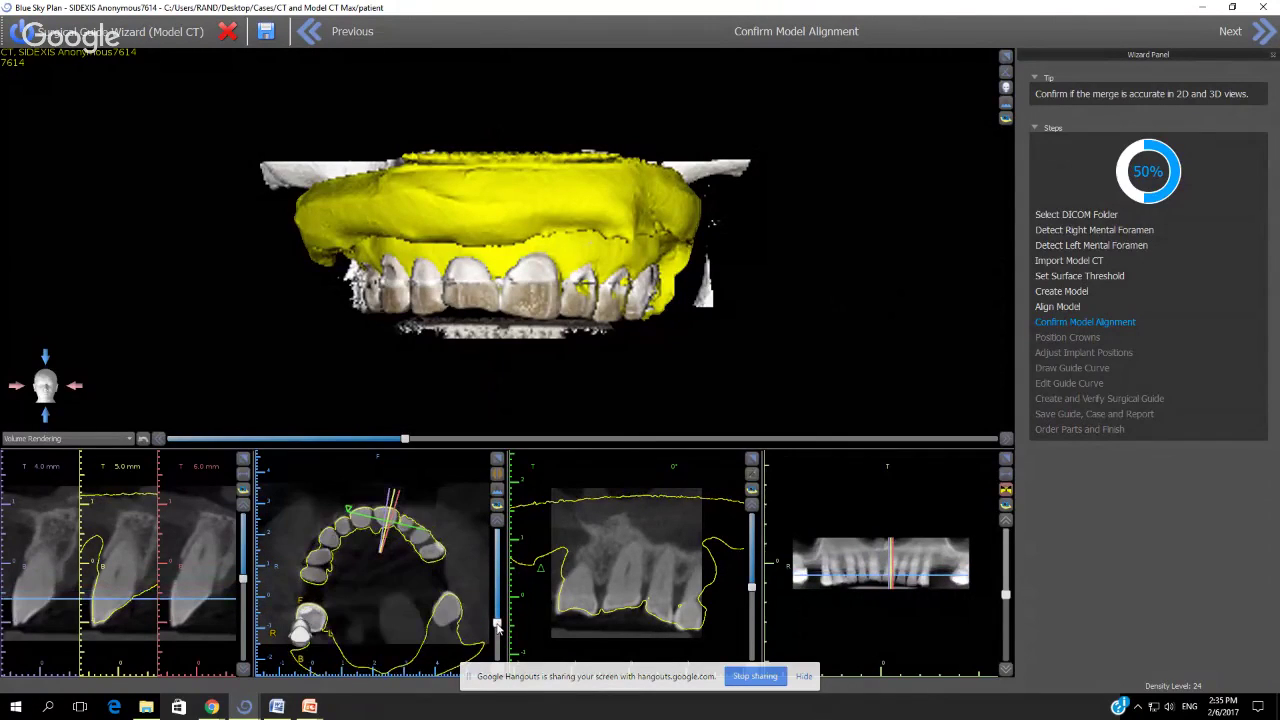
left_click(1255, 37)
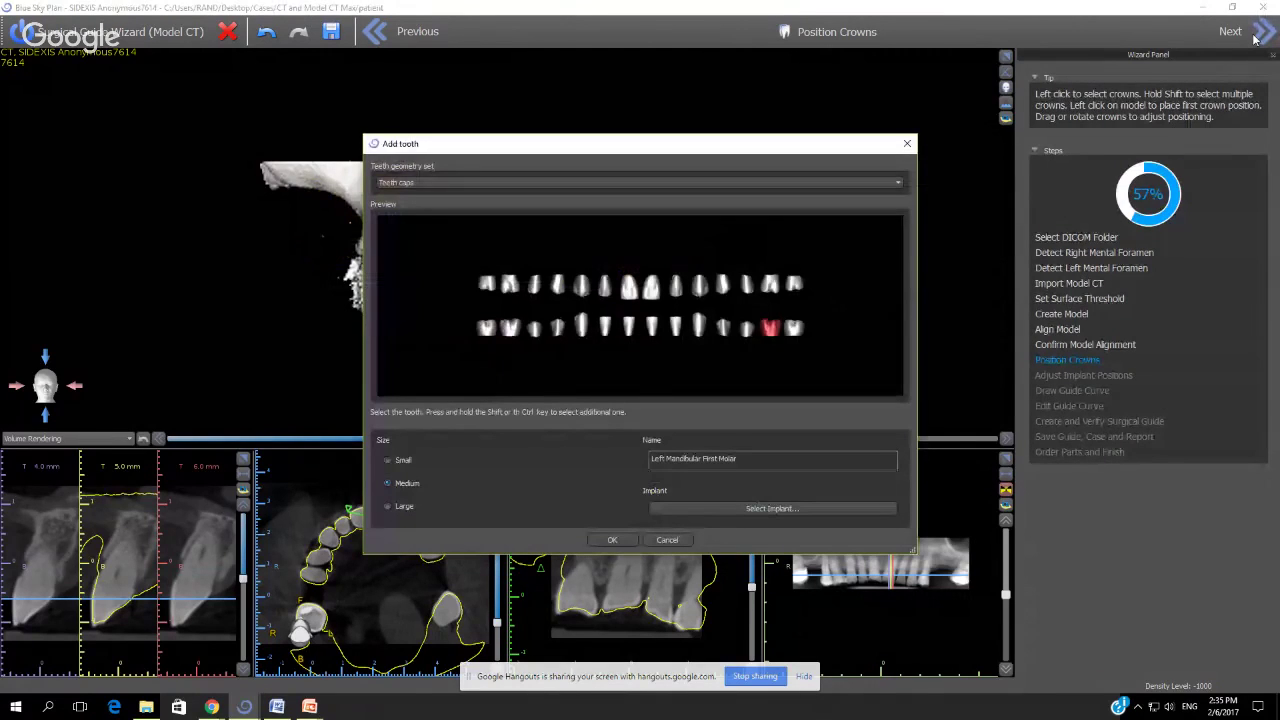
Select the Left Maxillary First Molar for the new crown and choose a BIO | Quattro implant with the 4.8 platform
left_click(770, 286)
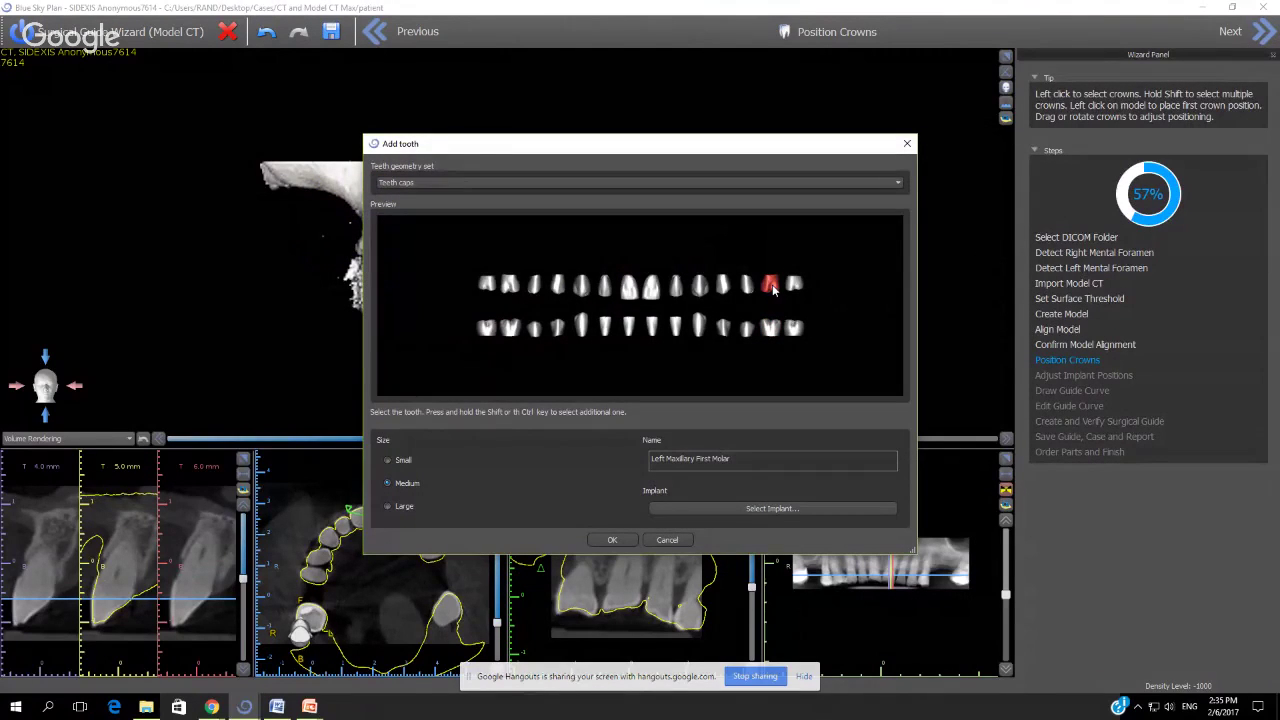
left_click(786, 513)
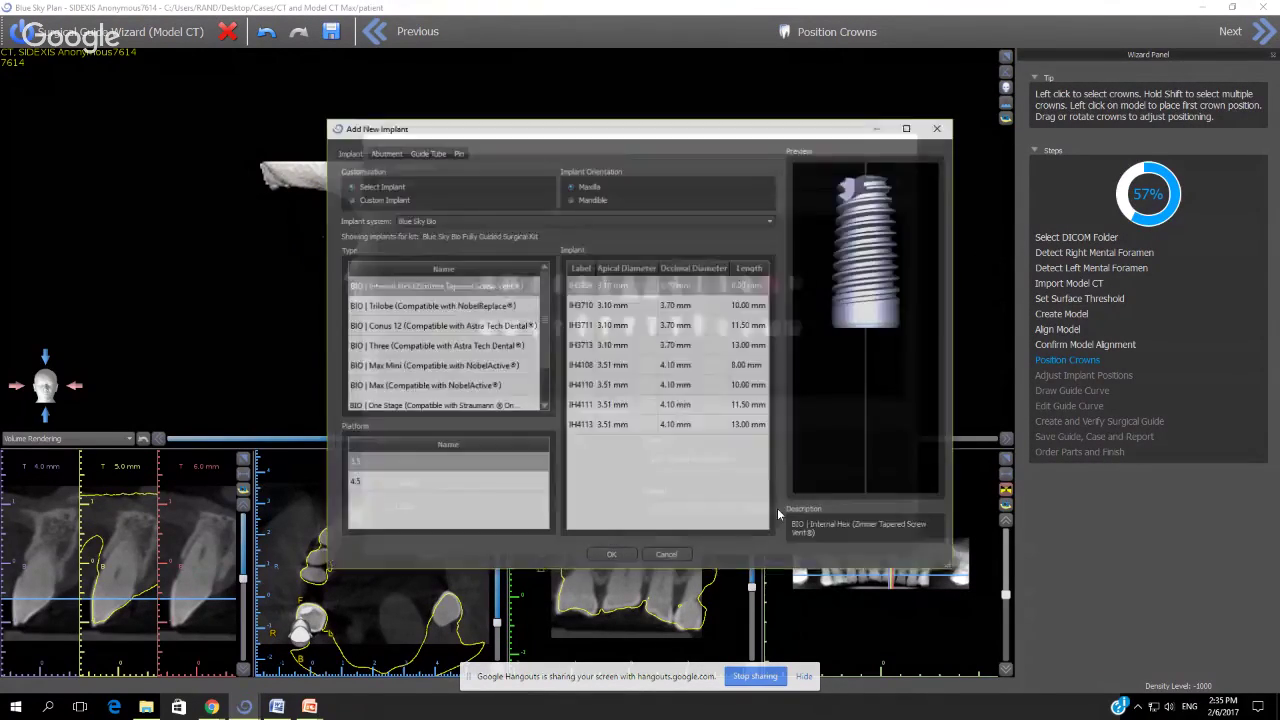
left_click(358, 484)
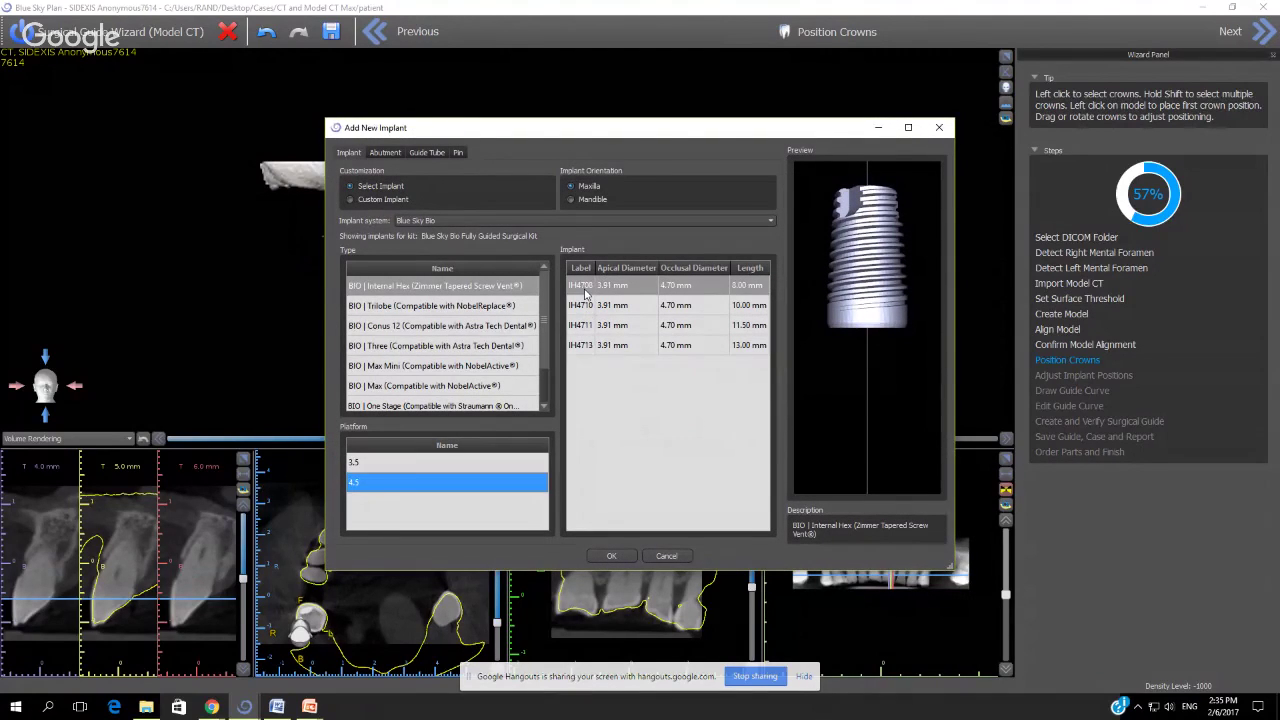
left_click(378, 387)
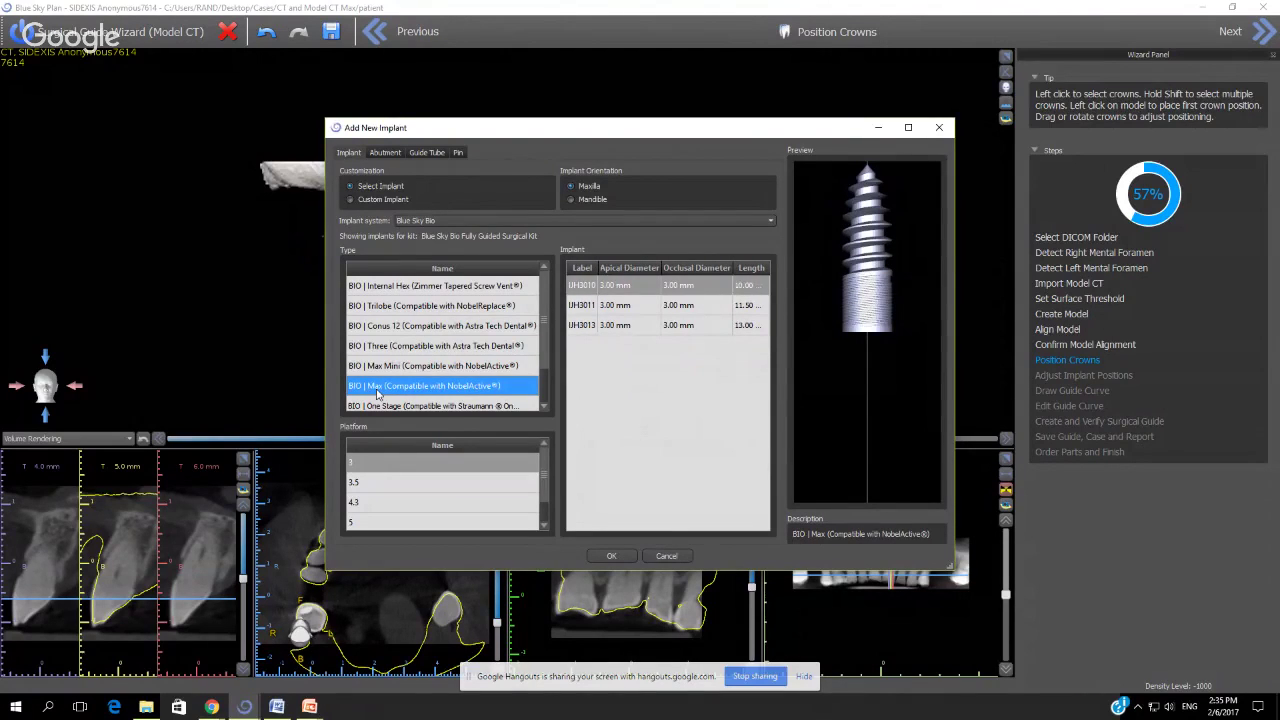
scroll(378, 400, "down", 1)
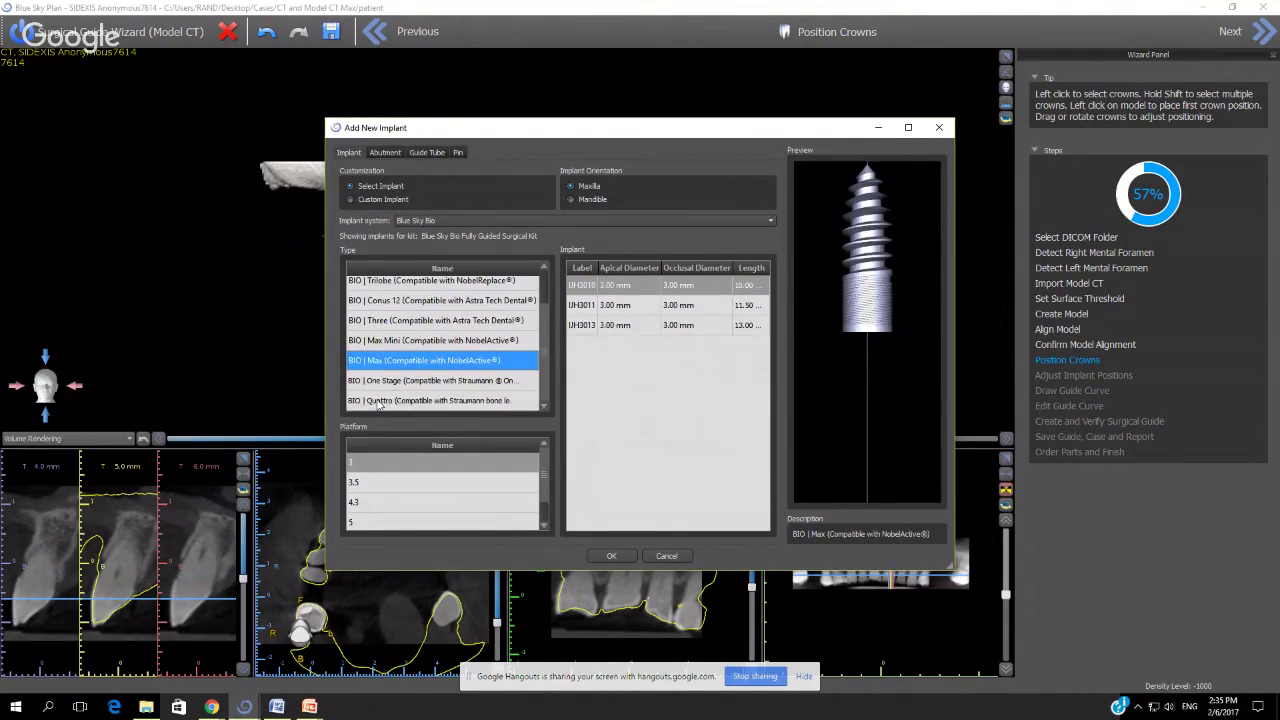
left_click(378, 401)
left_click(378, 483)
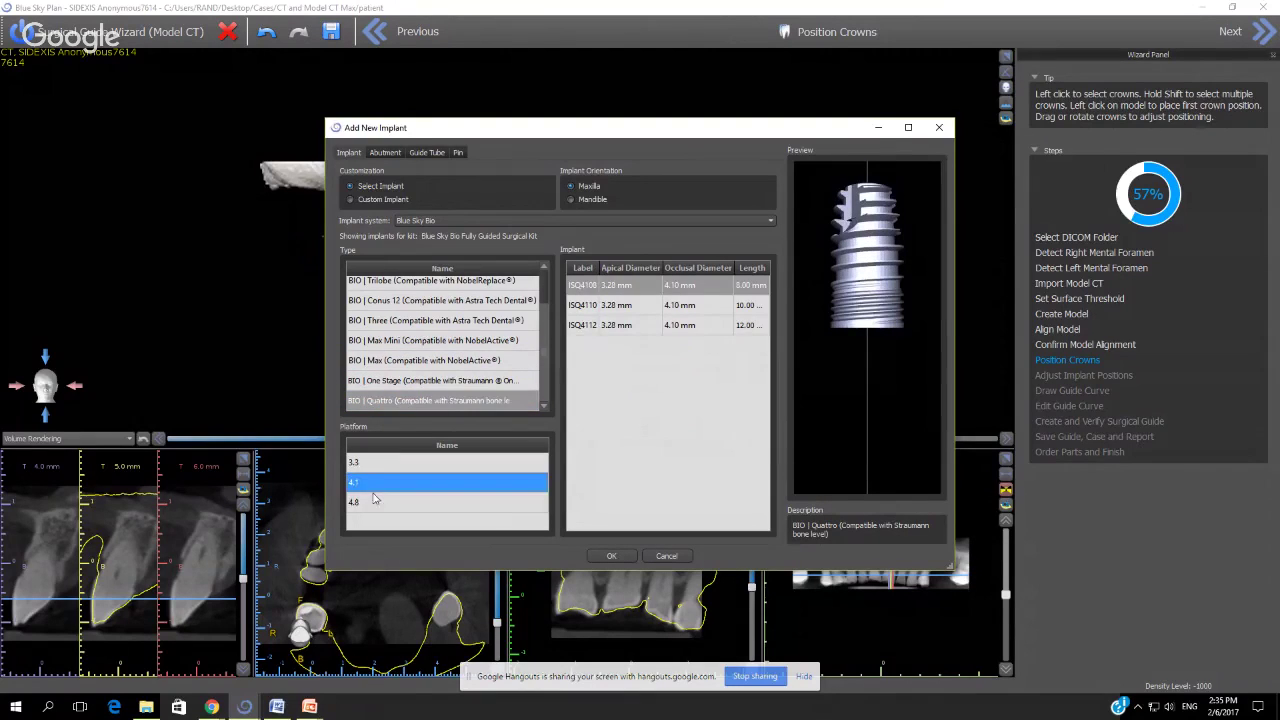
left_click(375, 501)
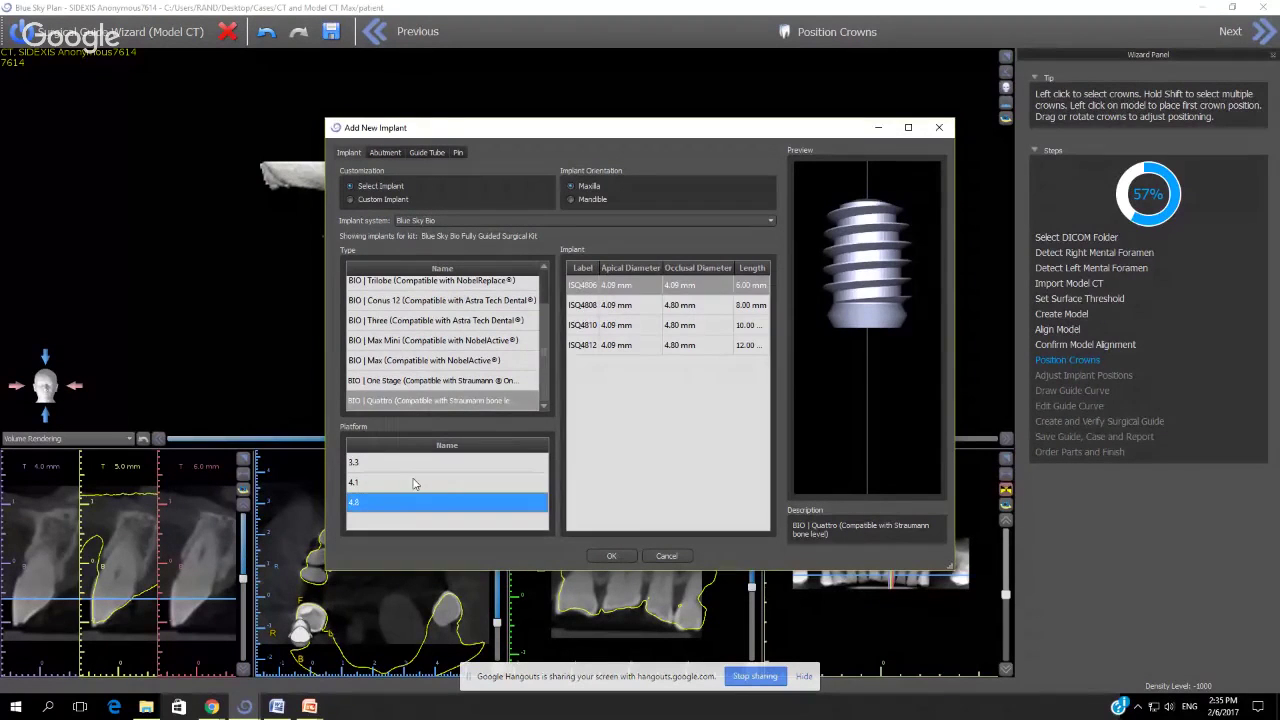
Choose the 8.00 mm long implant of 4.80 mm occlusal diameter, and confirm both the implant and the tooth
left_click(596, 304)
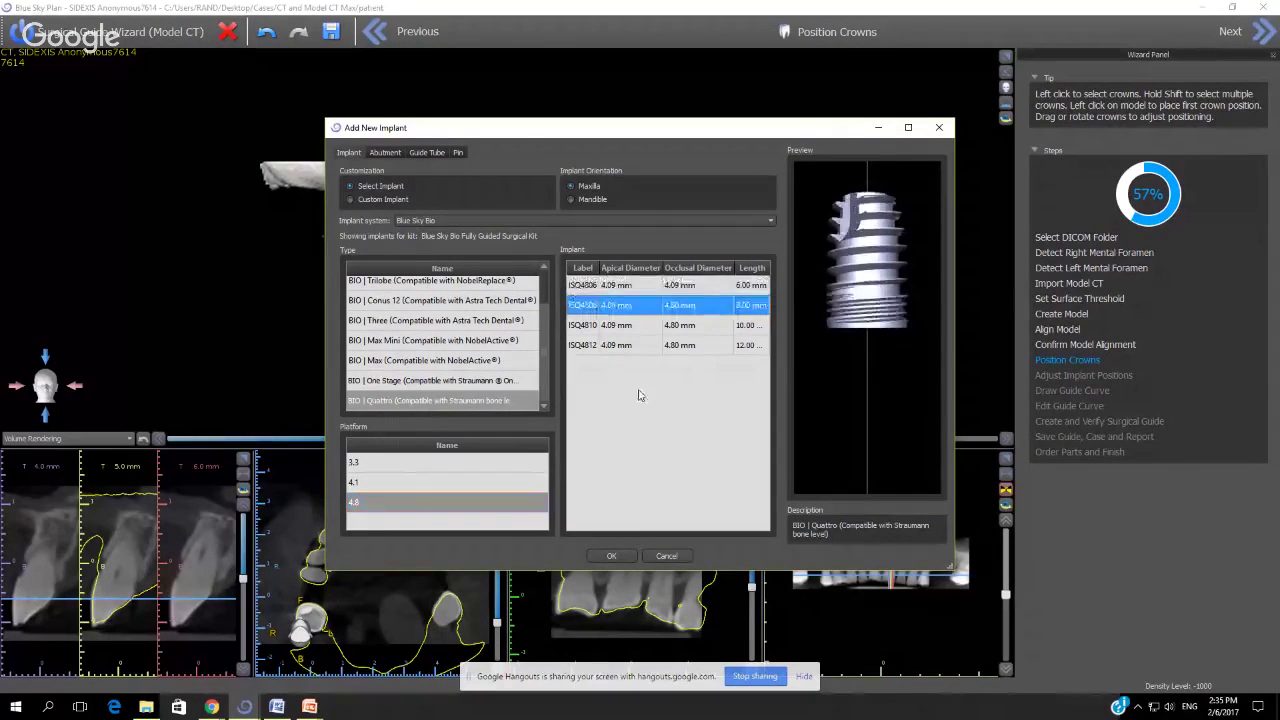
left_click(588, 290)
left_click(590, 306)
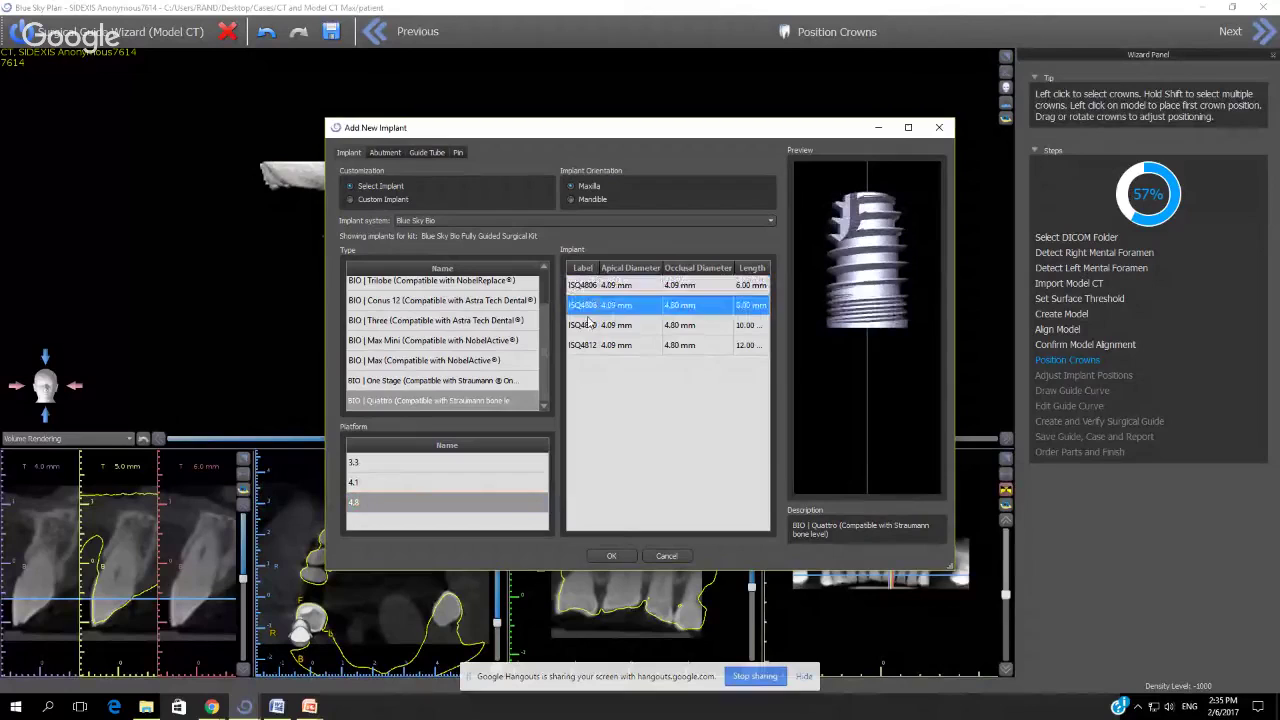
left_click(612, 556)
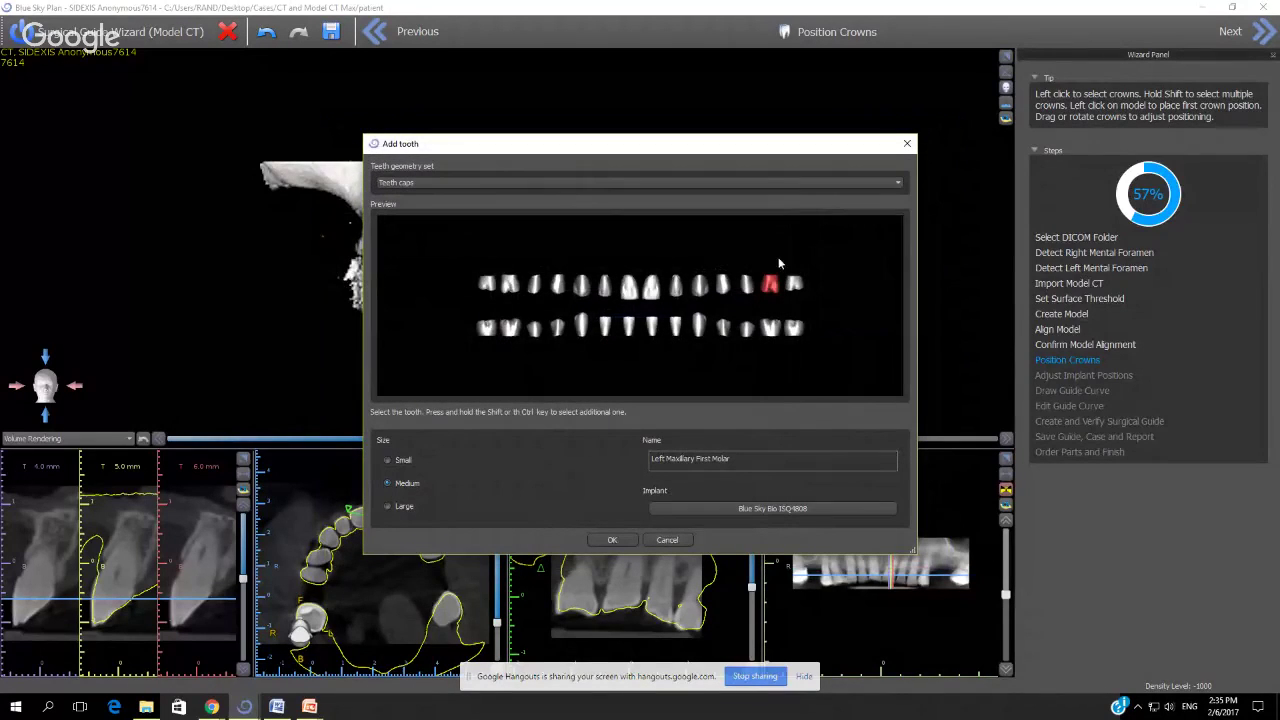
left_click(612, 540)
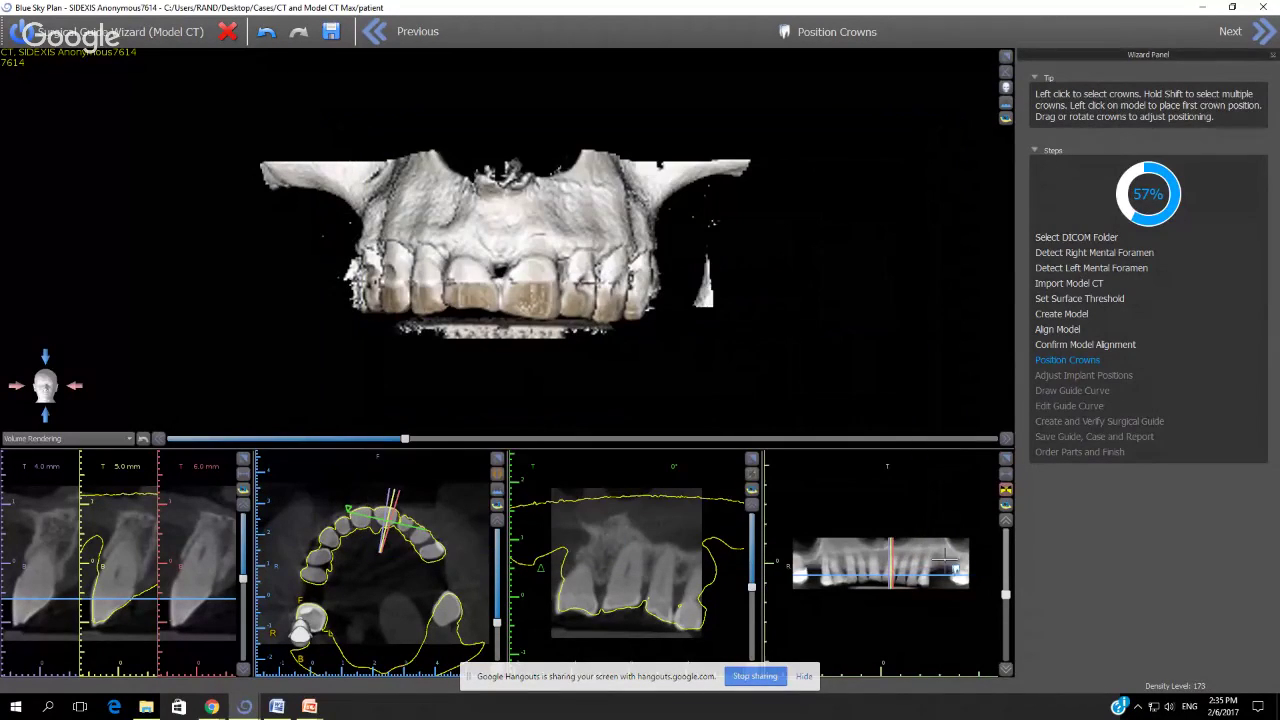
Place the crown with its implant in the left first molar gap and raise it level with the neighbouring teeth
left_click(940, 568)
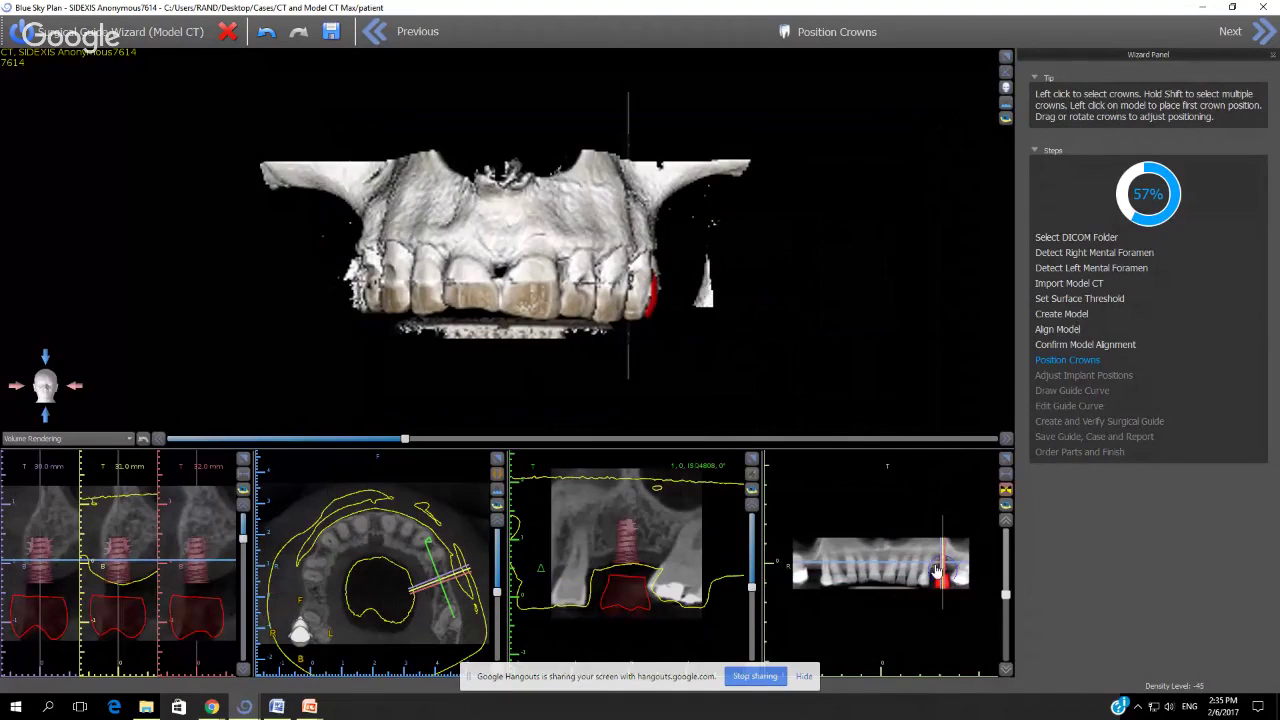
left_click(613, 262)
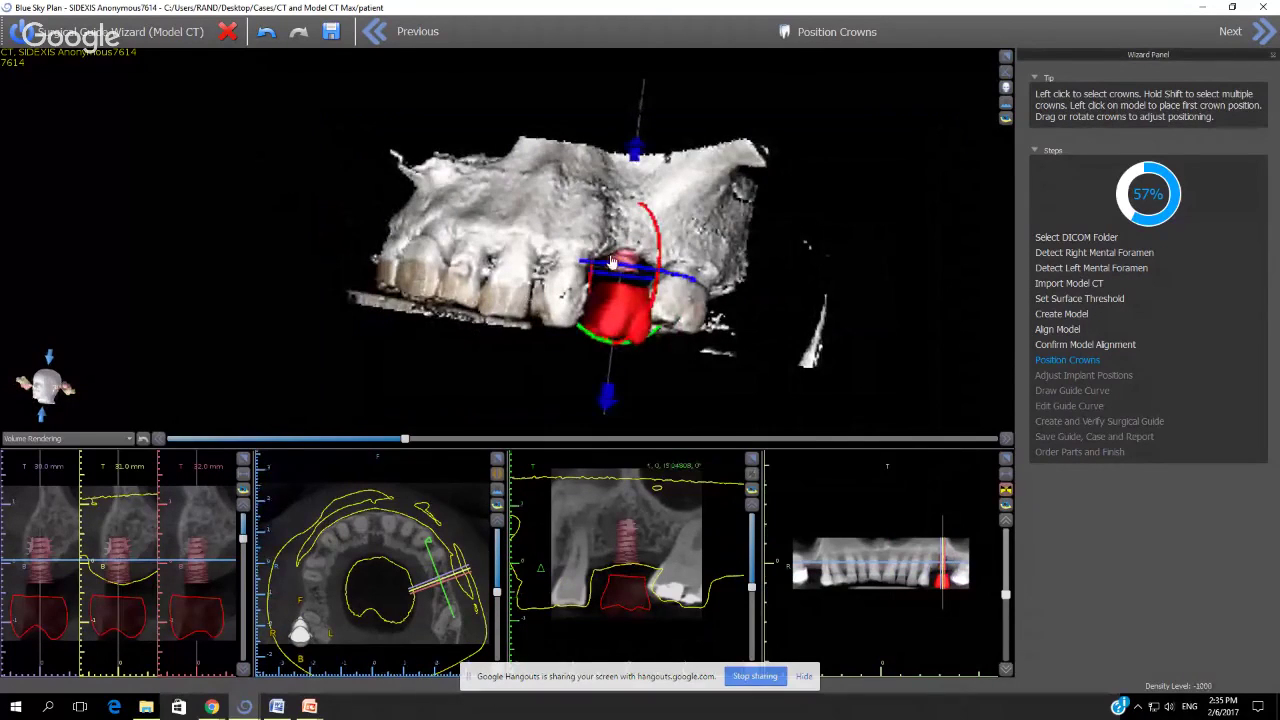
left_click_drag(613, 262, 630, 234)
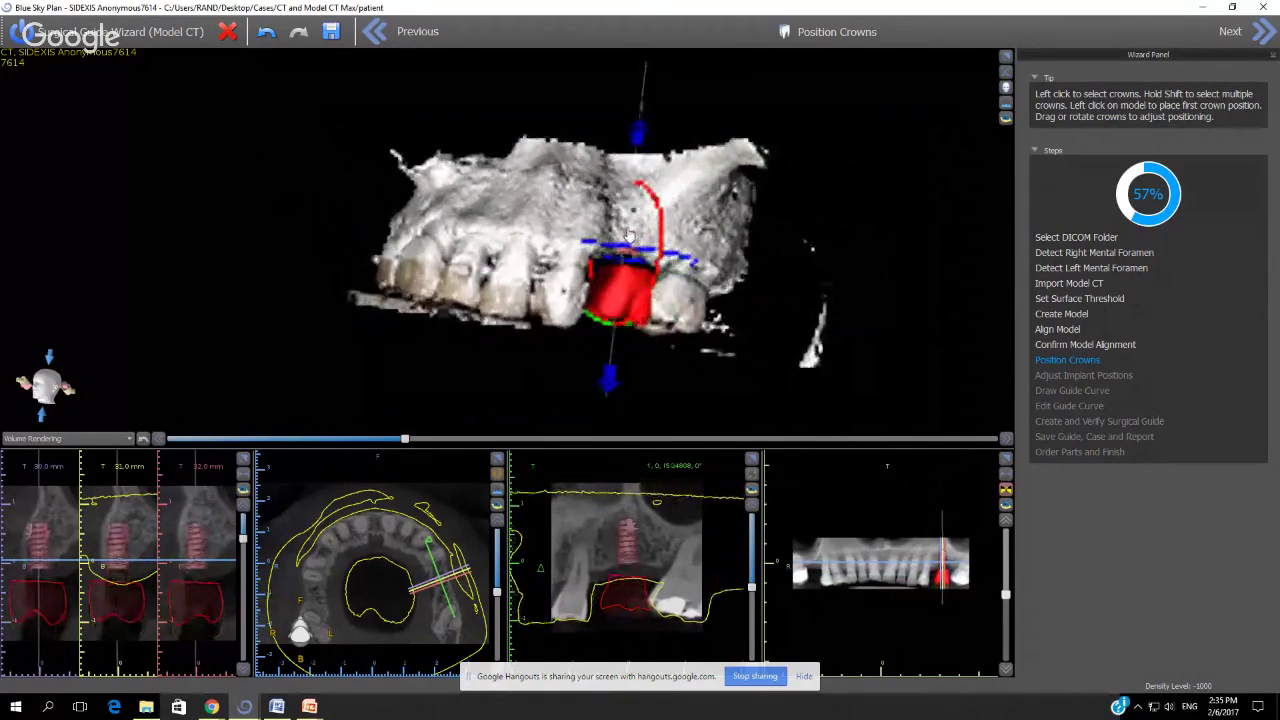
left_click(199, 542)
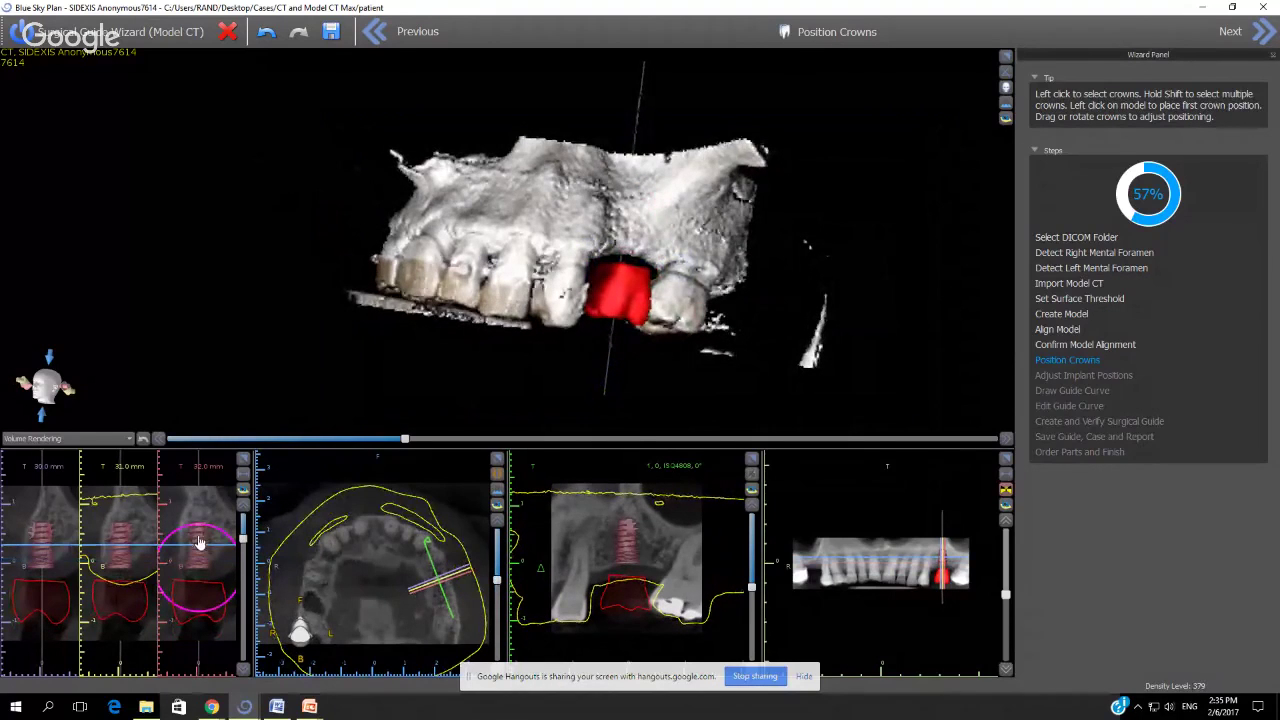
left_click_drag(640, 398, 543, 375)
left_click(598, 278)
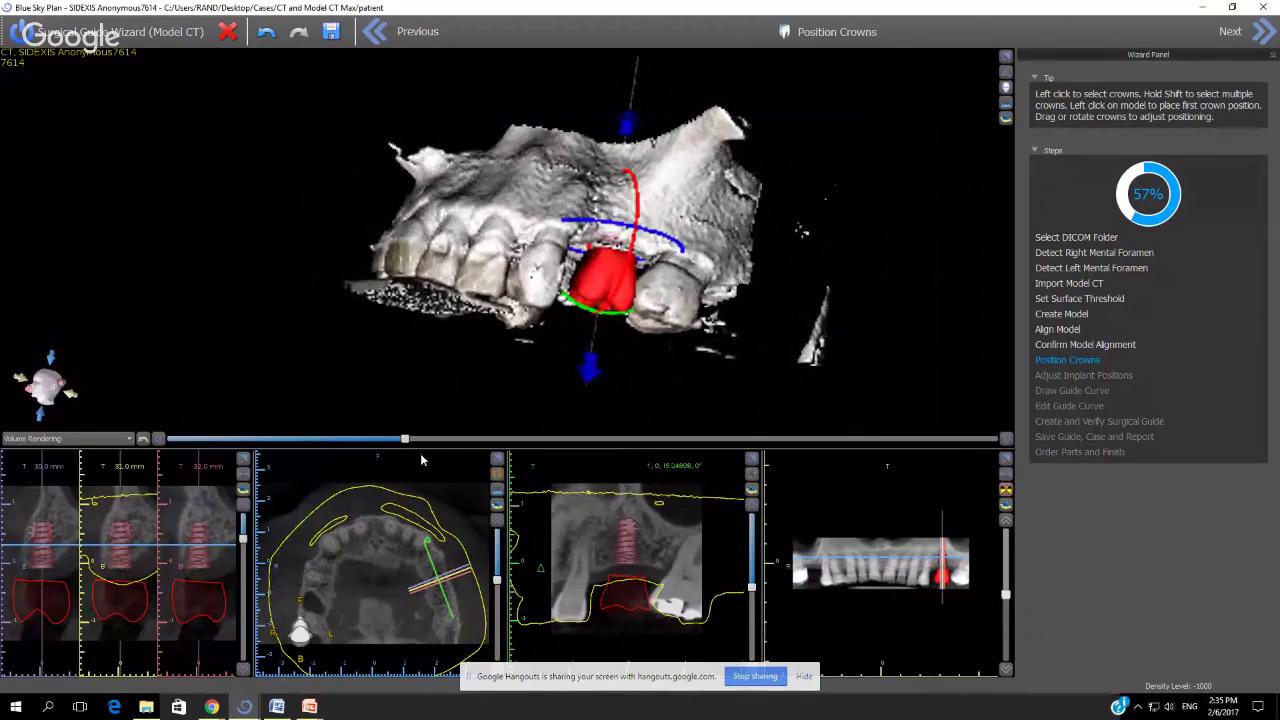
Fine-tune the molar crown's mesiodistal position between its neighbouring teeth, and accept the crown and implant positions
left_click(621, 553)
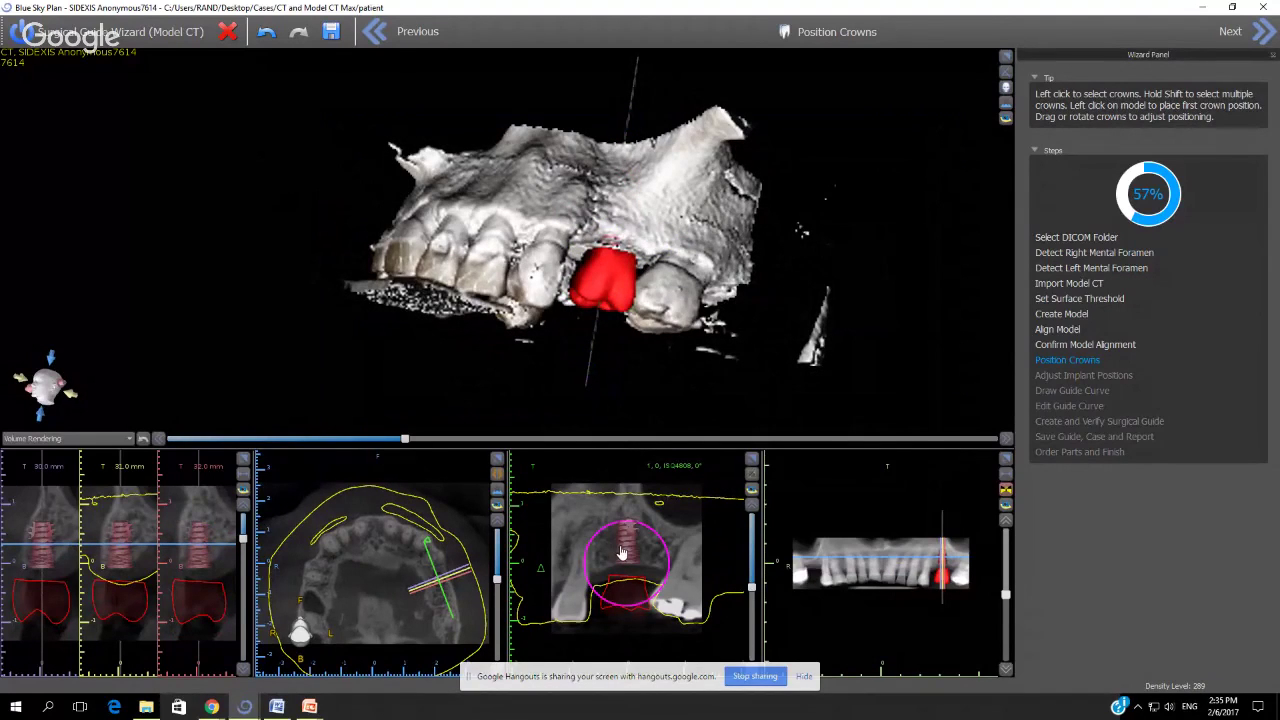
left_click_drag(621, 553, 618, 553)
left_click_drag(716, 396, 640, 274)
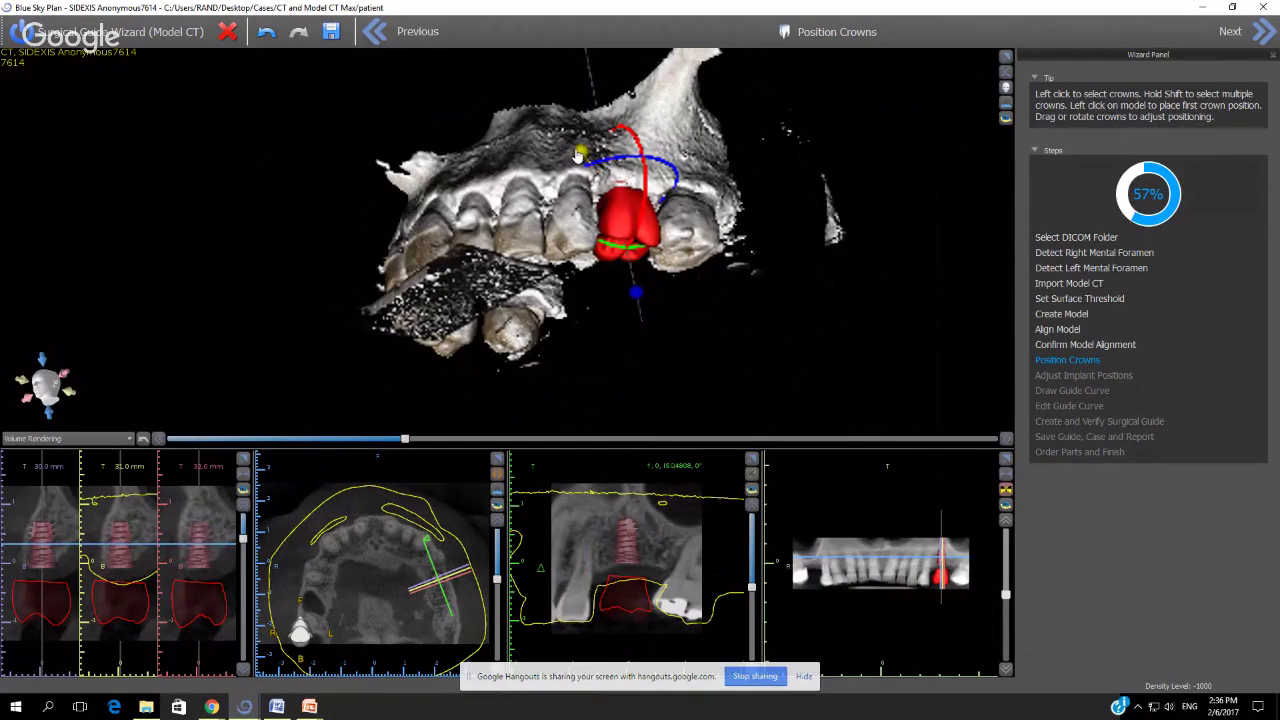
left_click(630, 549)
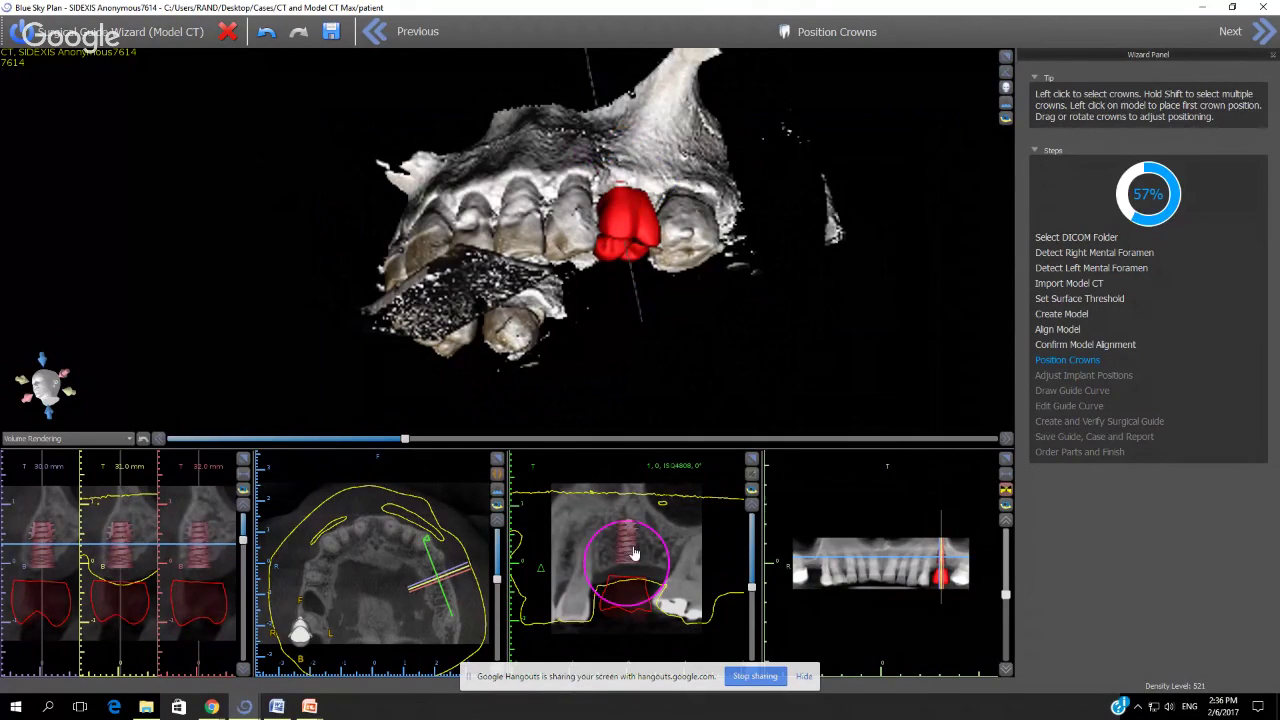
left_click_drag(728, 360, 534, 397)
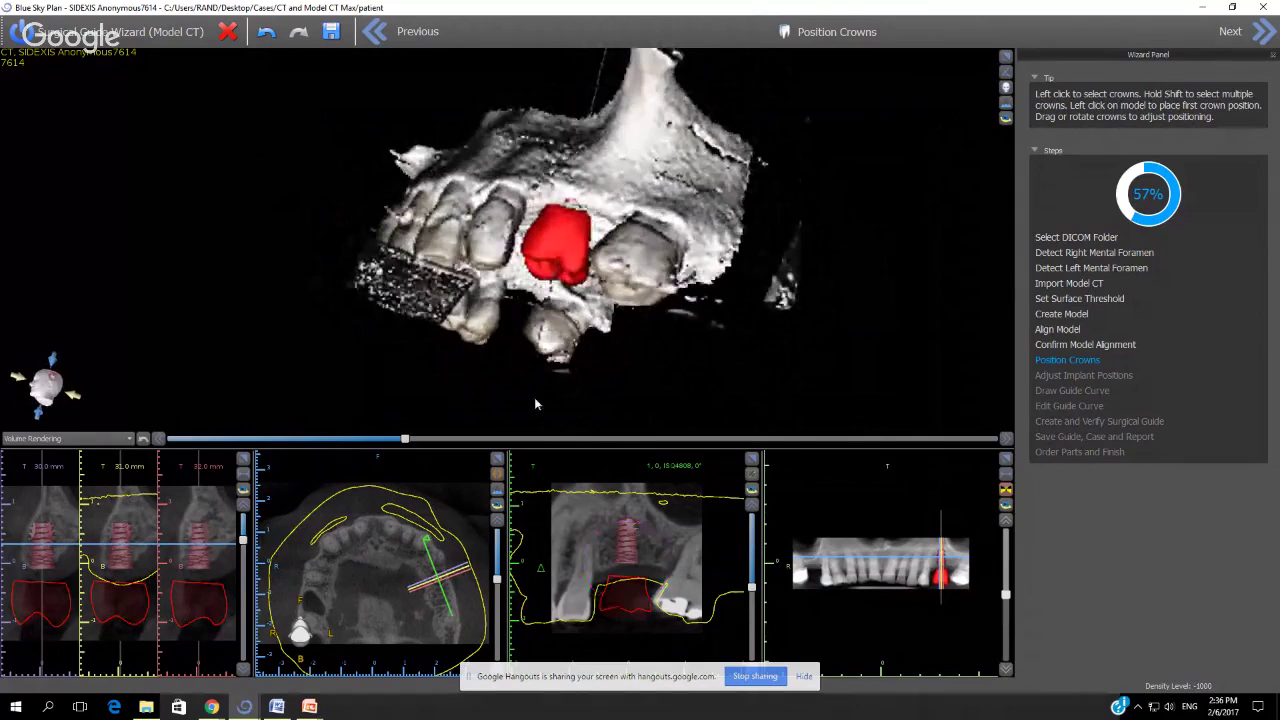
left_click(1263, 33)
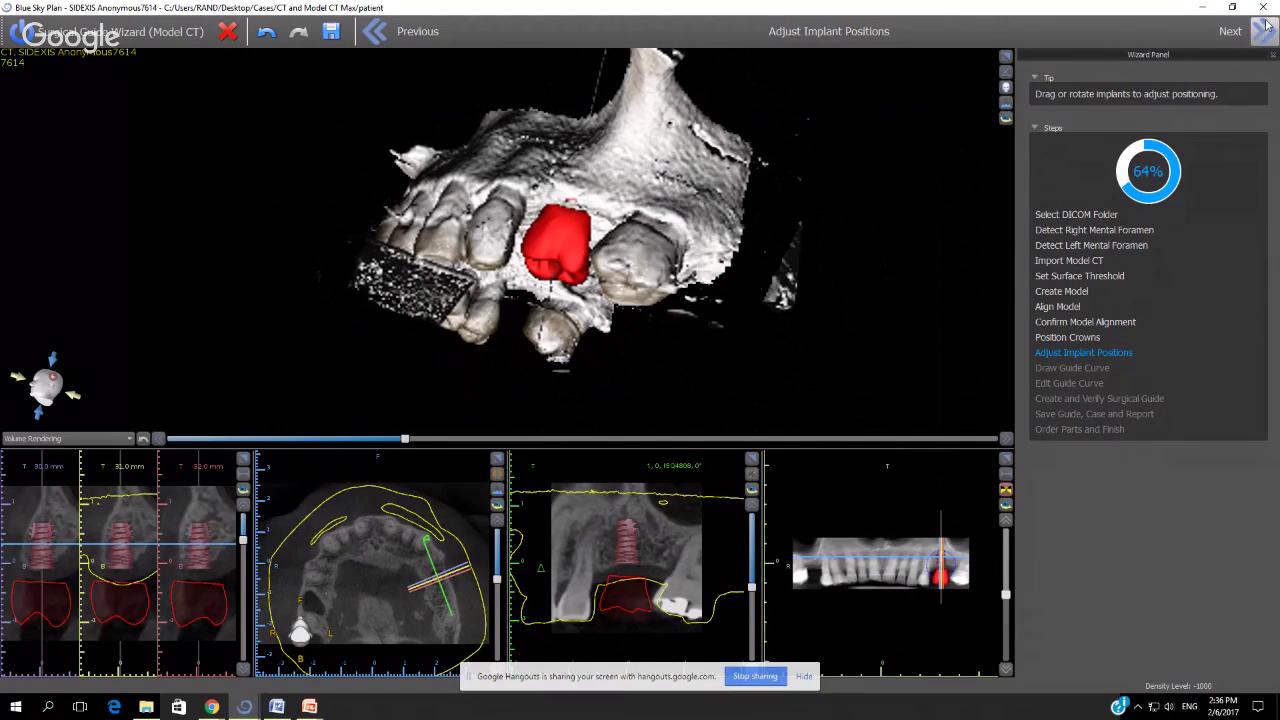
left_click(1265, 28)
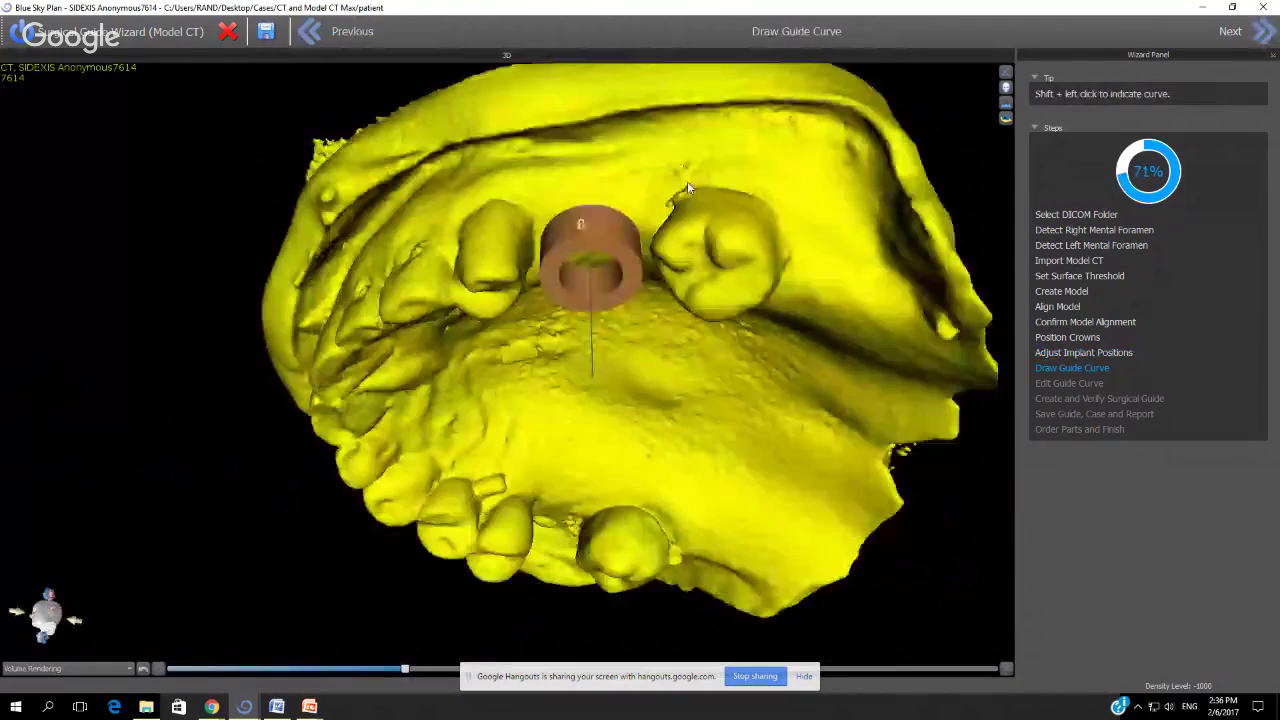
Draw a closed guide curve around the left molar, the guide tube and the teeth in front of it, and accept it
left_click_drag(687, 183, 709, 415)
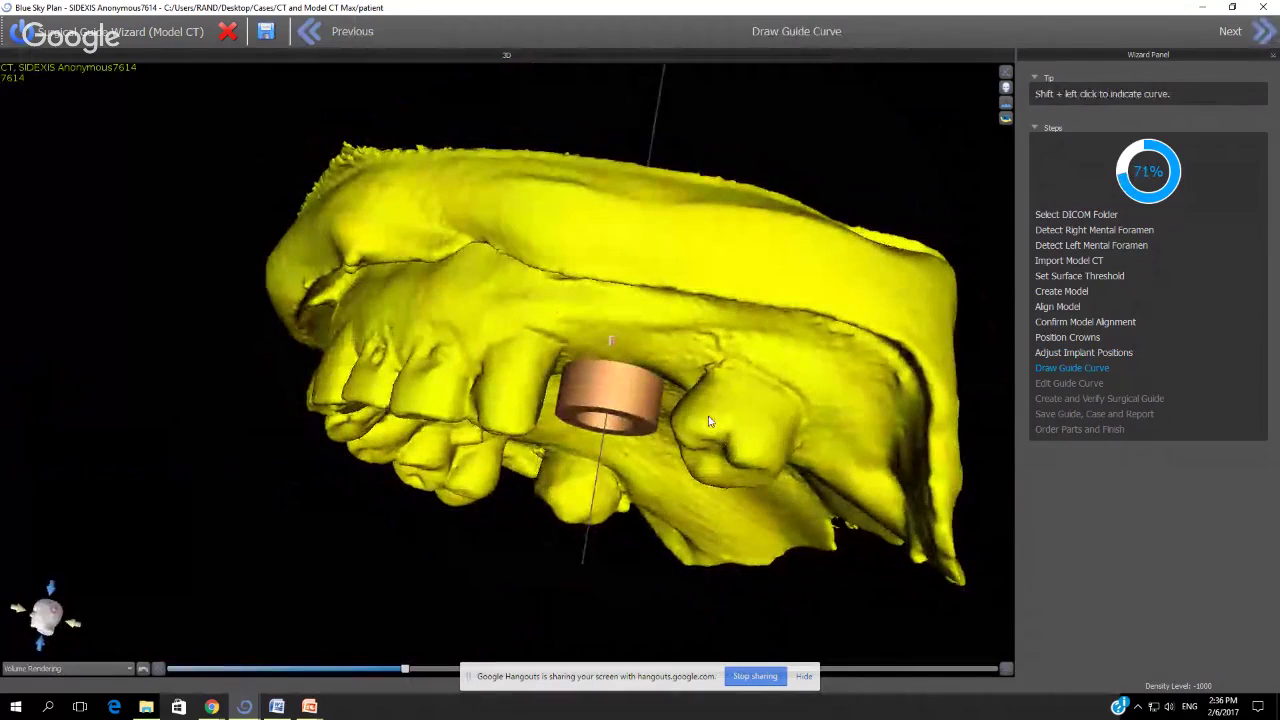
left_click(833, 395, "shift")
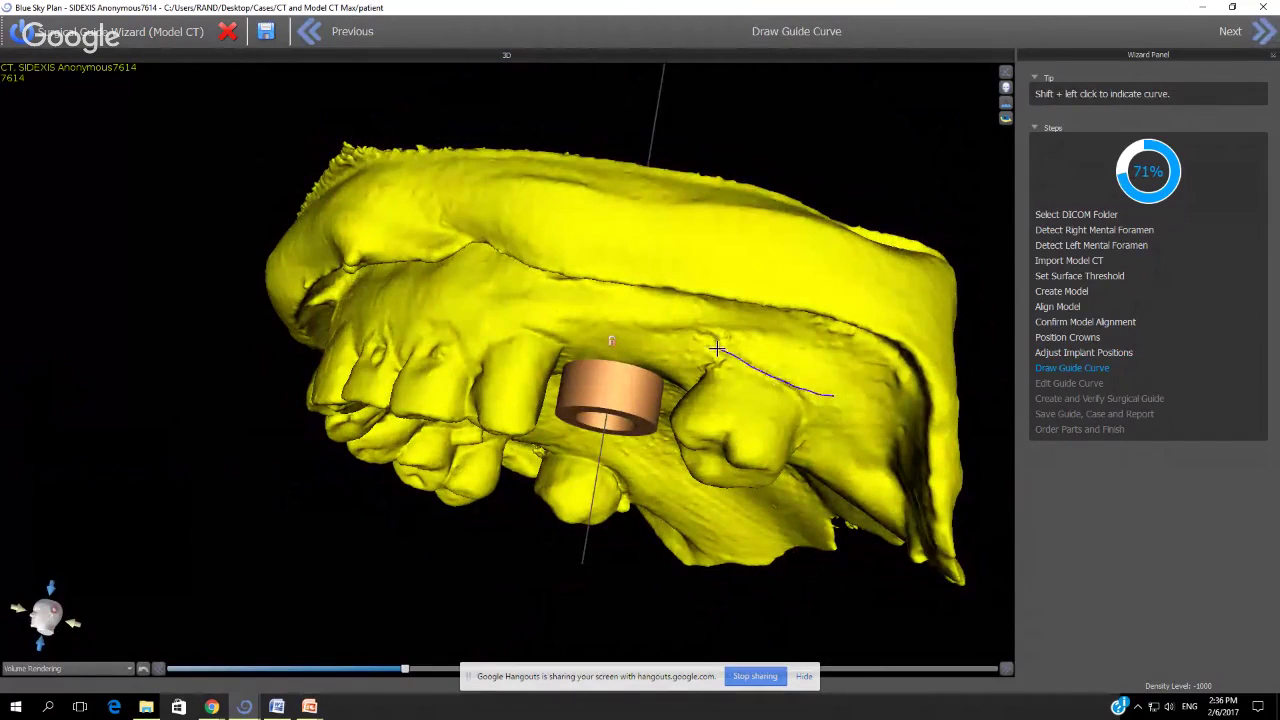
mouse_move(698, 345)
left_mouse_down("shift")
mouse_move(430, 322)
mouse_move(391, 341)
mouse_move(376, 381)
mouse_move(469, 208)
mouse_move(441, 250)
mouse_move(502, 256)
left_mouse_up("shift")
mouse_move(586, 331)
left_mouse_down()
mouse_move(538, 226)
mouse_move(750, 254)
mouse_move(815, 240)
mouse_move(810, 184)
left_mouse_up()
left_click_drag(522, 331, 578, 575)
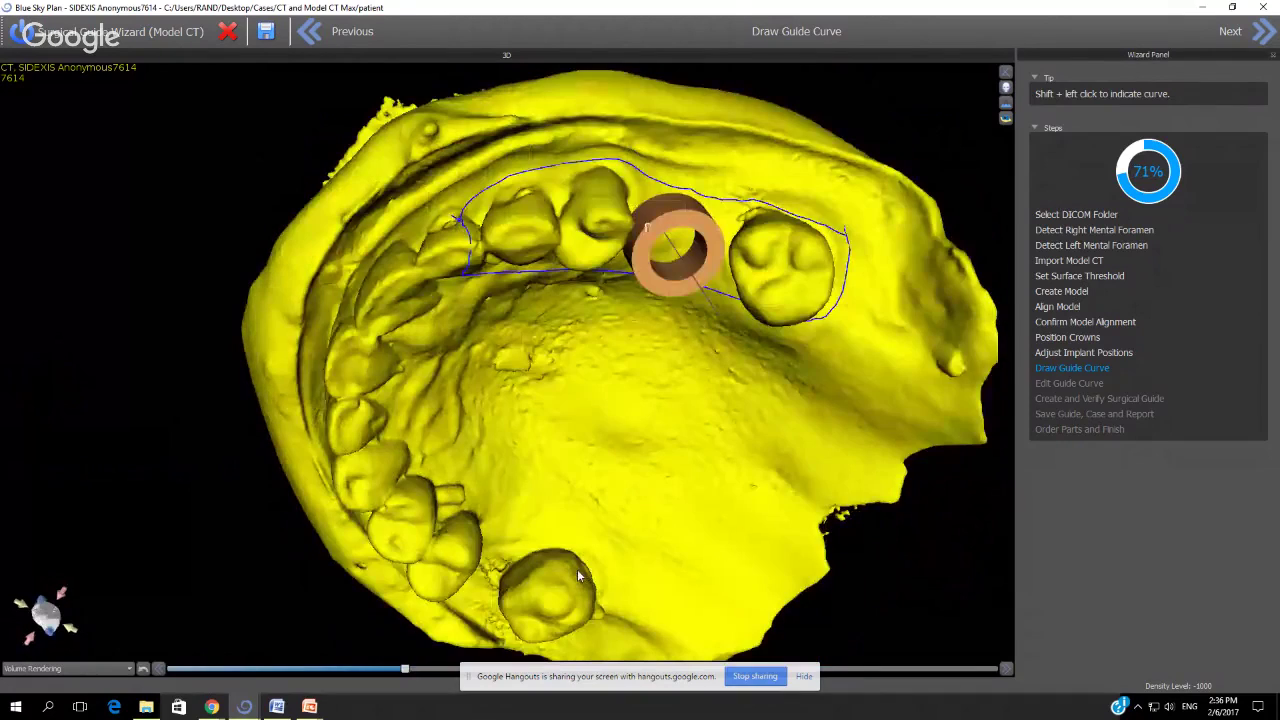
left_click(1262, 31)
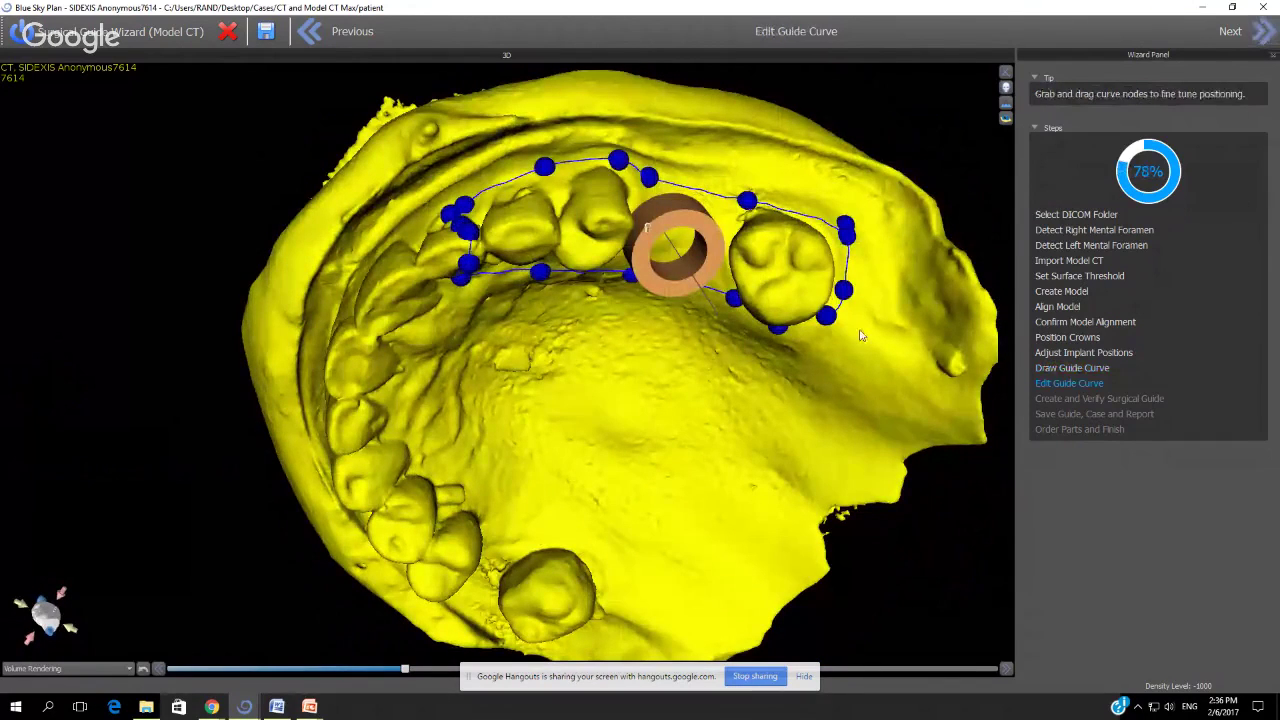
Refine the guide curve by moving nodes to the cheek side of the rear molar and front teeth, and generate the surgical guide
left_click_drag(593, 377, 697, 461)
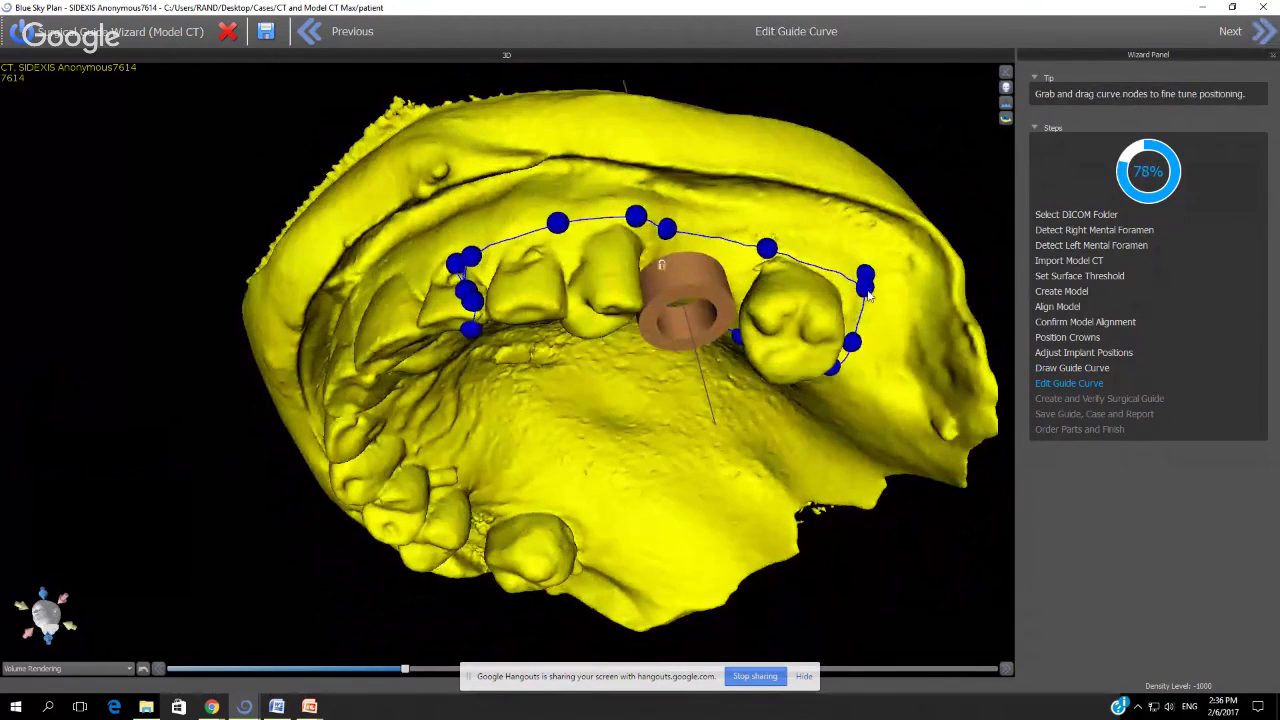
left_click_drag(866, 289, 820, 265)
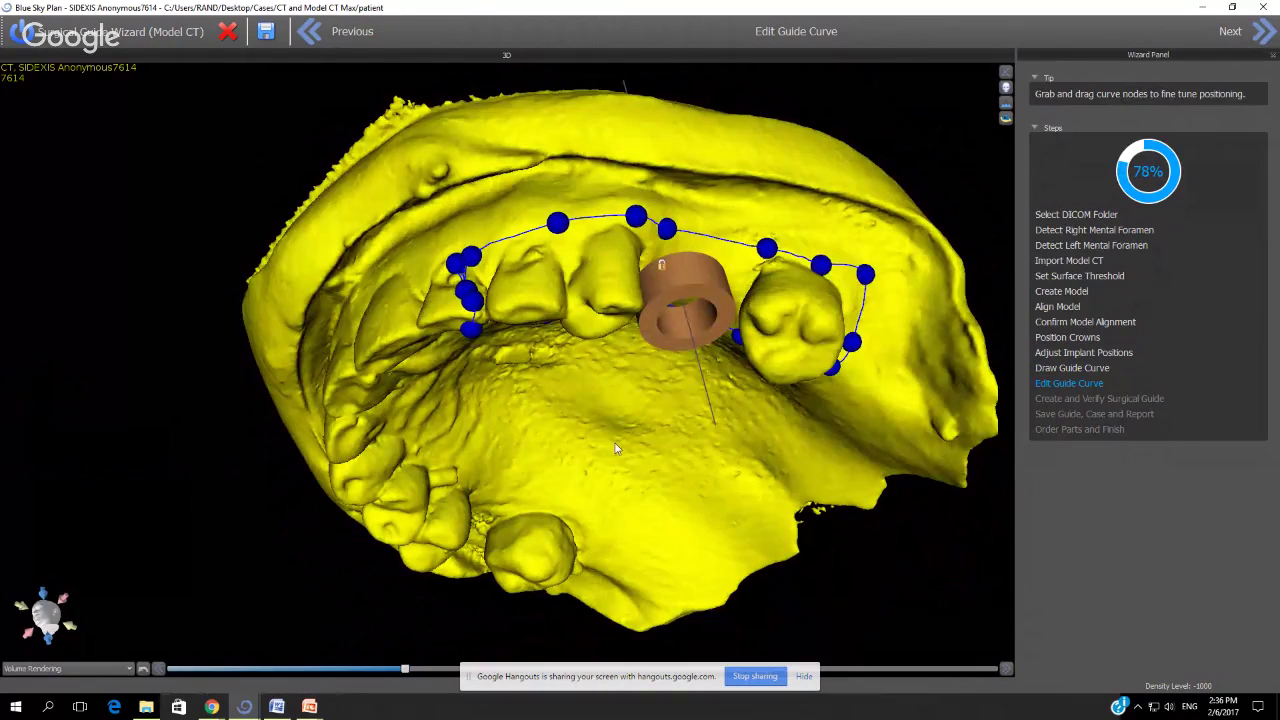
left_click_drag(616, 448, 627, 440)
left_click_drag(463, 264, 511, 236)
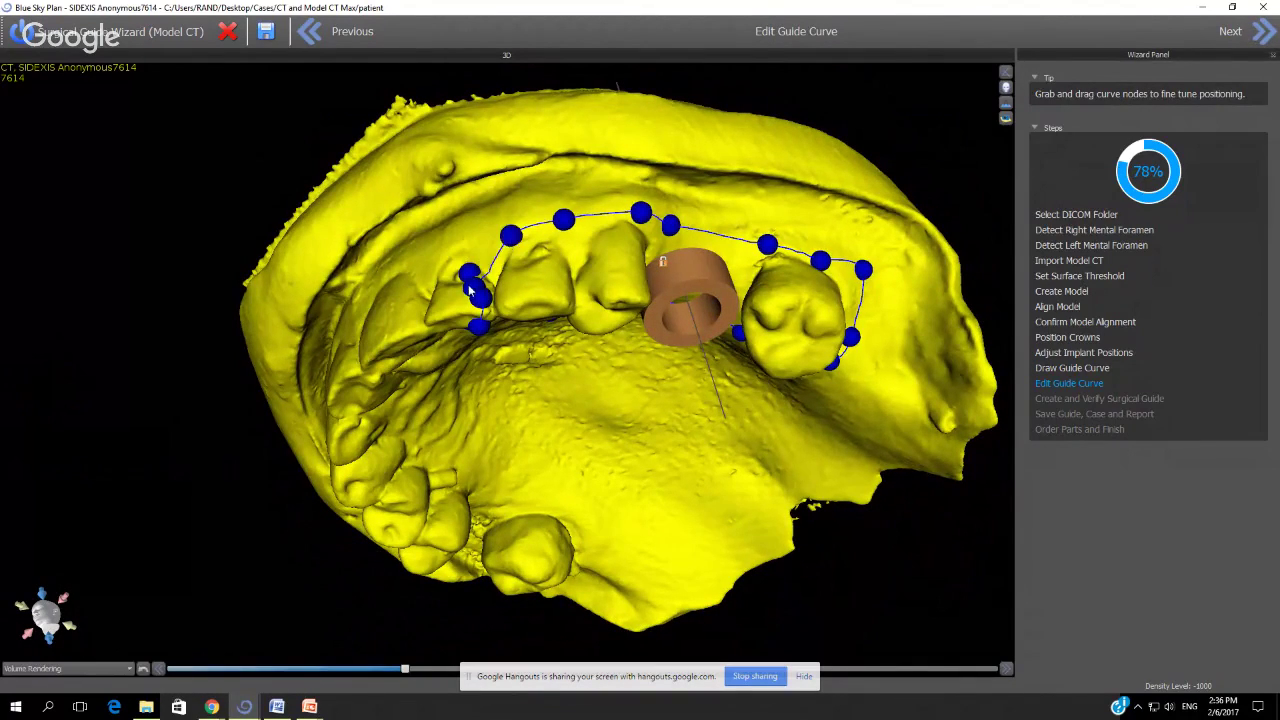
left_click_drag(472, 288, 486, 250)
left_click_drag(546, 400, 596, 239)
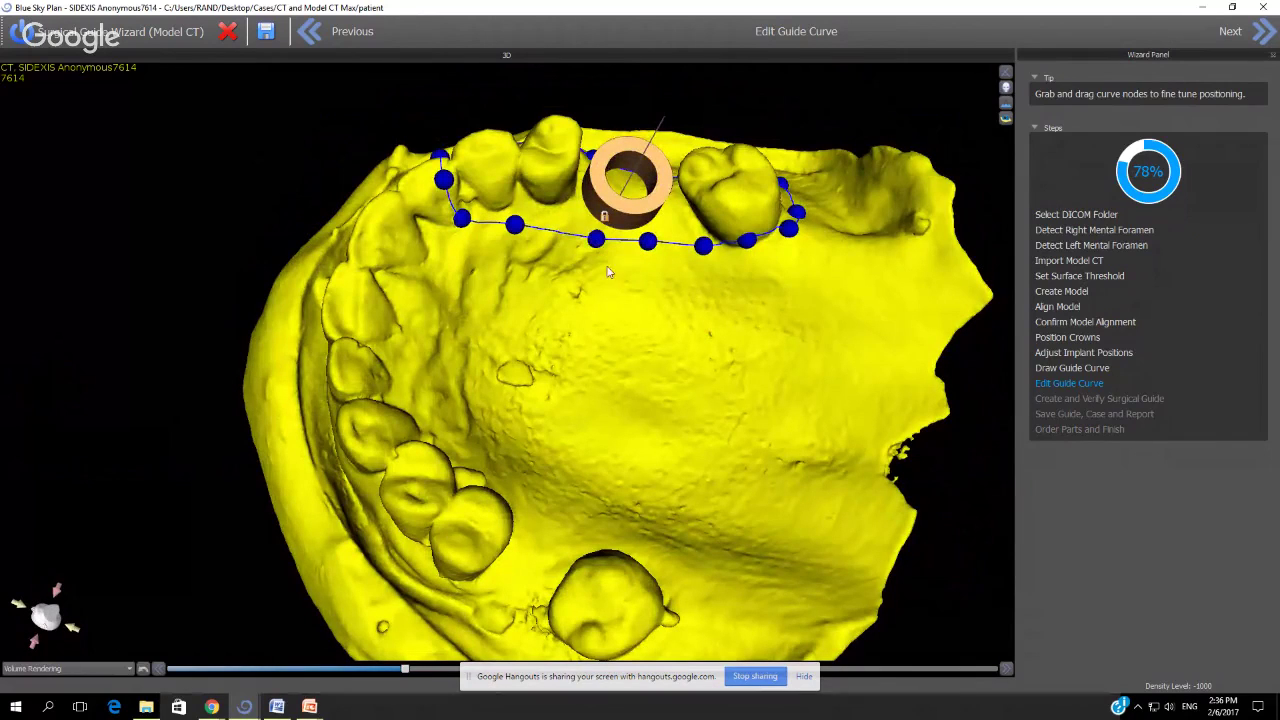
left_click(1261, 36)
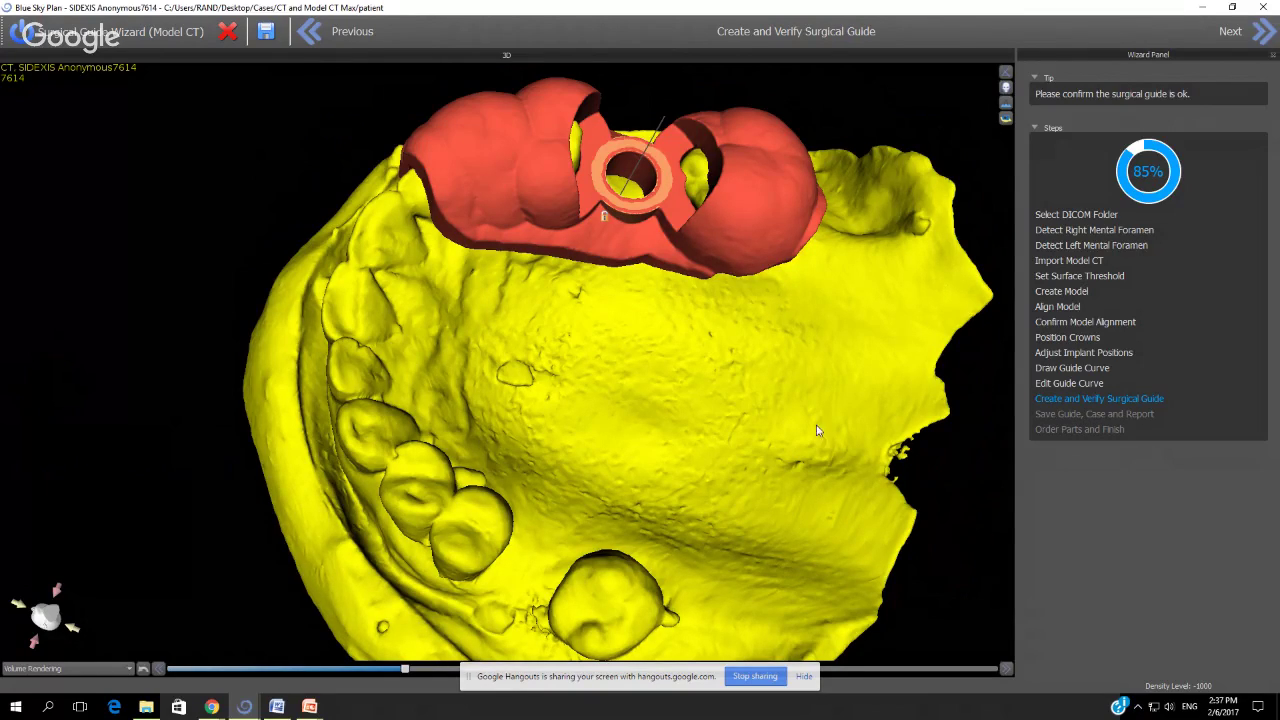
Check the generated guide on the cast, exit the Model CT wizard and discard the unsaved changes
left_click_drag(803, 377, 654, 533)
right_click_drag(553, 406, 588, 451)
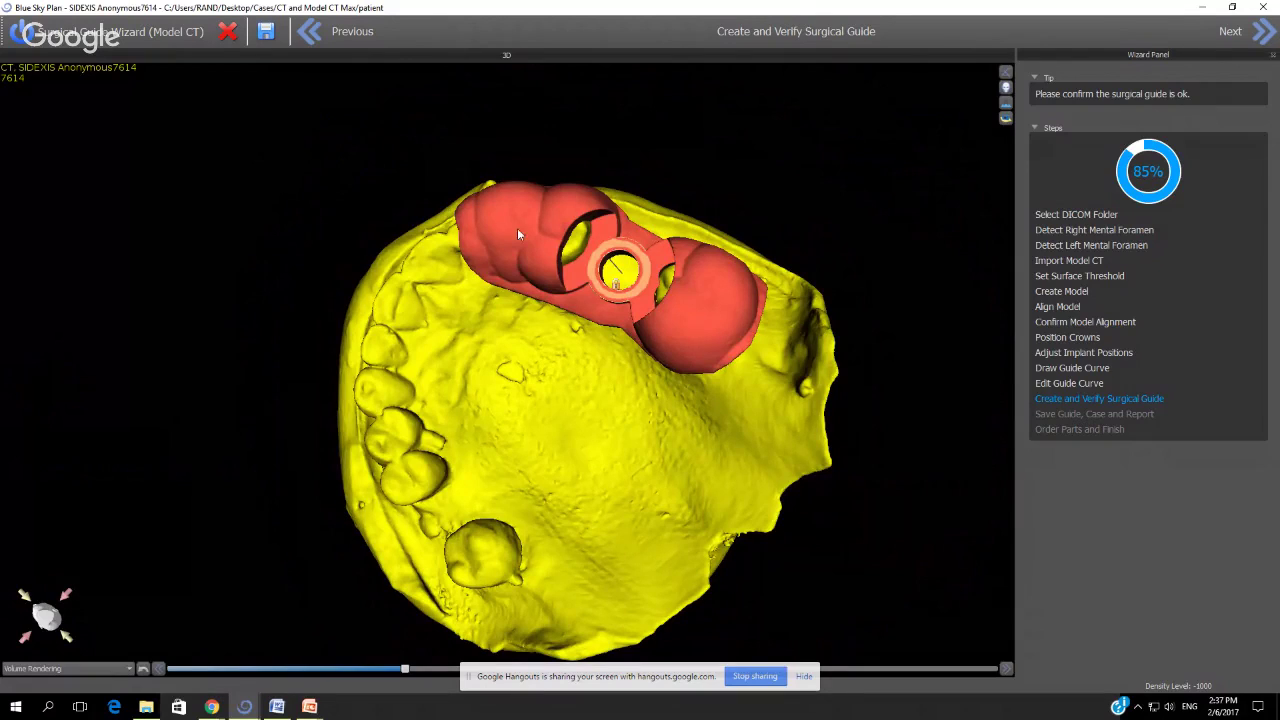
left_click(233, 42)
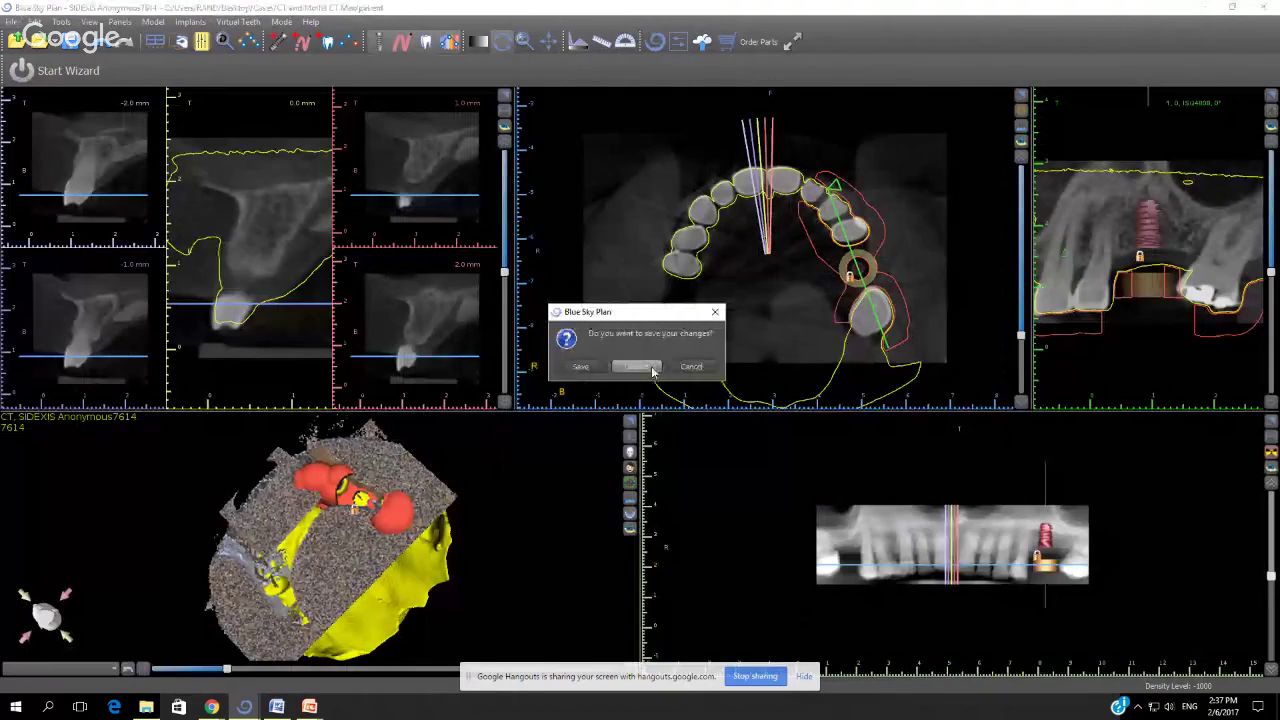
left_click(636, 367)
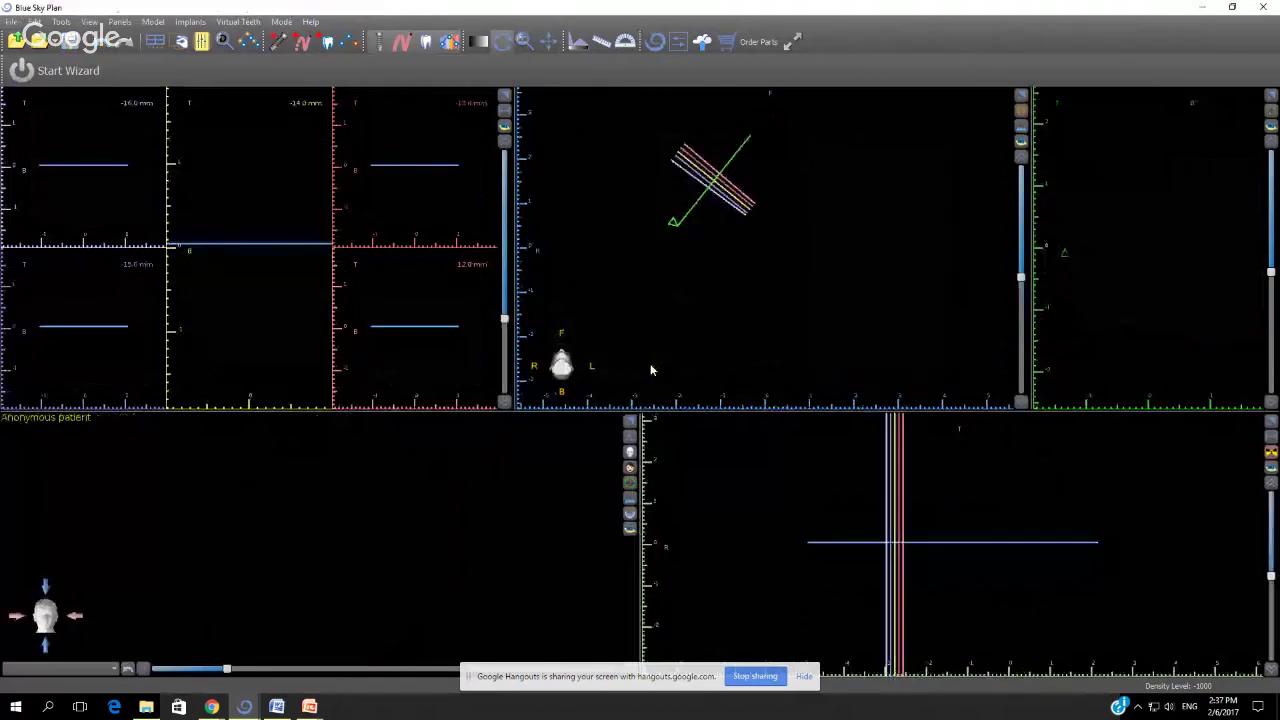
Start a new wizard with the Impression CT import type, Blue Sky Bio Direct Cut Drills and the Blue Sky Bio X Cube or Saechin pushbutton handpiece
left_click(100, 84)
left_click(393, 210)
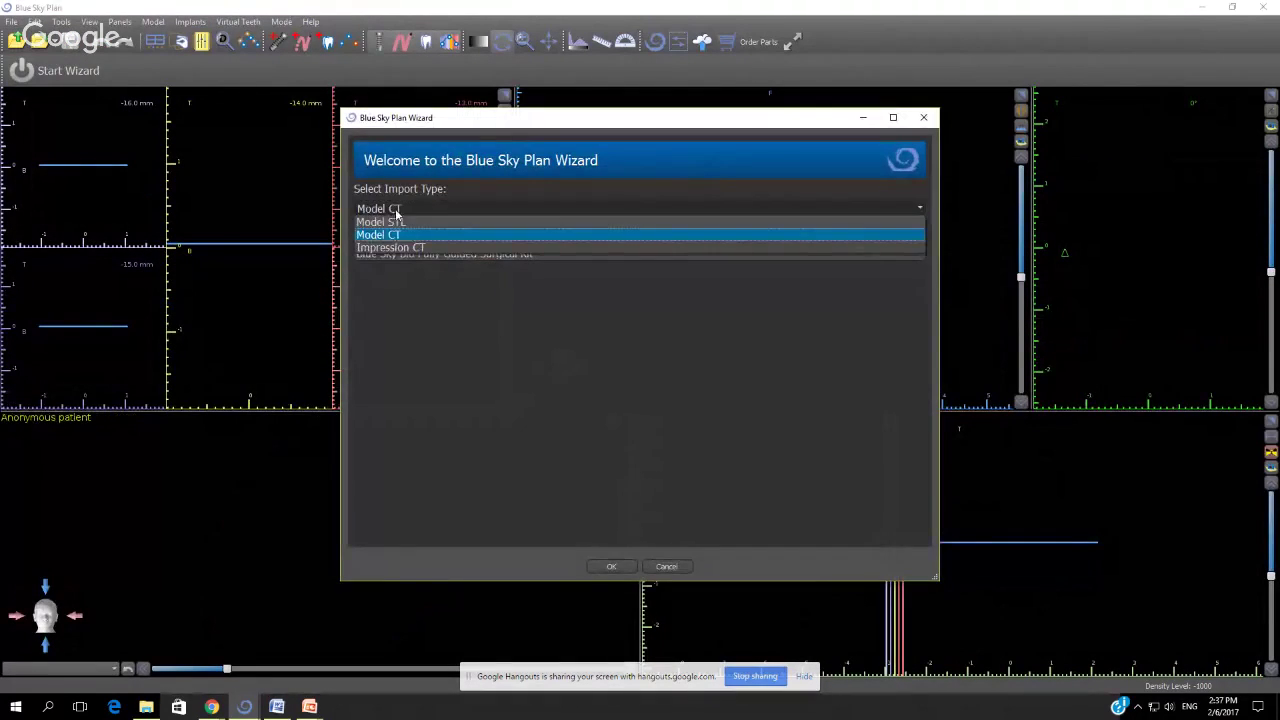
left_click(401, 248)
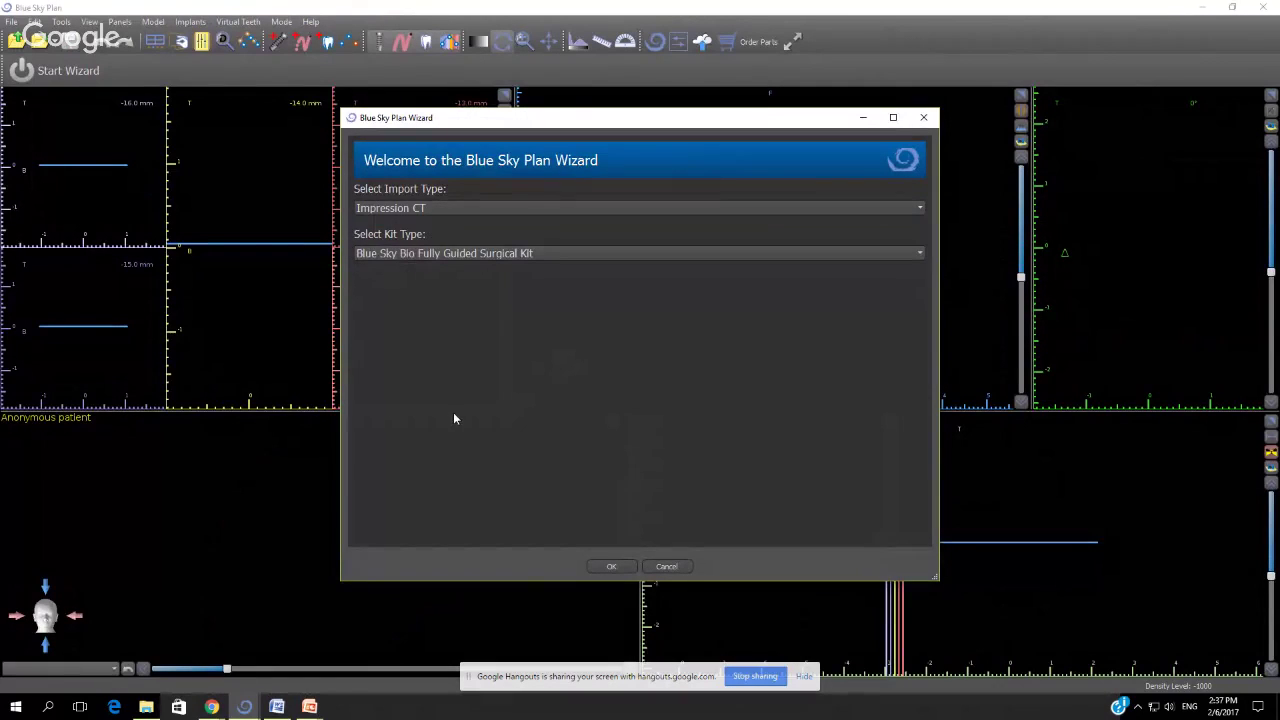
left_click(444, 254)
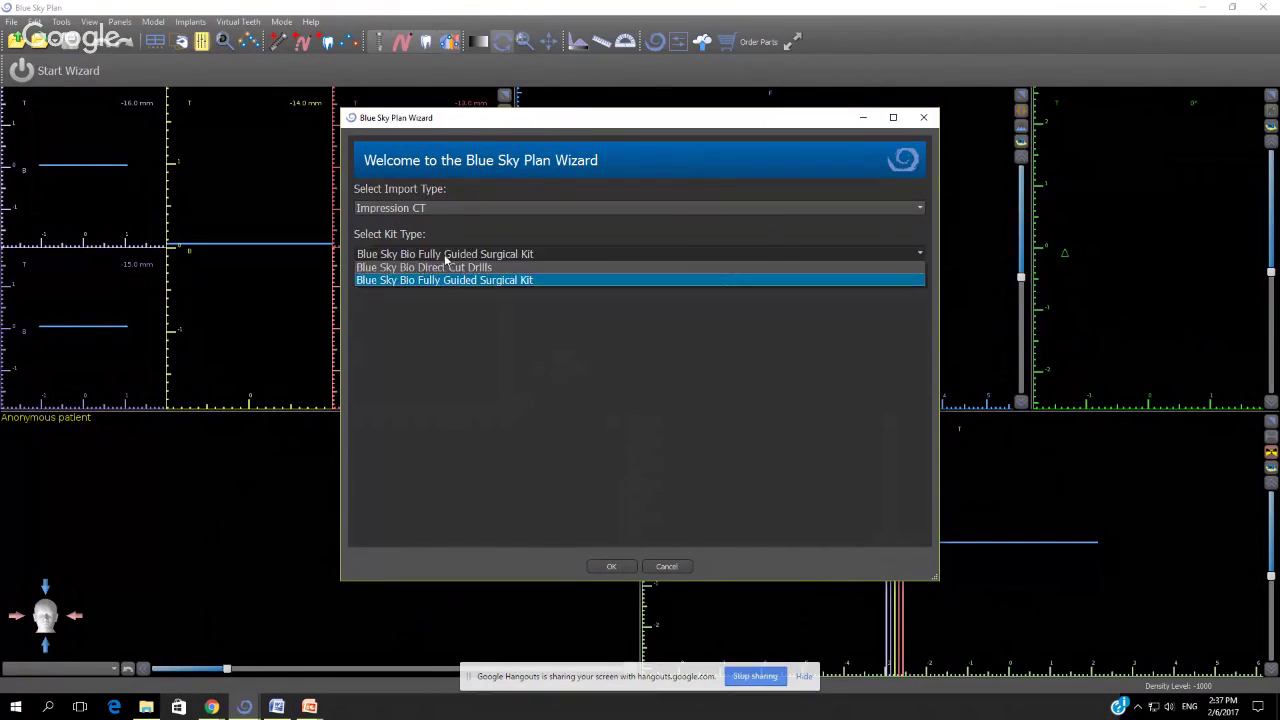
left_click(446, 267)
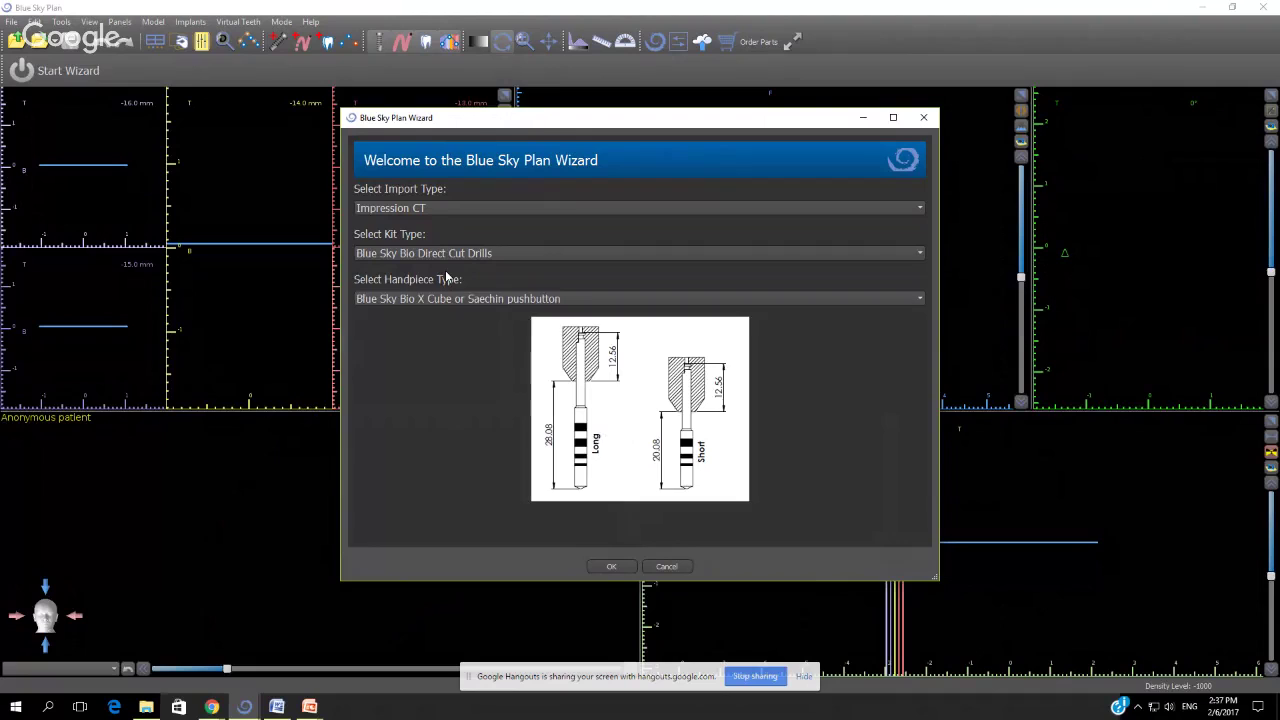
left_click(381, 300)
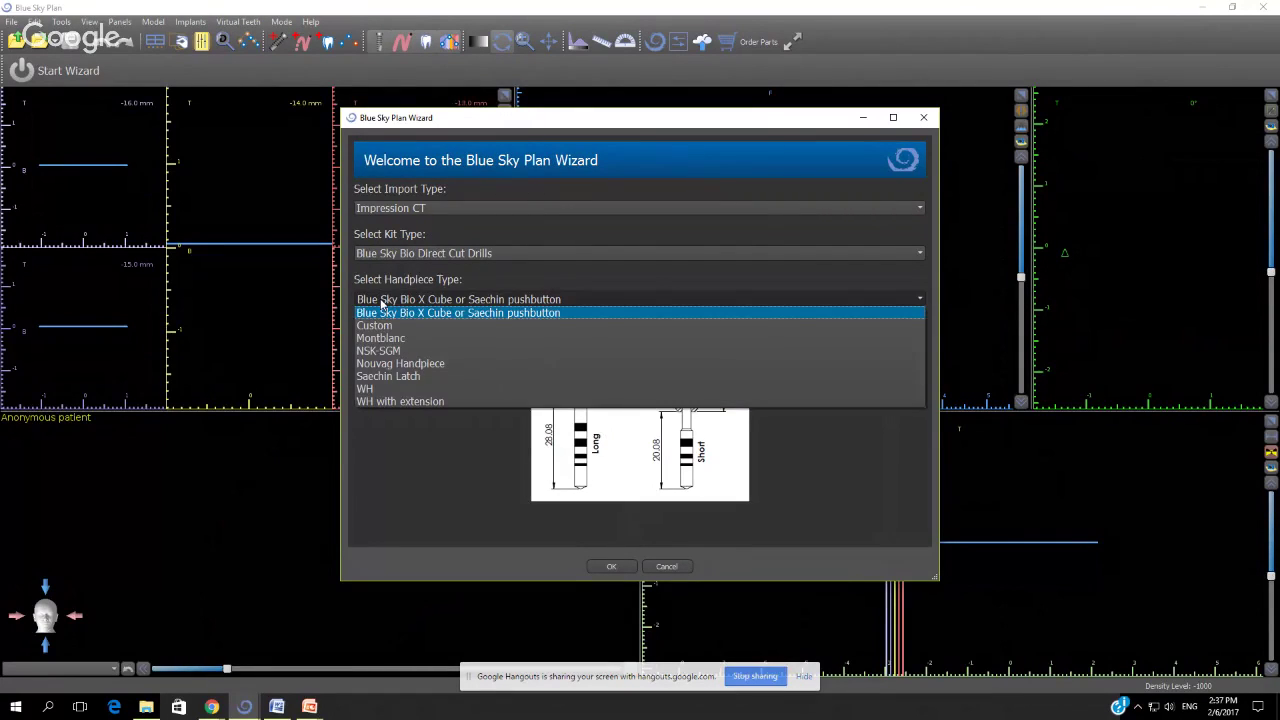
left_click(381, 304)
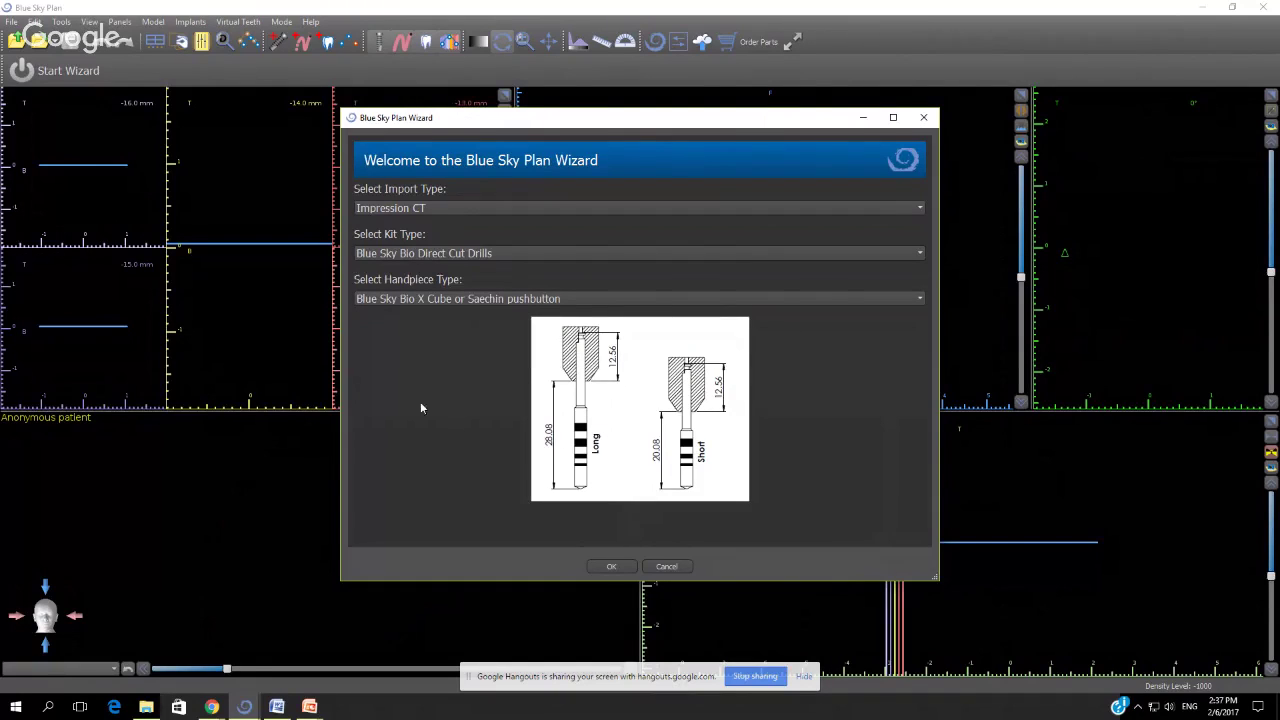
left_click(611, 567)
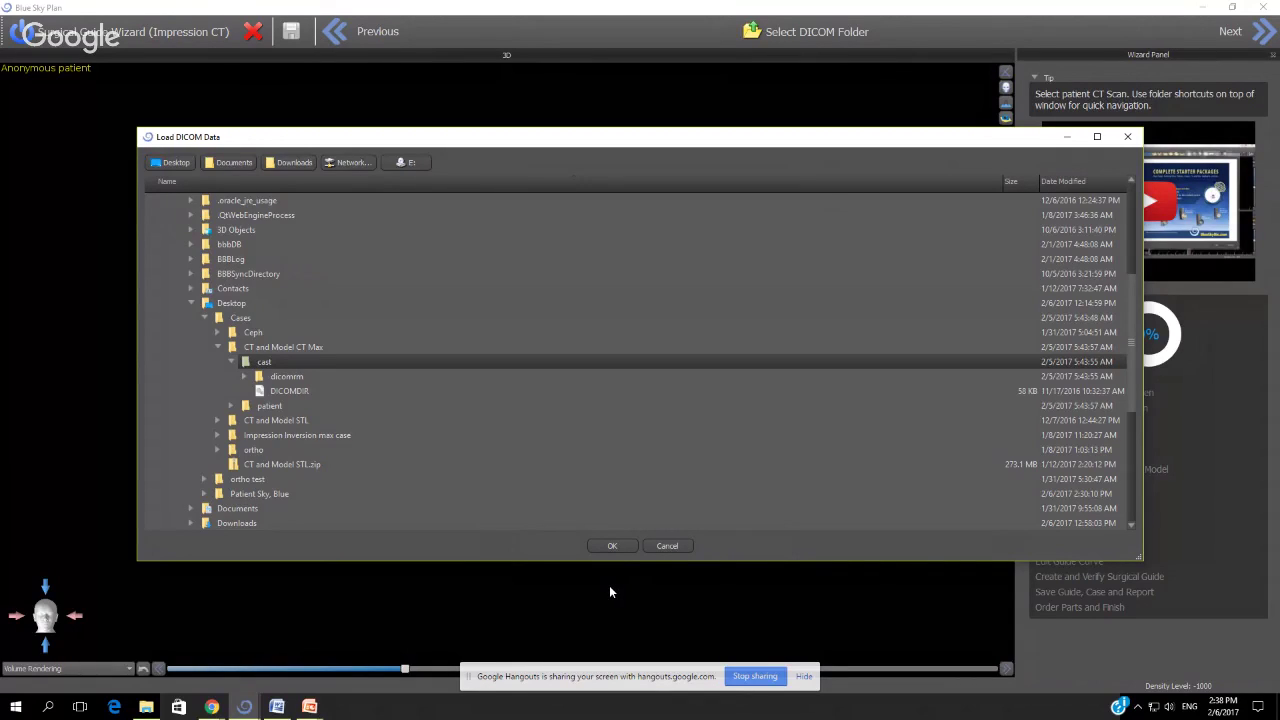
Load the patient CT series at maximum quality from the dicomm folder of "max case" inside "Impression Inversion max case"
left_click(314, 438)
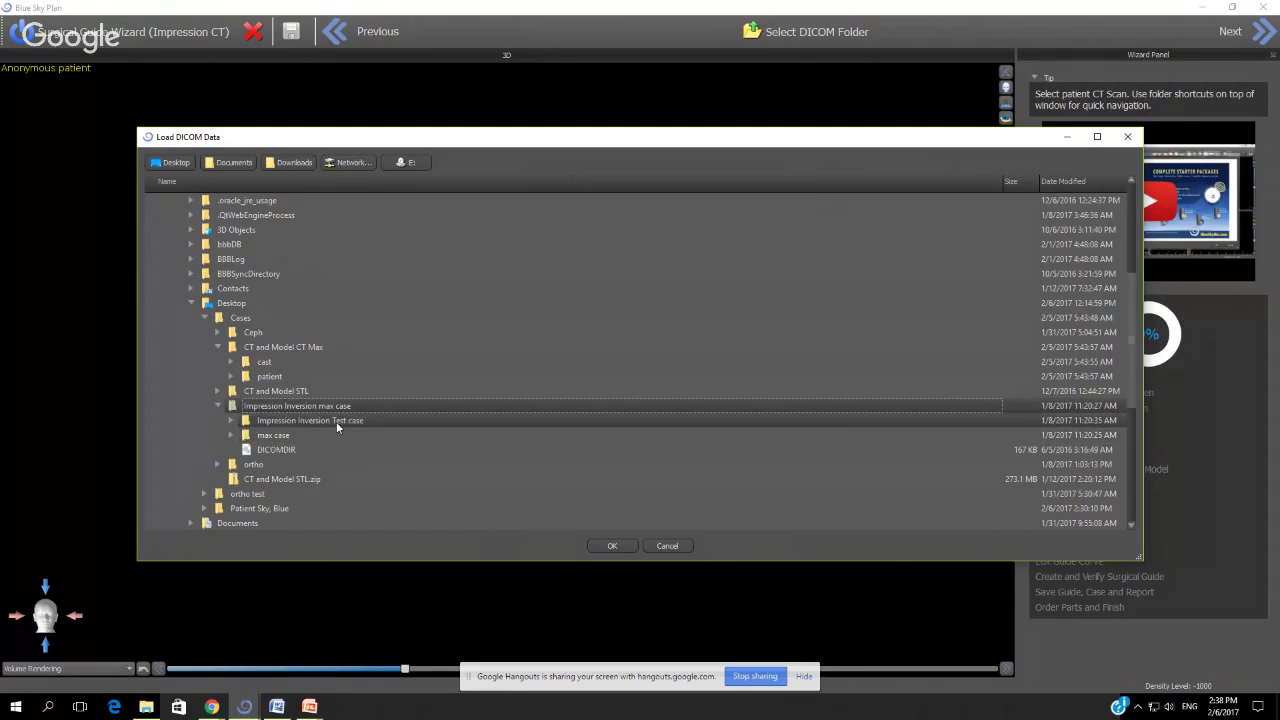
left_click(318, 435)
left_click(297, 450)
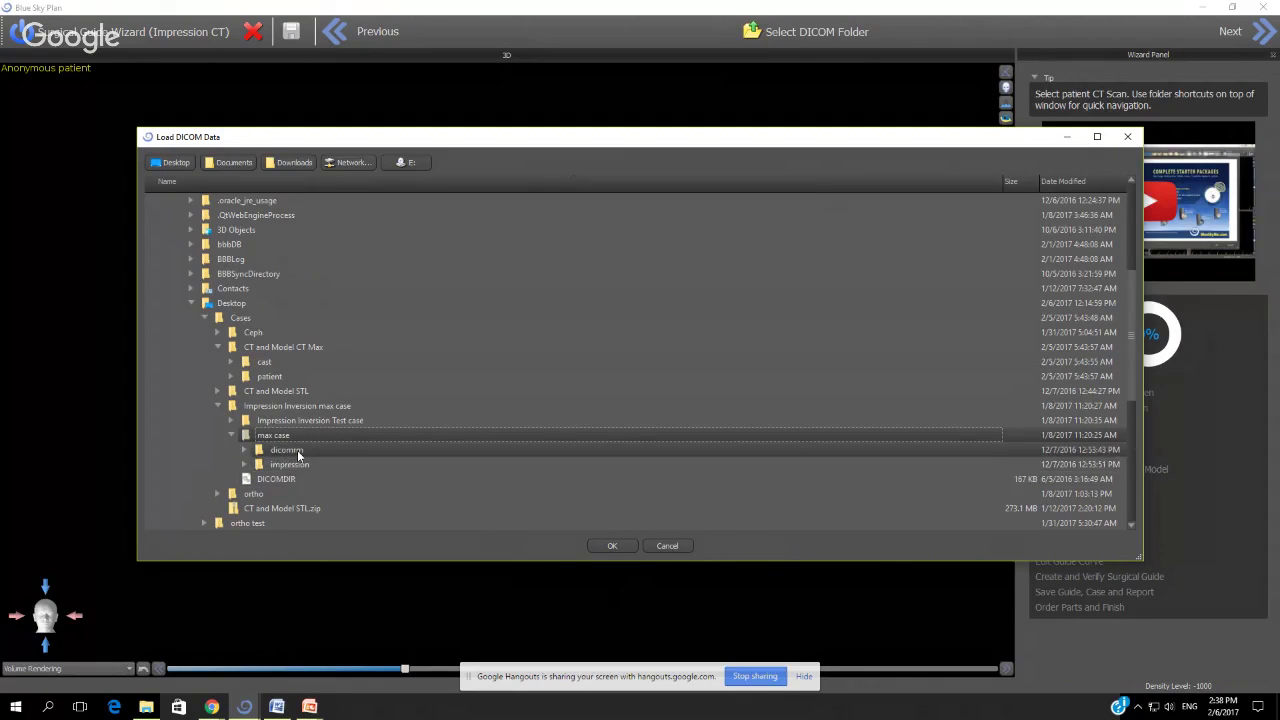
left_click(613, 546)
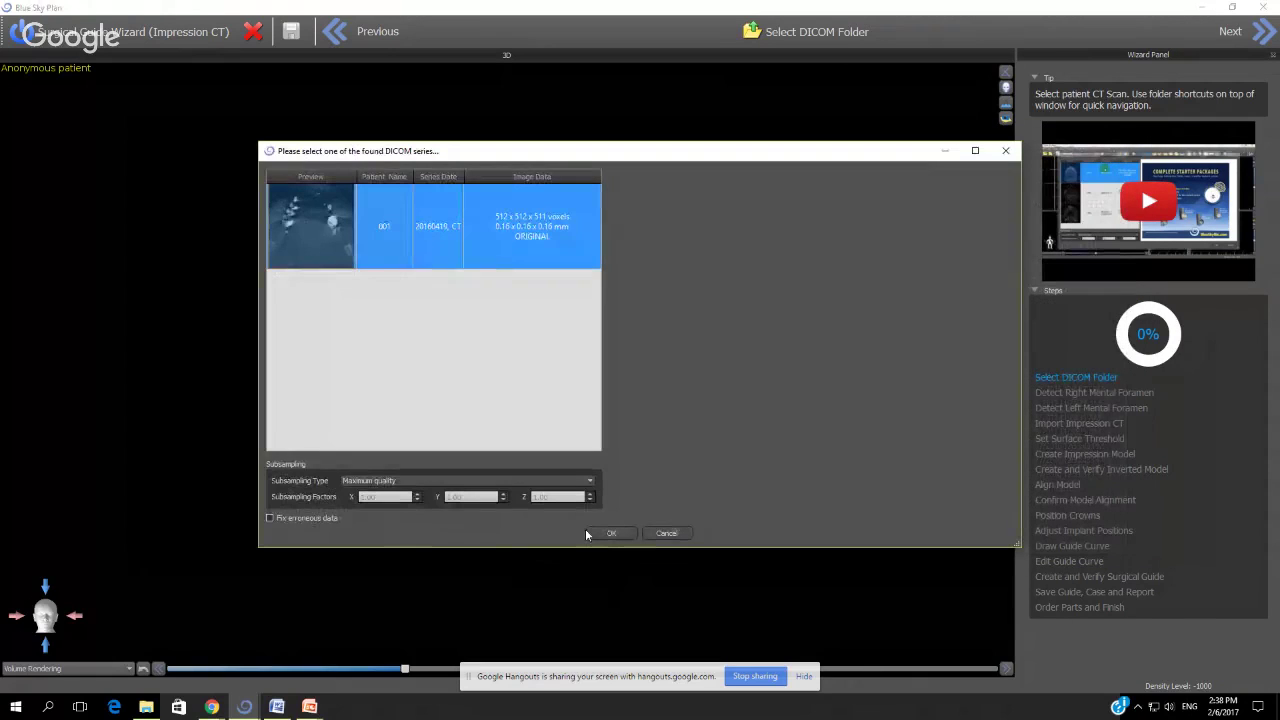
left_click(609, 532)
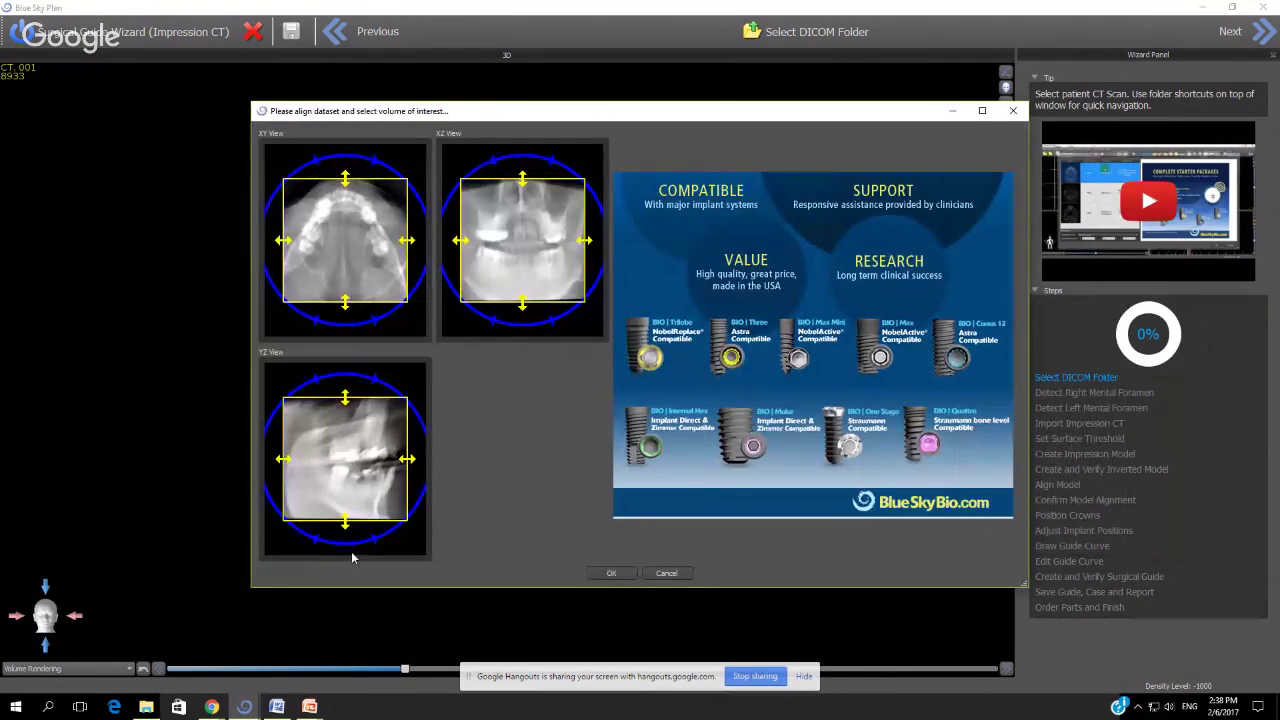
Crop the patient scan's volume of interest to the upper jaw, trimming above, below and behind it, and accept it
left_click_drag(345, 522, 335, 476)
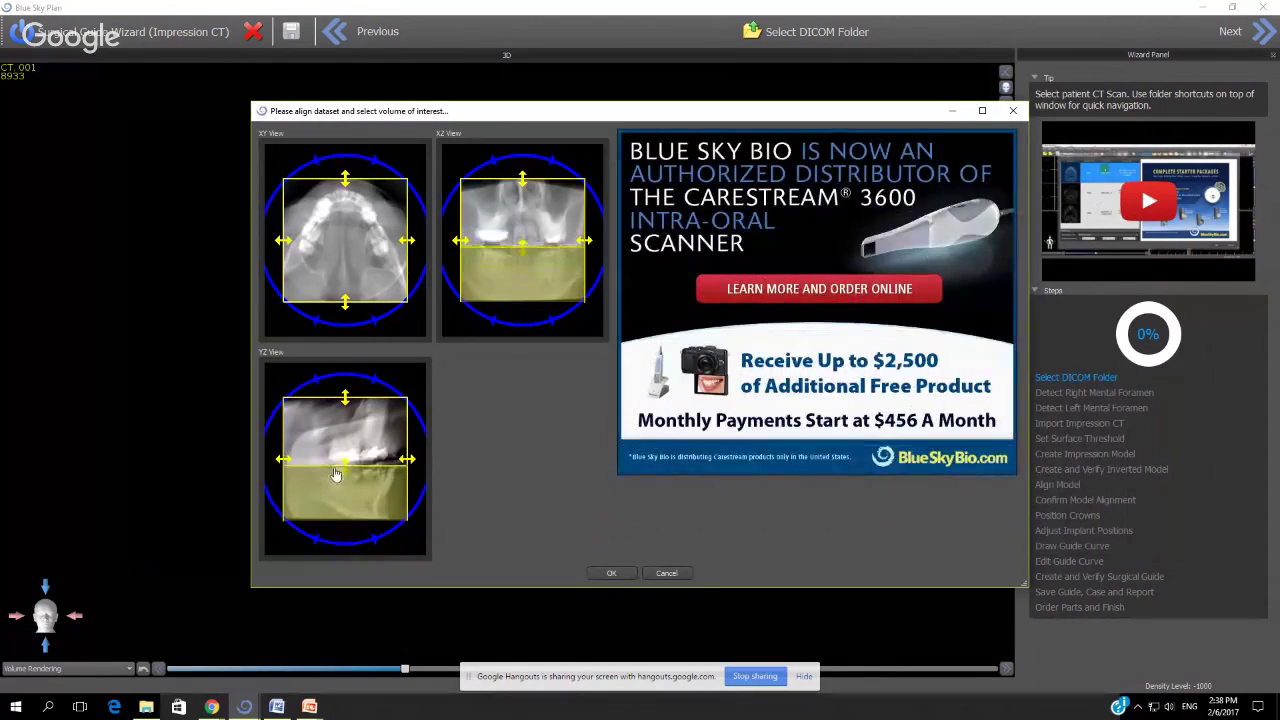
left_click_drag(345, 401, 343, 430)
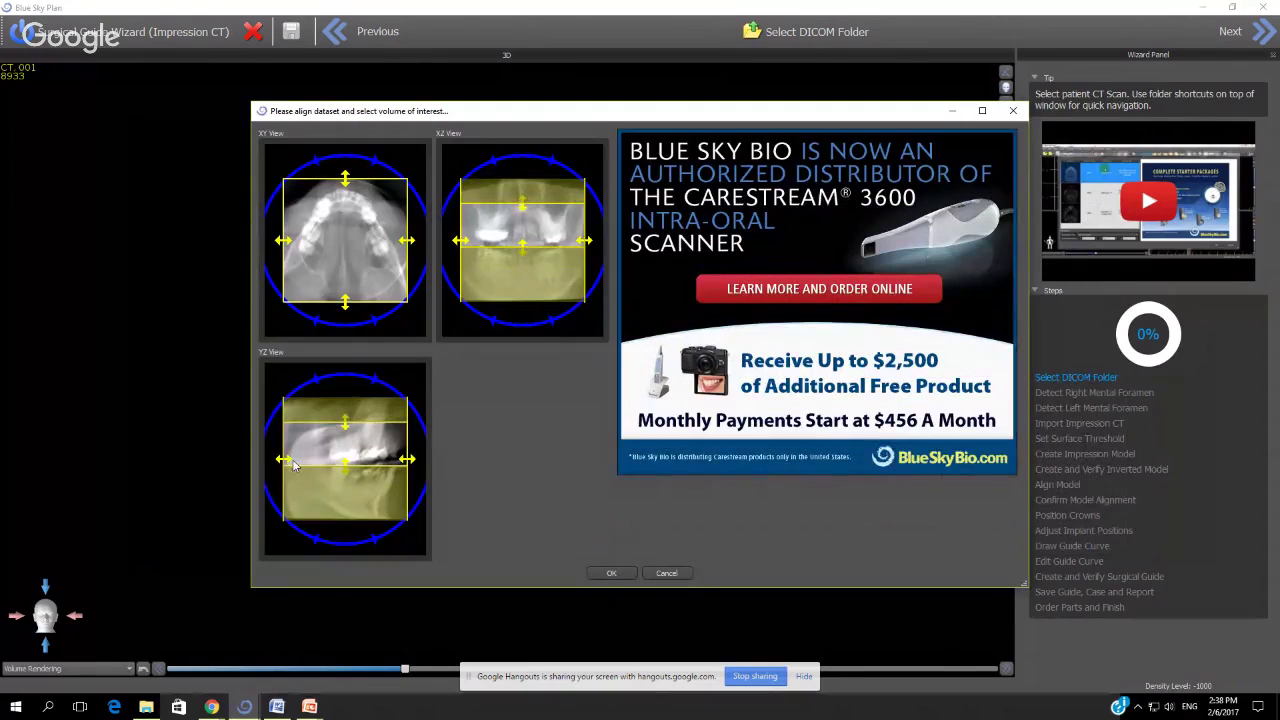
left_click_drag(288, 461, 325, 460)
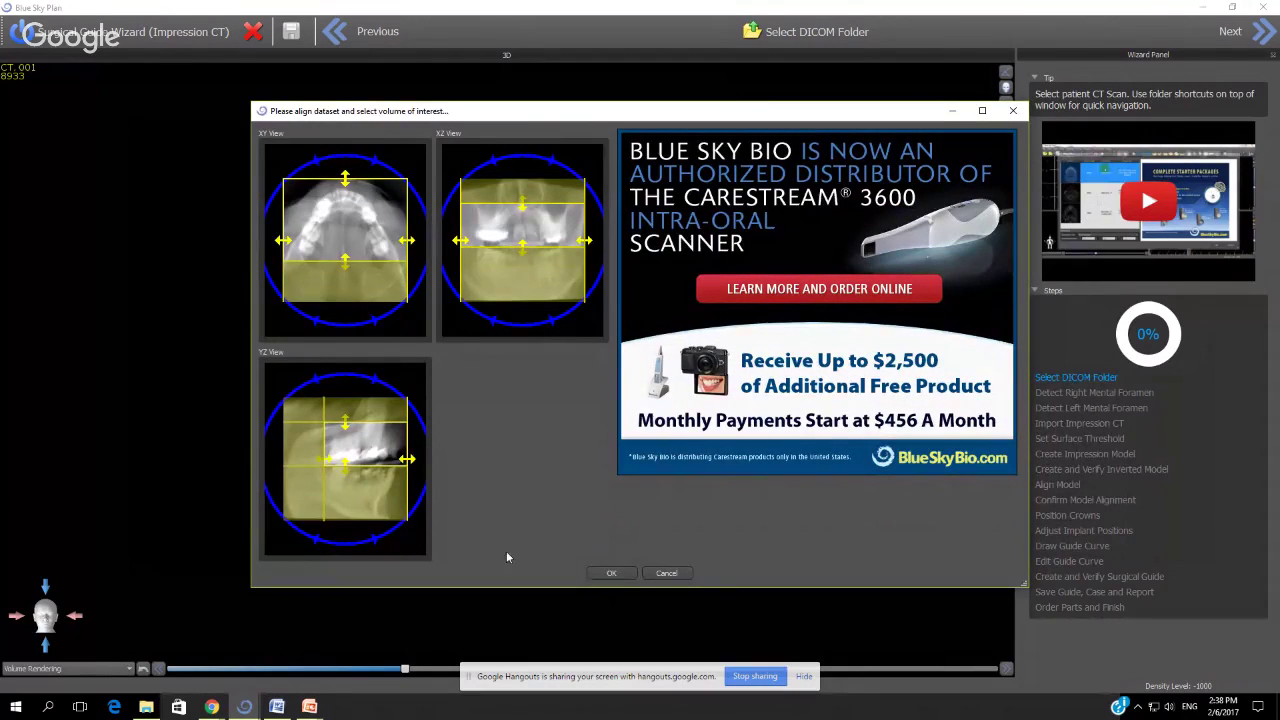
left_click(614, 573)
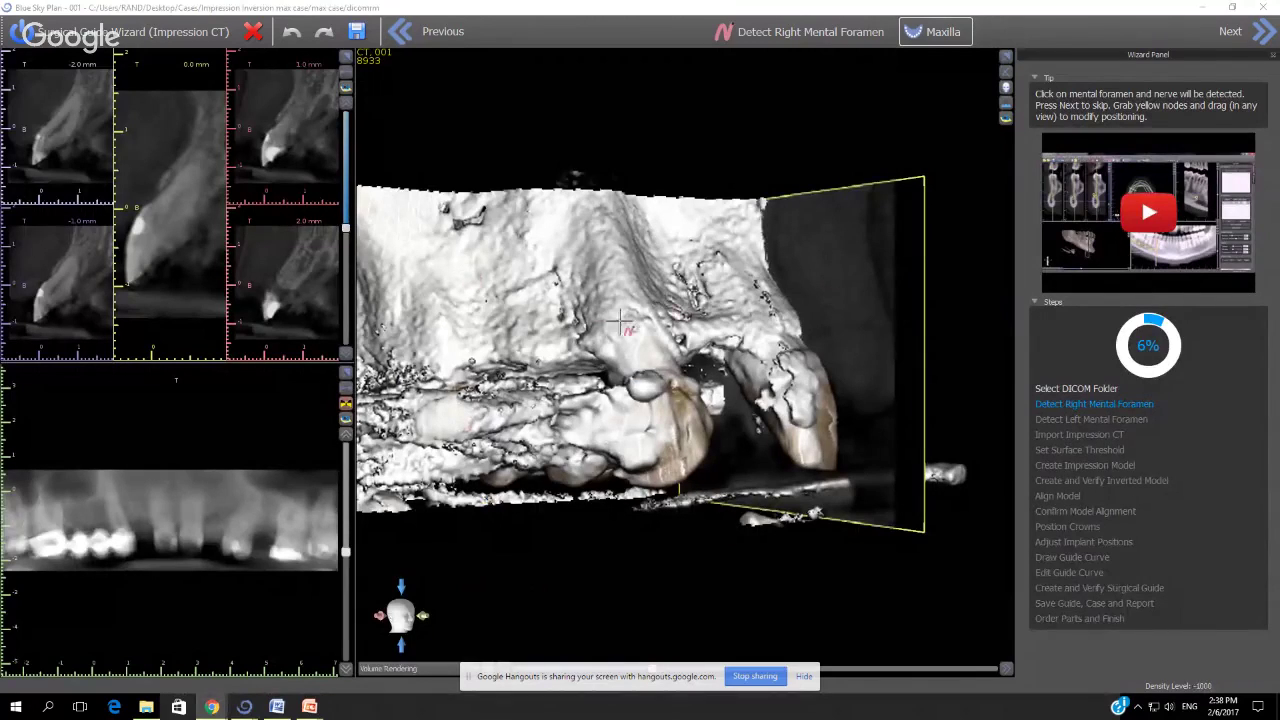
Set the case to maxilla and load the impression CT series from the "max case" impression folder
left_click(944, 33)
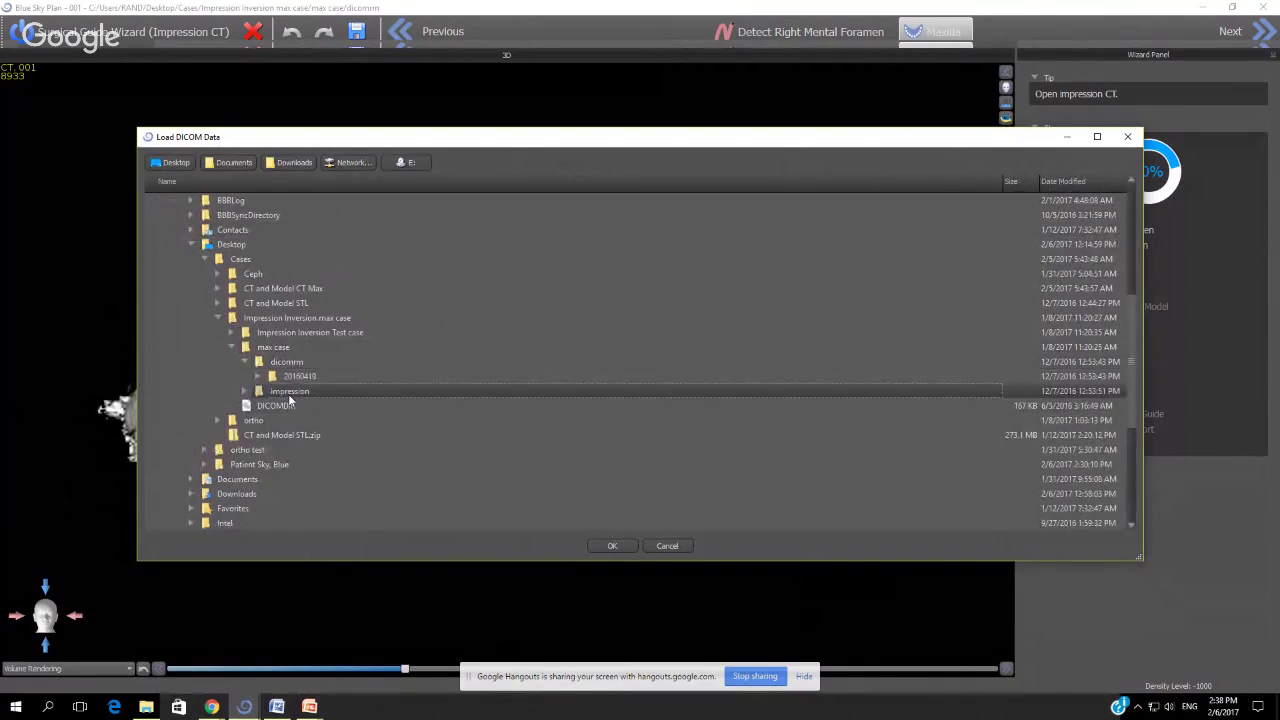
left_click(613, 546)
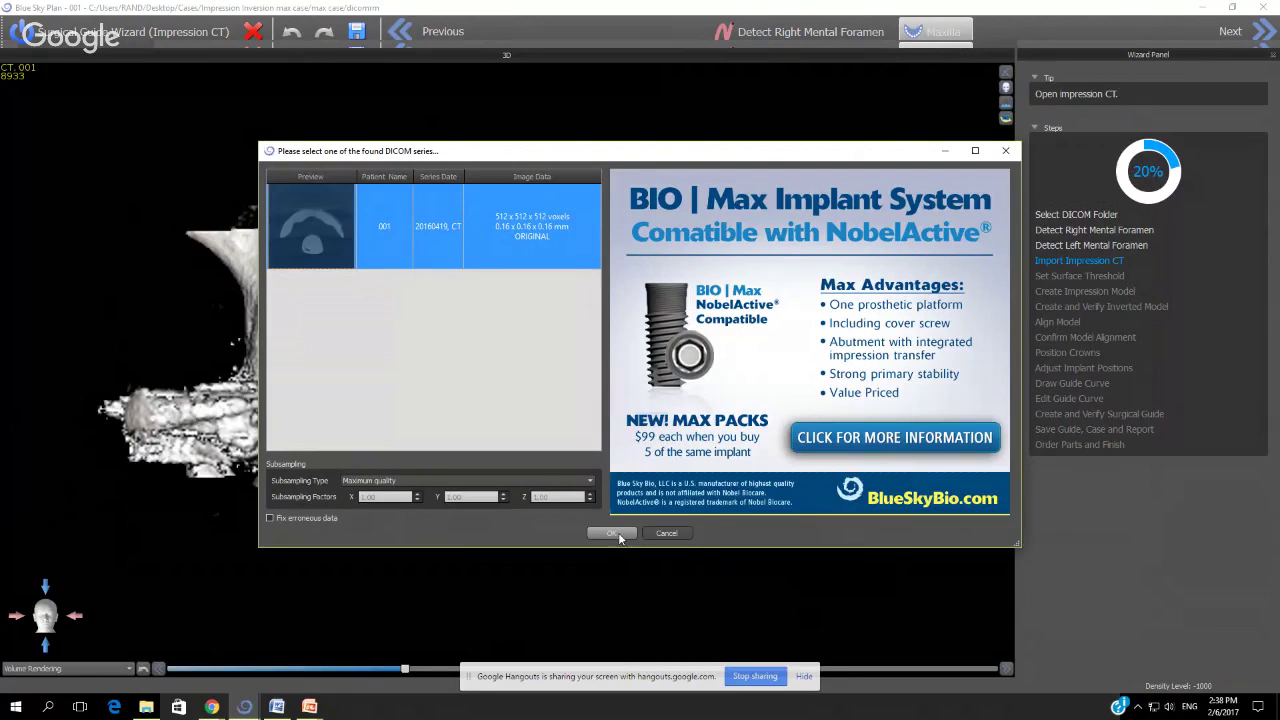
left_click(619, 537)
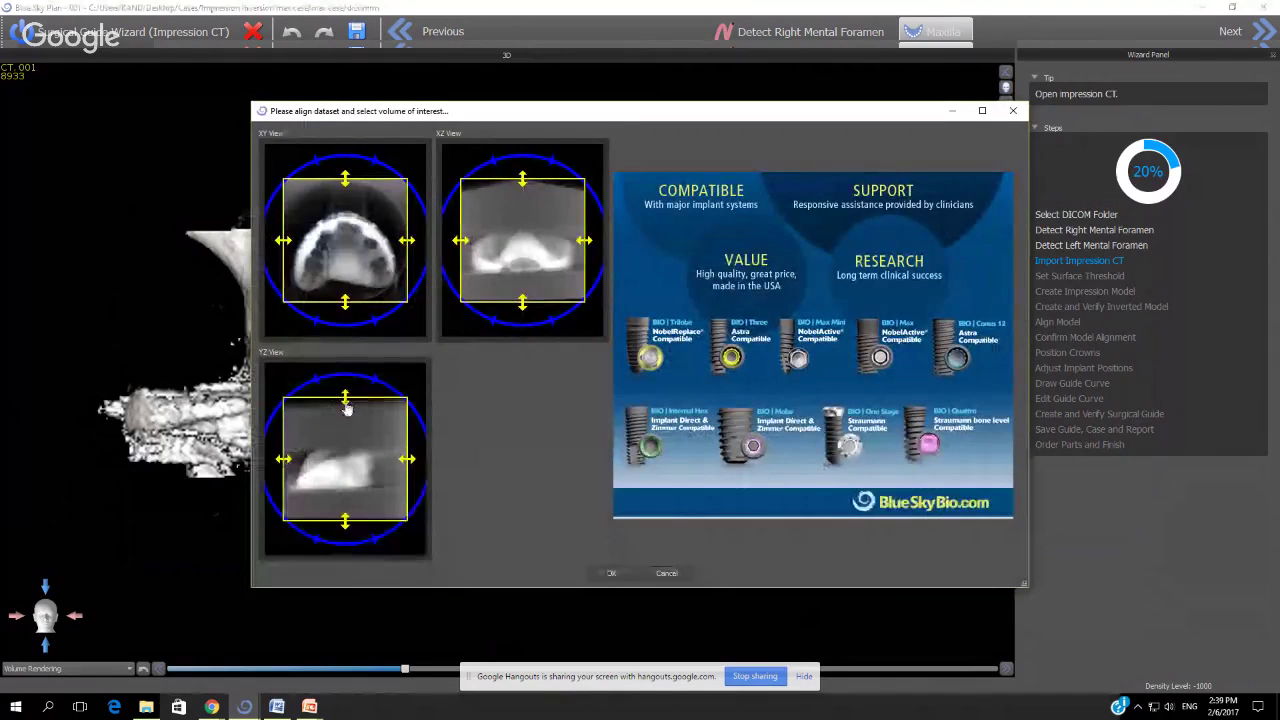
Crop the impression scan tightly around the impression from above, below and in front, accept it and check the surface rendering
left_click_drag(345, 400, 345, 458)
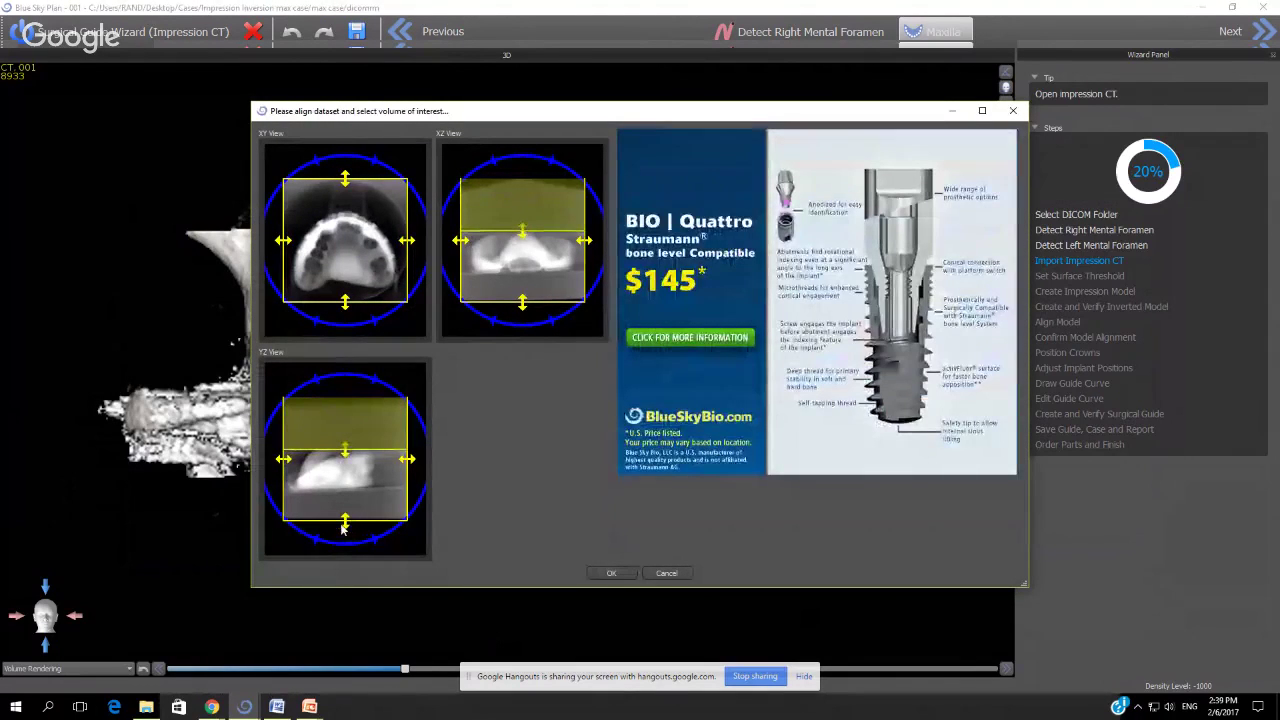
left_click_drag(345, 522, 343, 507)
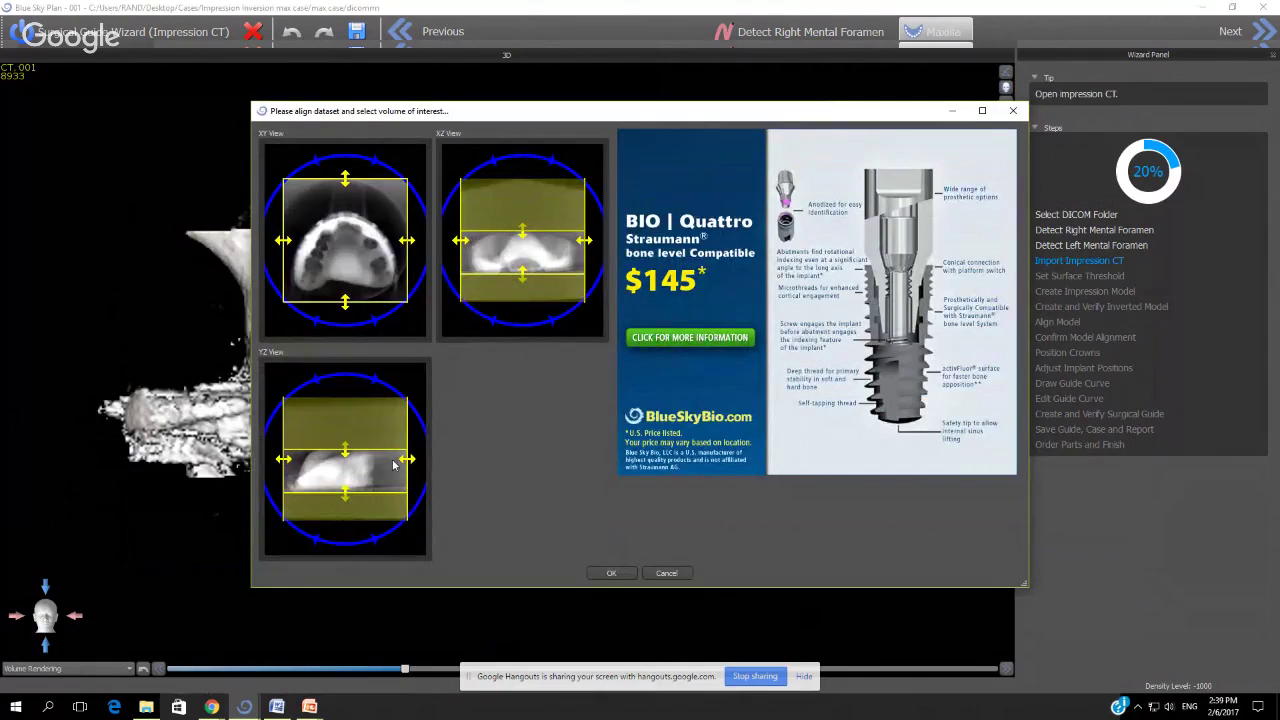
left_click_drag(407, 460, 377, 464)
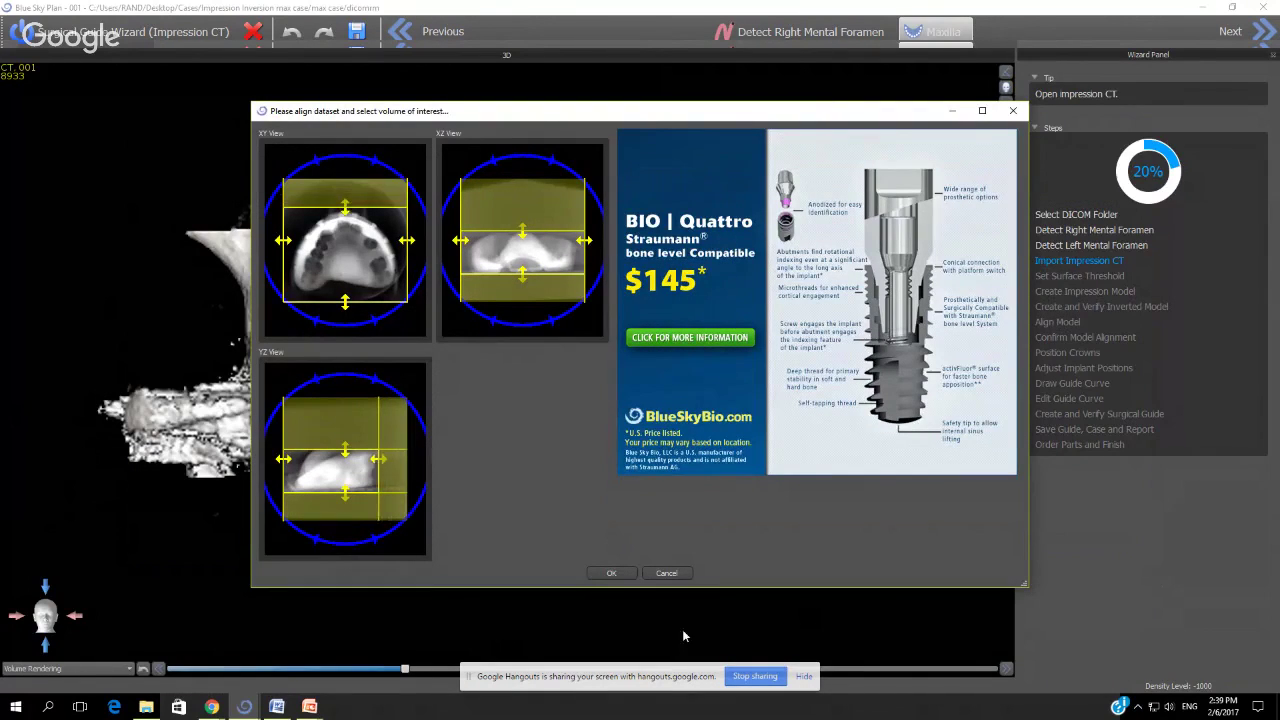
left_click(626, 574)
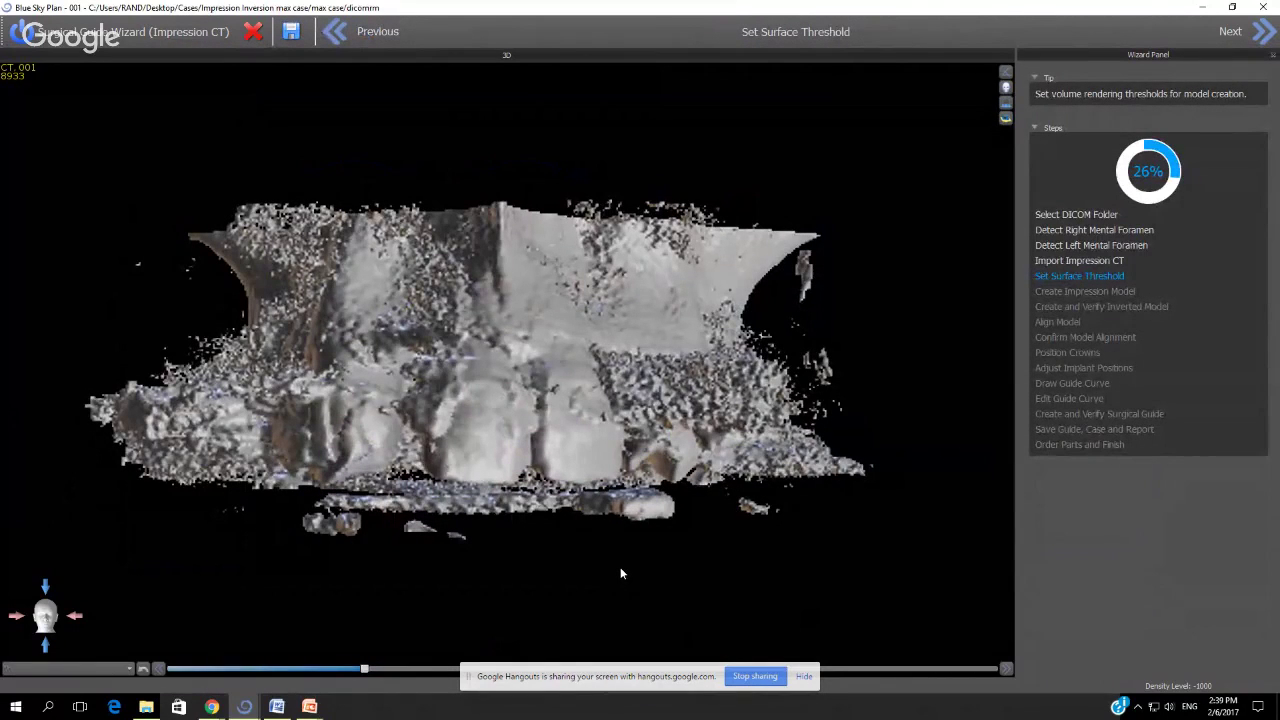
left_click_drag(620, 573, 636, 623)
left_click_drag(549, 395, 560, 470)
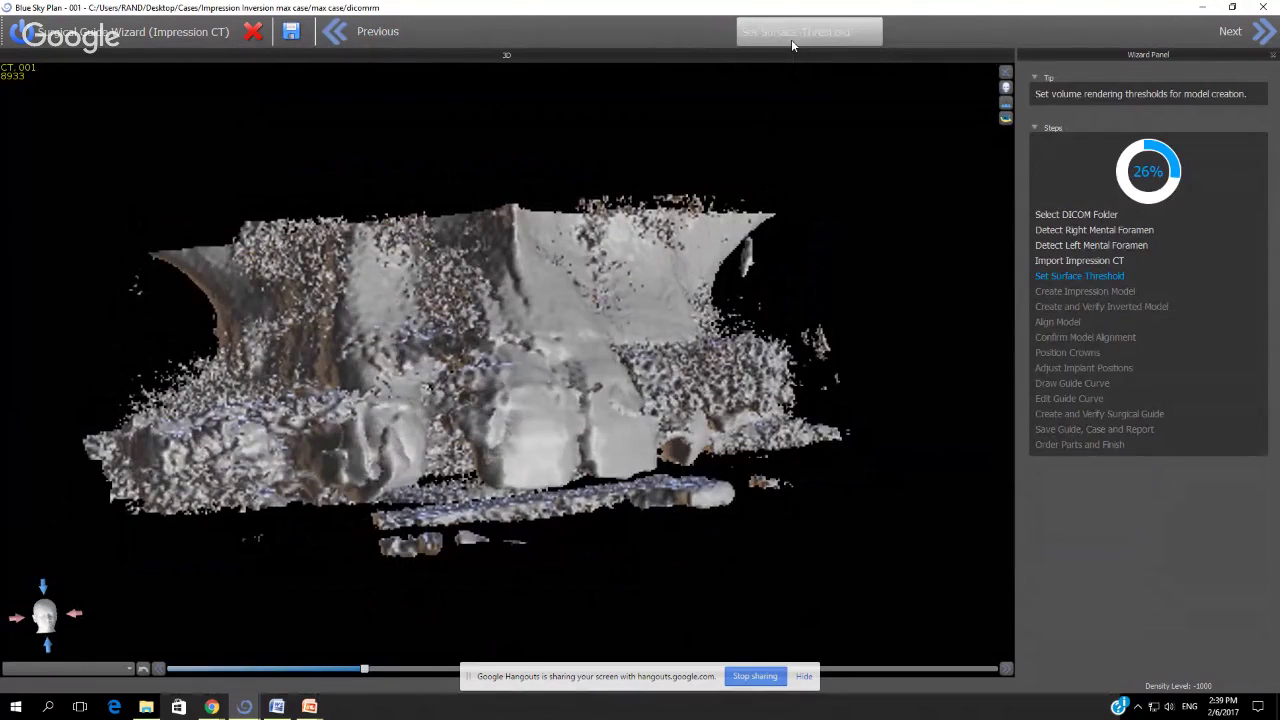
Go back to the impression import and load the series from the impression folder of "Impression Inversion Test case" at maximum quality
left_click(340, 32)
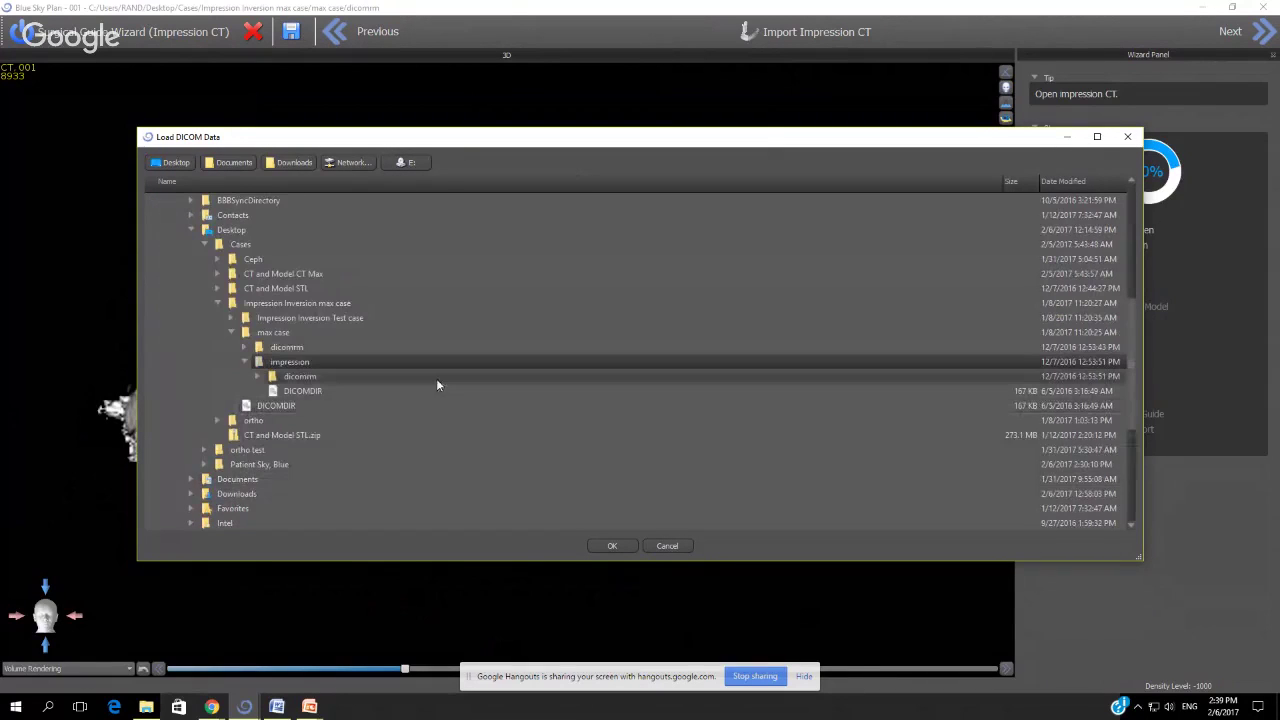
left_click(231, 318)
left_click(285, 347)
double_click(285, 347)
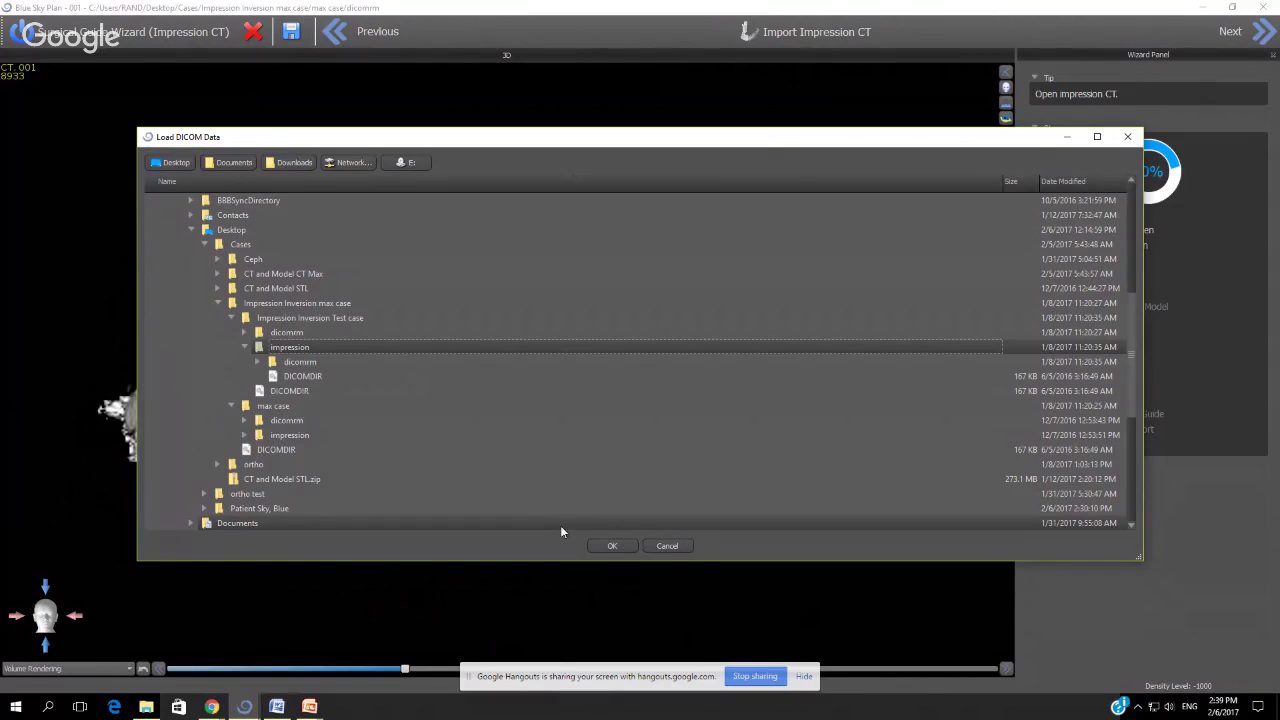
left_click(612, 546)
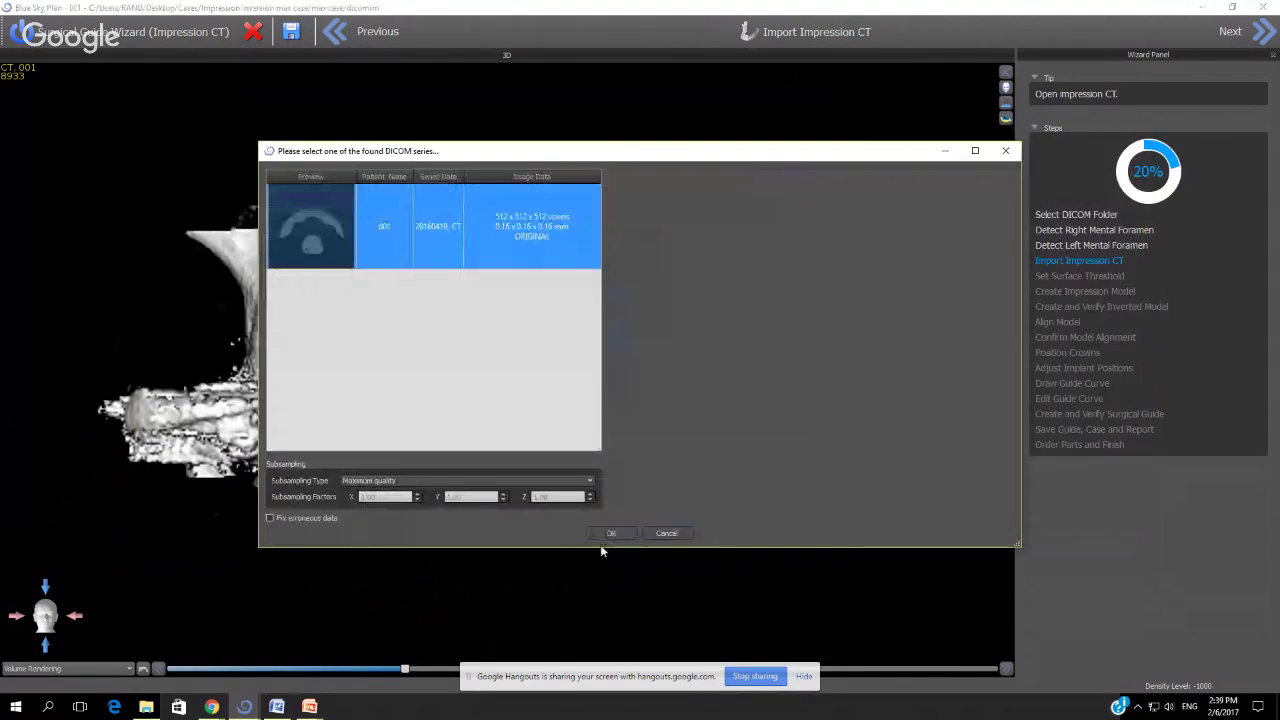
left_click(608, 535)
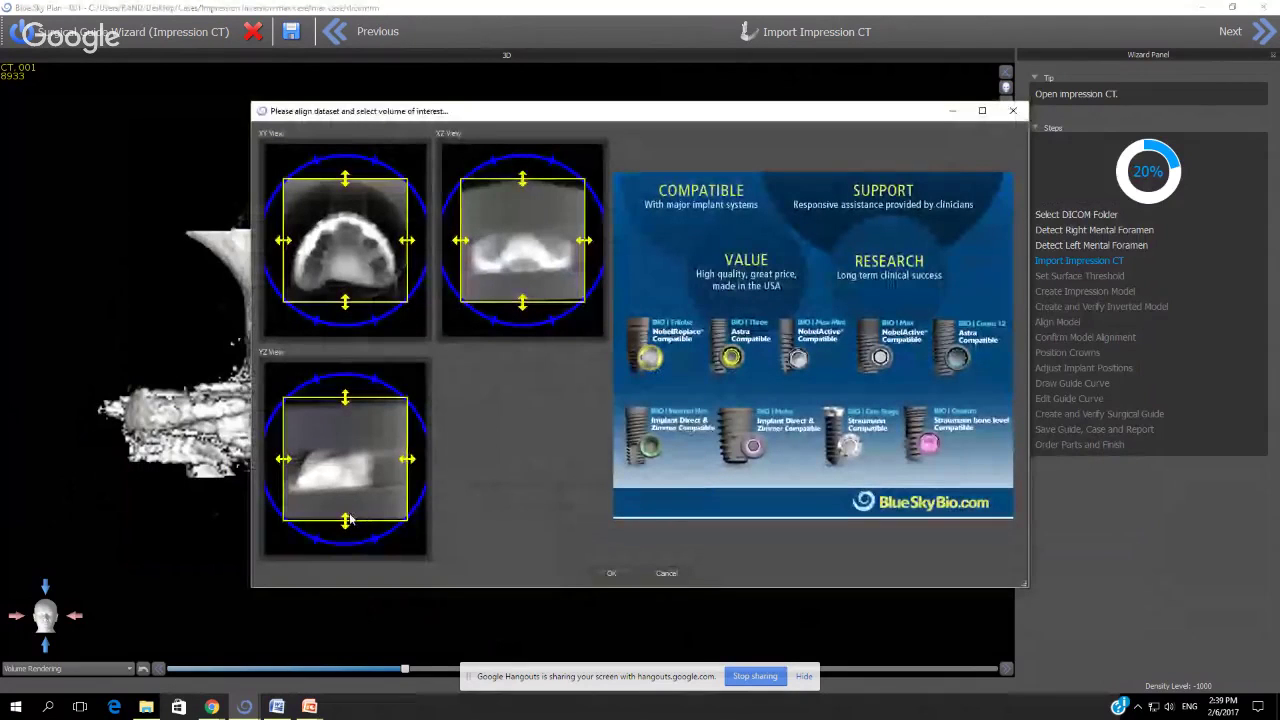
Try to crop the impression scan's volume of interest from below and above, accept it and check the 3D rendering
left_click_drag(345, 521, 345, 484)
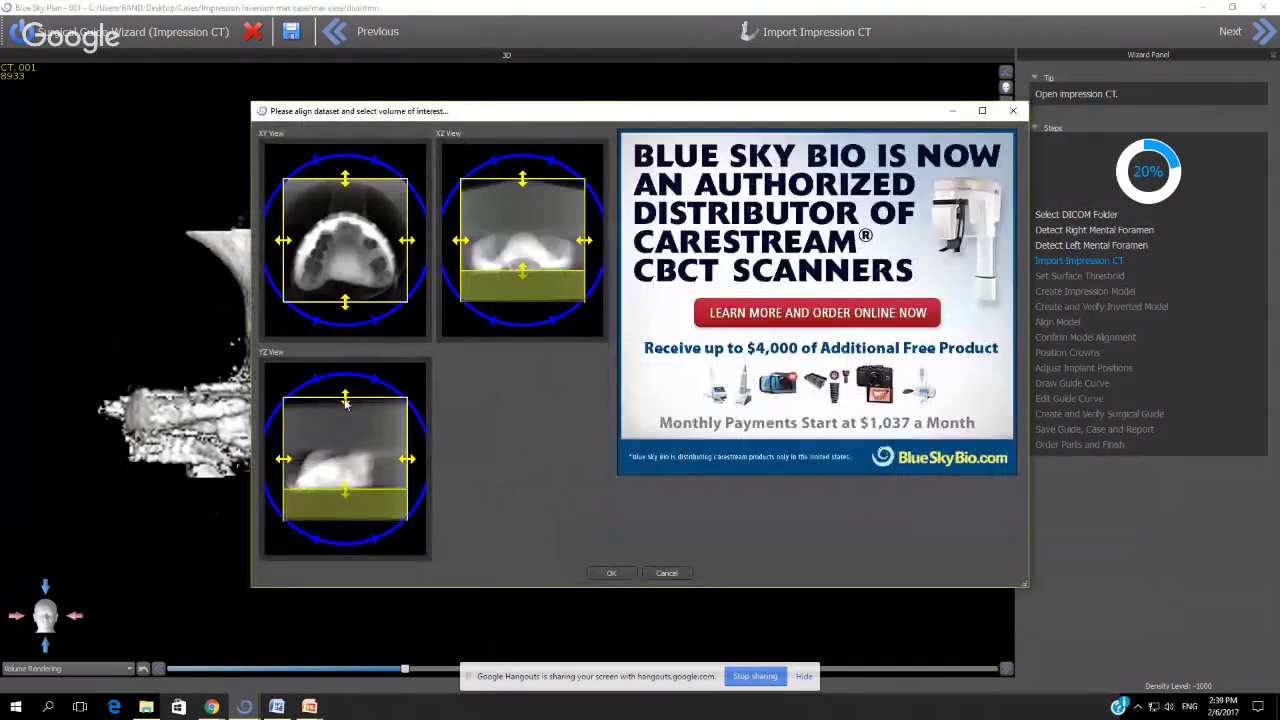
mouse_move(345, 397)
left_mouse_down()
mouse_move(345, 445)
mouse_move(382, 459)
left_mouse_up()
left_click(609, 573)
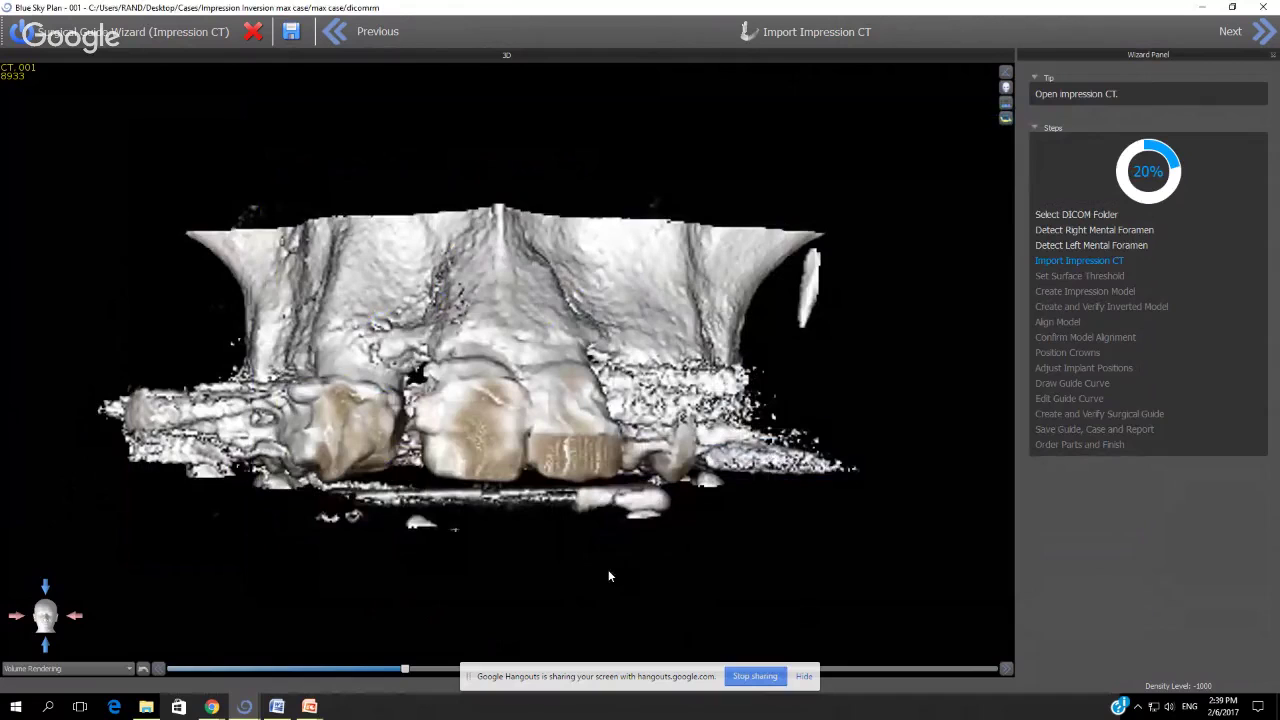
left_click_drag(450, 379, 436, 354)
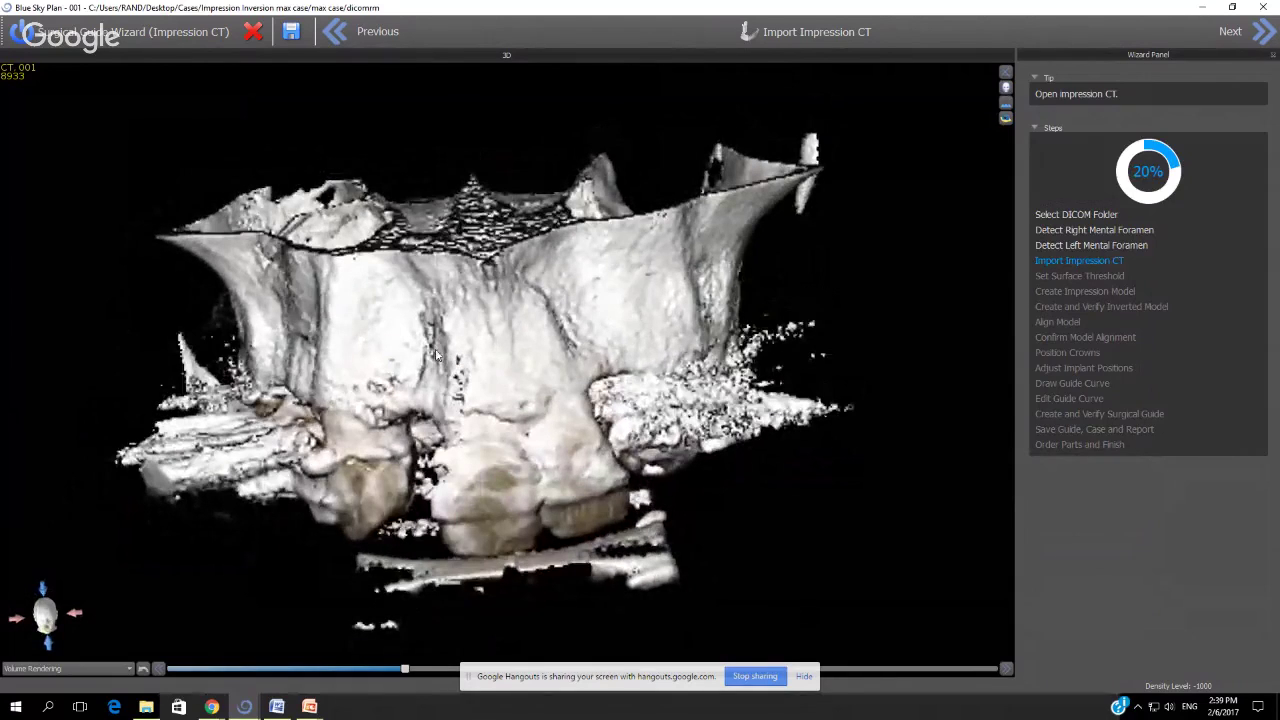
Restart the impression import, skipping nerve detection, and reload the series from the "Impression Inversion Test case" impression folder at maximum quality
left_click(336, 32)
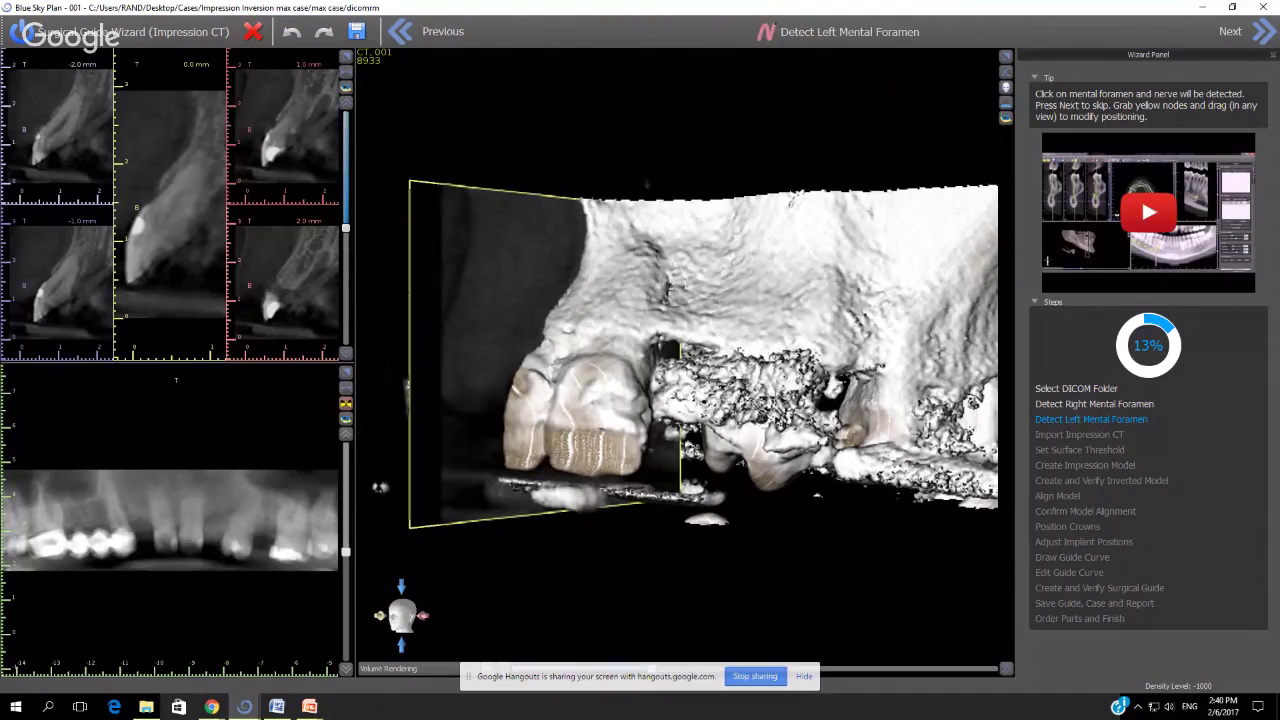
left_click(1262, 36)
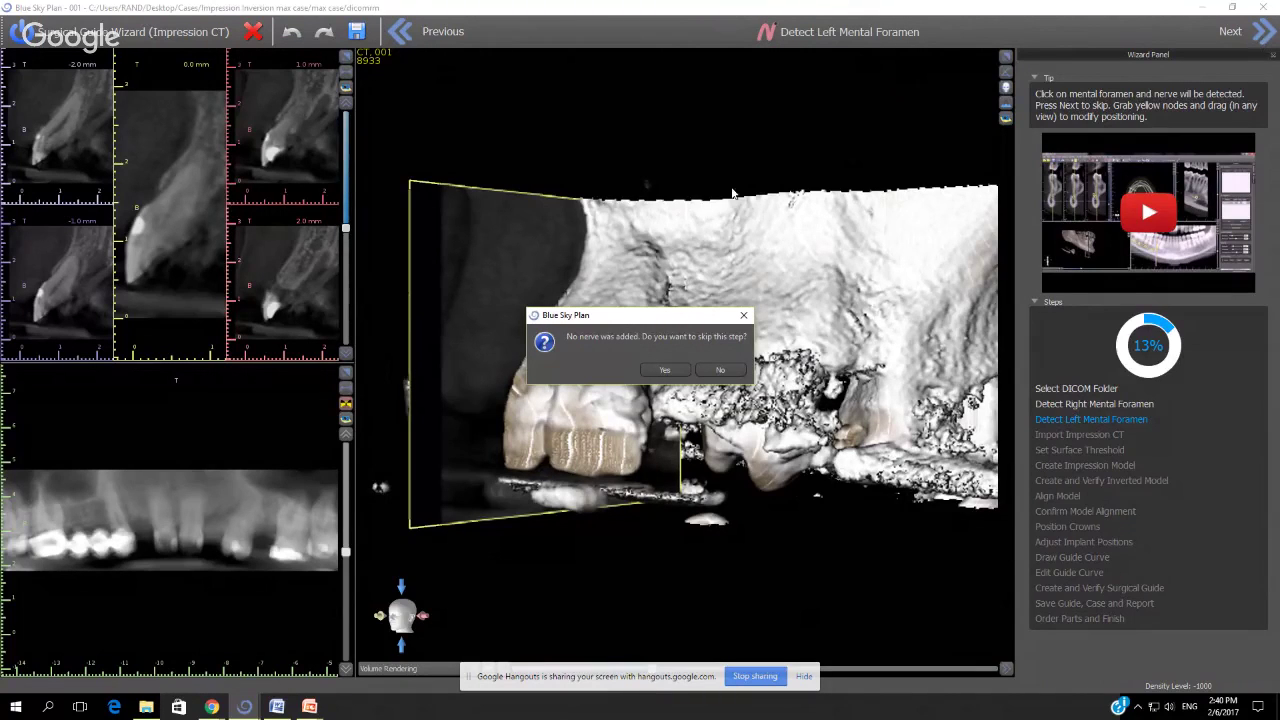
left_click(664, 370)
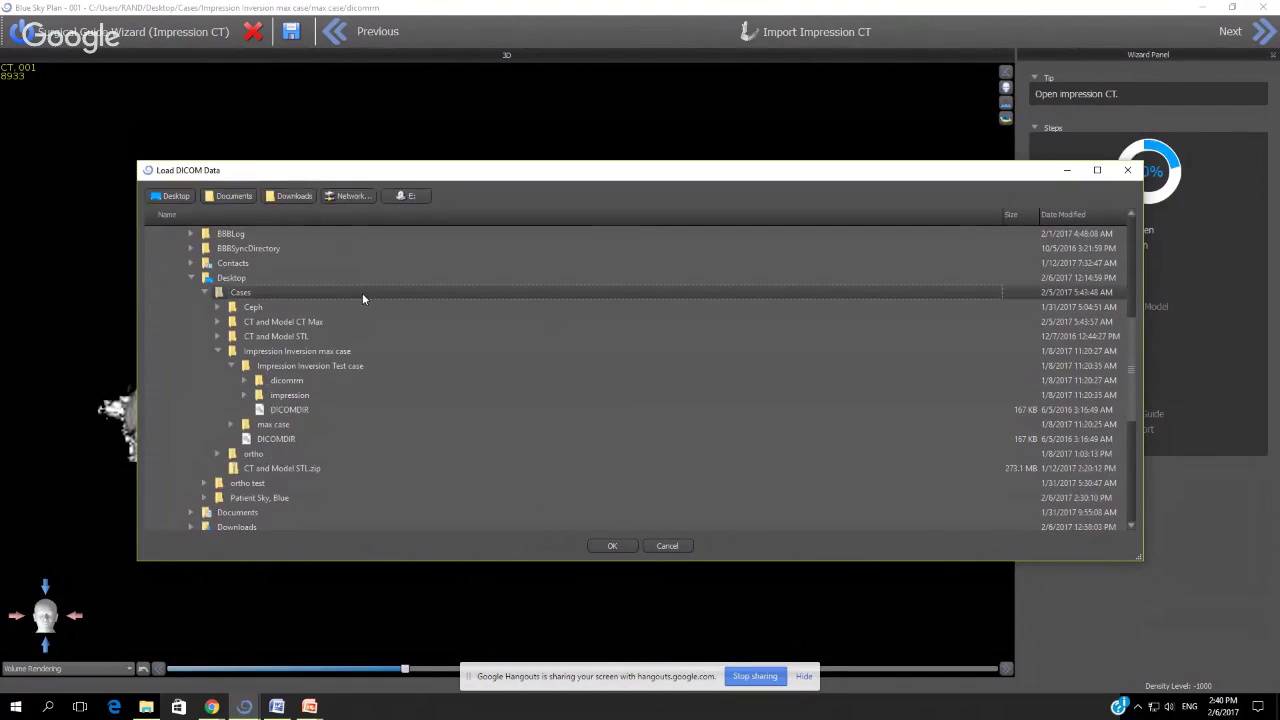
left_click_drag(341, 176, 538, 147)
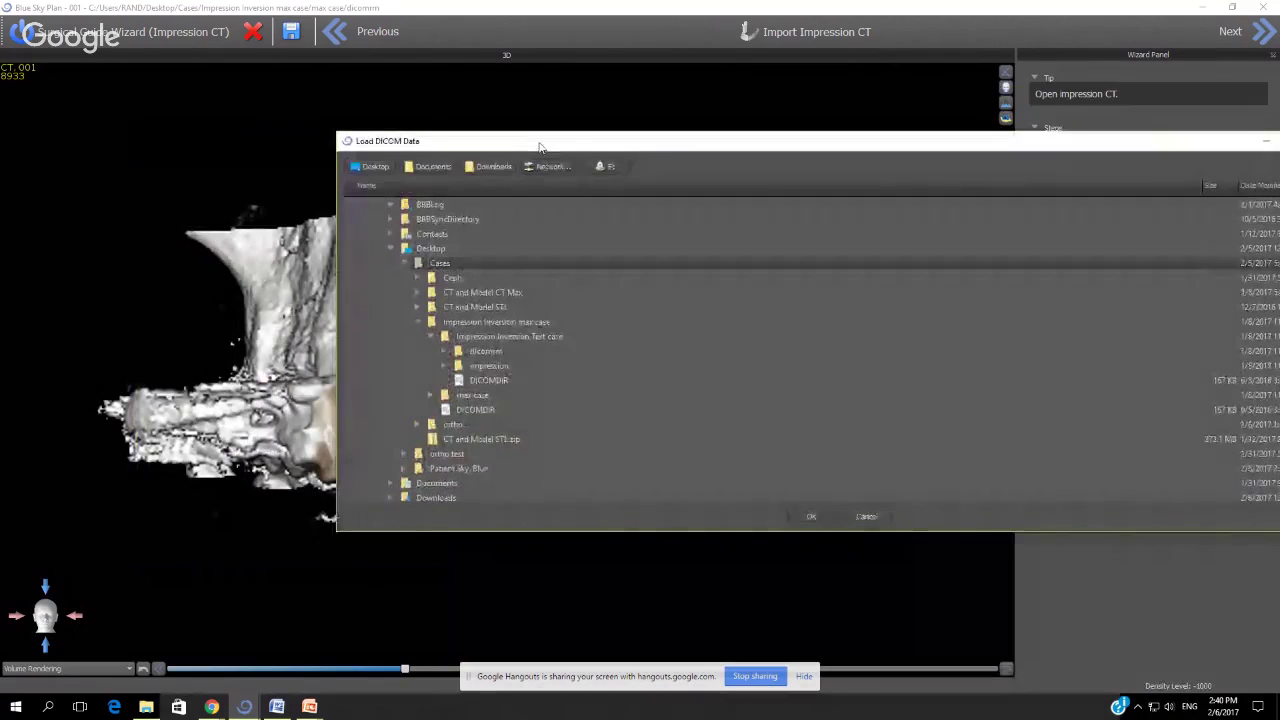
double_click(489, 366)
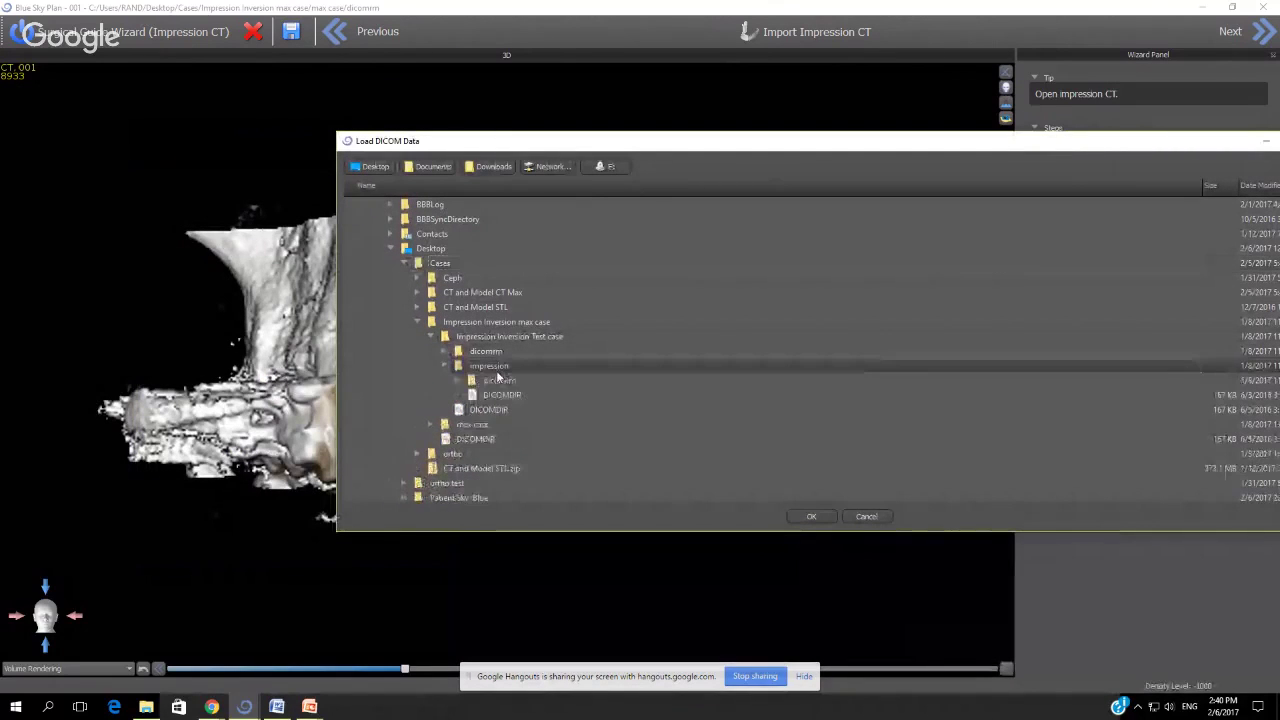
left_click(810, 517)
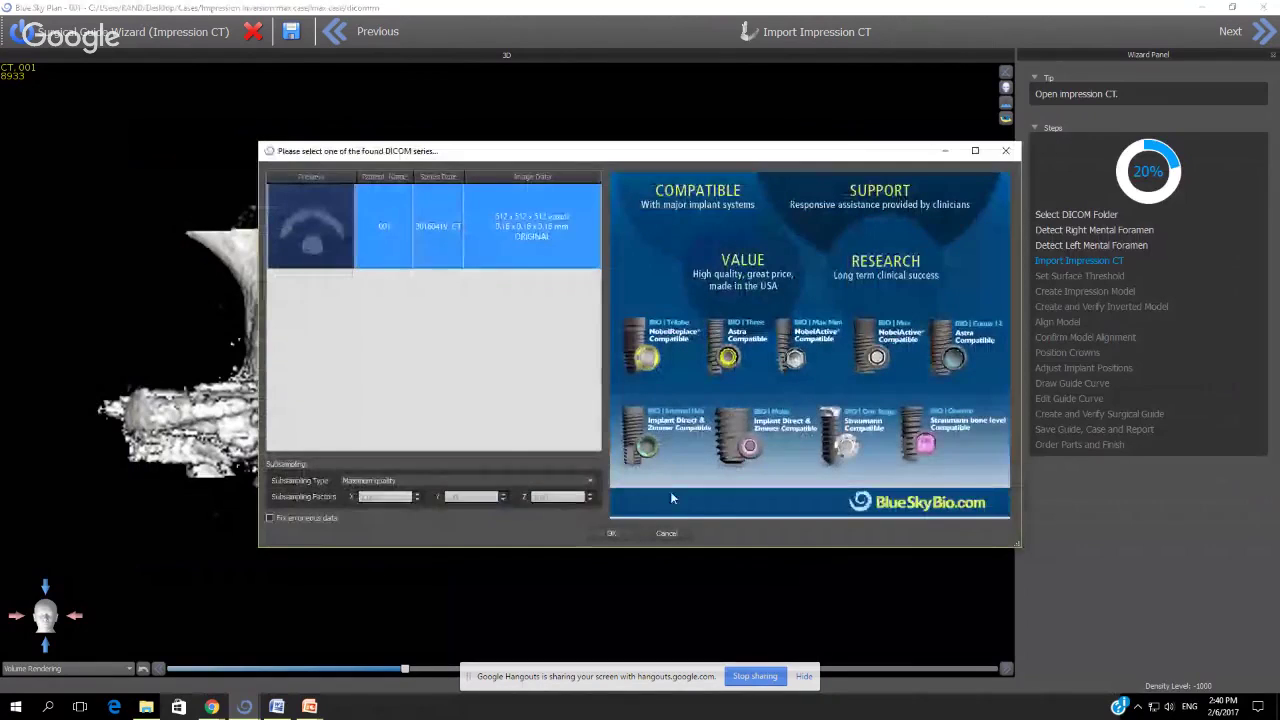
left_click(611, 533)
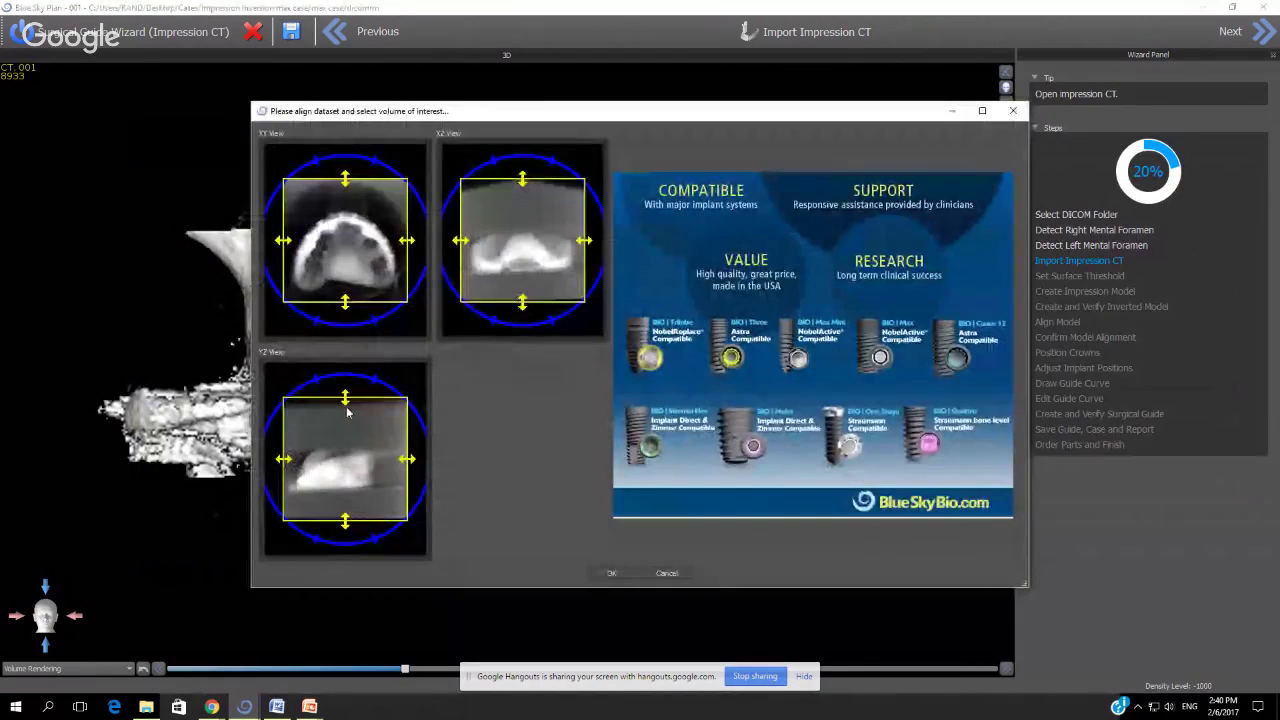
Trim the impression scan's volume of interest from above, below and in front, and accept it
left_click_drag(346, 401, 346, 448)
left_click_drag(345, 523, 345, 496)
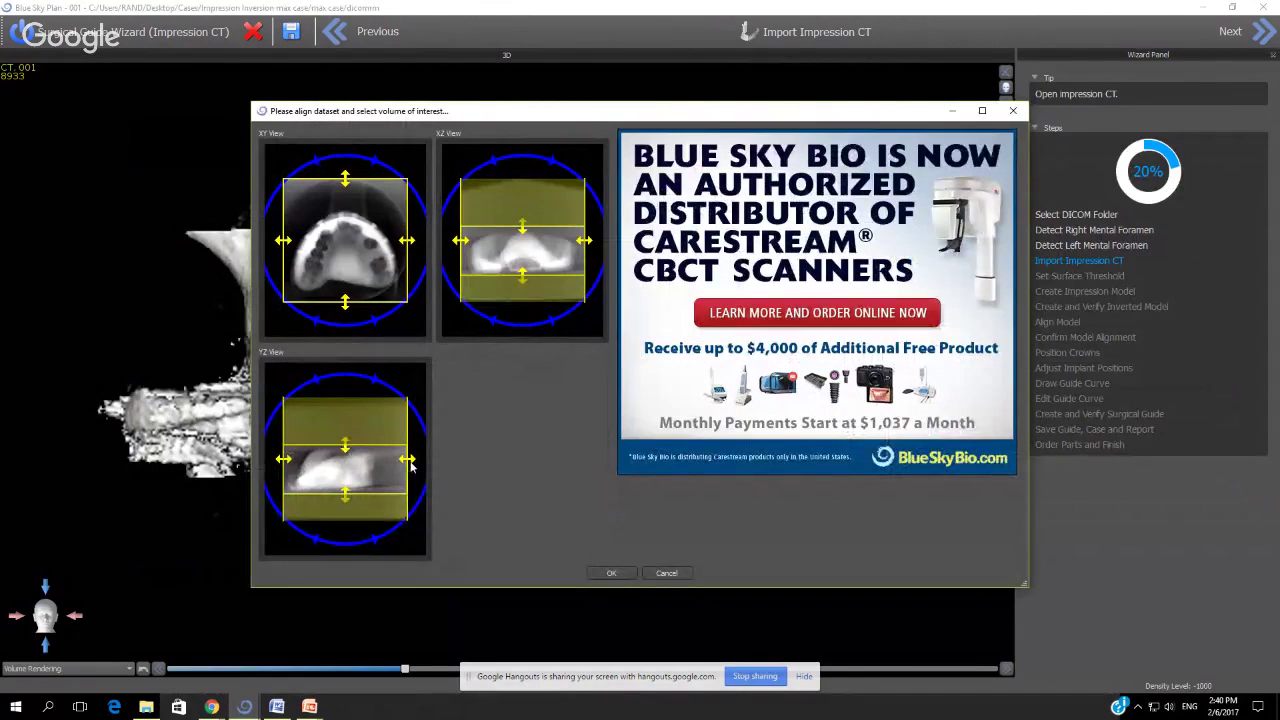
left_click_drag(410, 465, 391, 466)
left_click(602, 575)
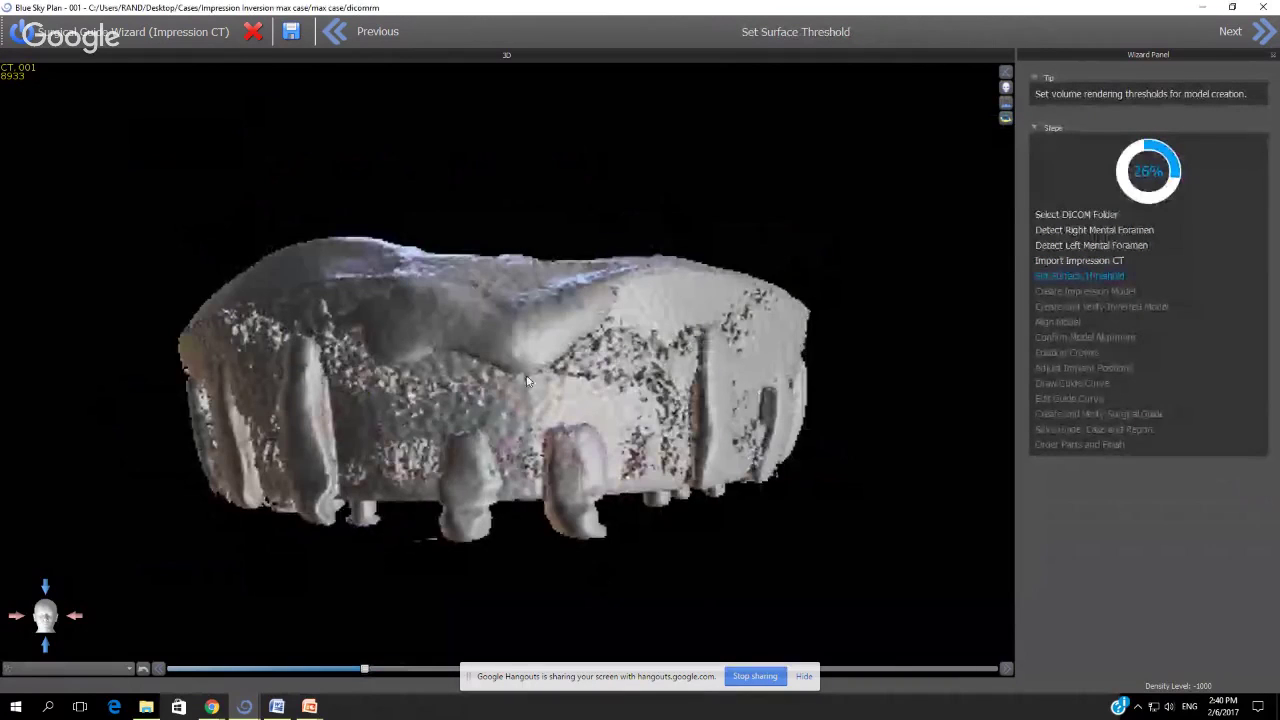
Raise the impression's surface threshold slightly, create the impression model from the visible surface and continue to the inverted model
left_click_drag(527, 381, 539, 573)
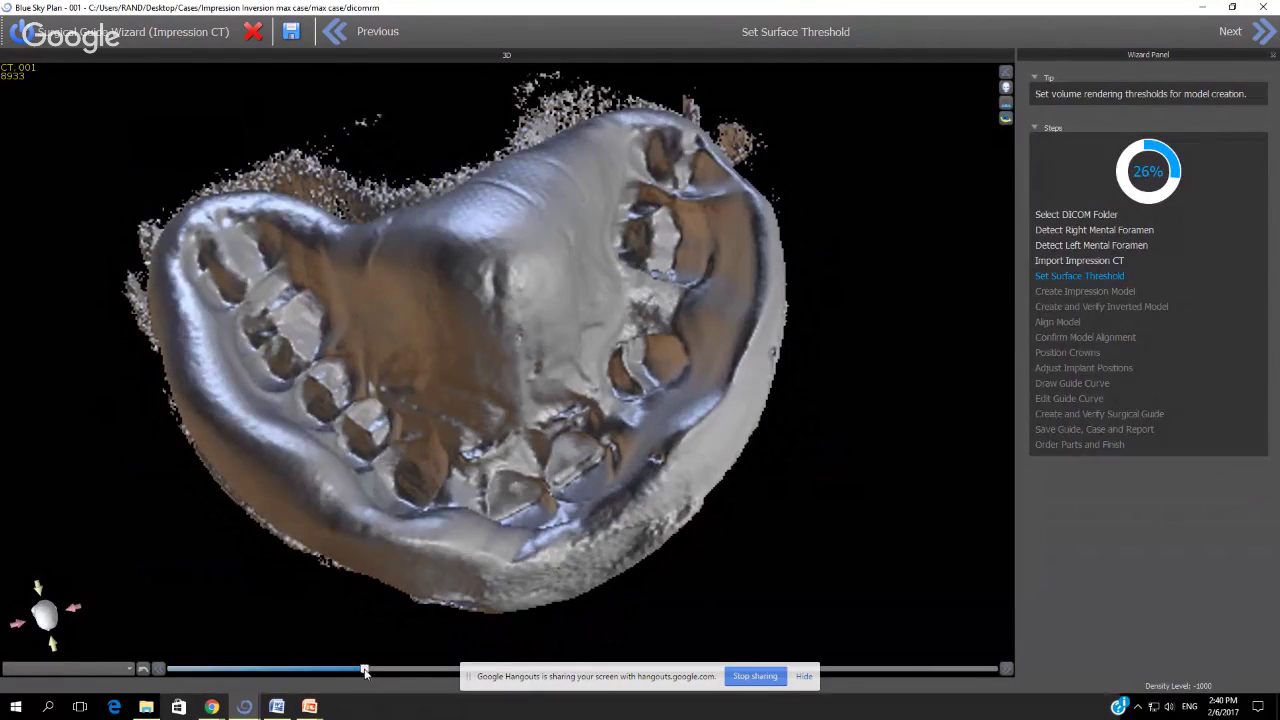
left_click_drag(365, 671, 367, 672)
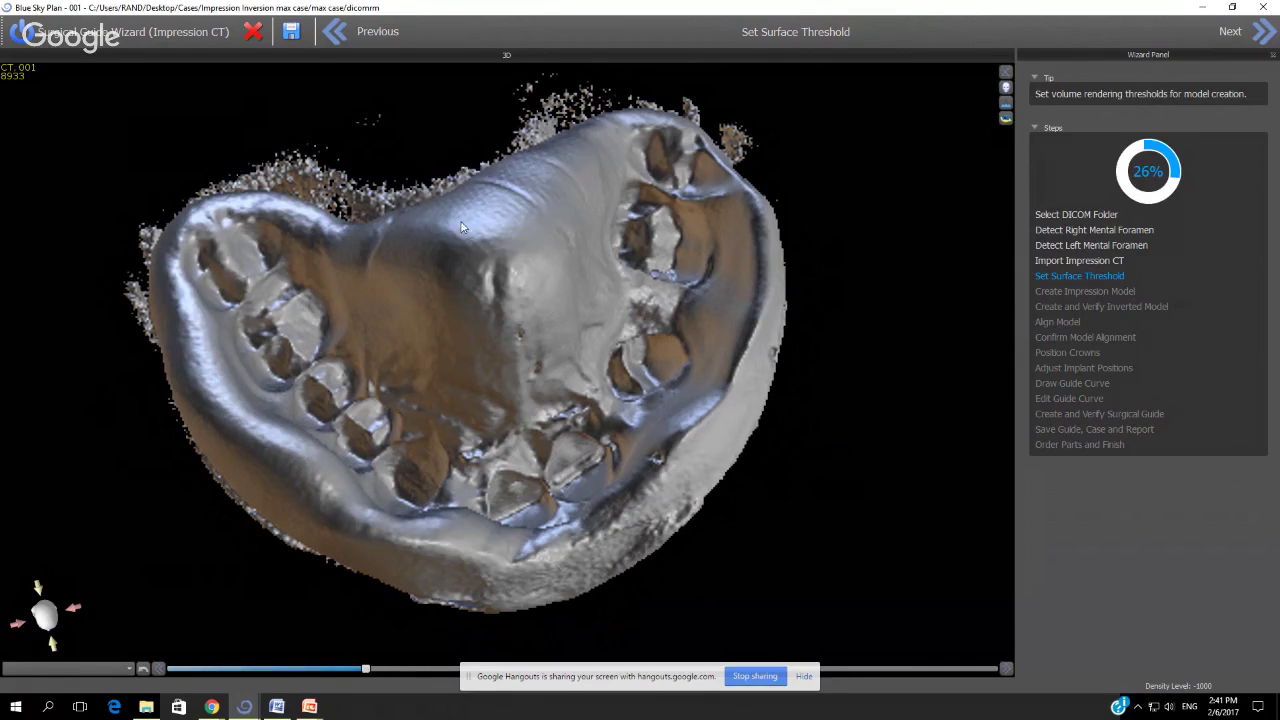
left_click_drag(489, 286, 686, 387)
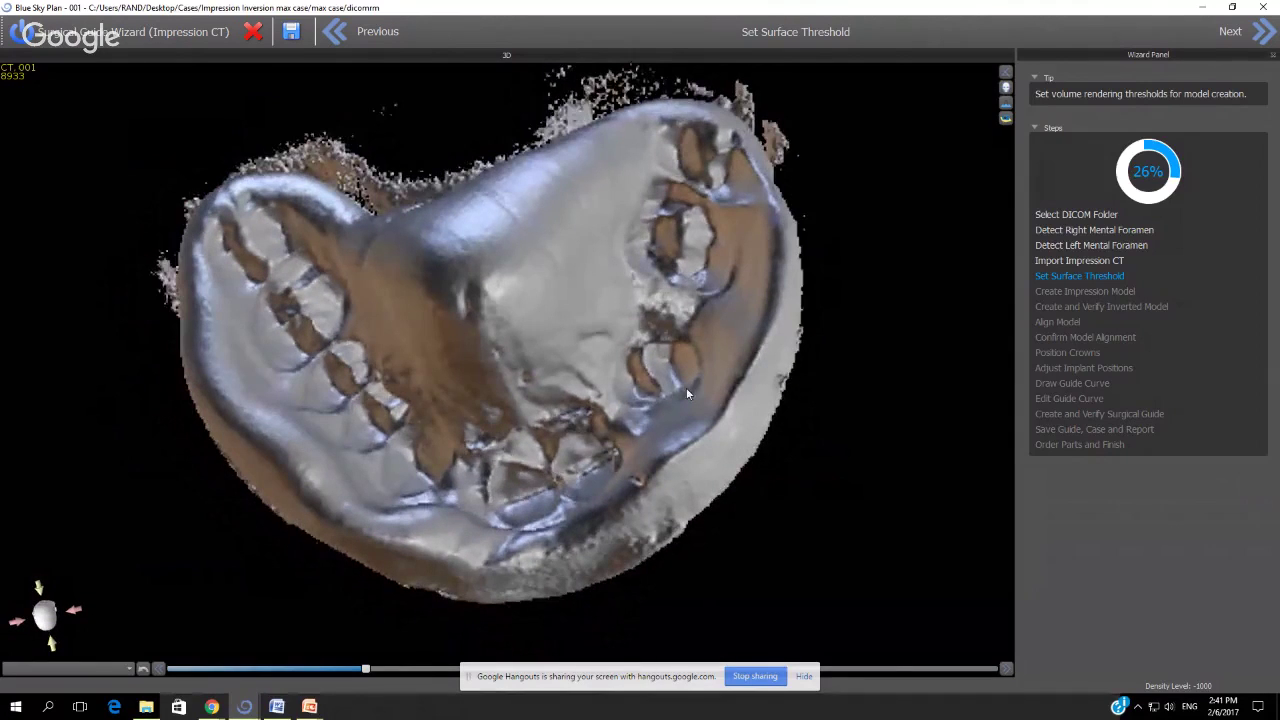
left_click(1270, 38)
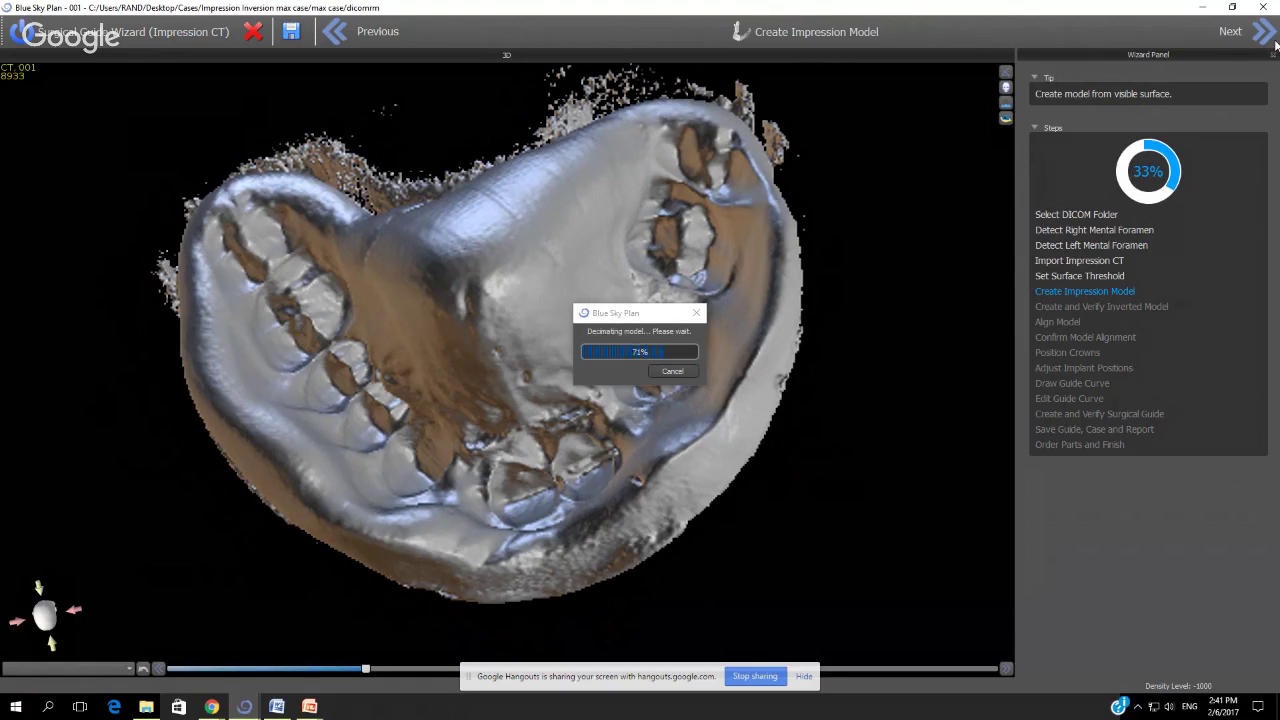
left_click(1274, 40)
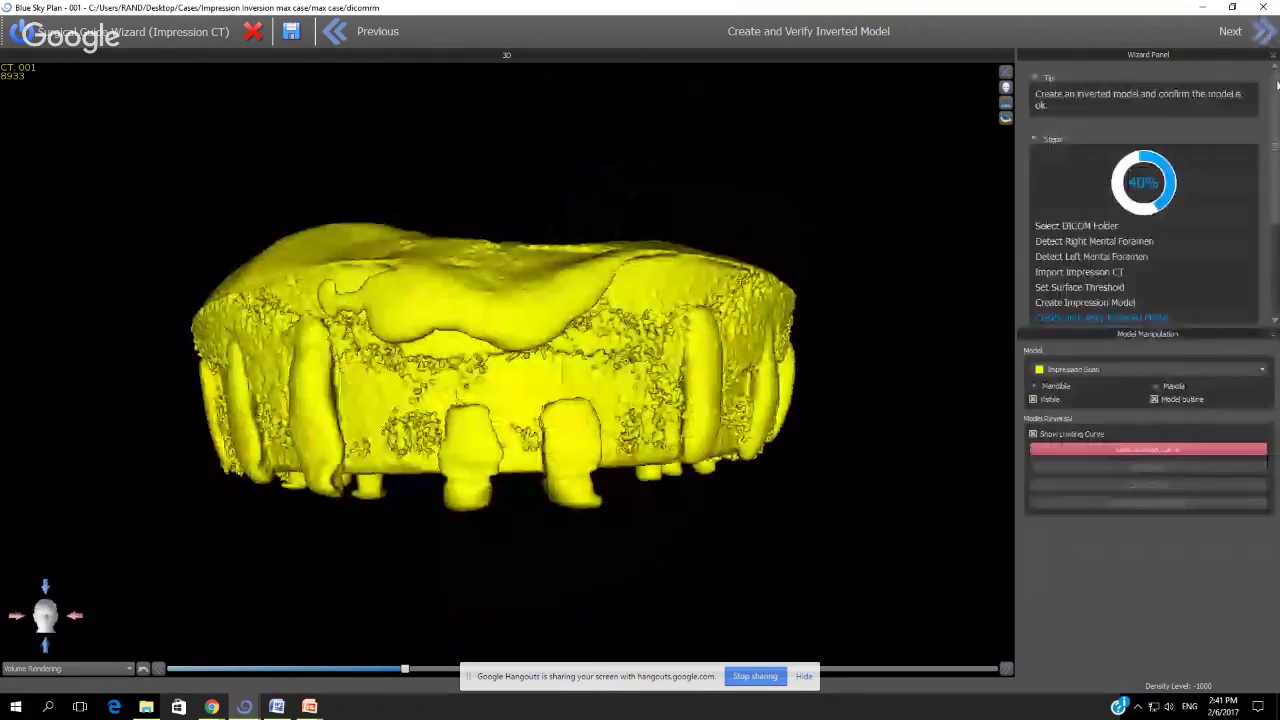
Draw a closed limiting curve around the dental arch, leaving out the central palate, and create the inverted model
left_click_drag(477, 300, 542, 580)
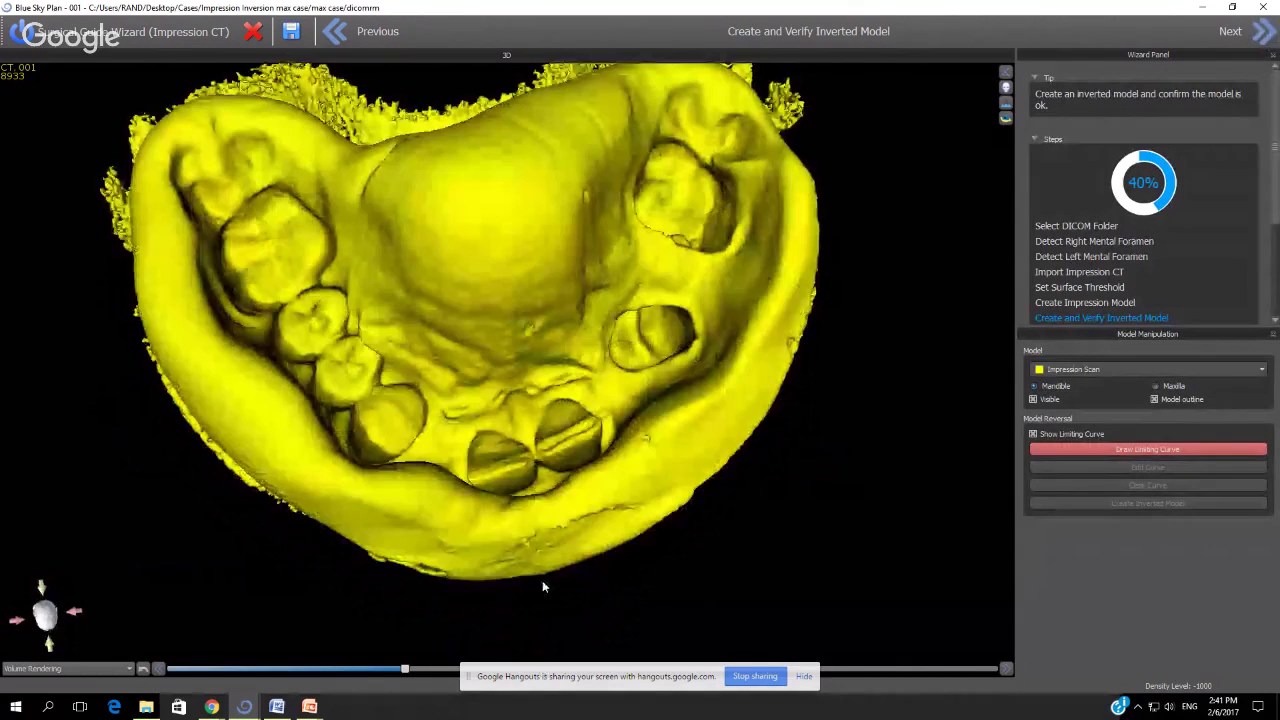
left_click(1092, 452)
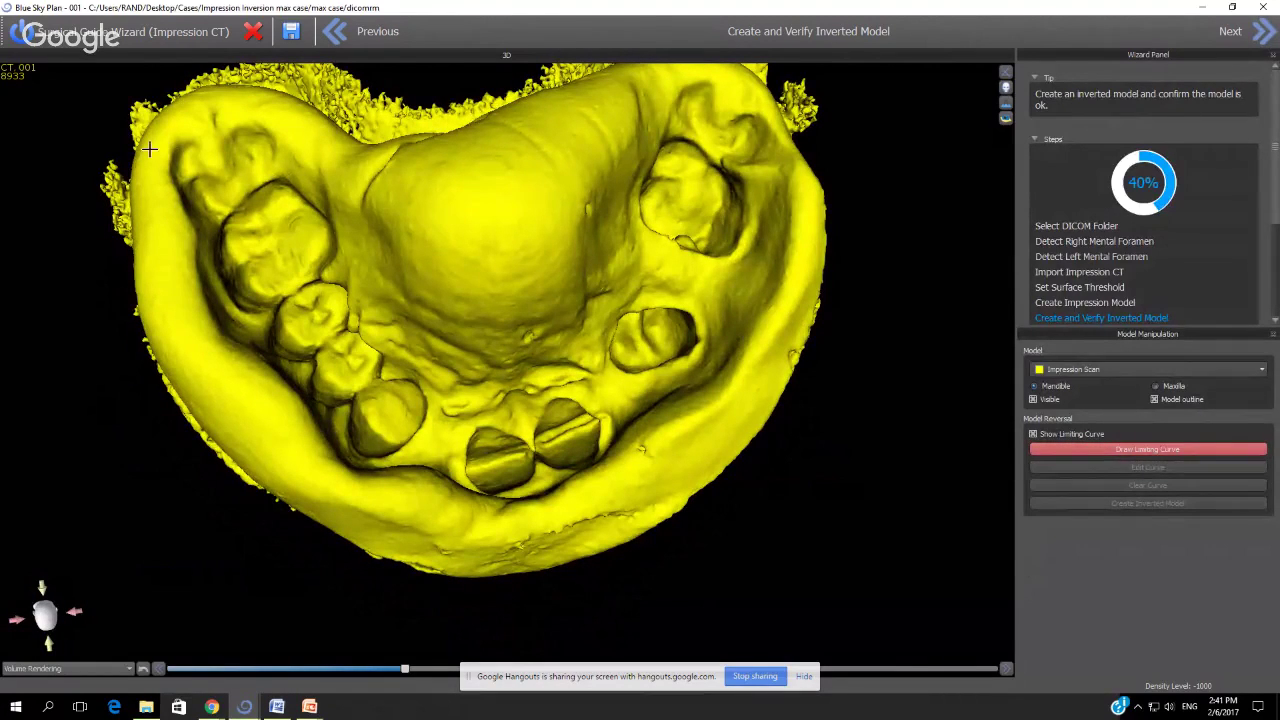
mouse_move(155, 150)
left_mouse_down()
mouse_move(165, 257)
mouse_move(230, 406)
mouse_move(355, 489)
mouse_move(452, 516)
mouse_move(563, 503)
mouse_move(705, 420)
mouse_move(757, 368)
mouse_move(805, 227)
mouse_move(782, 136)
mouse_move(740, 81)
mouse_move(690, 74)
mouse_move(636, 132)
mouse_move(598, 243)
mouse_move(465, 298)
mouse_move(393, 260)
mouse_move(265, 118)
mouse_move(229, 103)
mouse_move(166, 121)
mouse_move(157, 158)
left_mouse_up()
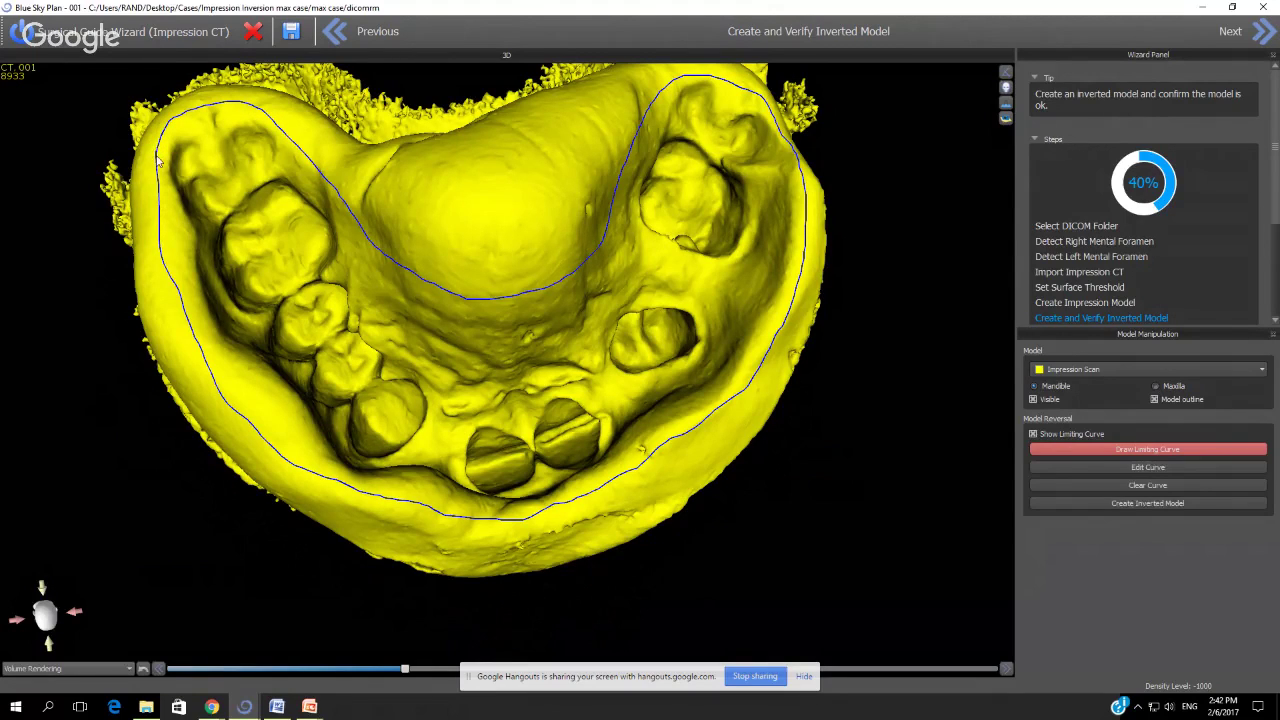
left_click(1148, 468)
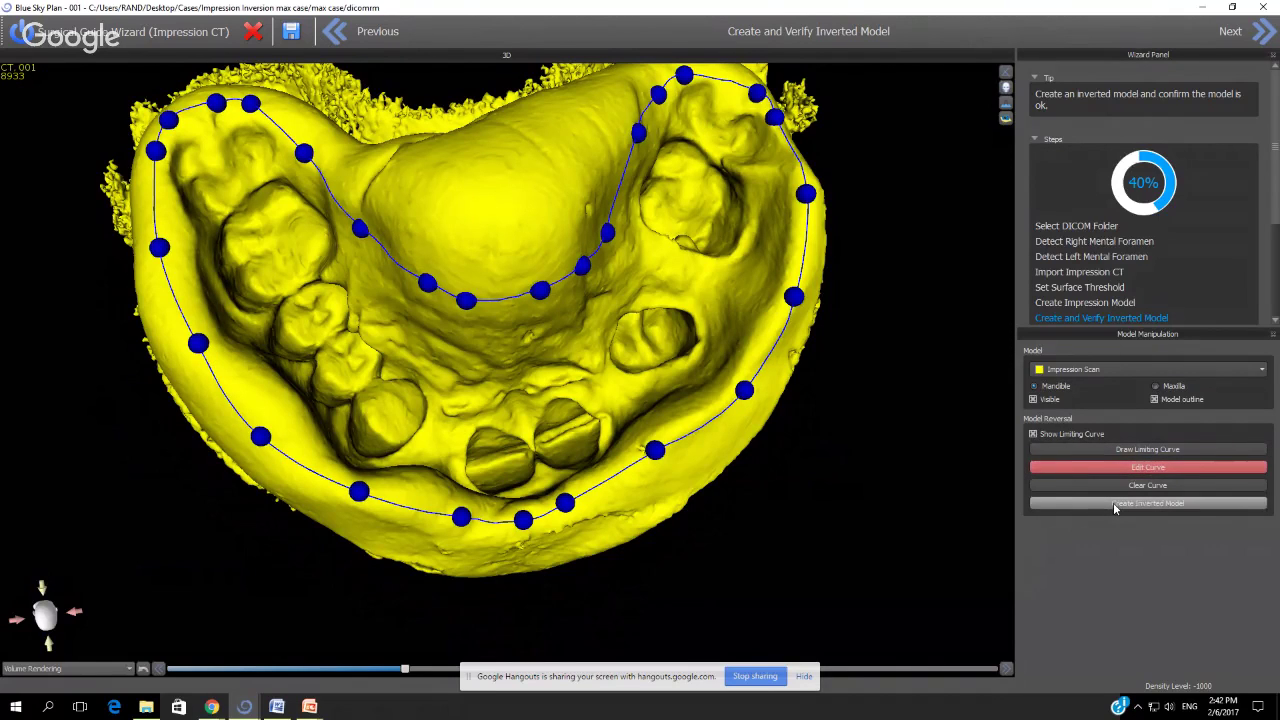
left_click(1113, 502)
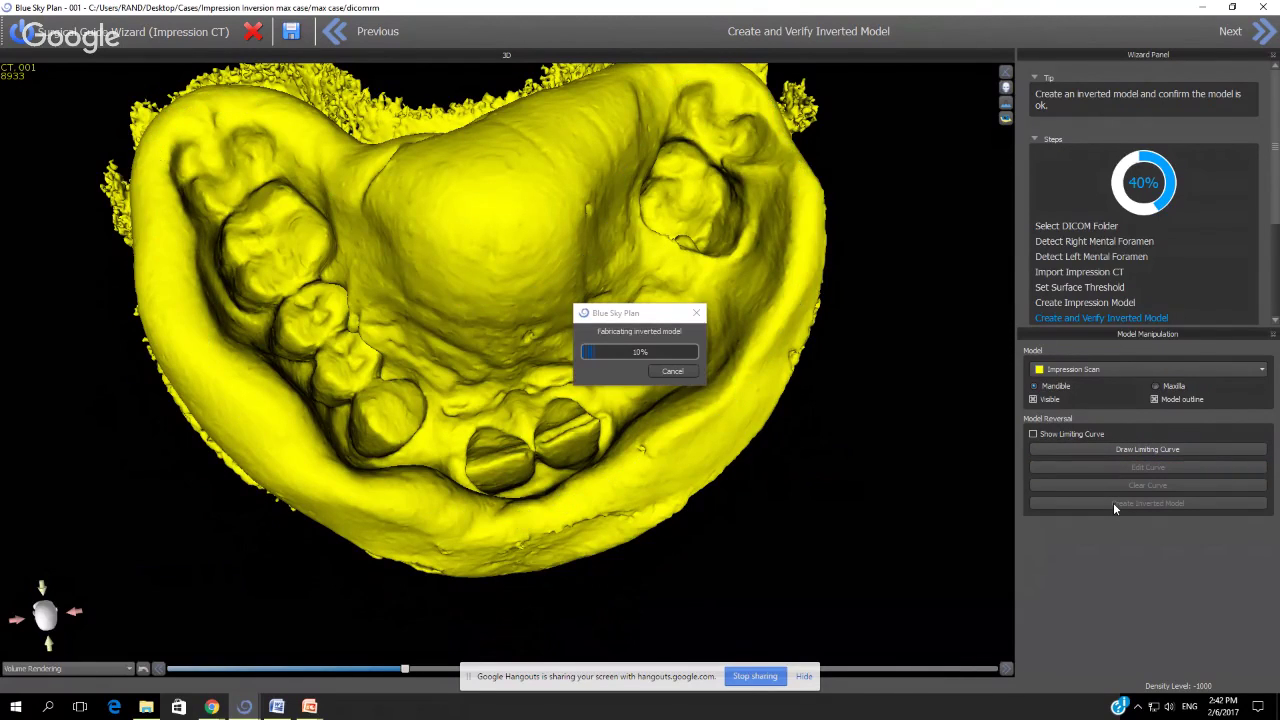
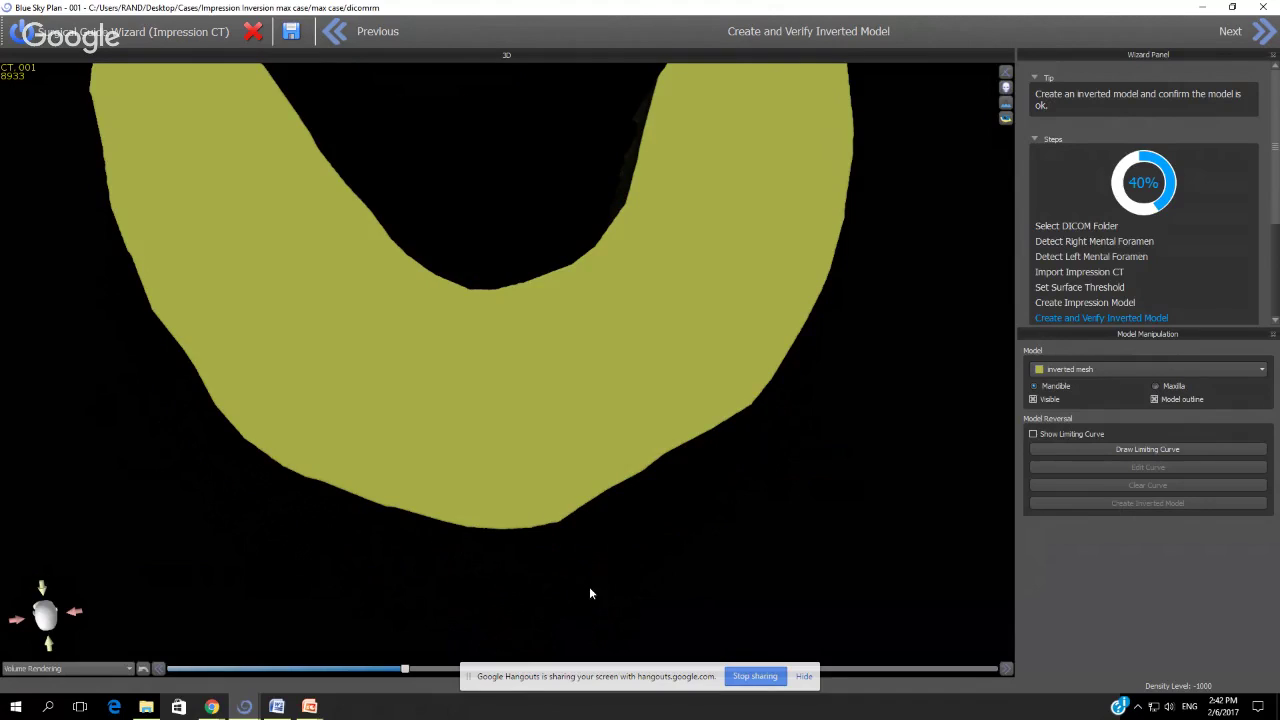
Inspect the inverted model from the front and side, accept it and continue to the model alignment
left_click_drag(589, 586, 999, 343)
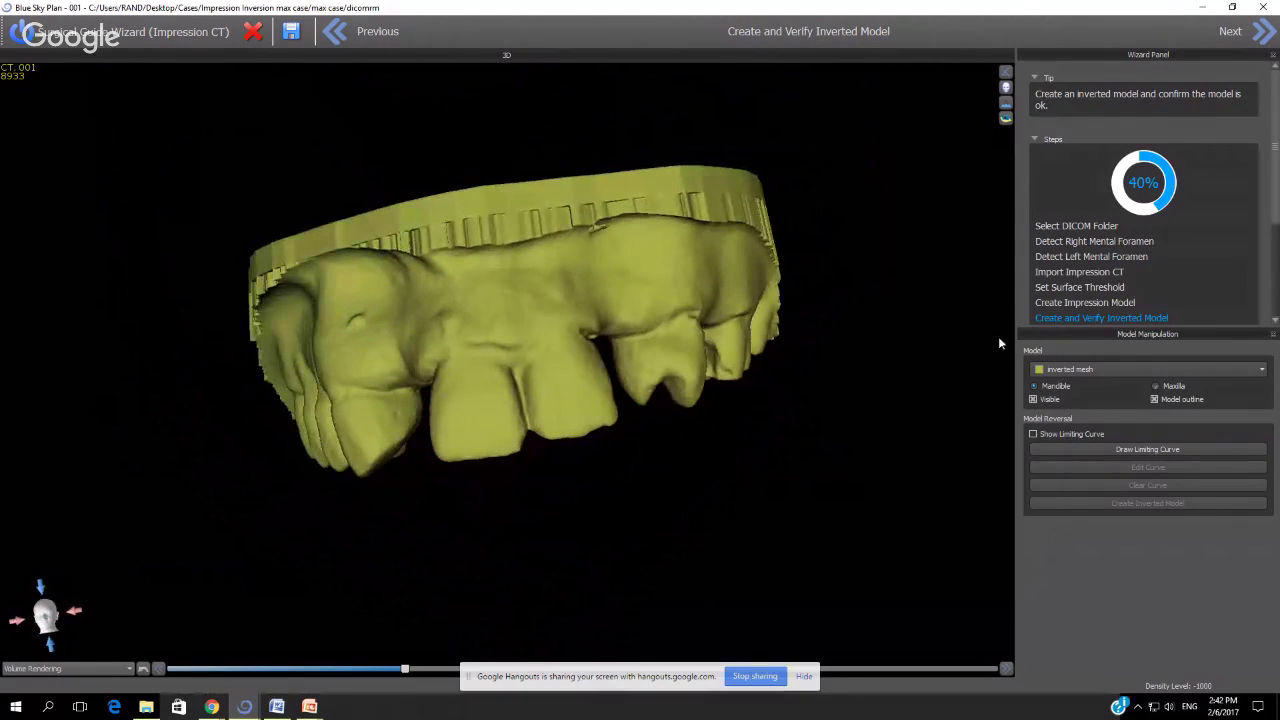
left_click(1273, 334)
left_click_drag(812, 424, 437, 396)
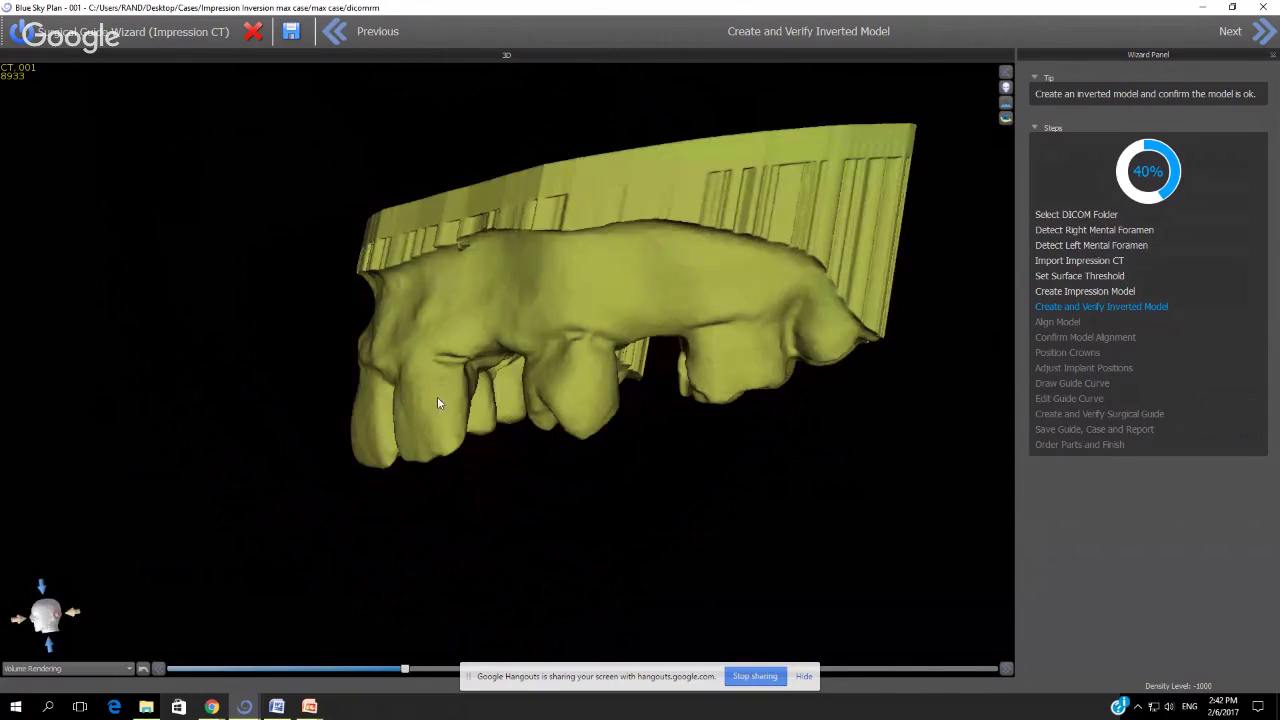
left_click(1266, 40)
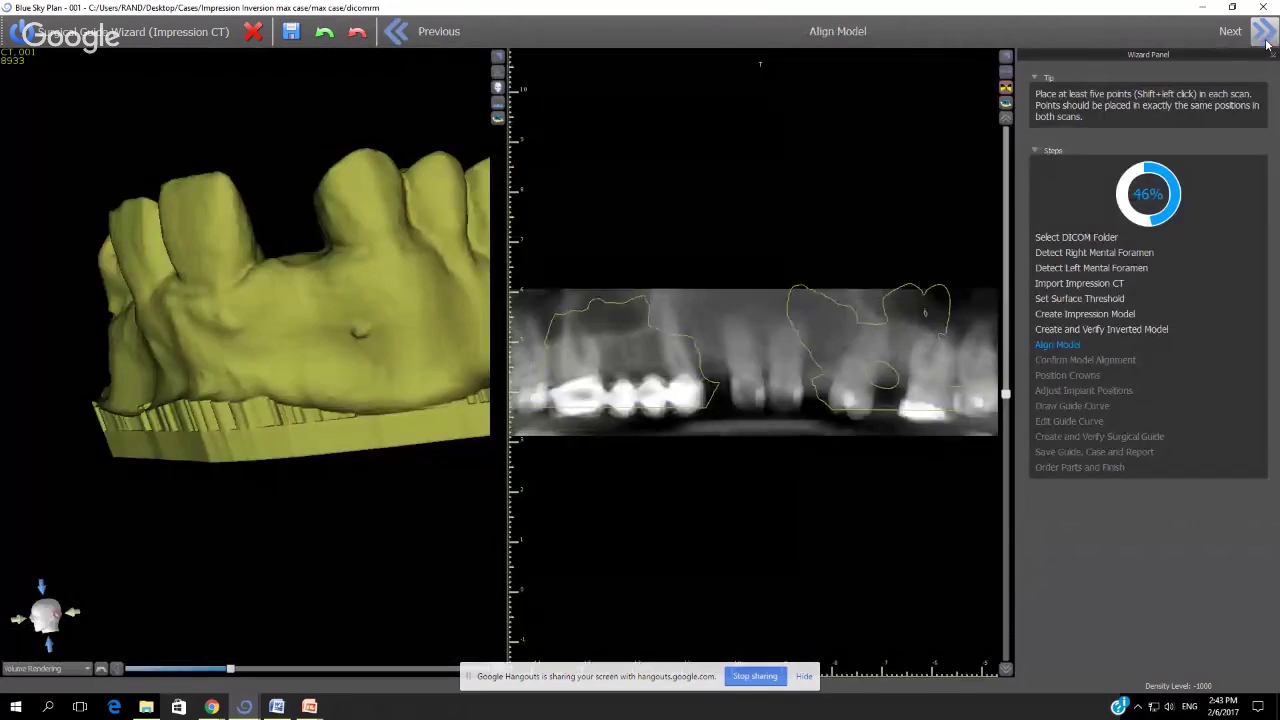
left_click_drag(260, 590, 148, 380)
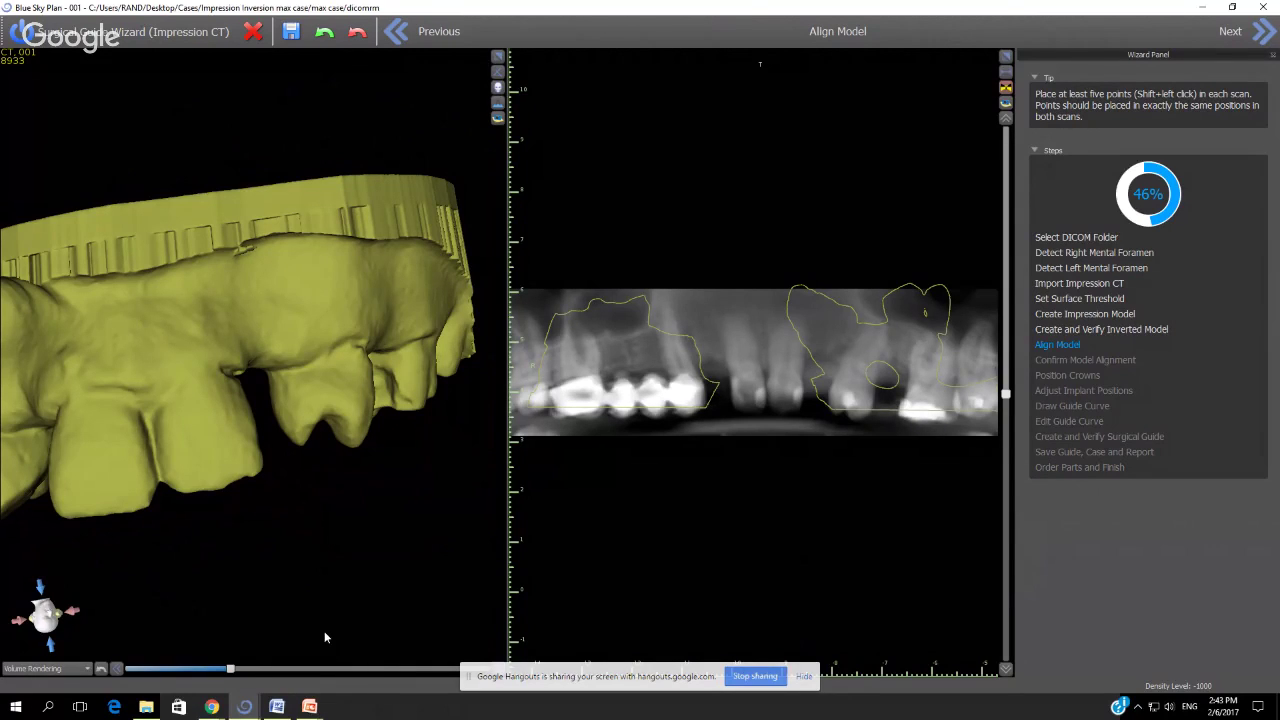
Exit the impression CT wizard and raise the 3D volume rendering threshold slightly
left_click(254, 33)
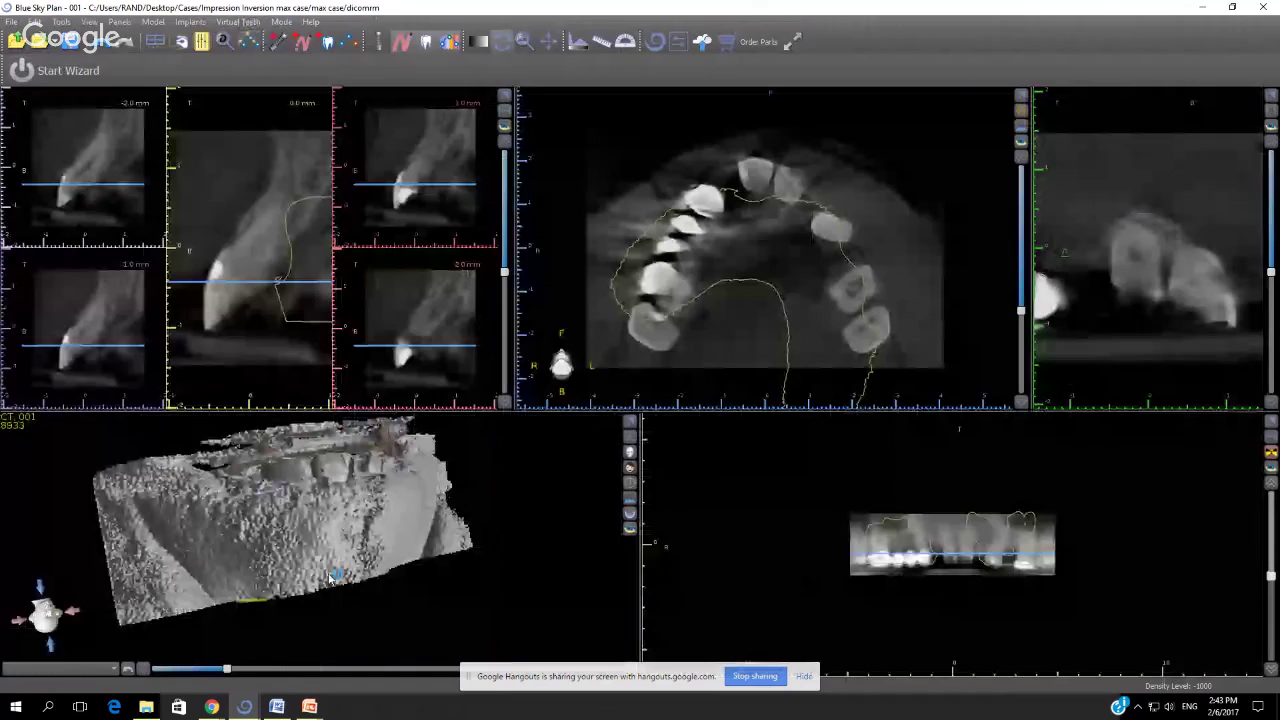
mouse_move(226, 668)
left_mouse_down()
mouse_move(306, 682)
mouse_move(232, 668)
left_mouse_up()
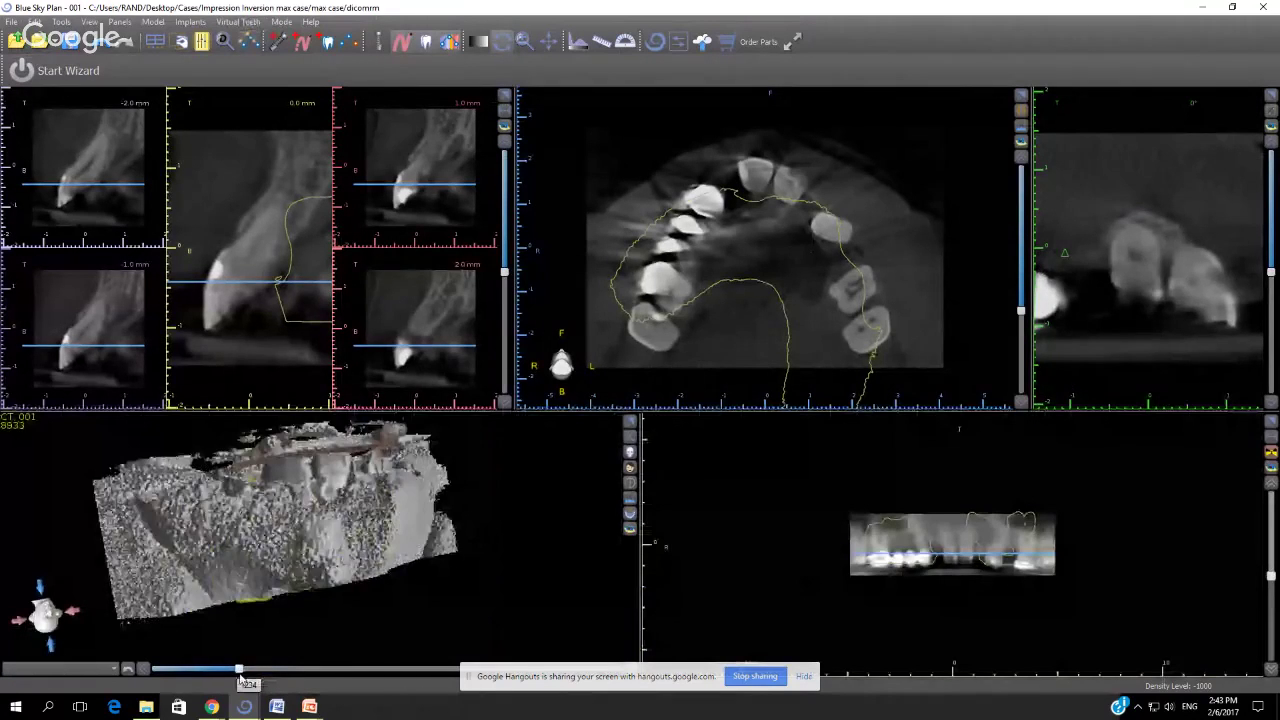
Switch to the PowerPoint slide show and close the maxillary case's Blue Sky Plan window, discarding its changes
mouse_move(310, 708)
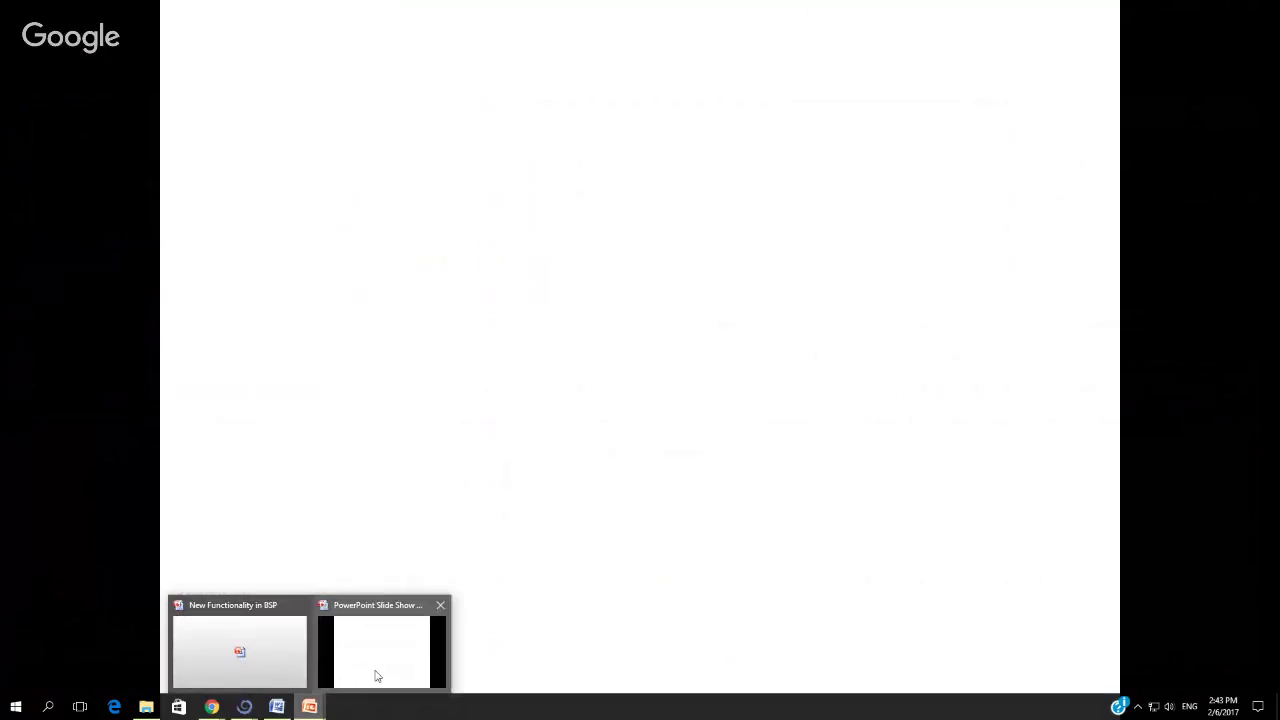
left_click(377, 677)
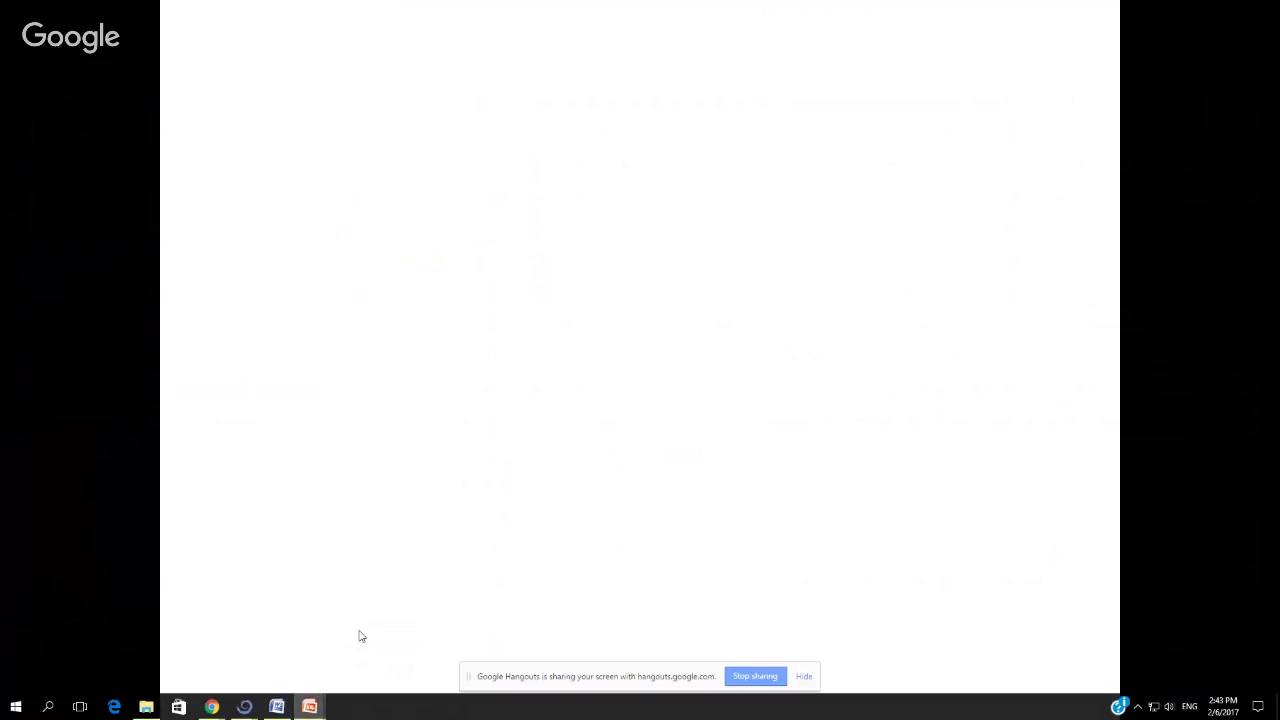
mouse_move(246, 707)
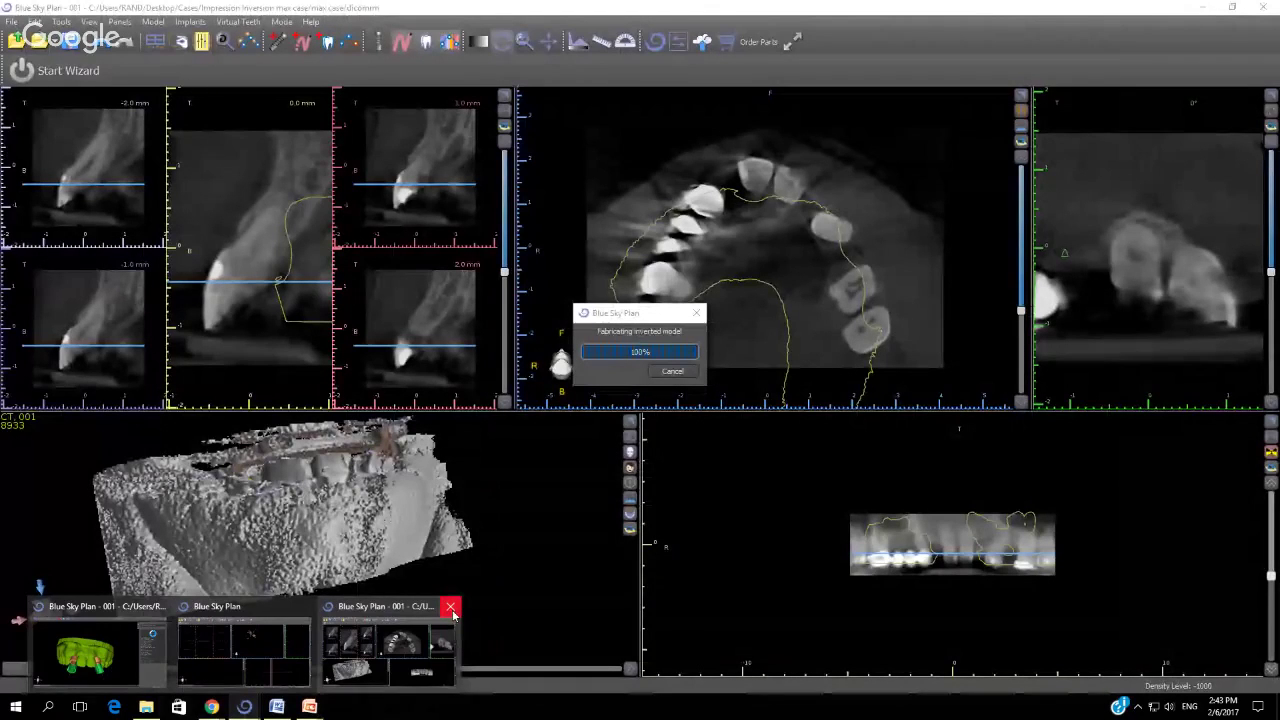
left_click(451, 607)
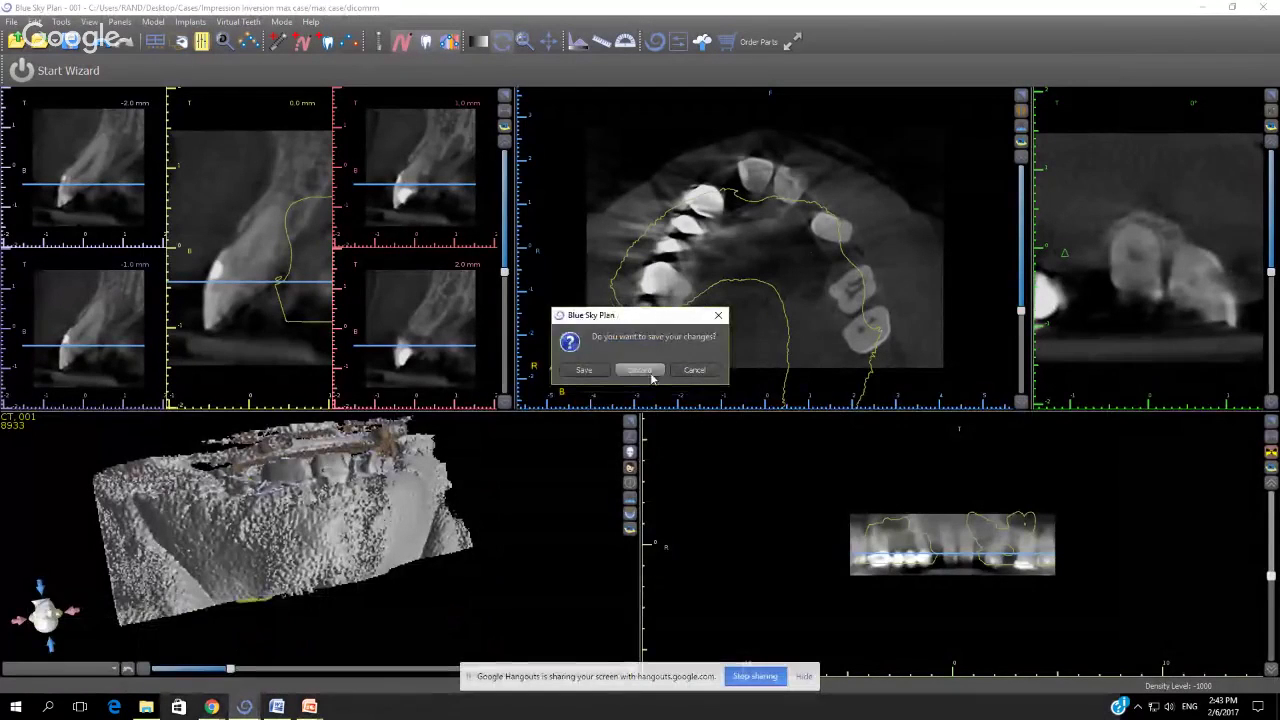
left_click(651, 376)
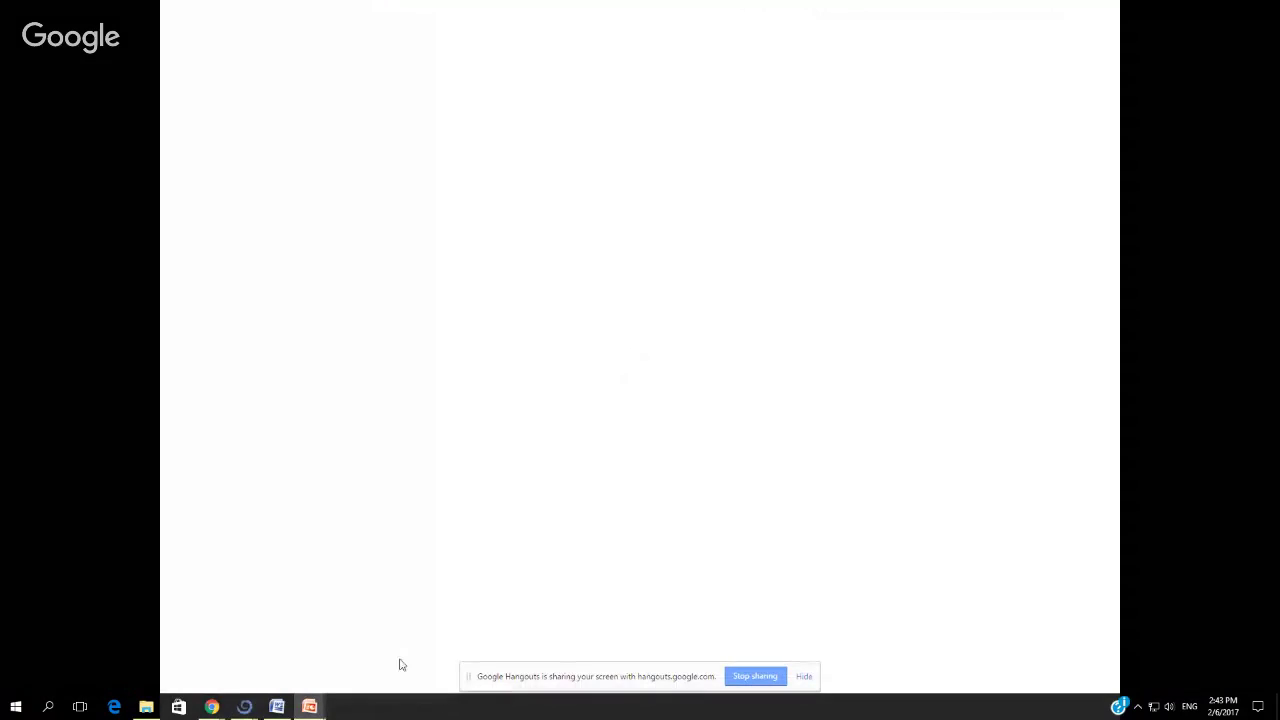